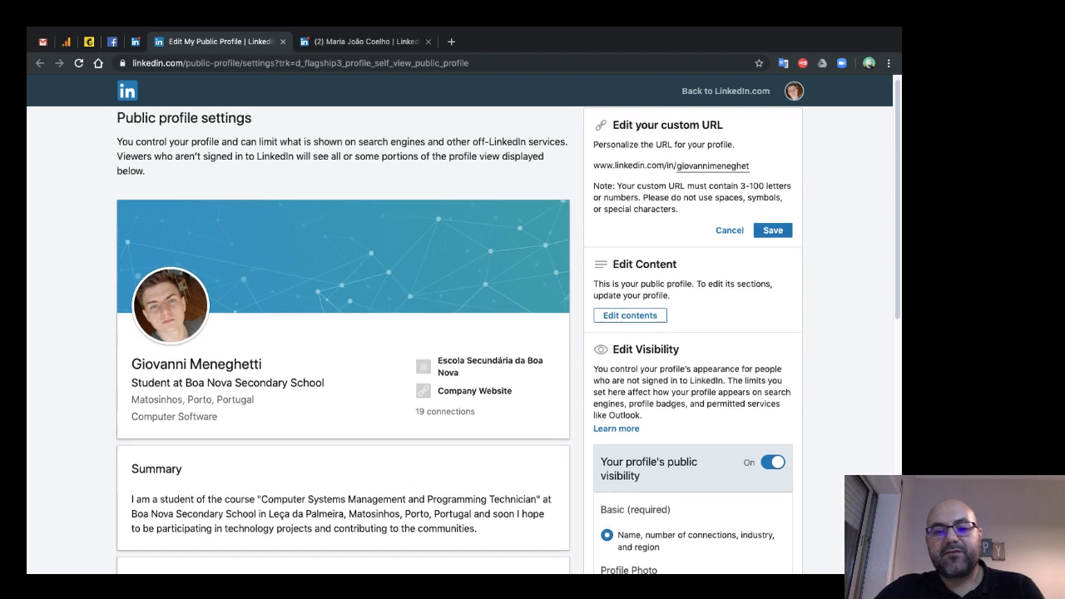
pyautogui.scroll(-5, 460, 341)
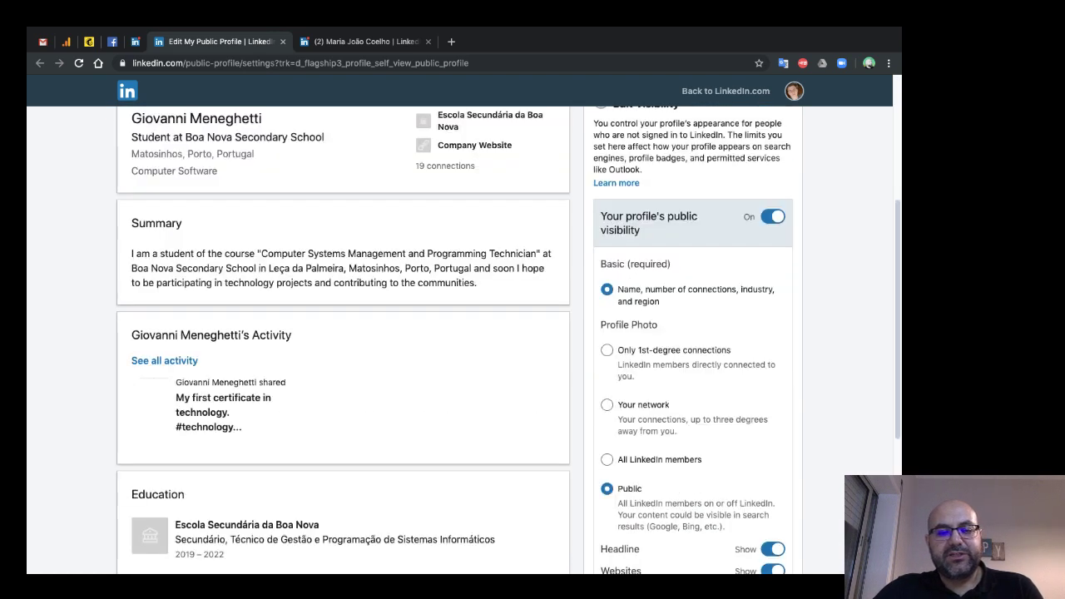
# - Scroll through the public profile settings, then close the Edit My Public Profile tab
pyautogui.scroll(5, 460, 340)
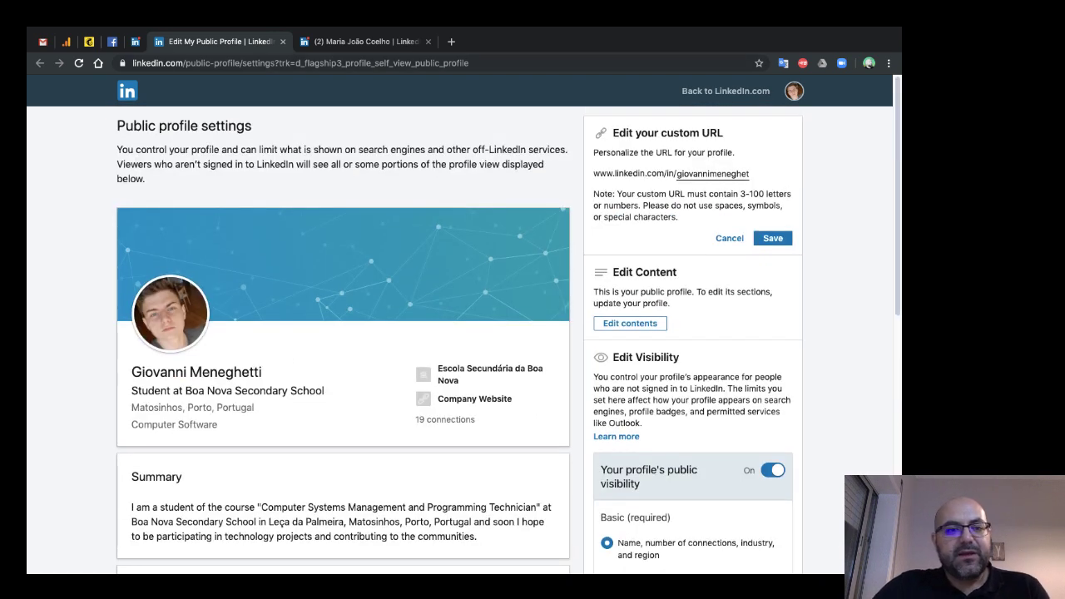
pyautogui.press('super+w')
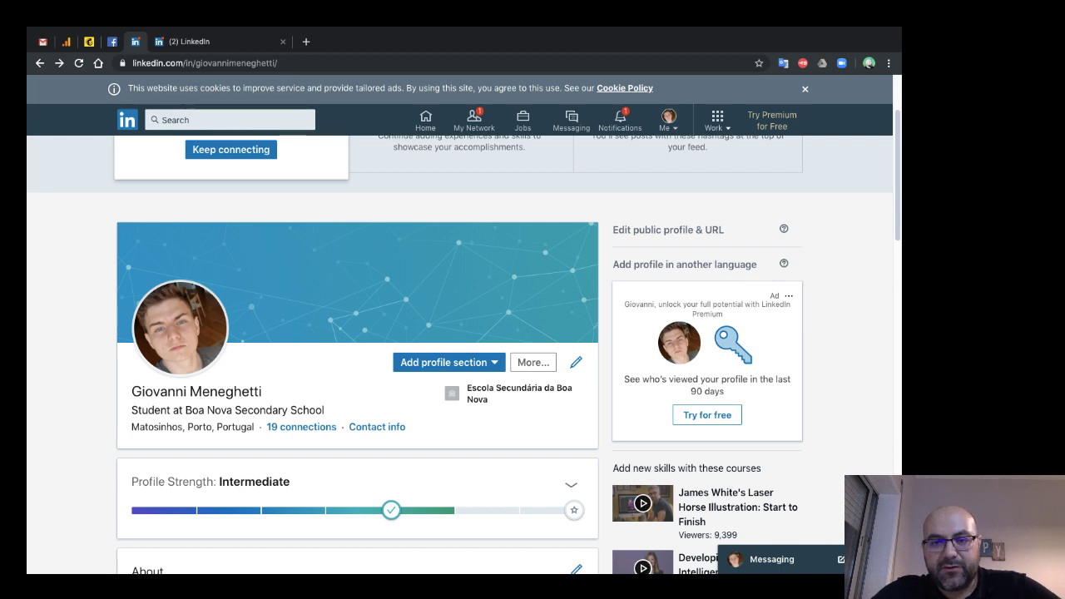
# - Start a Portuguese profile version and fill in the first and last name
pyautogui.click(668, 121)
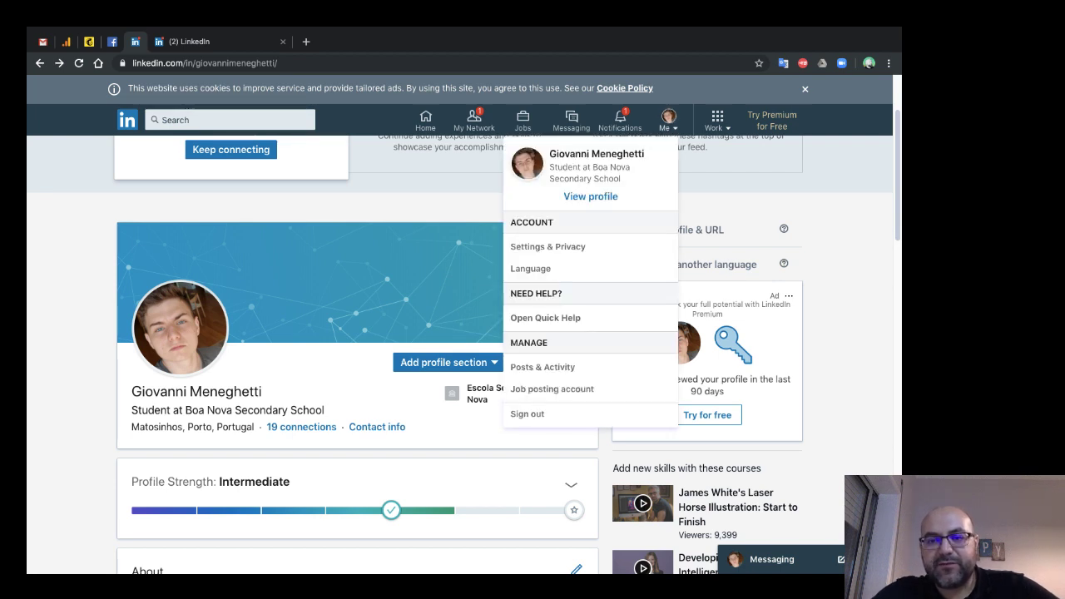
pyautogui.moveTo(131, 391); pyautogui.dragTo(263, 391)
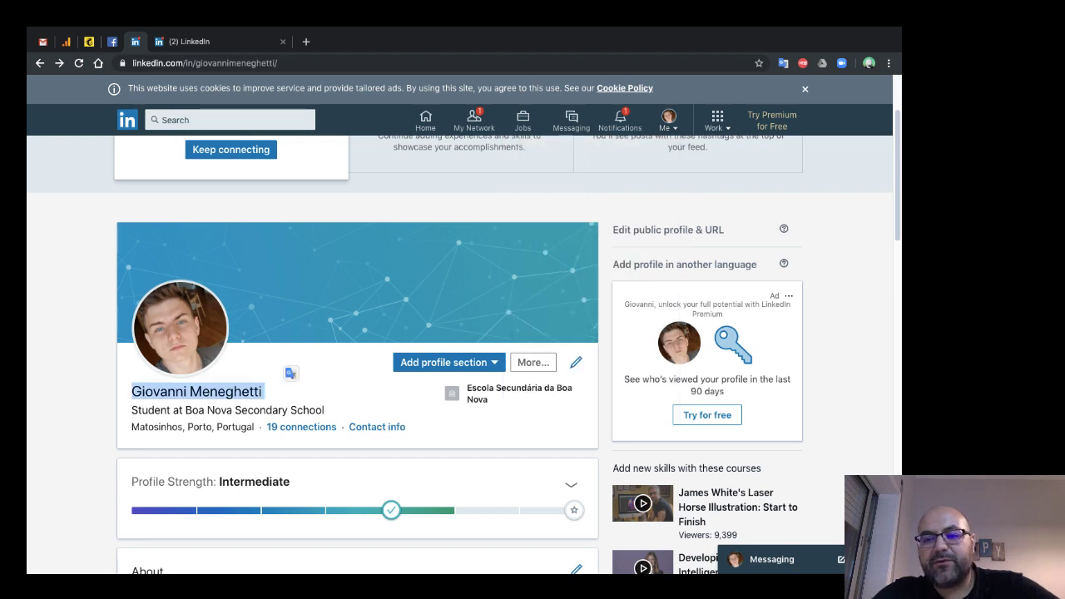
pyautogui.click(684, 263)
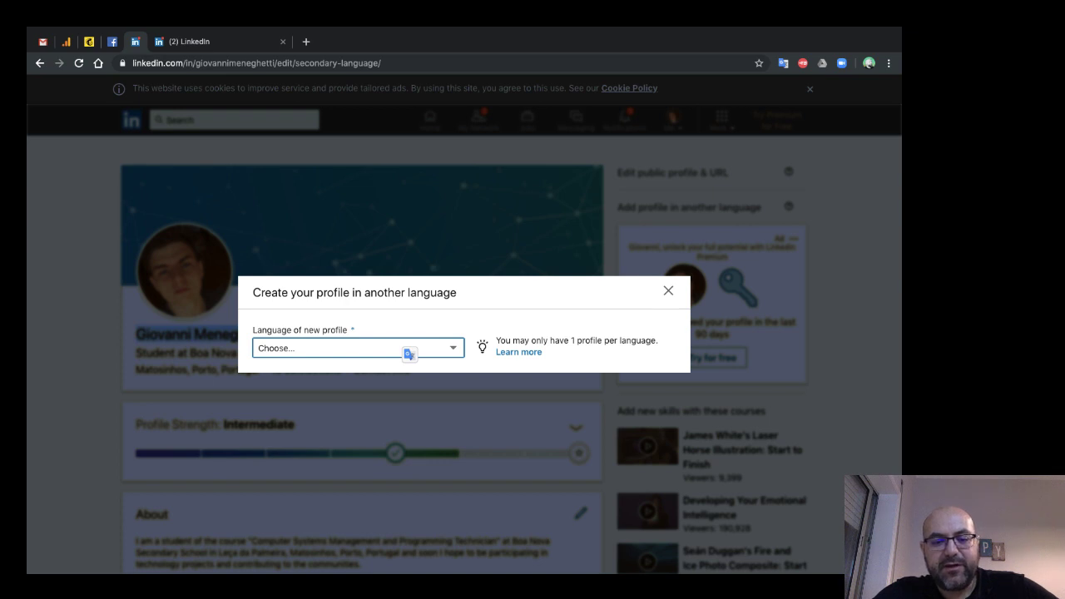
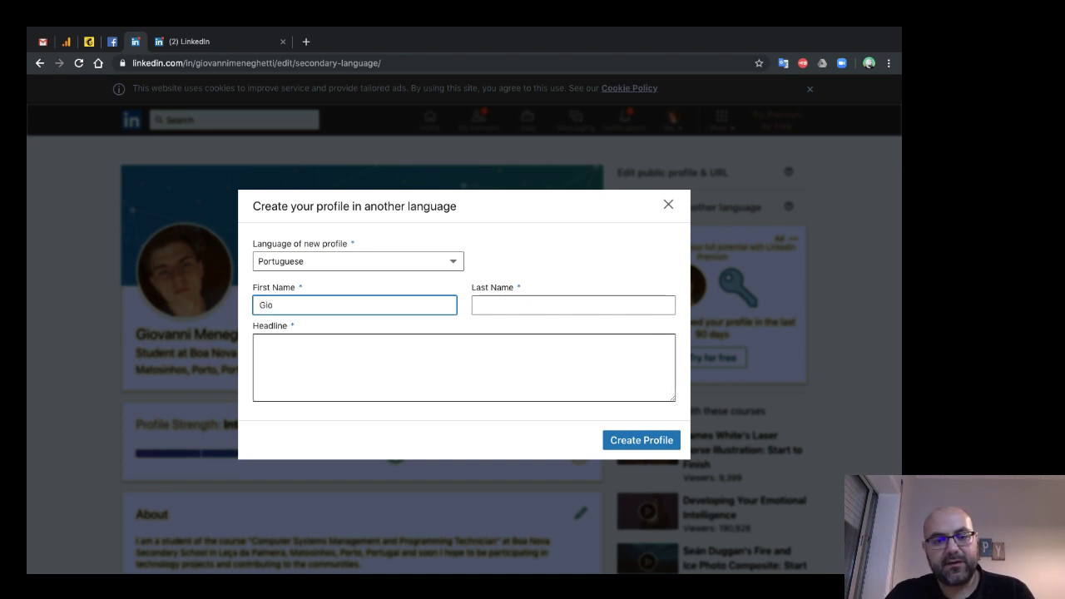
pyautogui.press('Tab')
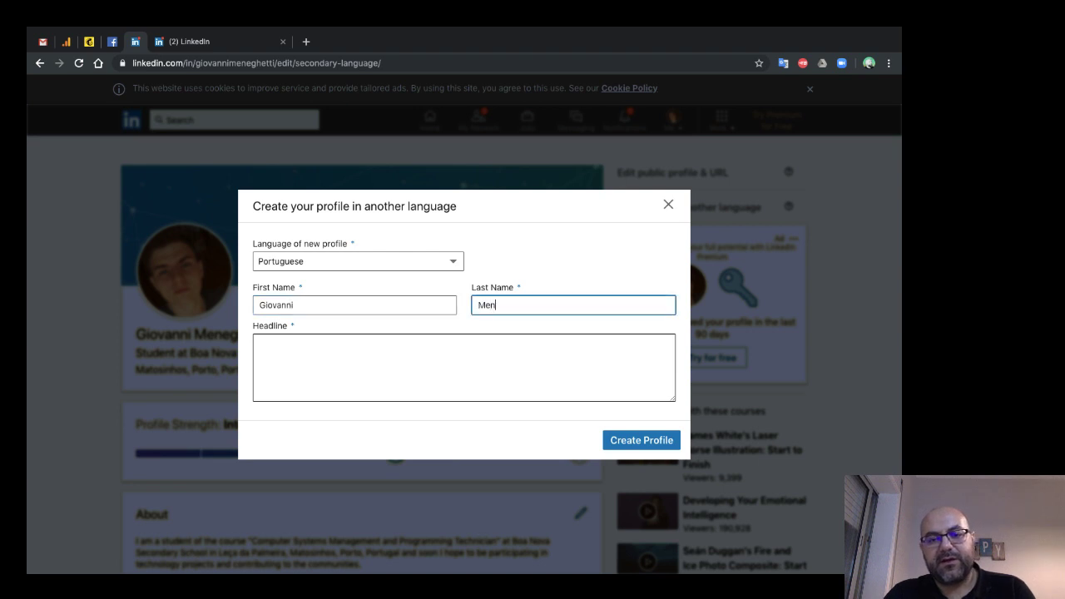
pyautogui.press('Tab')
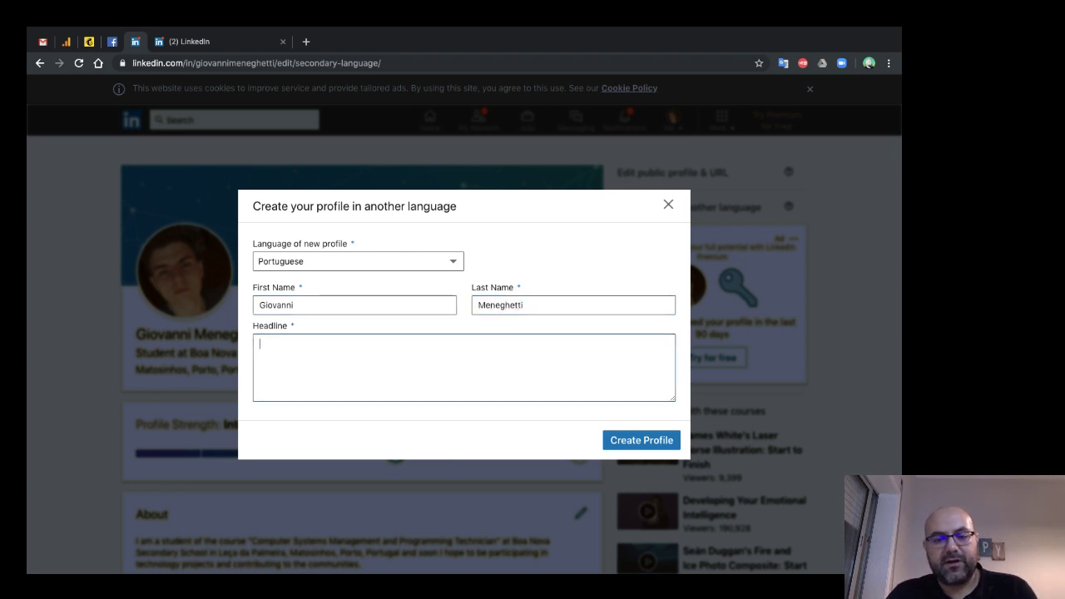
# - Enter the headline 'Estudante na Escola Secundária da Boa Nova', create the profile and confirm
pyautogui.write('Estudant')
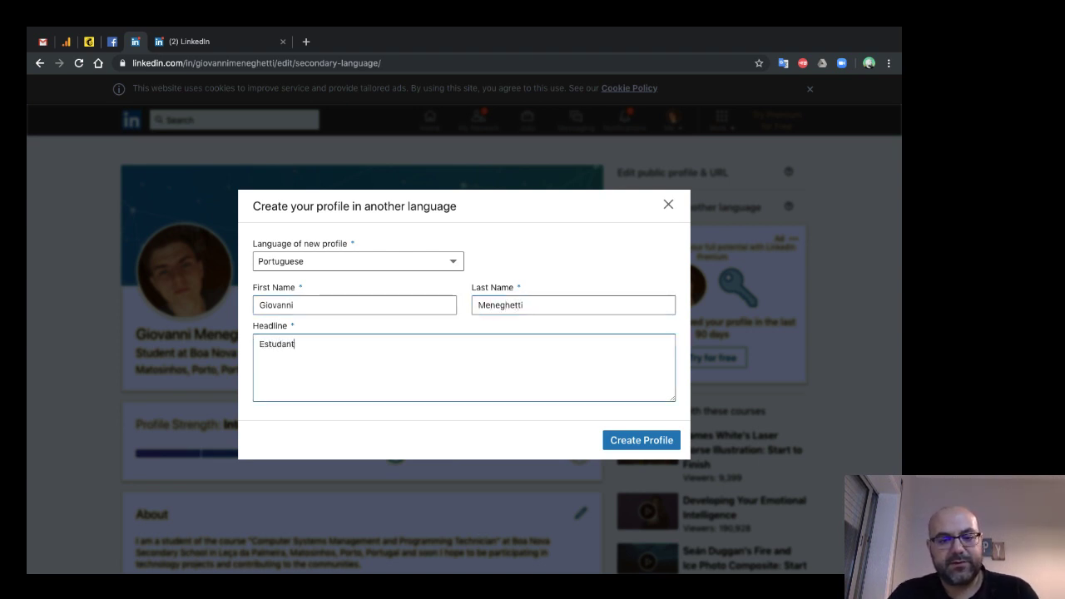
pyautogui.write('e')
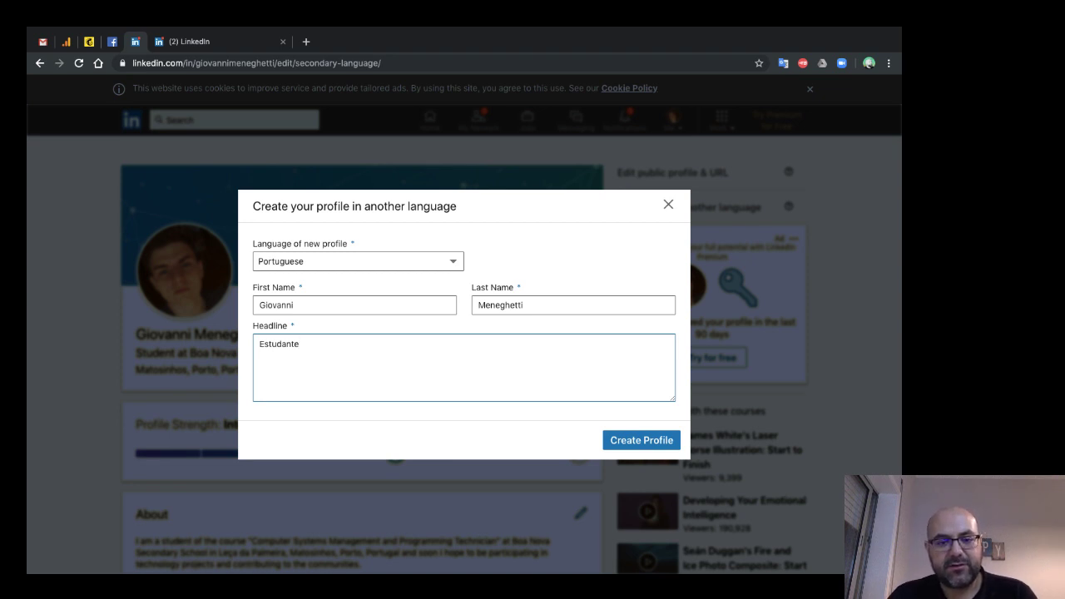
pyautogui.write(' de')
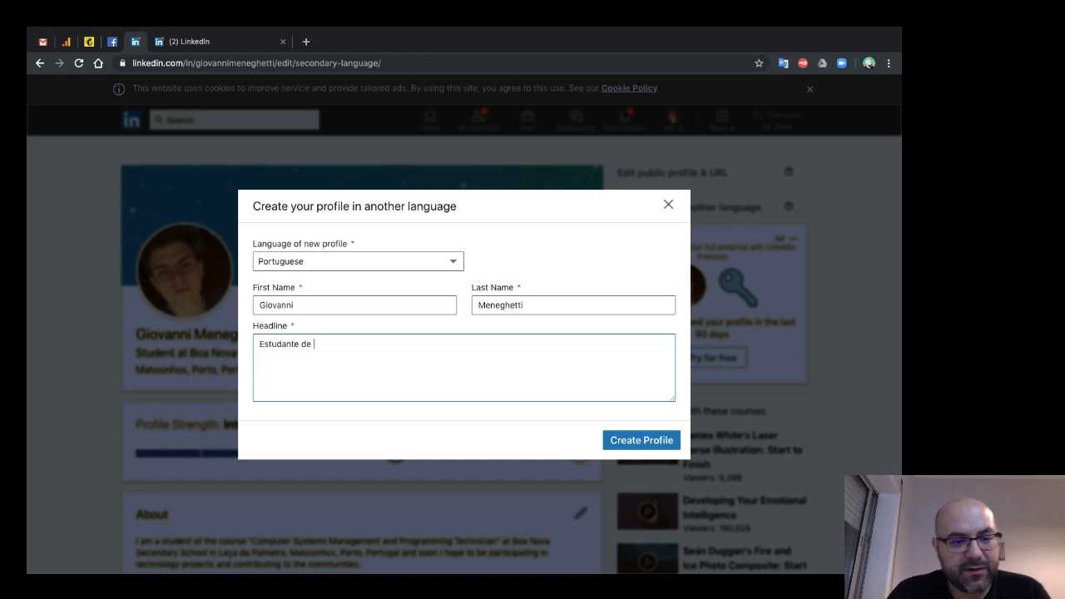
pyautogui.press('BackSpace')
pyautogui.press('BackSpace')
pyautogui.press('BackSpace')
pyautogui.write('n')
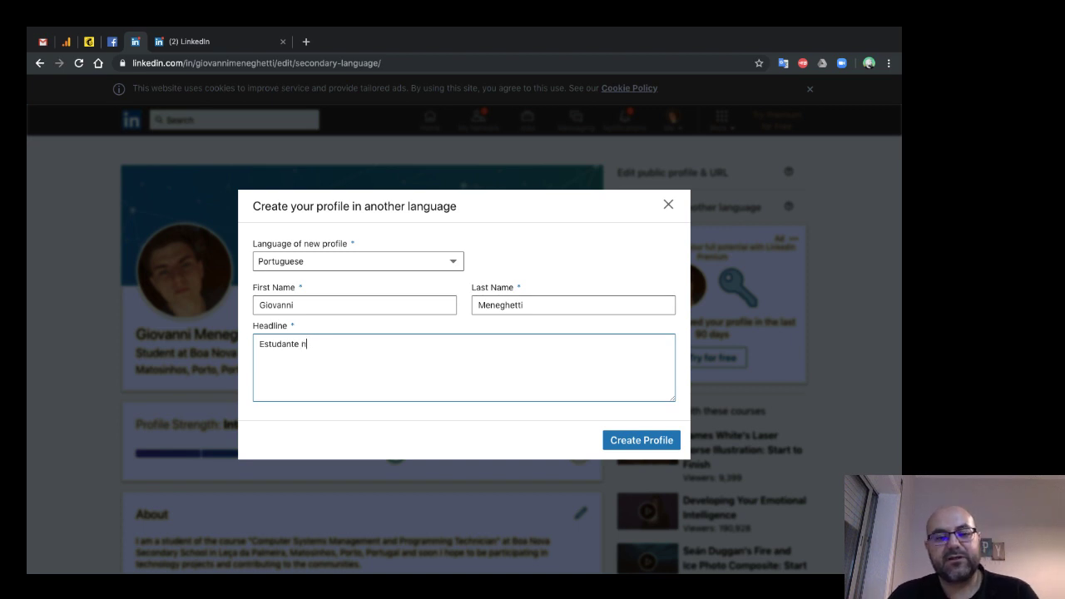
pyautogui.write('a Es')
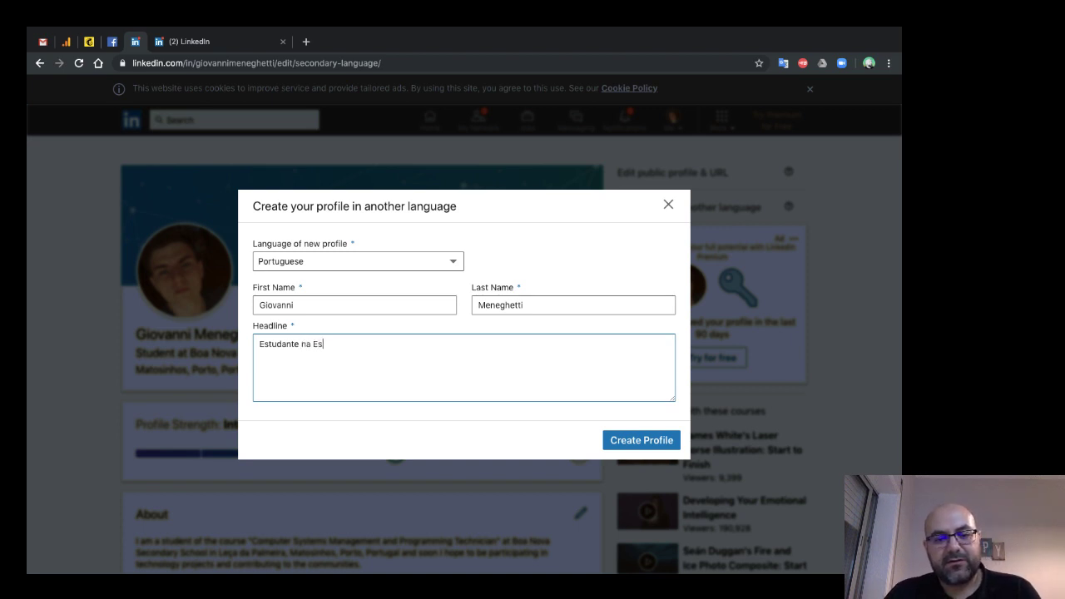
pyautogui.write('cola ')
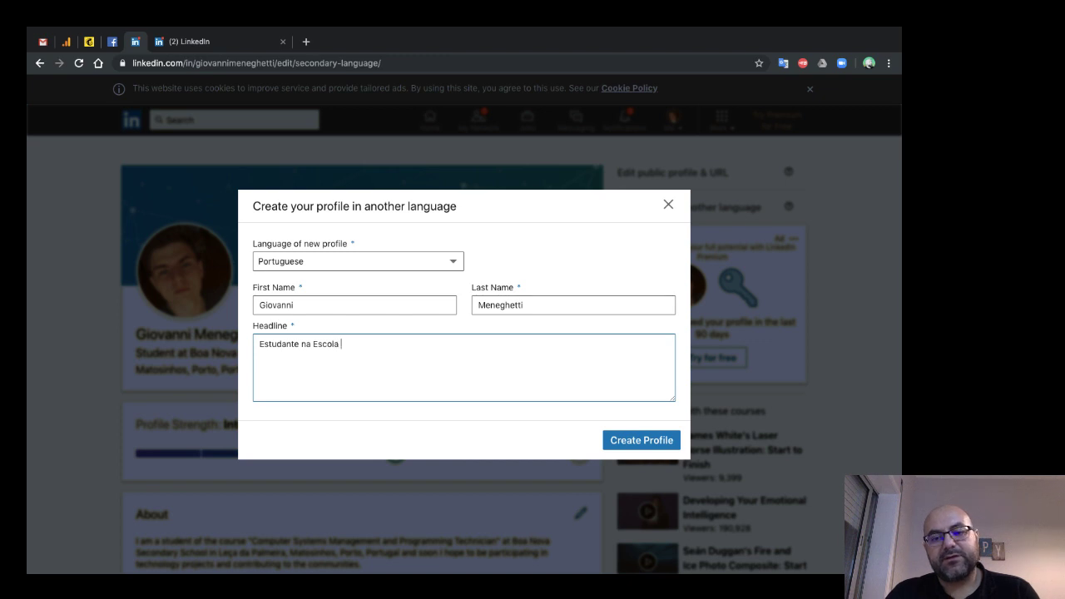
pyautogui.write('Secundária da Boa n')
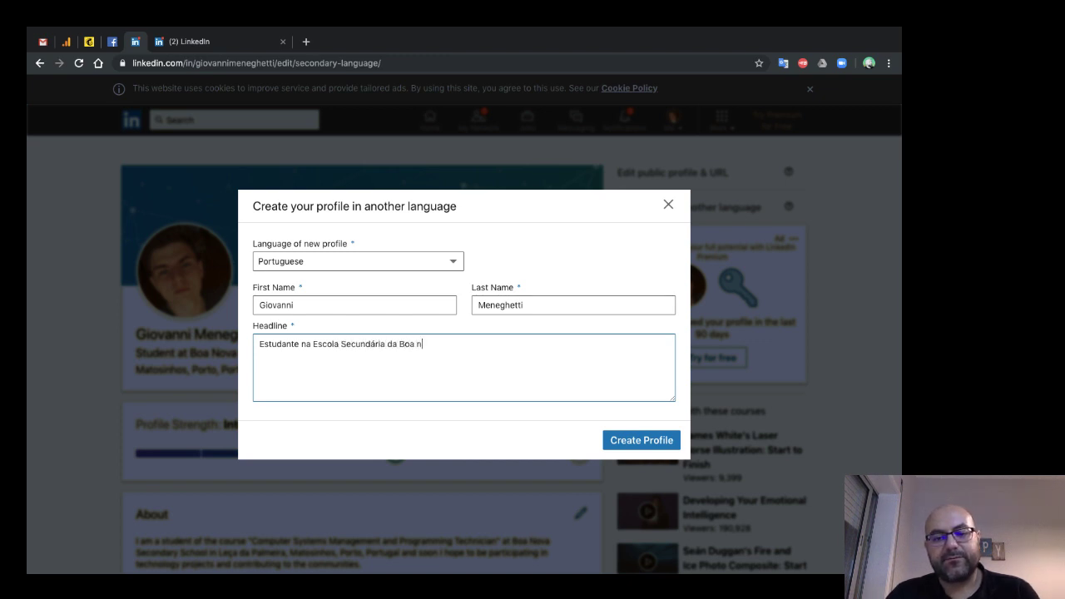
pyautogui.press('BackSpace')
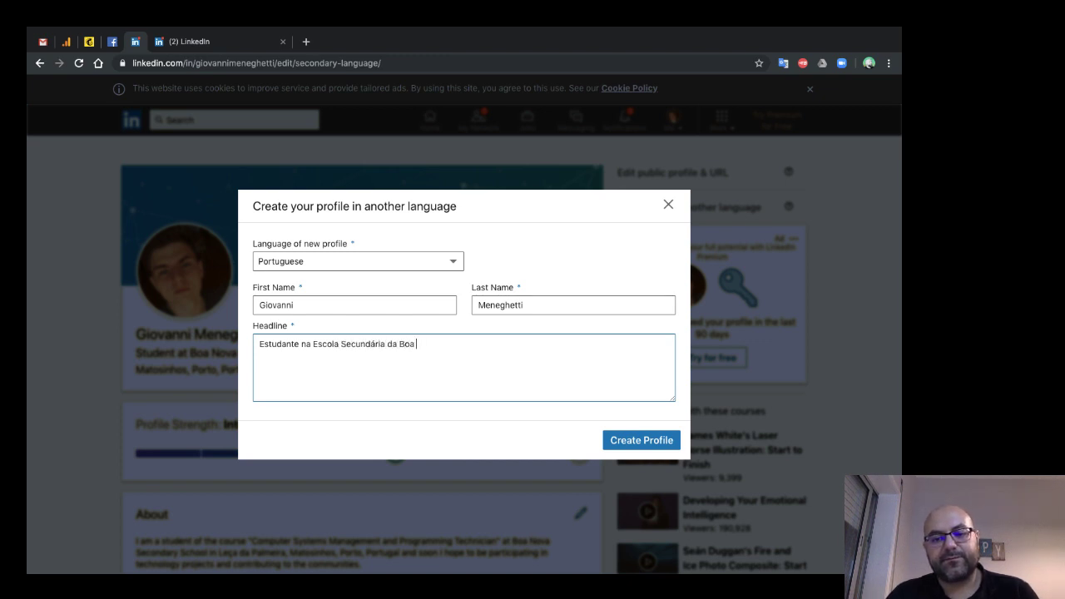
pyautogui.write('Nova')
pyautogui.press('Tab')
pyautogui.press('Return')
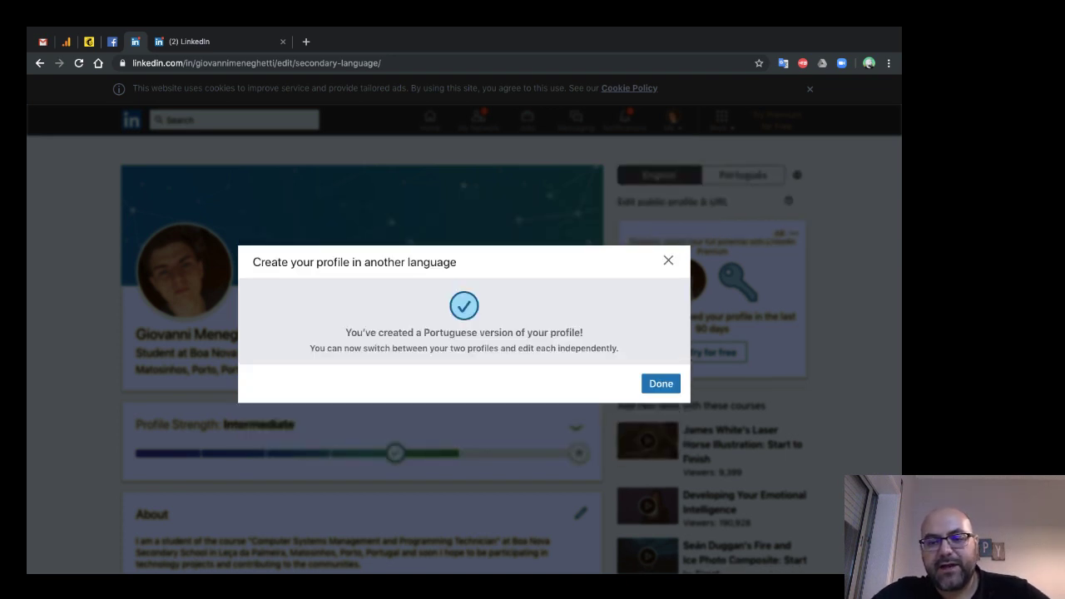
pyautogui.press('Tab')
pyautogui.press('Return')
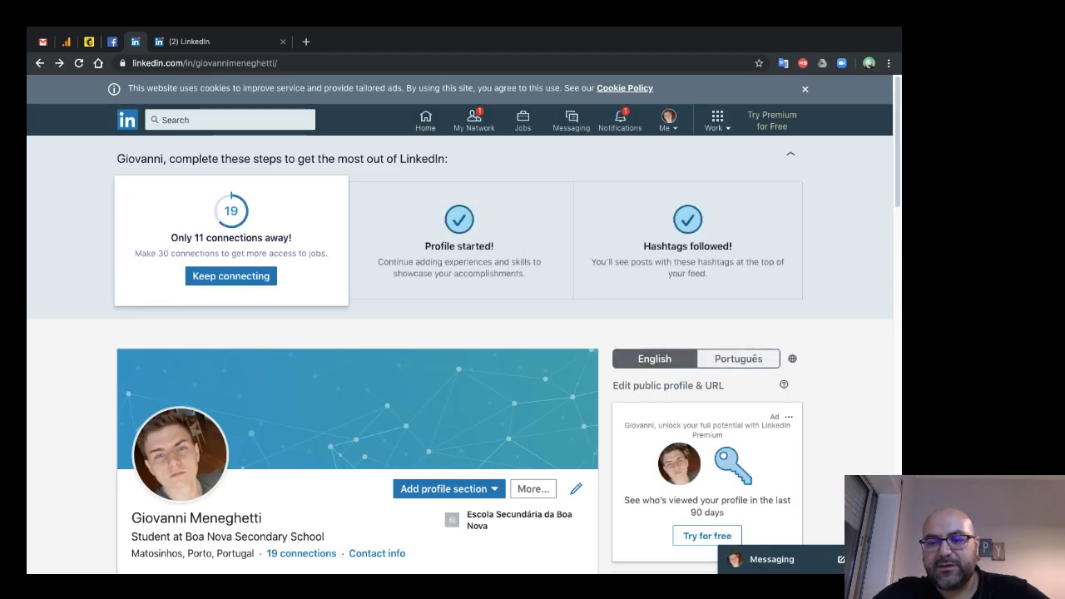
# - Switch the profile view to Português and open its intro card for editing
pyautogui.scroll(-2, 728, 333)
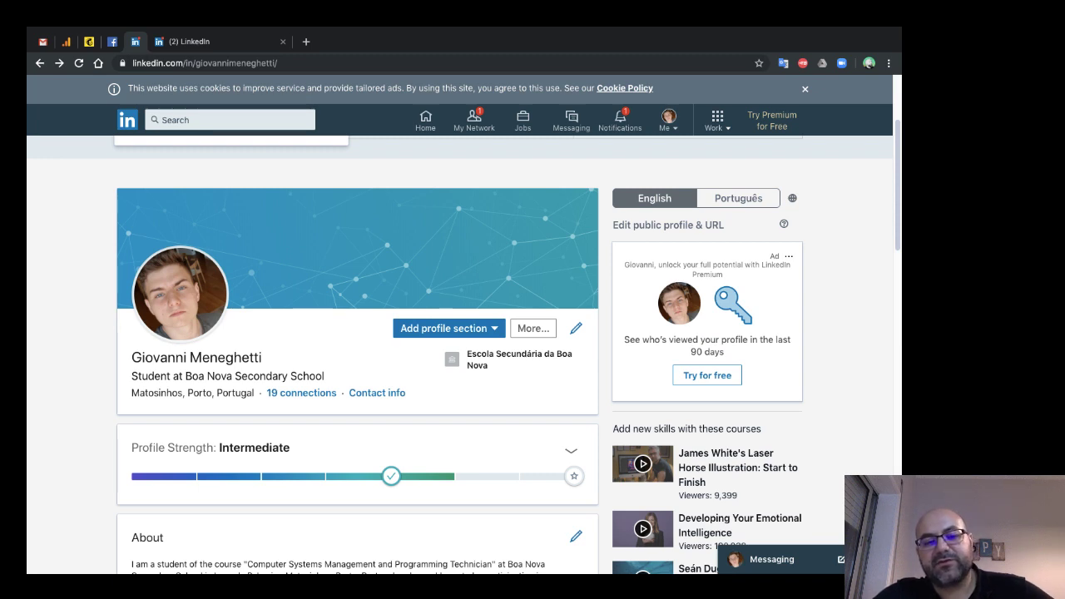
pyautogui.click(738, 198)
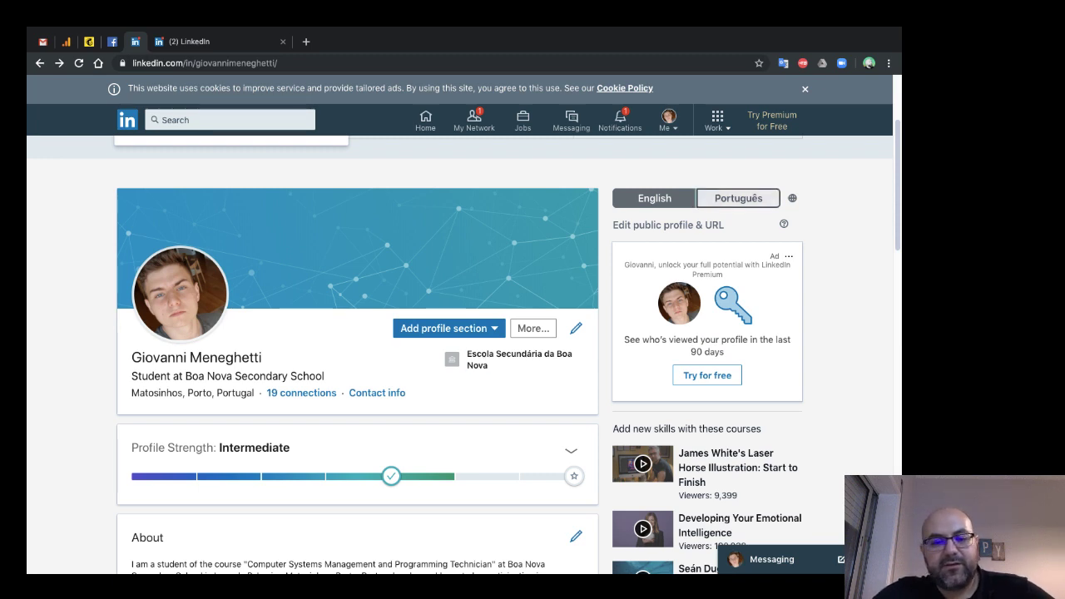
pyautogui.scroll(-3, 457, 333)
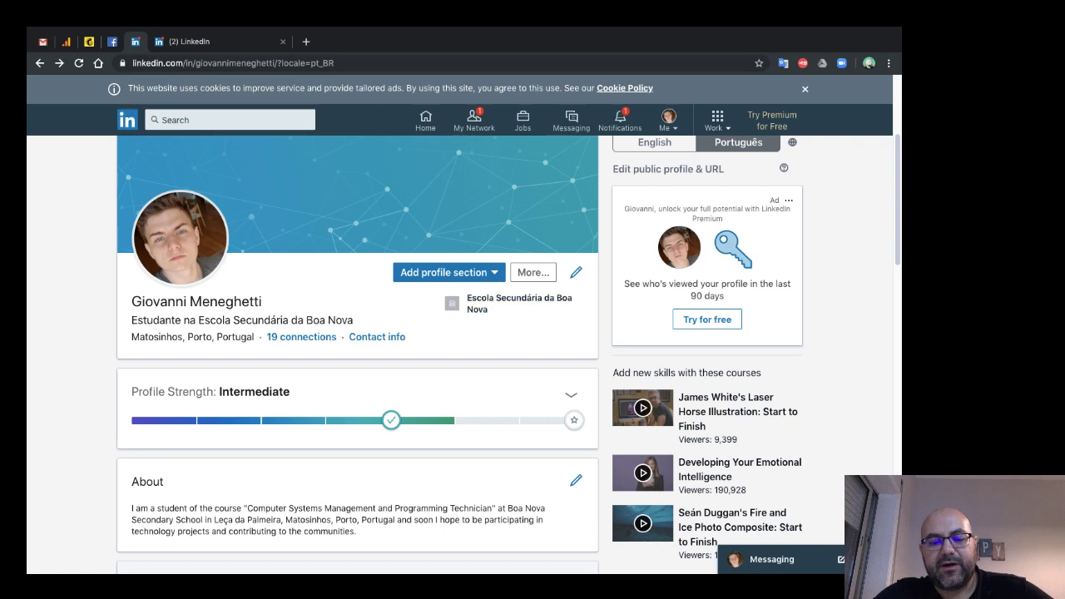
pyautogui.scroll(1, 508, 349)
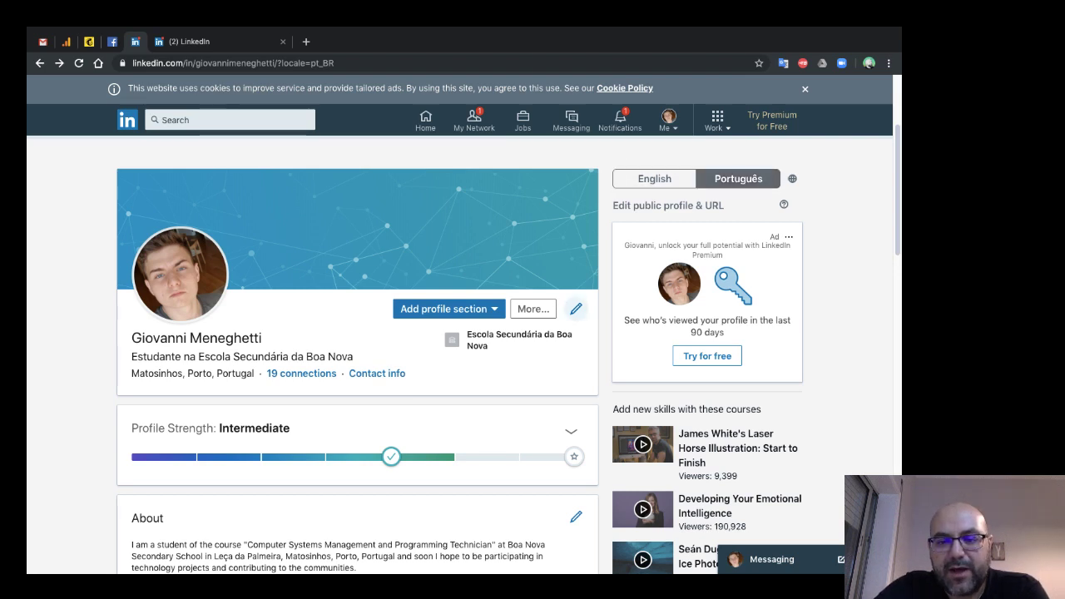
pyautogui.click(576, 308)
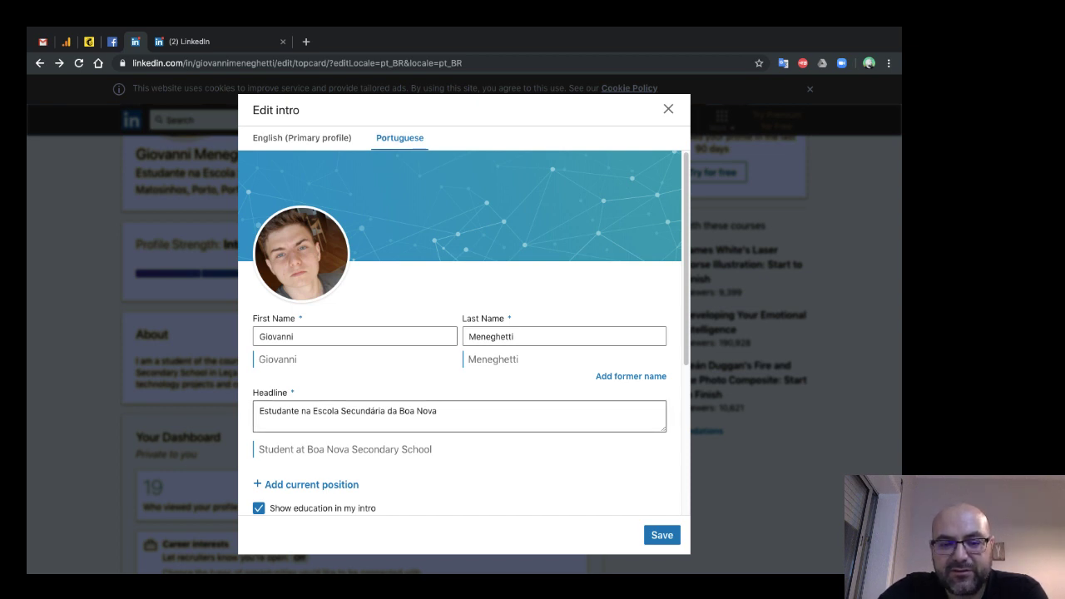
# - Review the Portuguese intro fields, selecting the Portuguese headline text
pyautogui.scroll(-3, 462, 333)
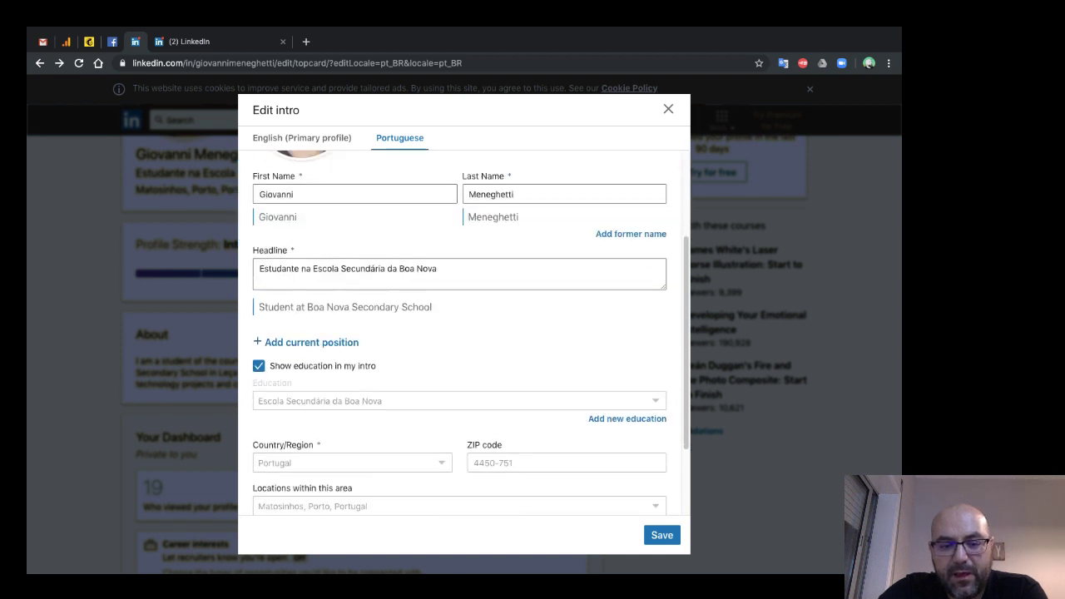
pyautogui.scroll(-2, 463, 333)
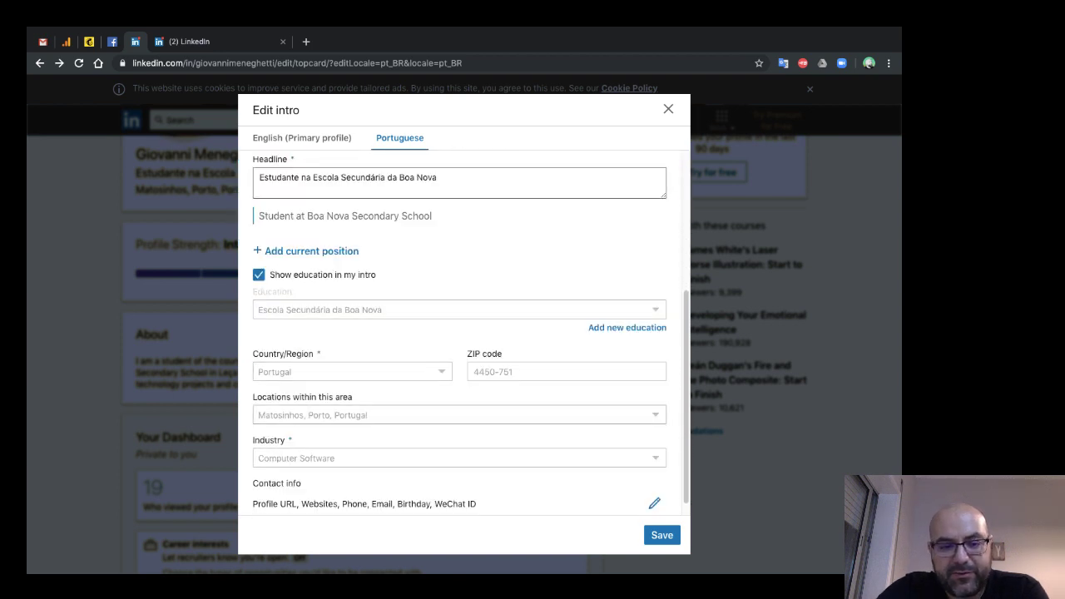
pyautogui.scroll(-1, 471, 332)
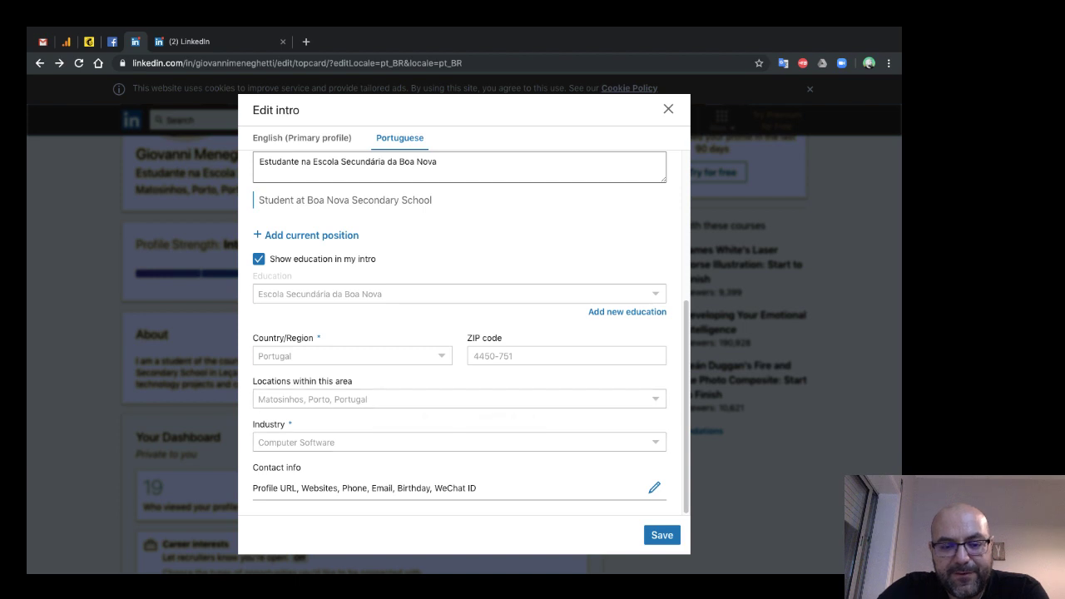
pyautogui.scroll(4, 463, 408)
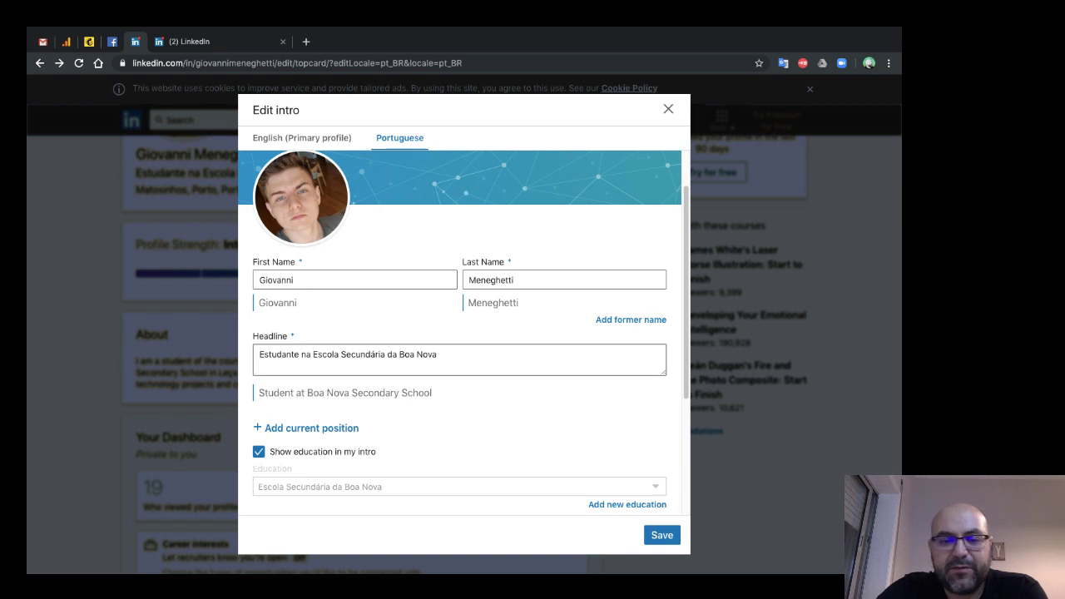
pyautogui.click(352, 354)
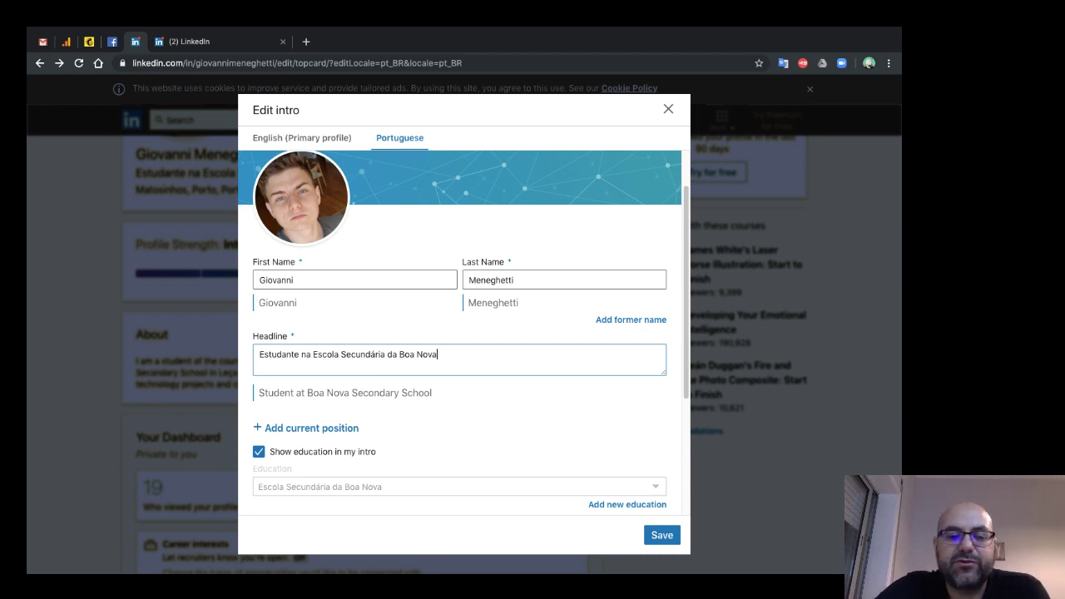
pyautogui.press('super+a')
pyautogui.press('Right')
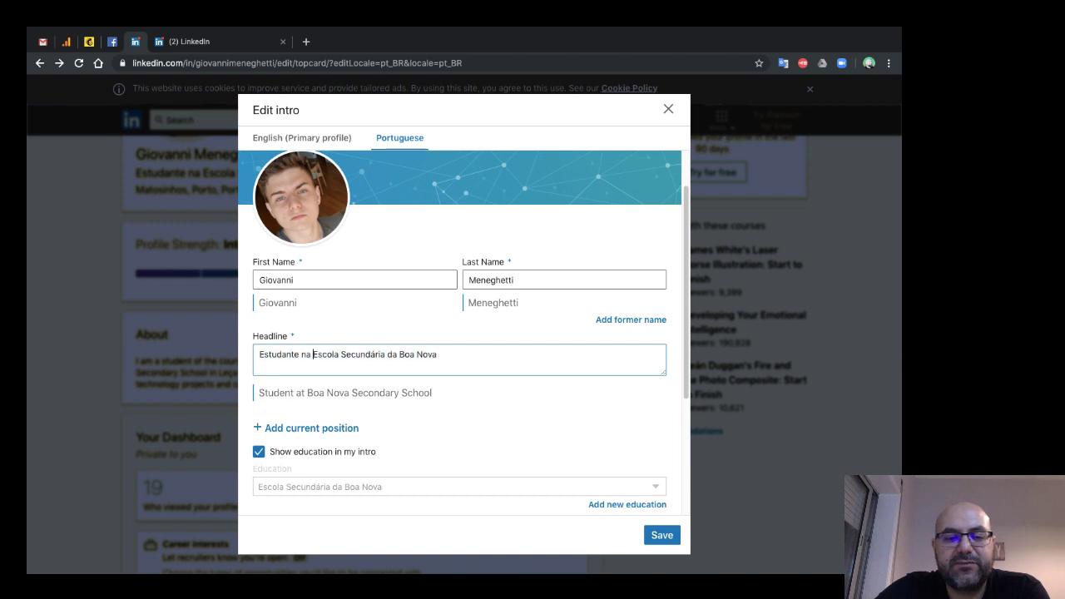
pyautogui.press('super+a')
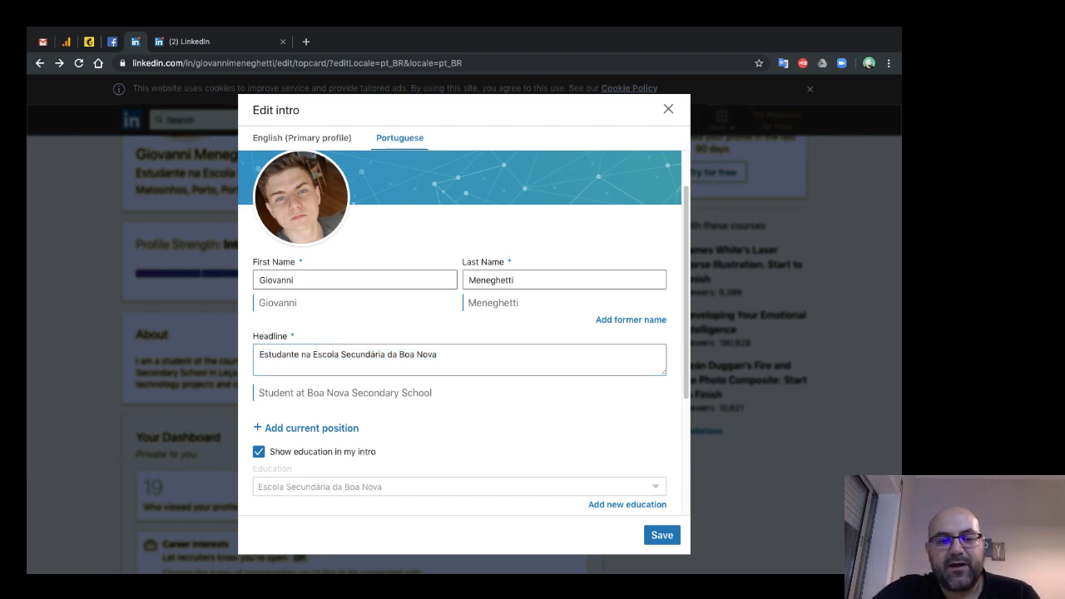
# - Switch to the English version and review its headline and intro fields
pyautogui.click(302, 137)
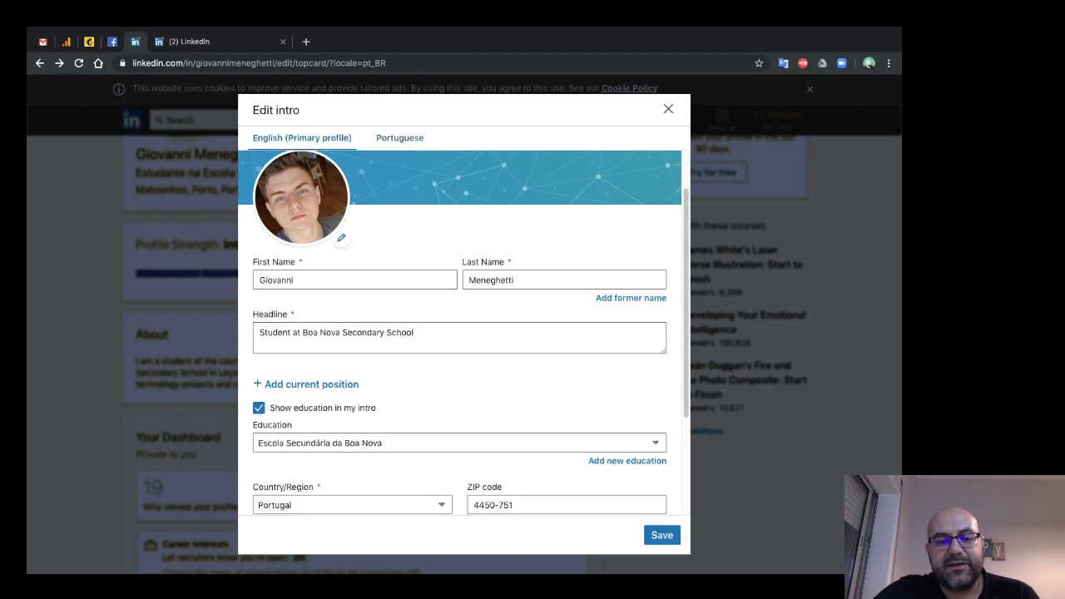
pyautogui.click(458, 337)
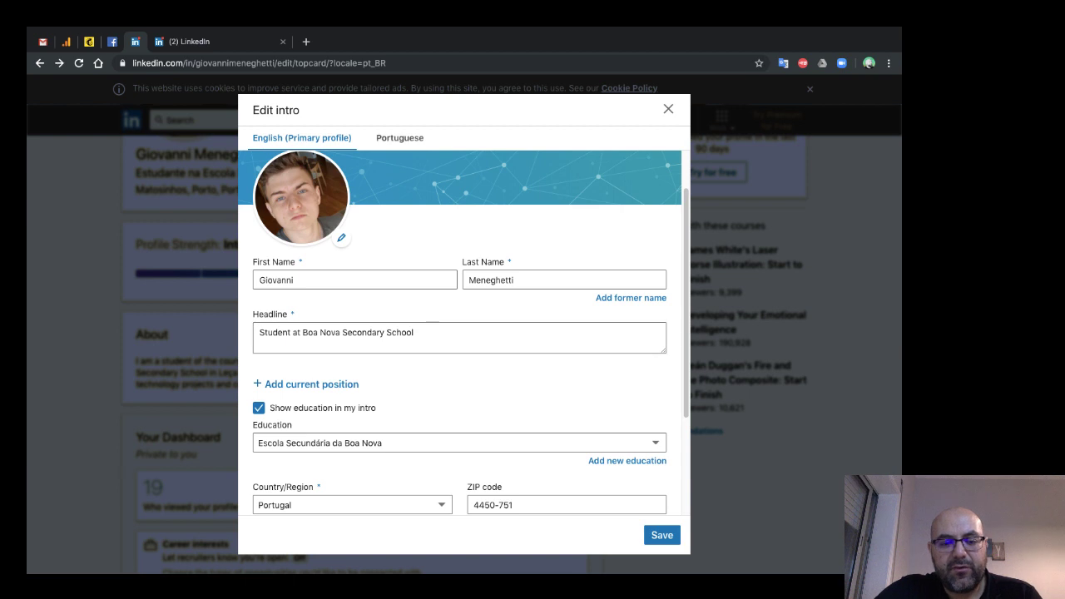
pyautogui.scroll(-1, 463, 333)
pyautogui.scroll(-3, 464, 333)
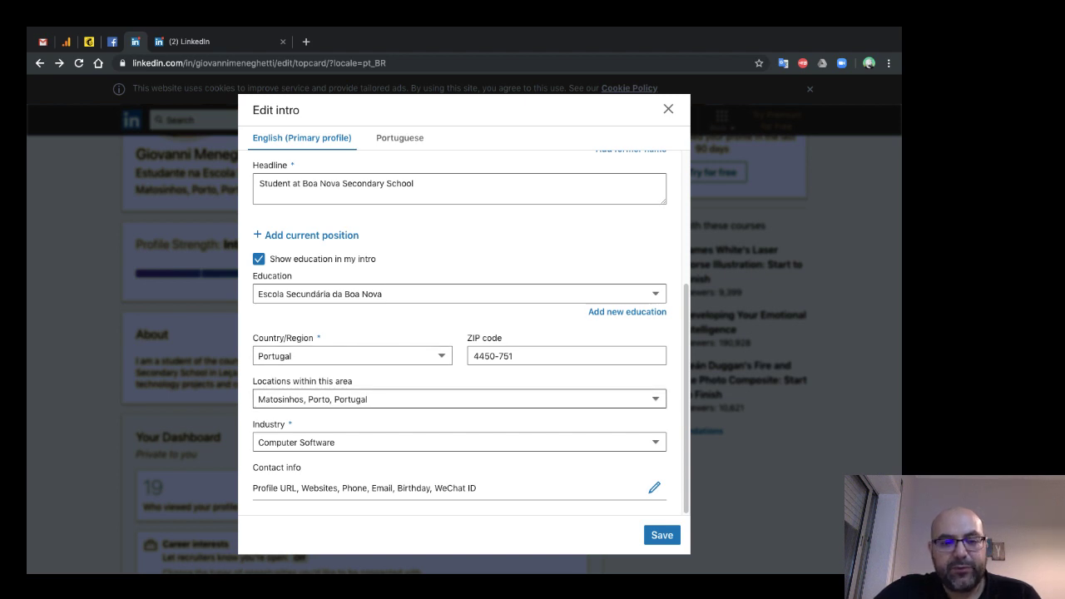
pyautogui.scroll(1, 459, 333)
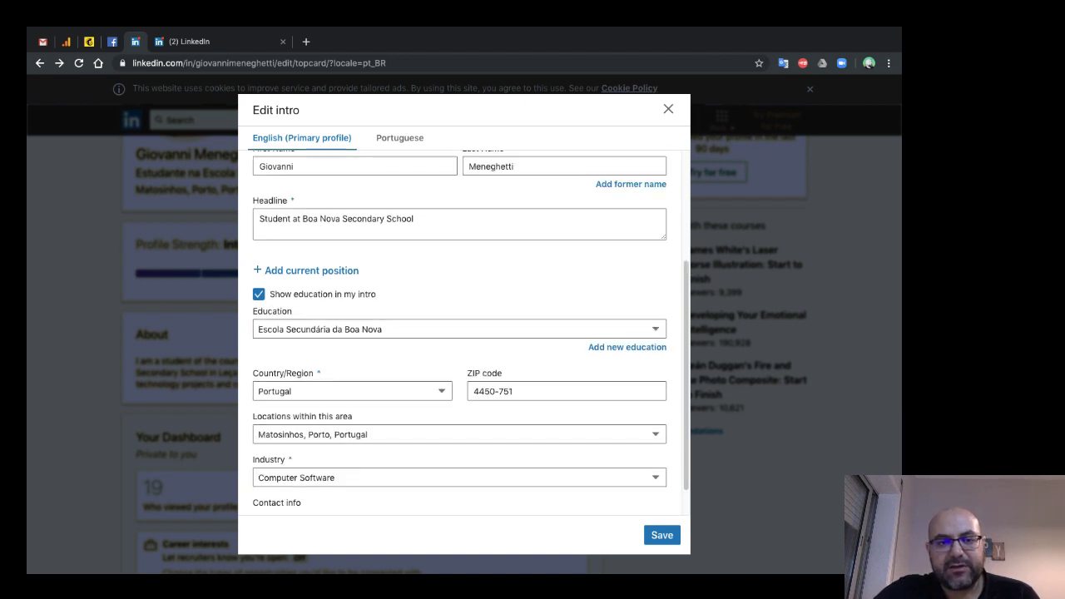
pyautogui.scroll(-1, 460, 400)
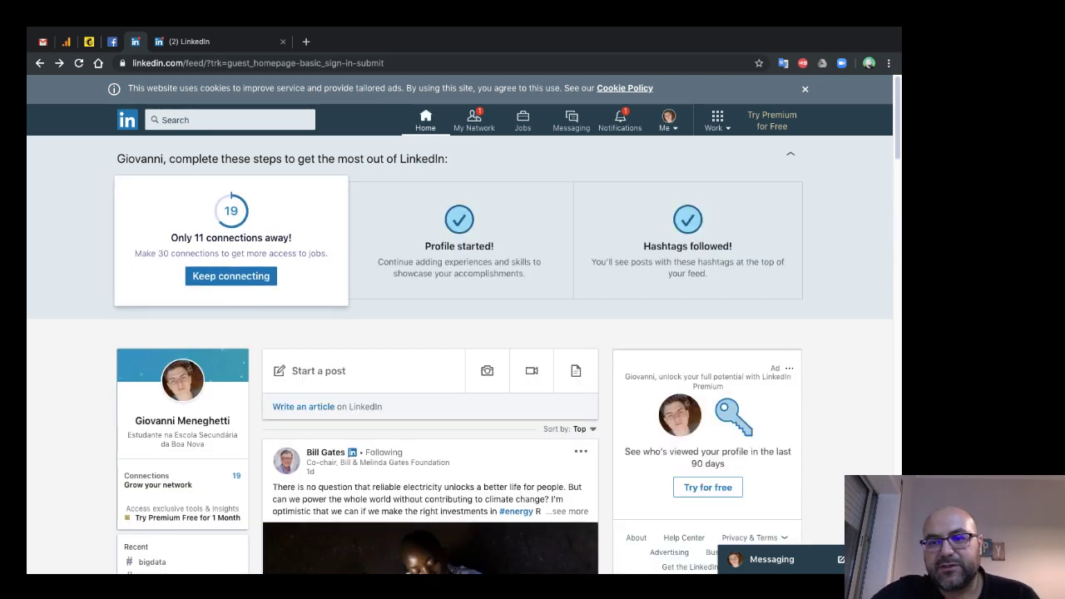
pyautogui.click(668, 120)
pyautogui.click(590, 196)
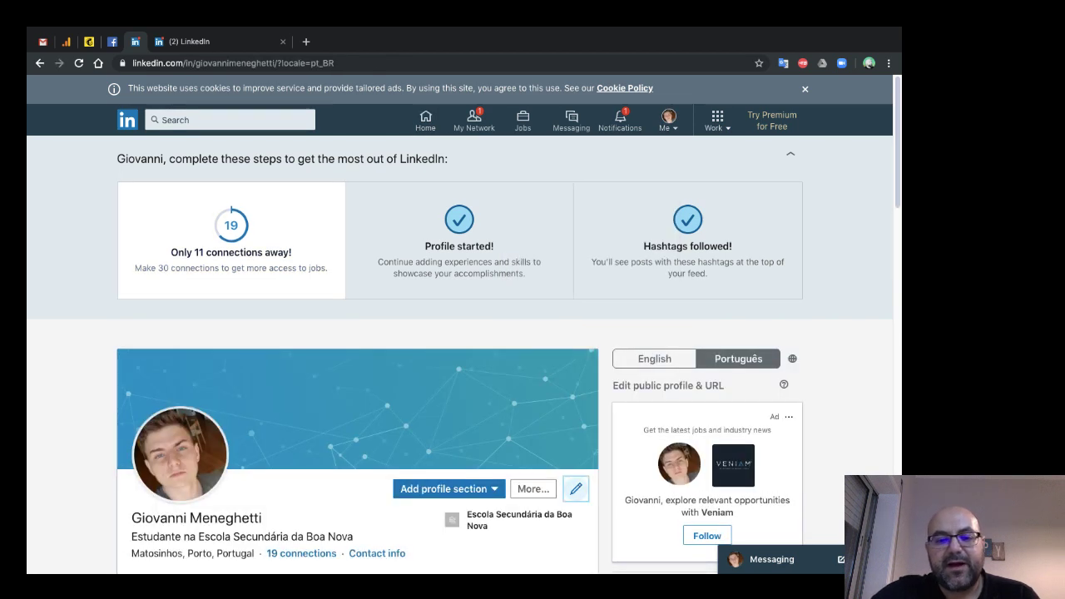
pyautogui.click(575, 490)
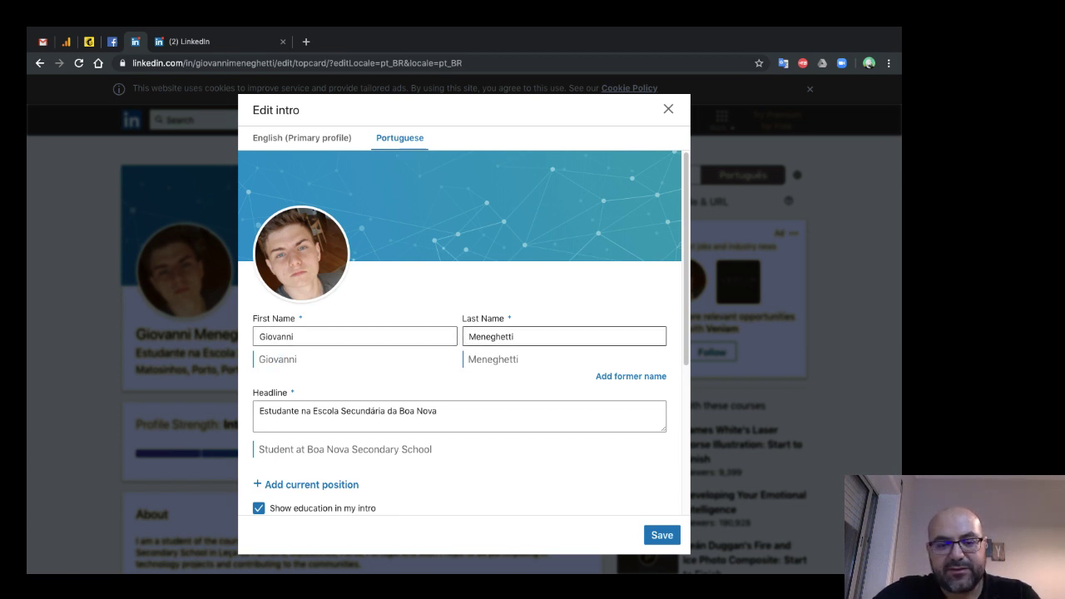
pyautogui.tripleClick(346, 449)
pyautogui.click(392, 411)
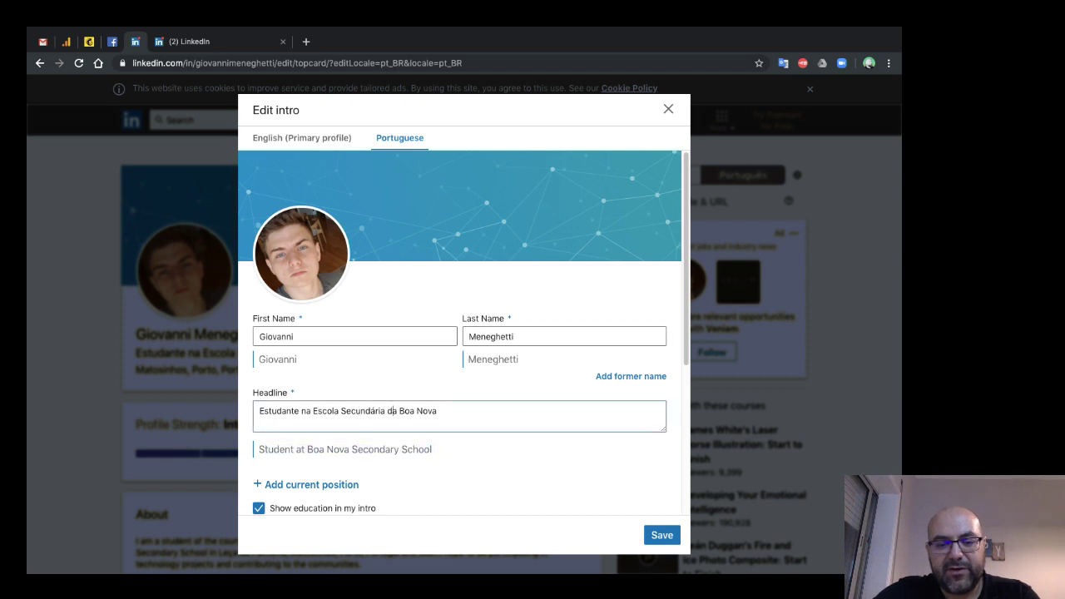
pyautogui.doubleClick(392, 411)
pyautogui.scroll(-2, 457, 428)
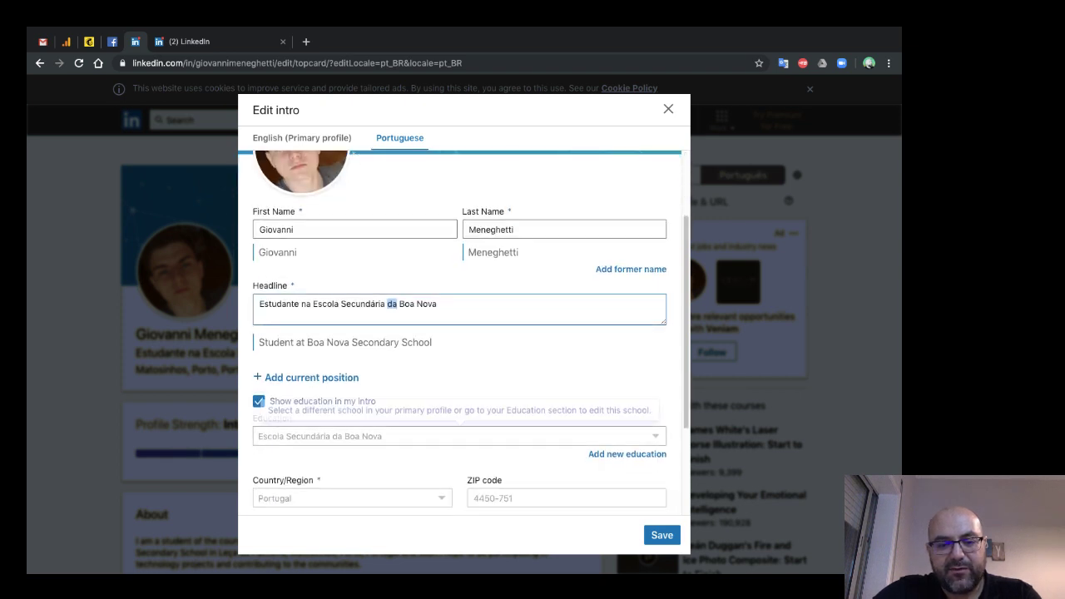
pyautogui.click(260, 303)
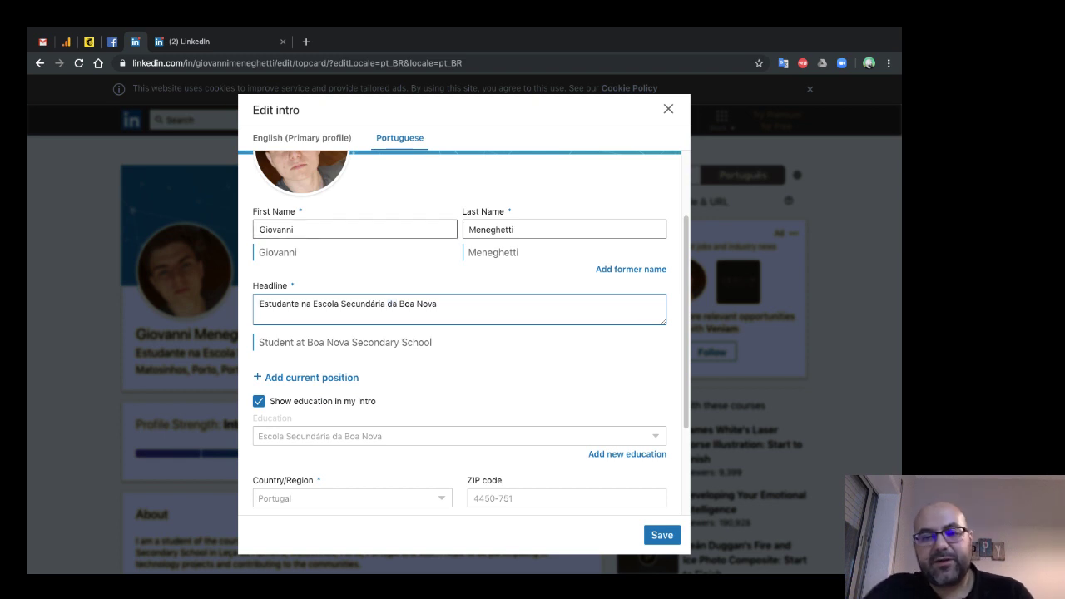
pyautogui.scroll(-1, 459, 333)
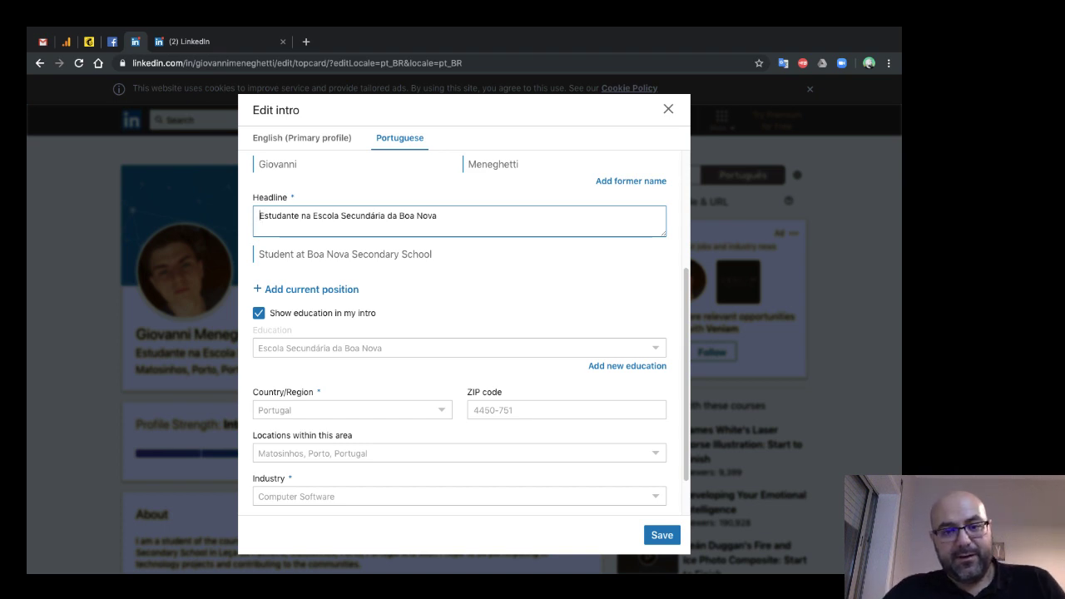
pyautogui.hotkey('alt', 'Left')
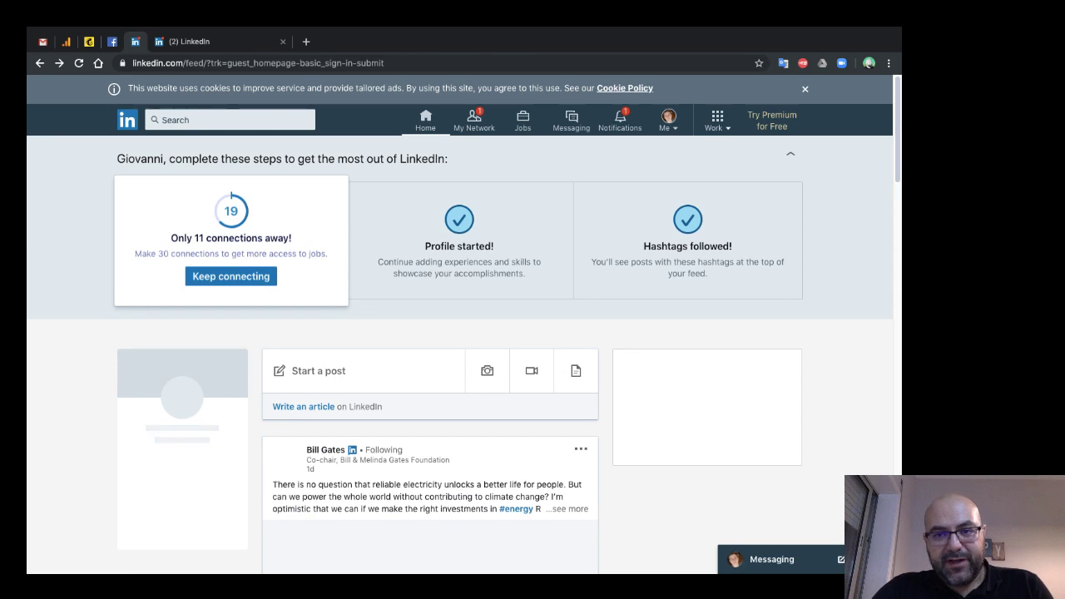
pyautogui.scroll(-1, 463, 342)
pyautogui.scroll(-3, 463, 342)
pyautogui.click(668, 119)
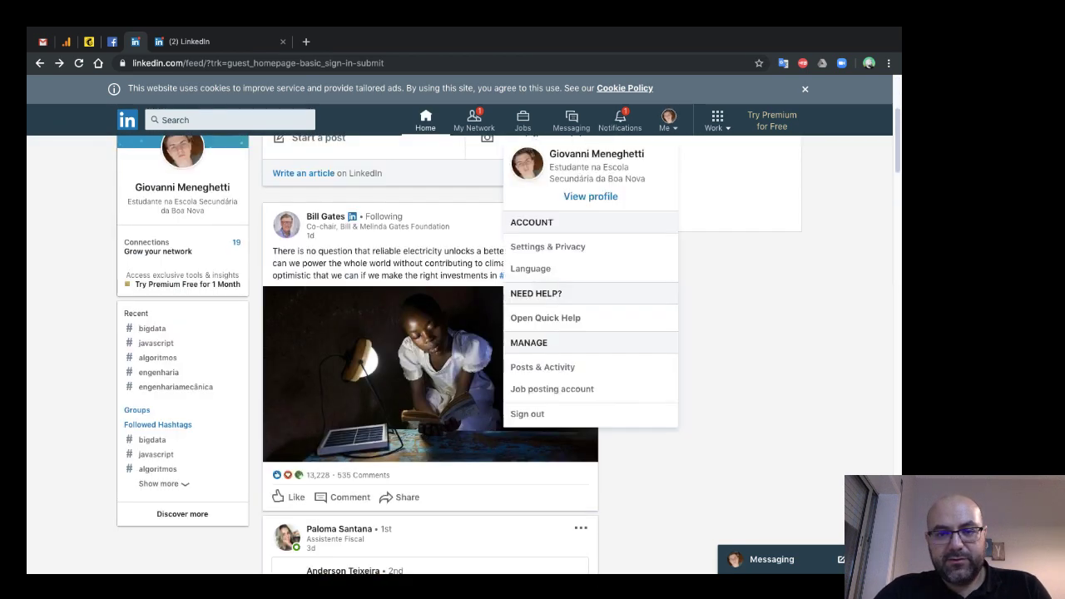
pyautogui.click(591, 196)
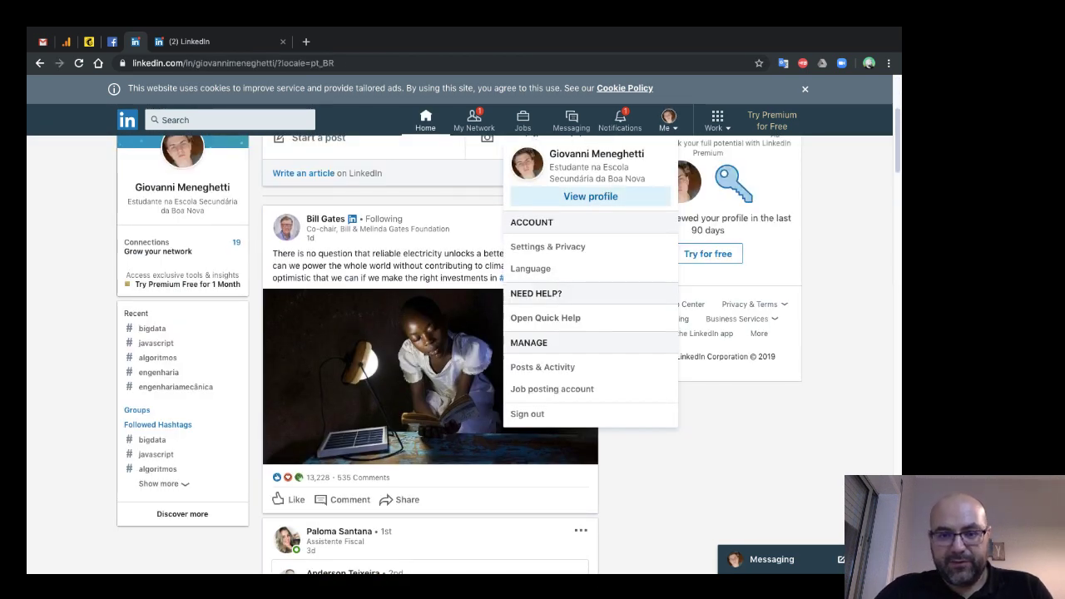
pyautogui.scroll(-5, 408, 333)
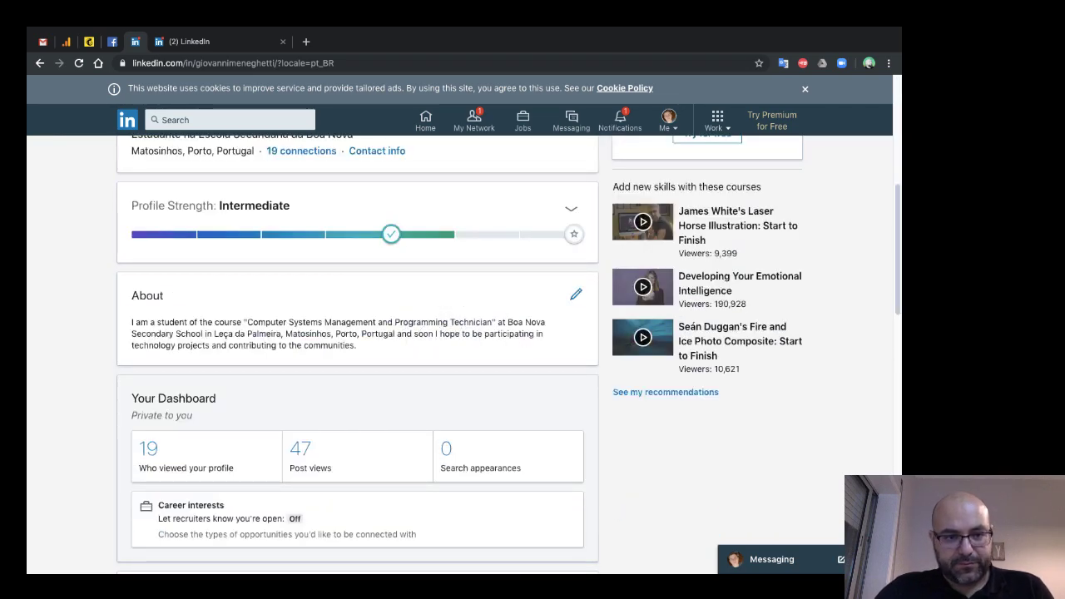
pyautogui.doubleClick(147, 295)
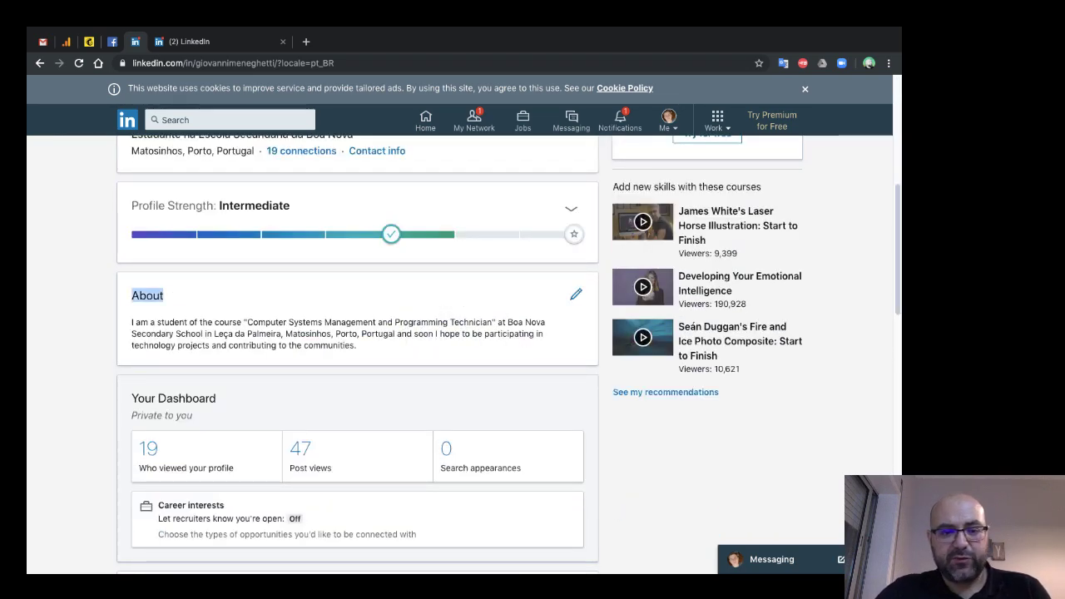
pyautogui.moveTo(132, 322); pyautogui.dragTo(131, 322)
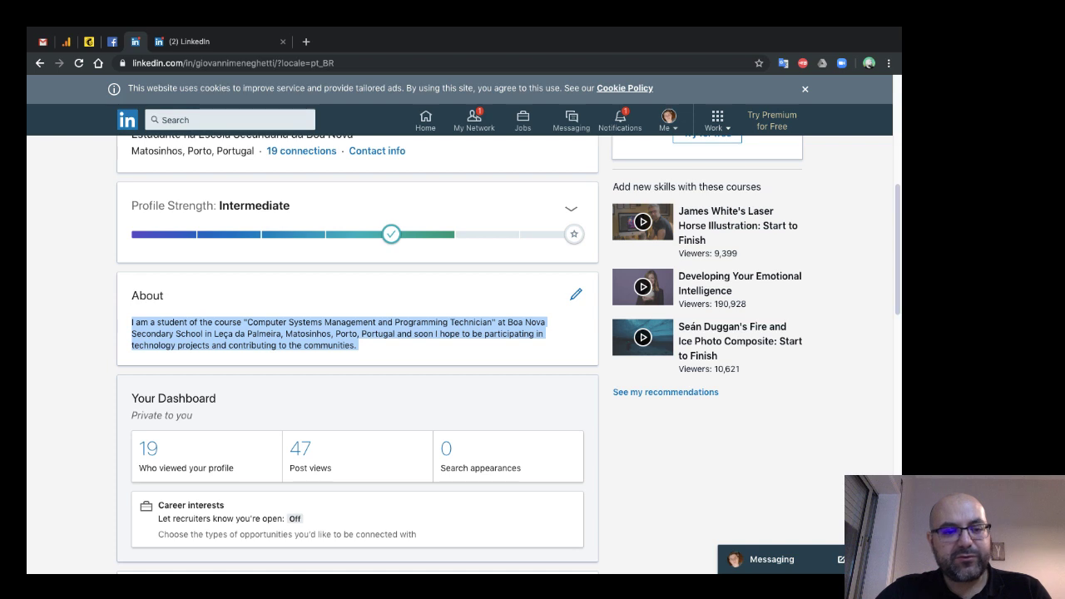
pyautogui.click(131, 322)
pyautogui.moveTo(132, 322); pyautogui.dragTo(285, 334)
pyautogui.click(131, 322)
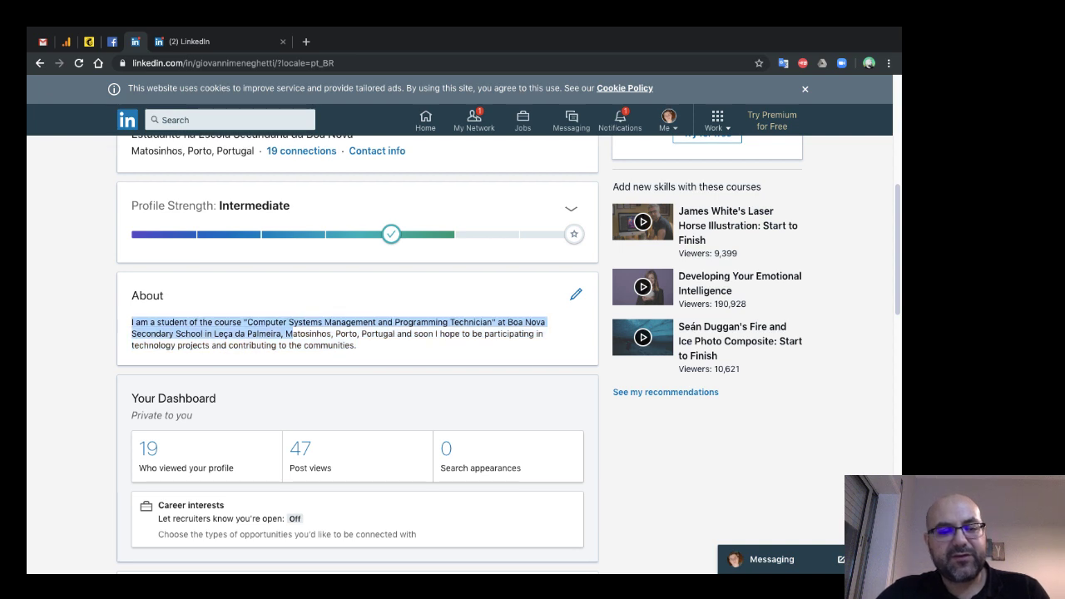
pyautogui.click(131, 322)
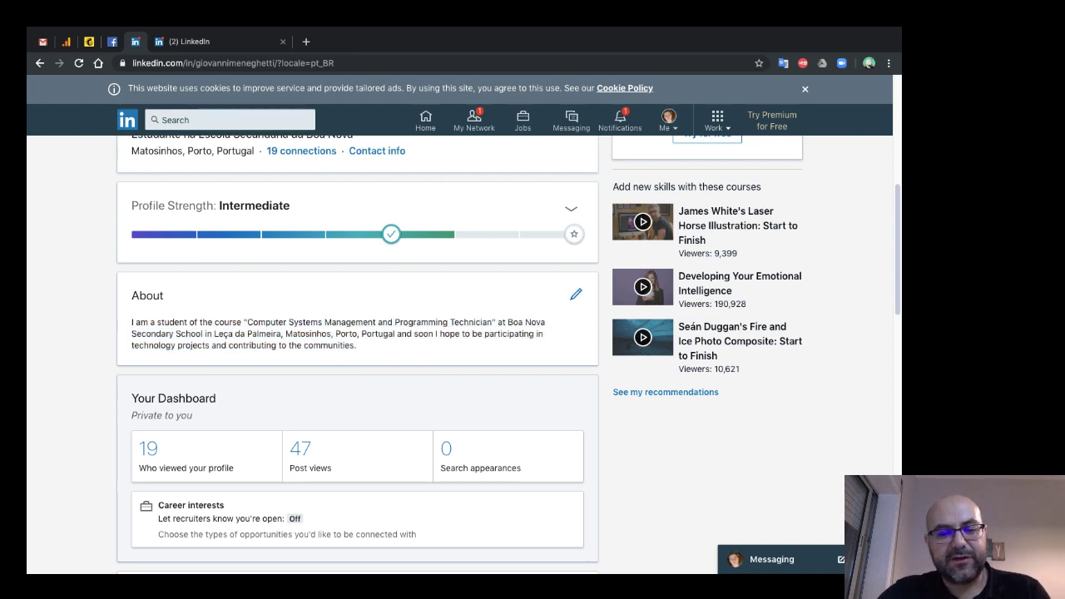
pyautogui.moveTo(247, 322); pyautogui.dragTo(322, 322)
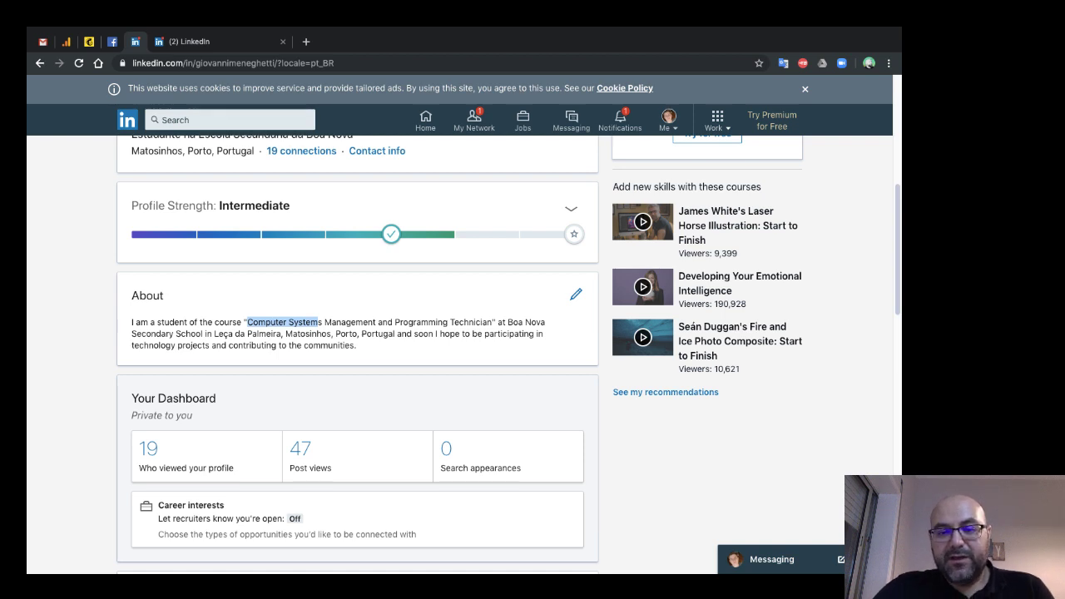
pyautogui.scroll(-1, 460, 354)
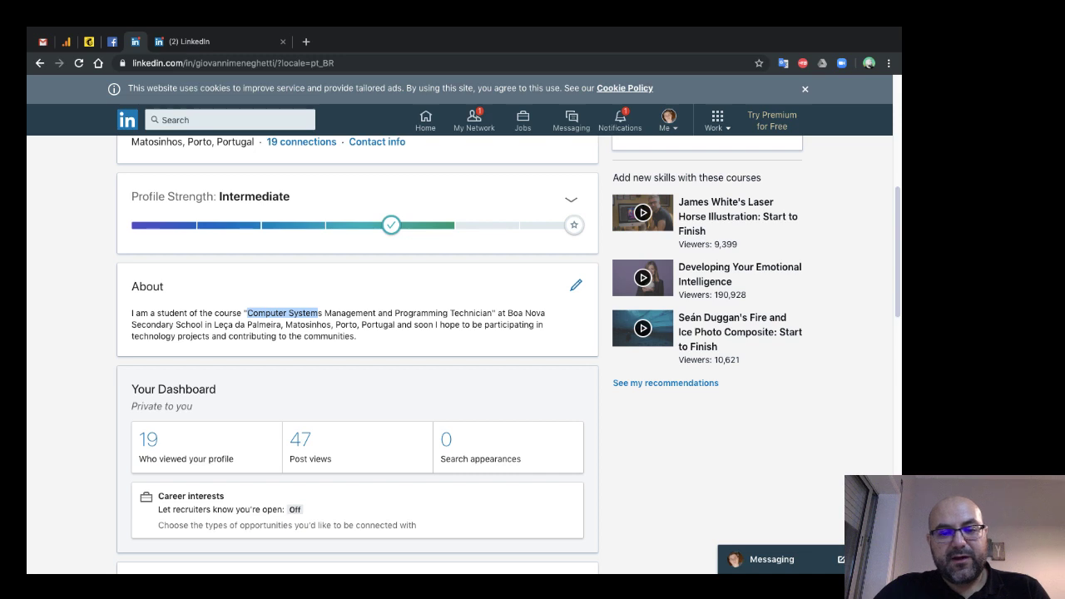
pyautogui.scroll(-2, 460, 354)
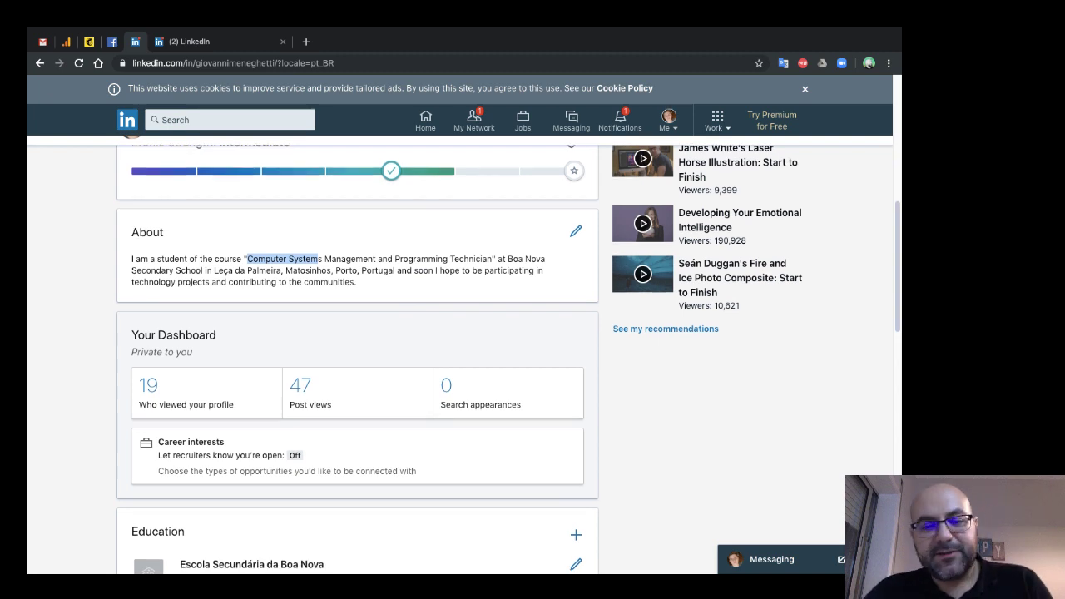
pyautogui.scroll(-1, 460, 354)
pyautogui.moveTo(178, 262); pyautogui.dragTo(357, 263)
pyautogui.tripleClick(357, 262)
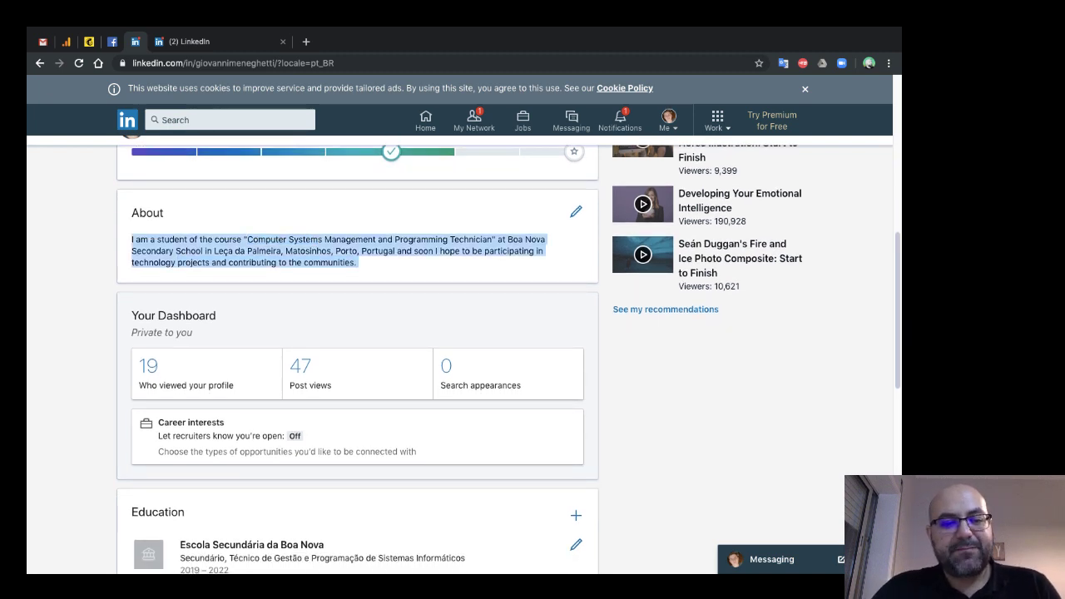
pyautogui.click(357, 262)
pyautogui.moveTo(132, 239); pyautogui.dragTo(131, 239)
pyautogui.click(357, 262)
pyautogui.click(131, 240)
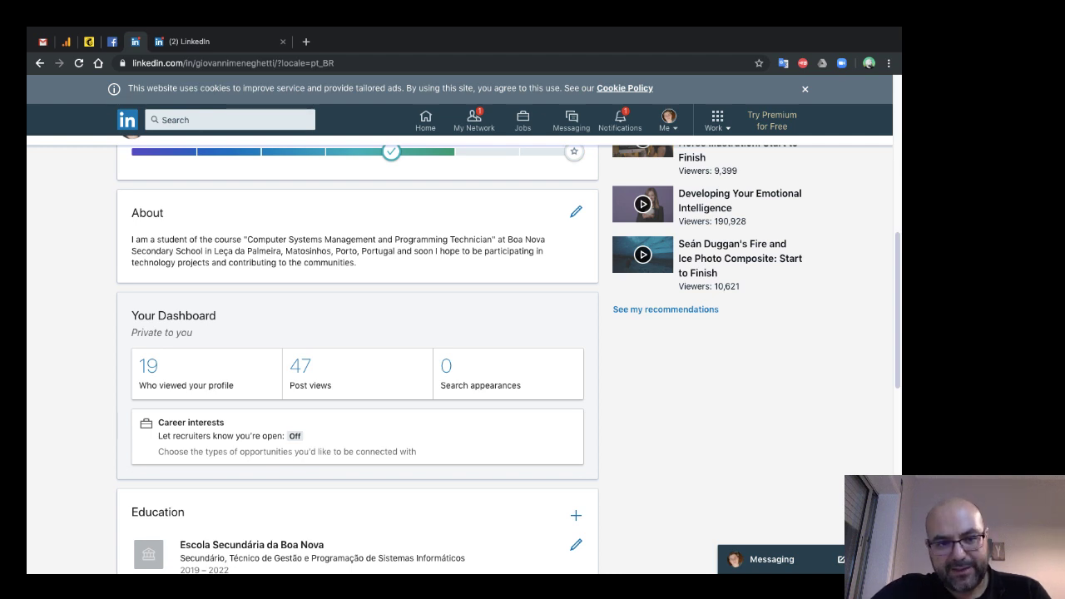
pyautogui.moveTo(357, 263); pyautogui.dragTo(131, 238)
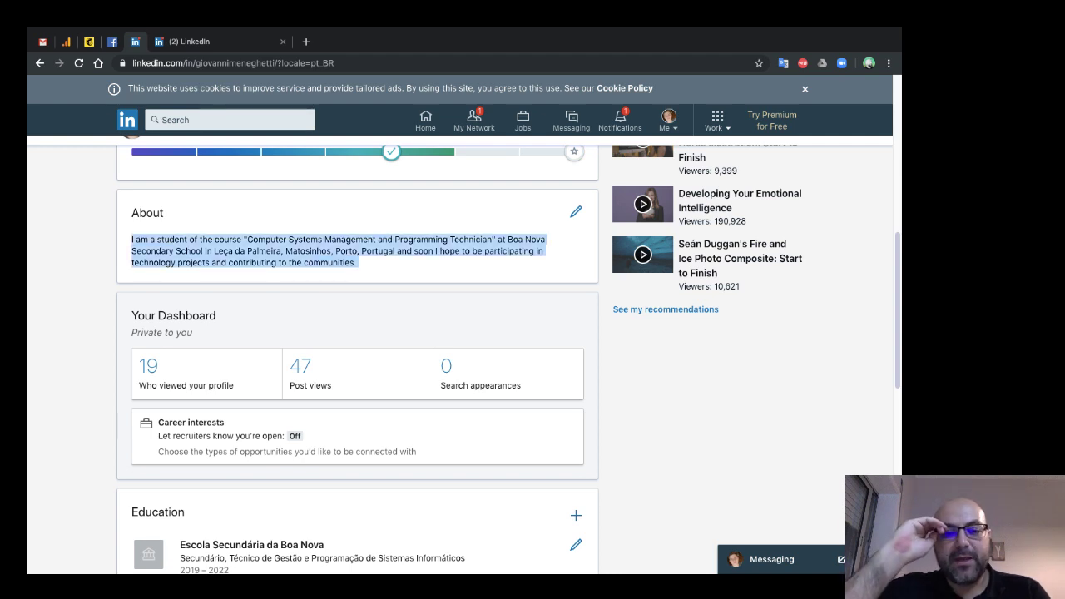
pyautogui.scroll(3, 459, 353)
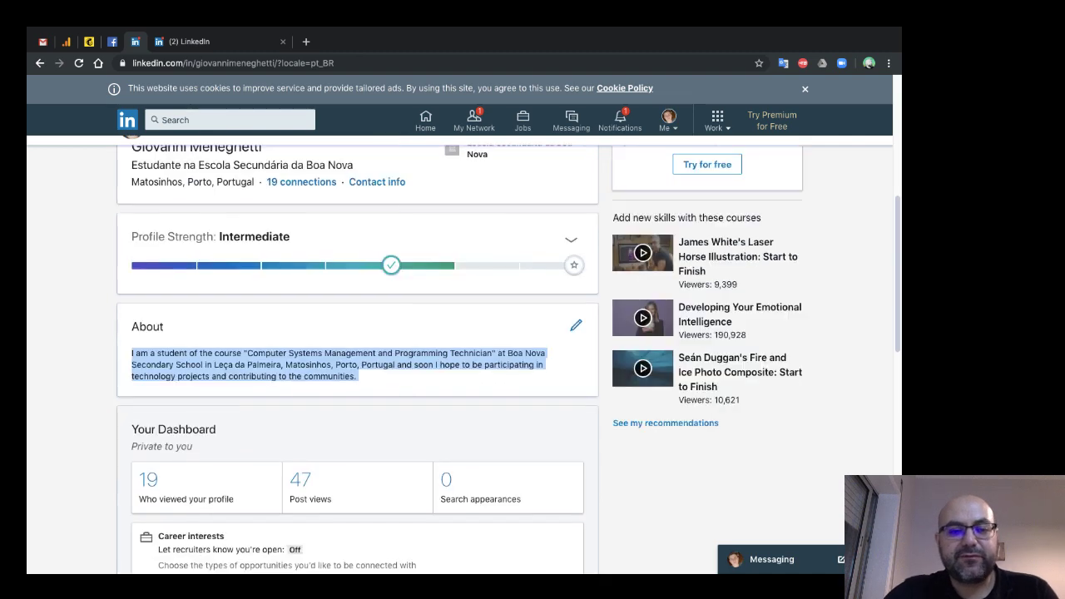
pyautogui.moveTo(131, 254); pyautogui.dragTo(232, 253)
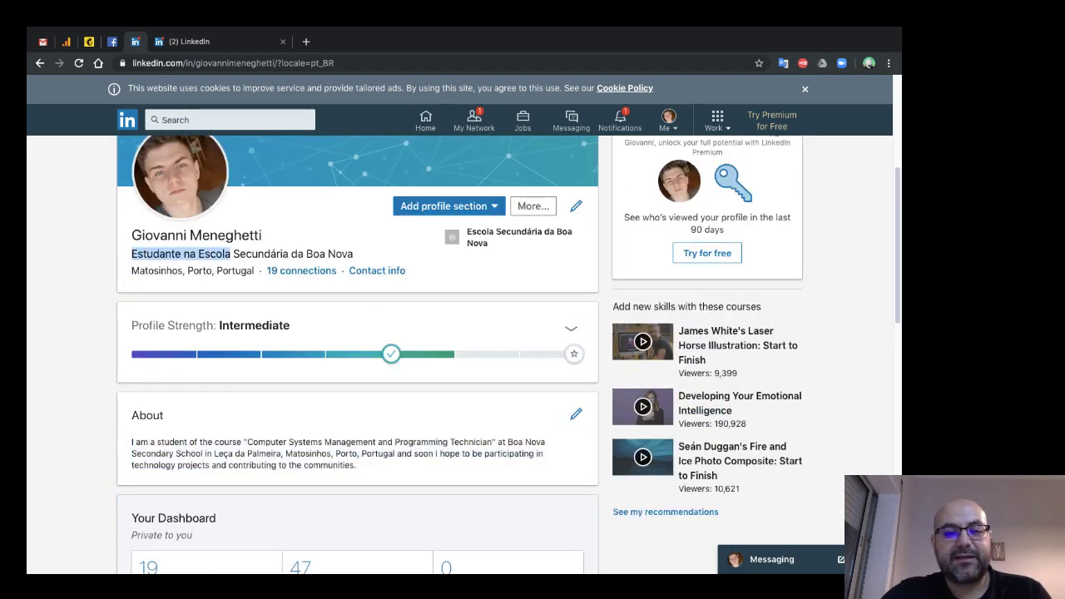
pyautogui.click(231, 254)
pyautogui.moveTo(131, 254); pyautogui.dragTo(233, 254)
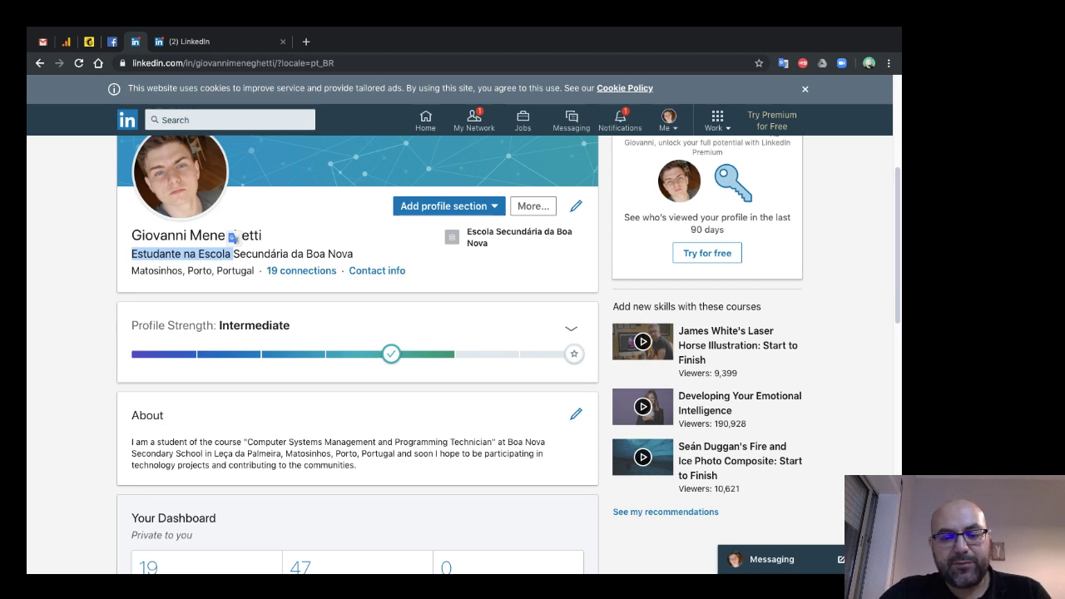
pyautogui.moveTo(132, 442); pyautogui.dragTo(357, 465)
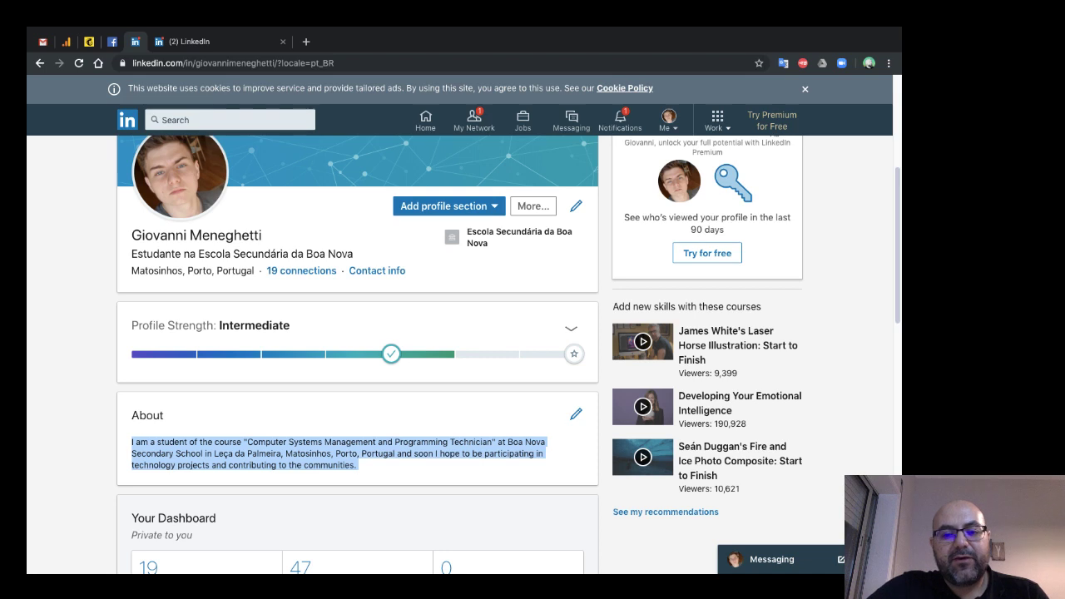
pyautogui.moveTo(454, 354)
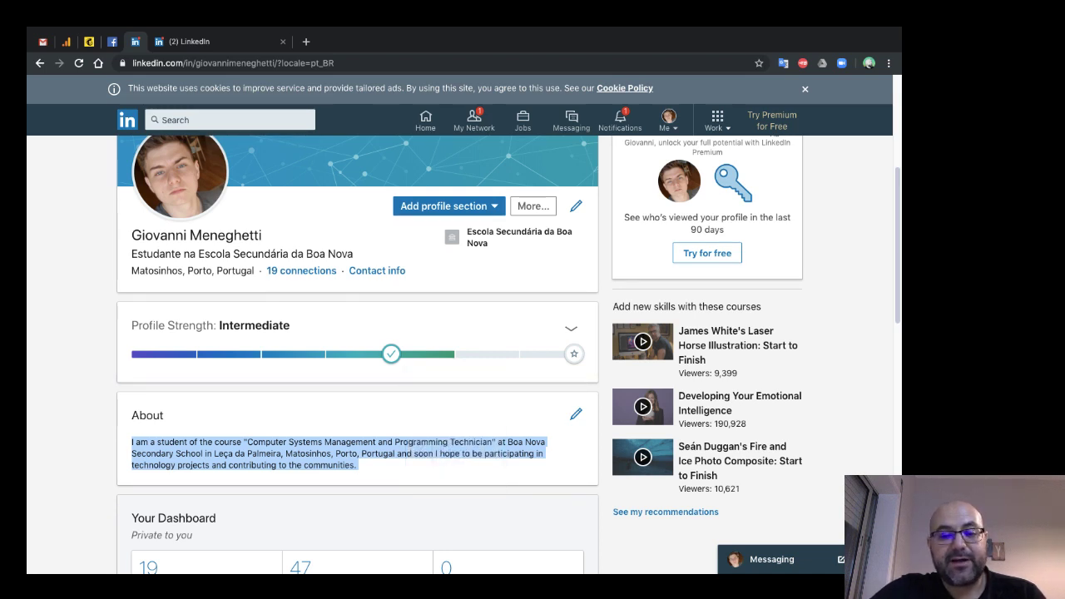
pyautogui.scroll(1, 508, 354)
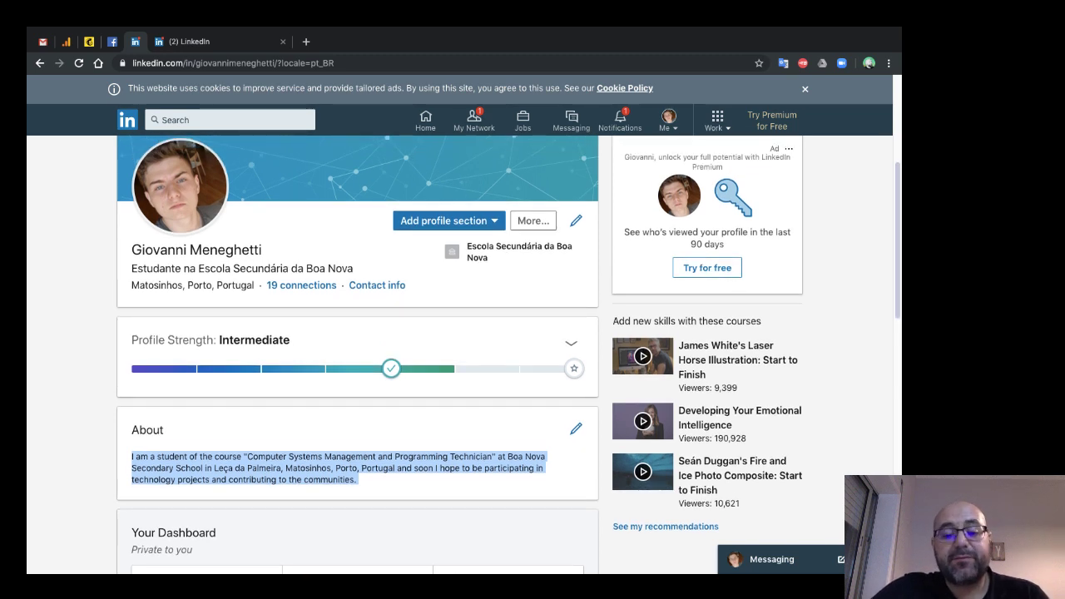
pyautogui.scroll(1, 508, 355)
pyautogui.scroll(1, 508, 355)
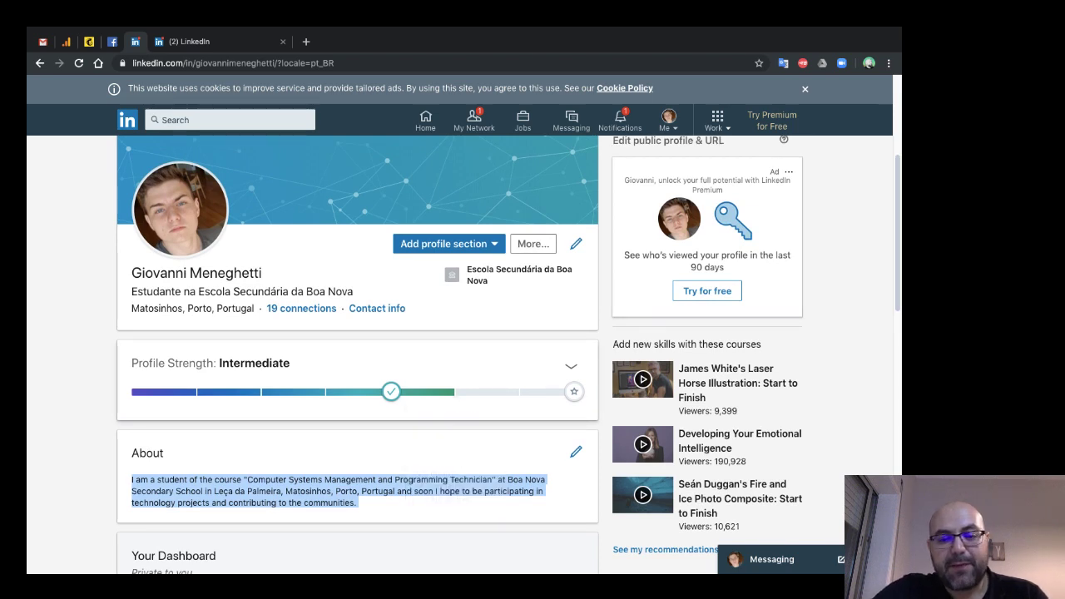
pyautogui.moveTo(391, 391)
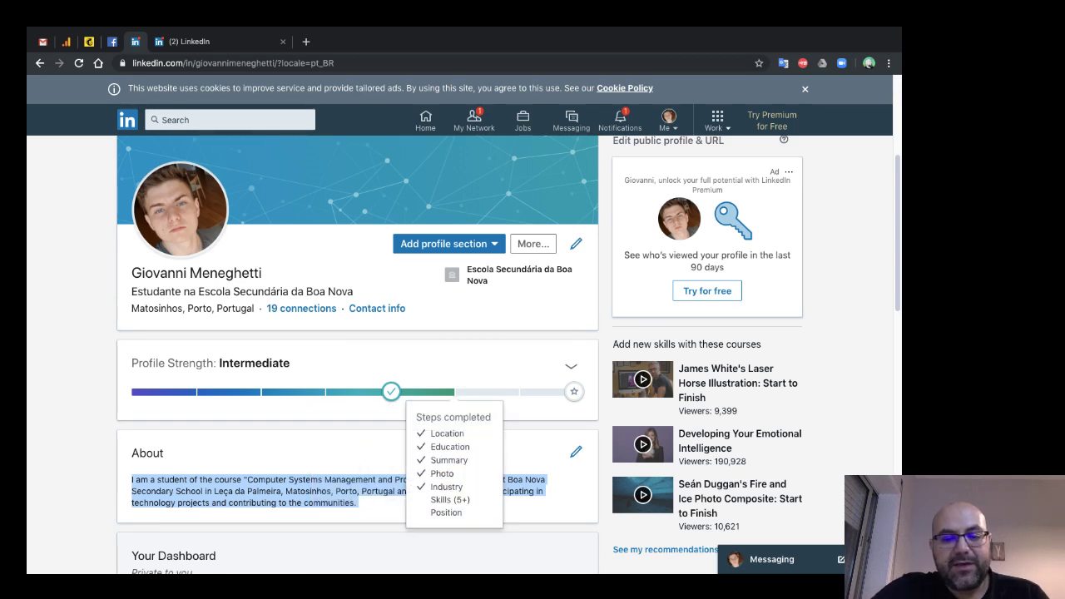
pyautogui.moveTo(574, 391)
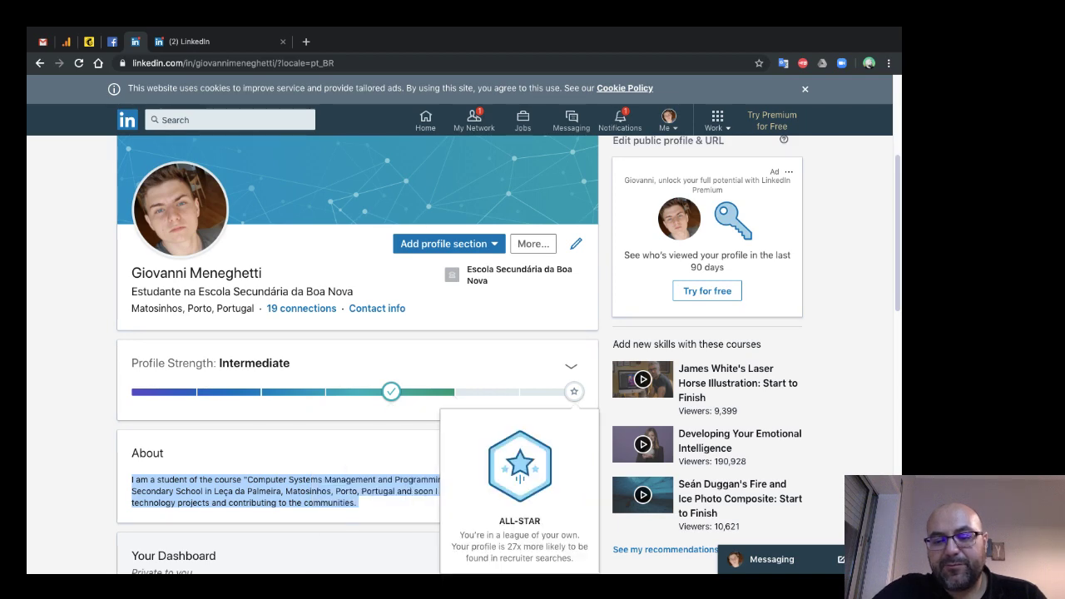
pyautogui.scroll(-1, 574, 391)
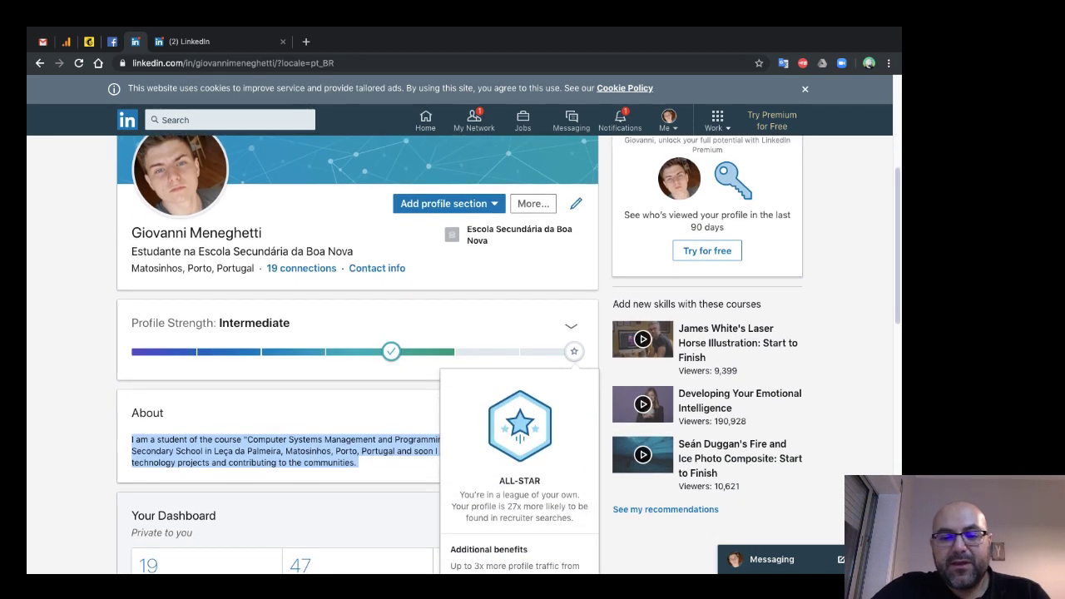
pyautogui.scroll(-1, 509, 354)
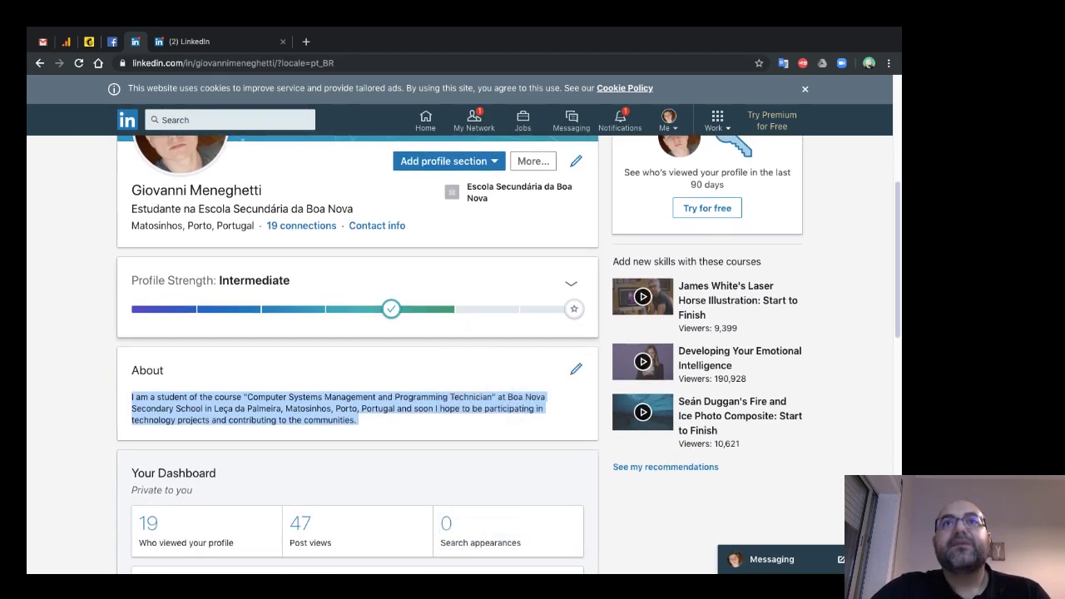
pyautogui.scroll(-1, 459, 352)
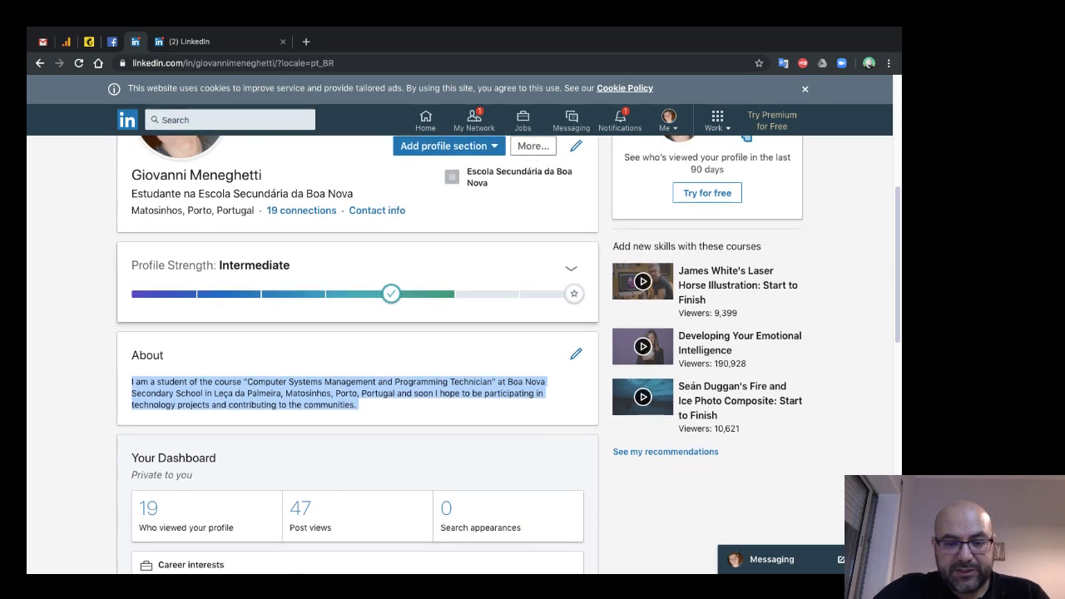
pyautogui.scroll(-5, 358, 349)
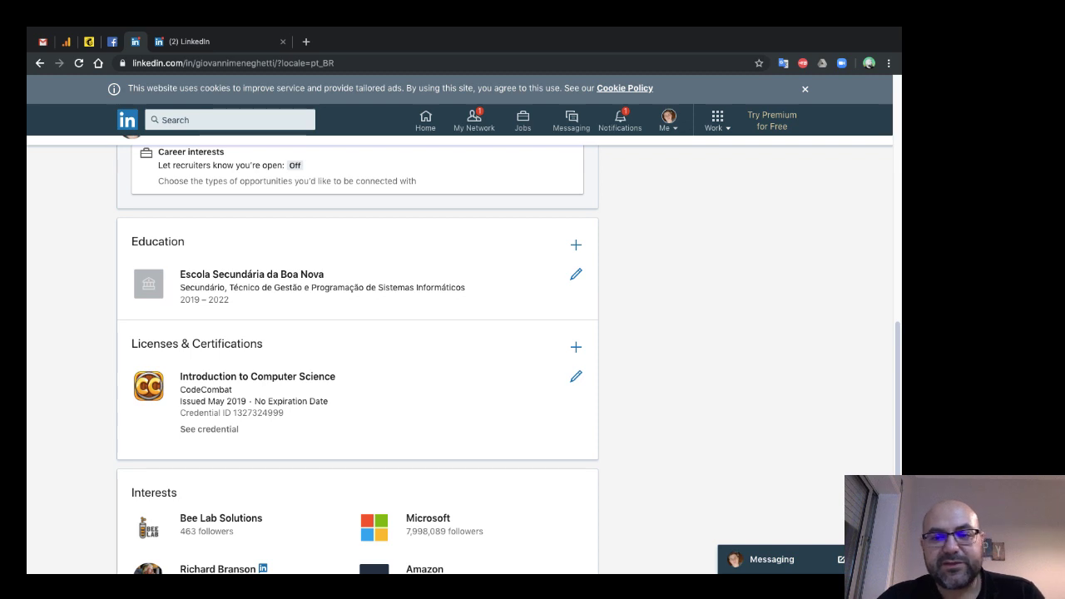
pyautogui.scroll(3, 357, 350)
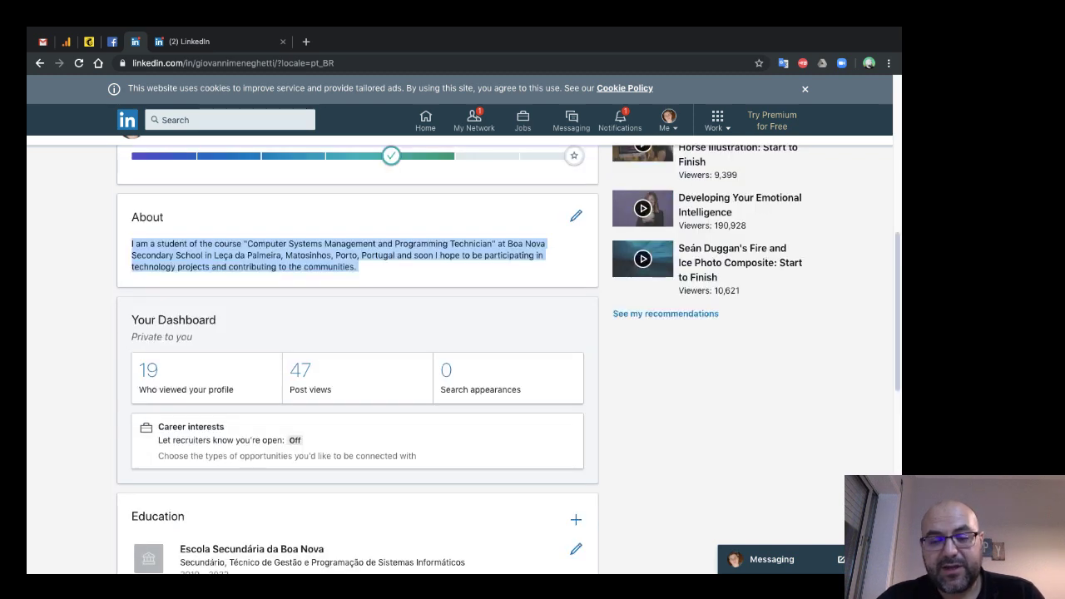
pyautogui.scroll(-1, 358, 349)
pyautogui.scroll(1, 357, 349)
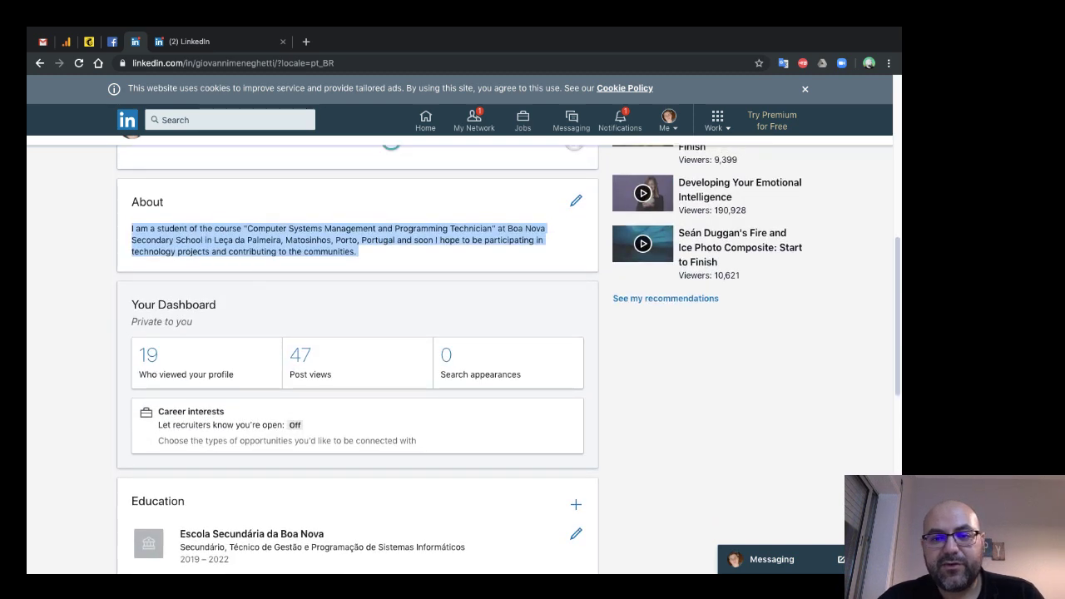
pyautogui.scroll(3, 358, 349)
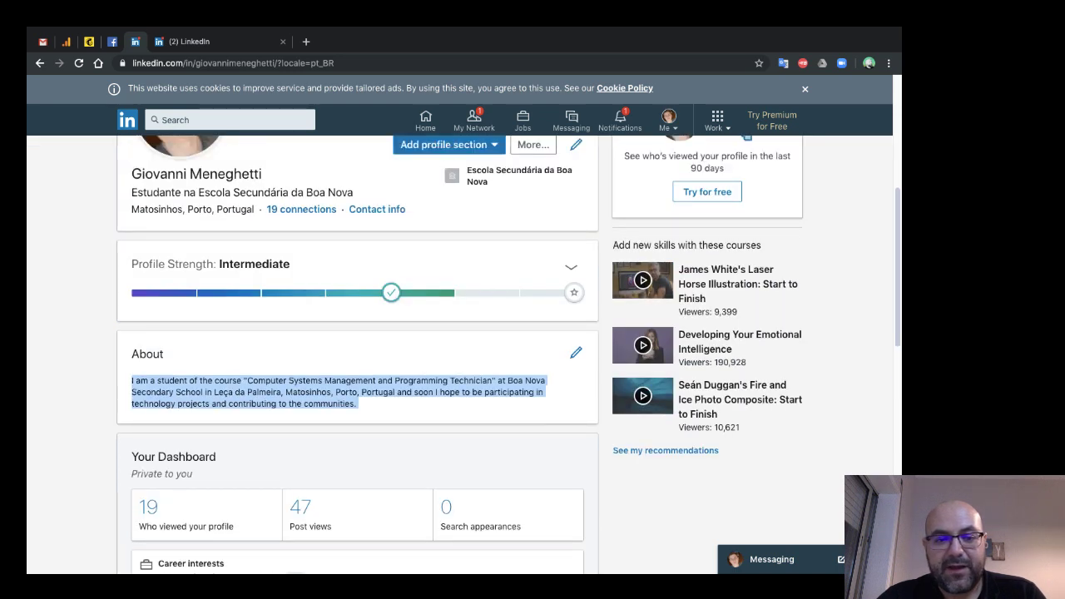
pyautogui.scroll(1, 358, 349)
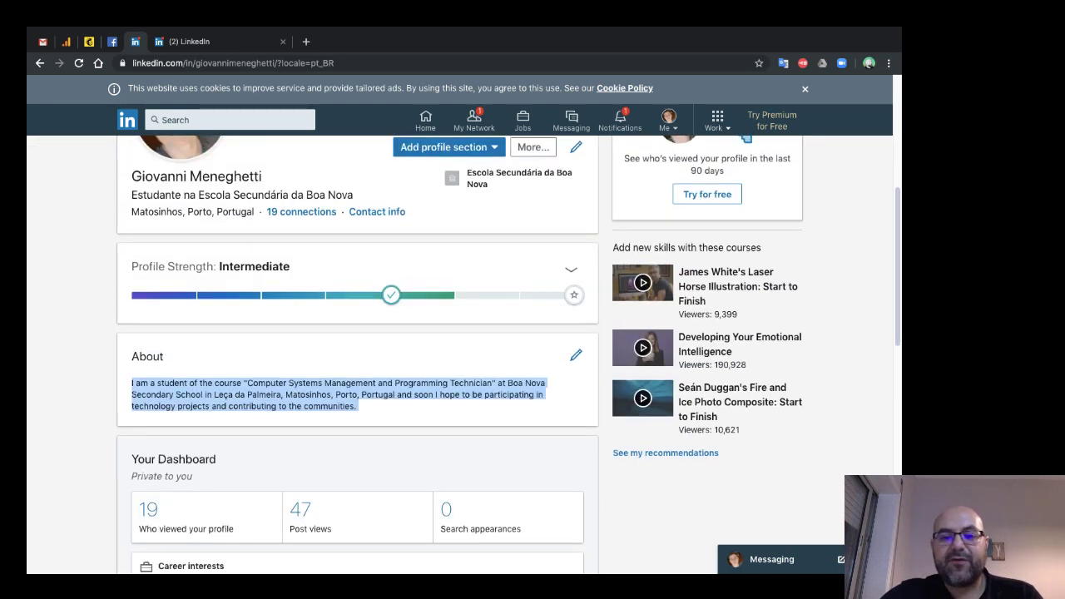
pyautogui.scroll(4, 358, 349)
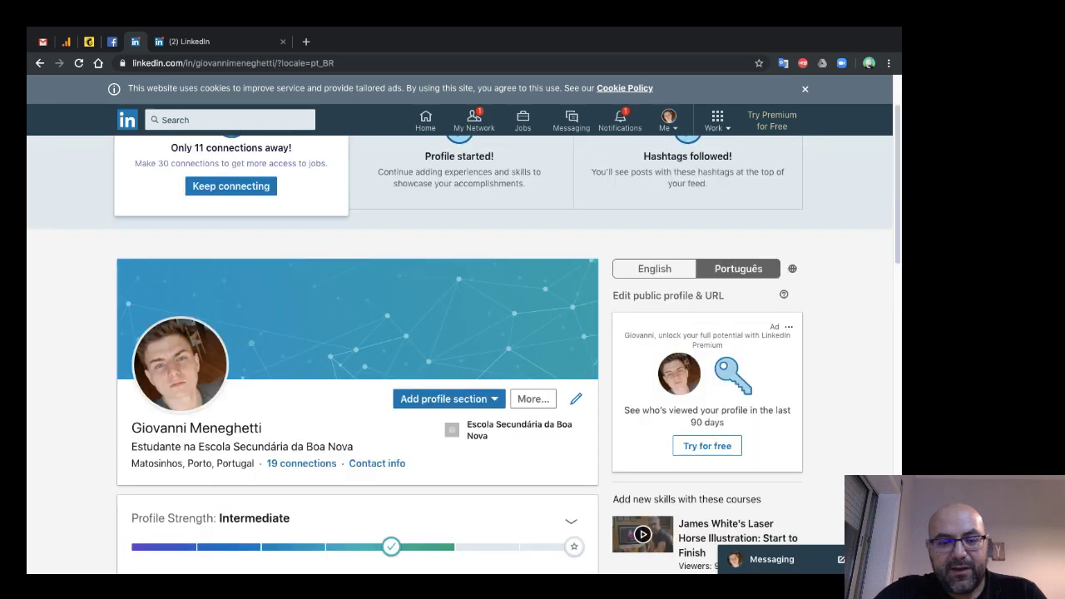
pyautogui.scroll(-5, 358, 350)
pyautogui.scroll(2, 358, 349)
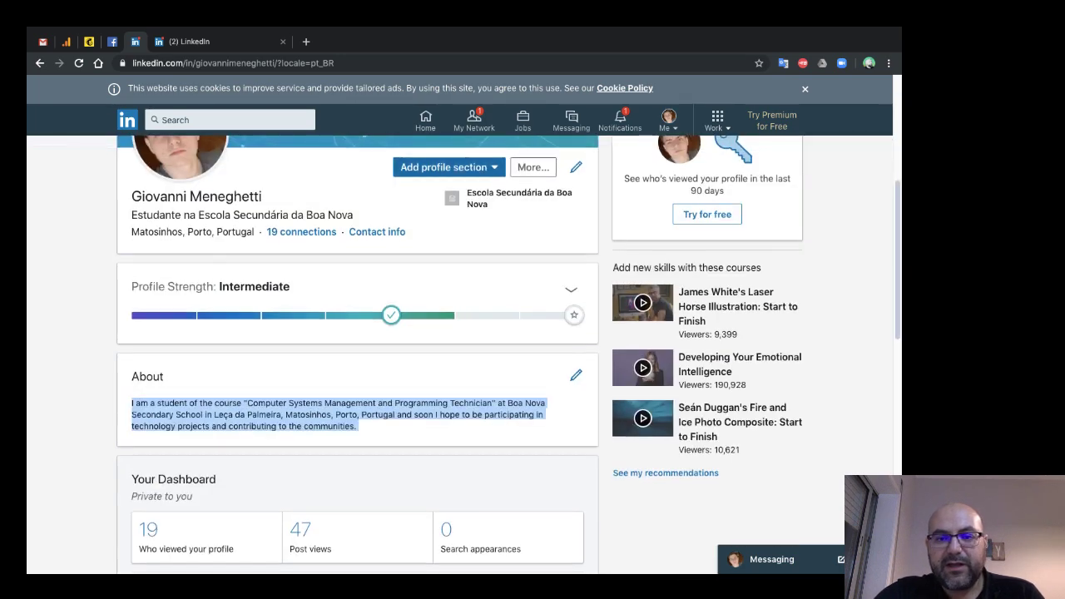
# - Add a new work experience titled Collaborator at company Bee Lab Solutions
pyautogui.press('Return')
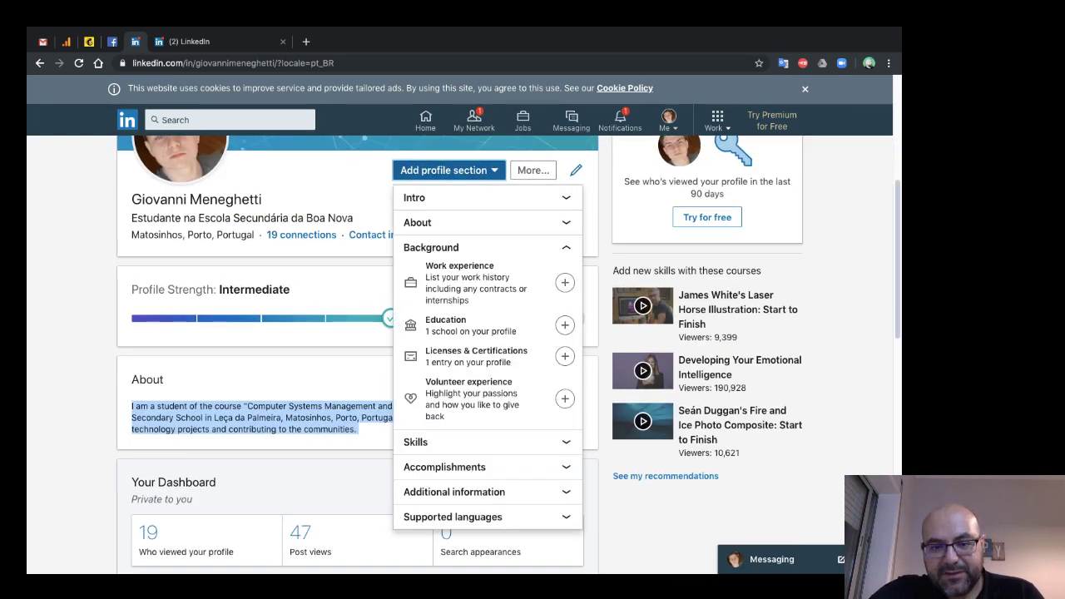
pyautogui.press('Tab')
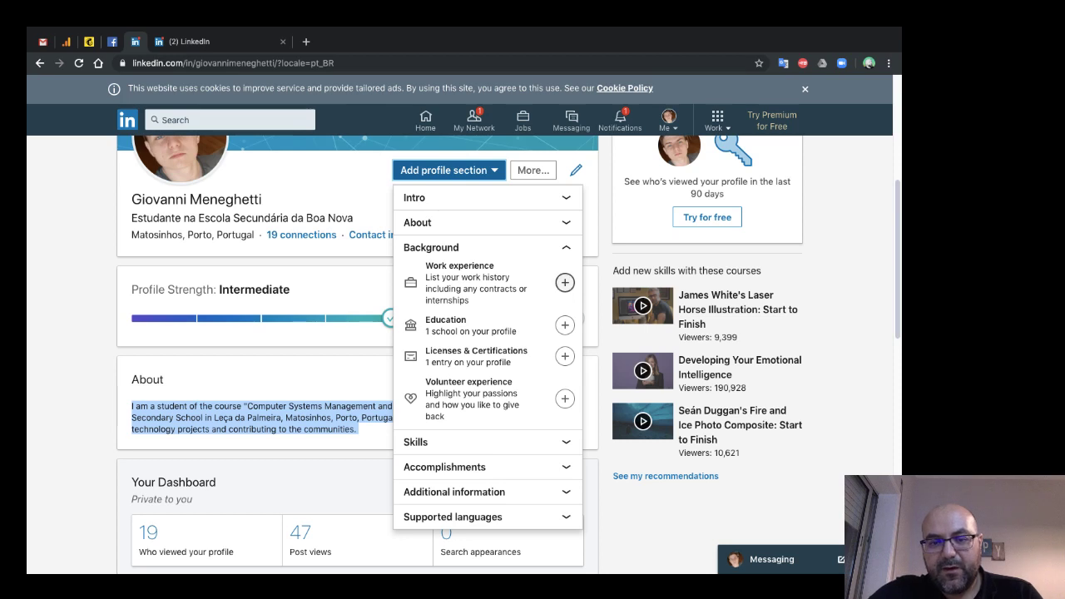
pyautogui.press('Return')
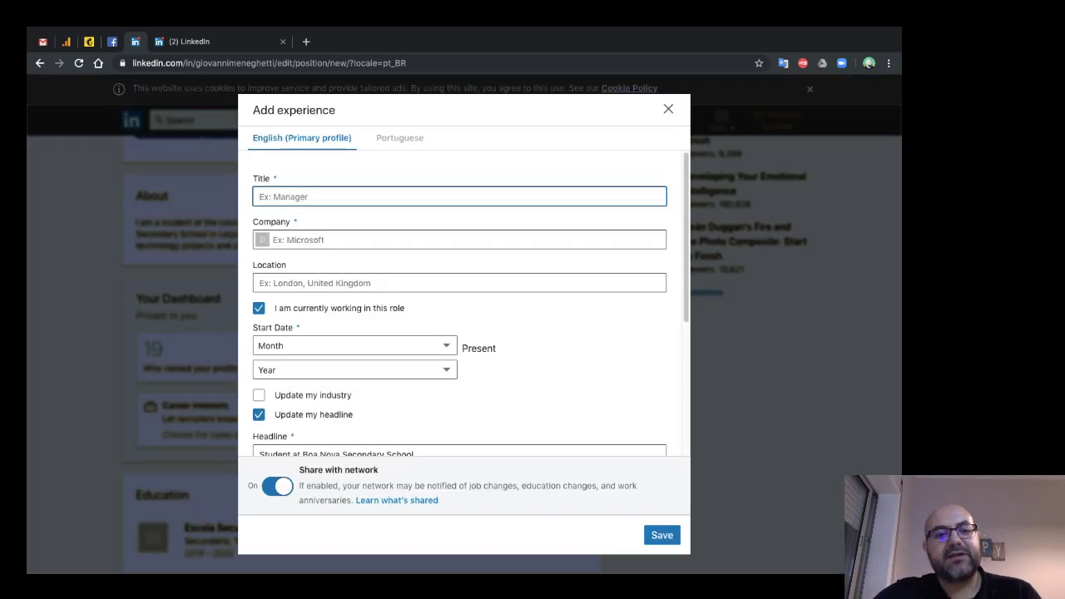
pyautogui.write('C')
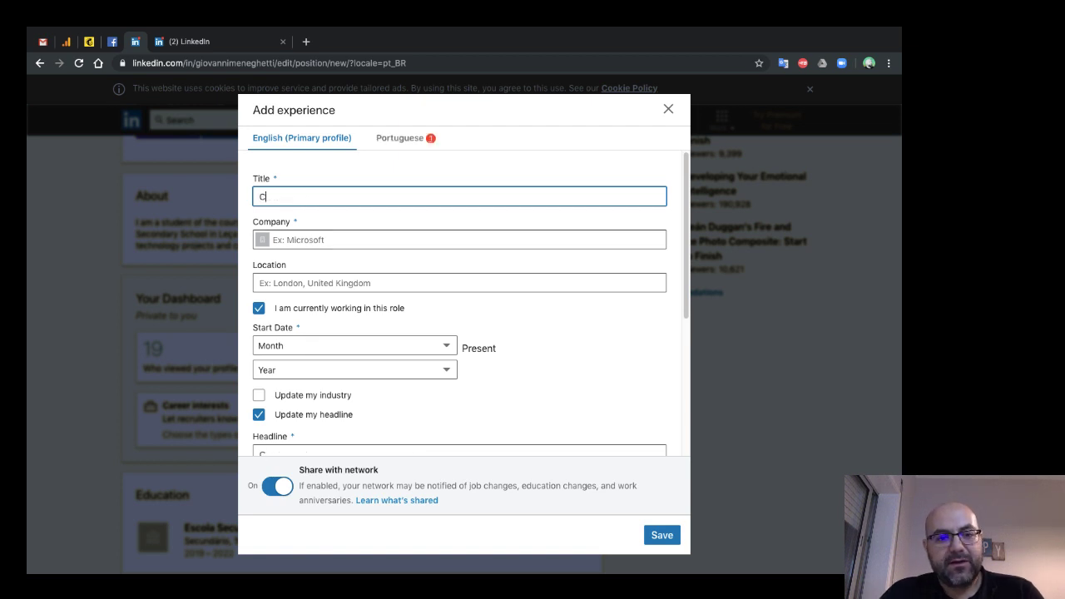
pyautogui.write('oll')
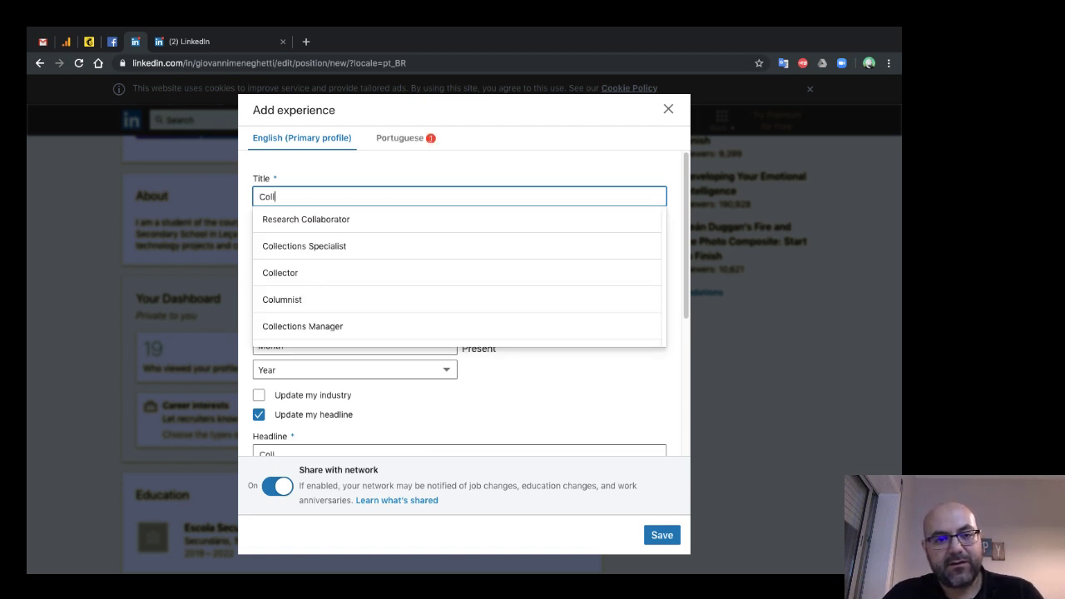
pyautogui.write('abo')
pyautogui.press('Down')
pyautogui.press('Down')
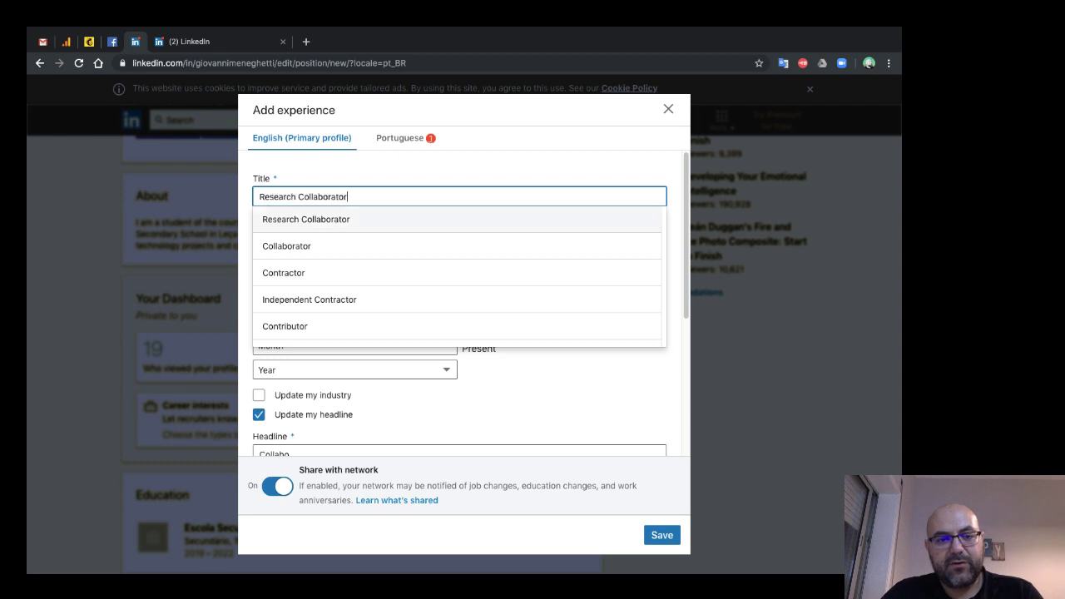
pyautogui.press('Return')
pyautogui.click(458, 240)
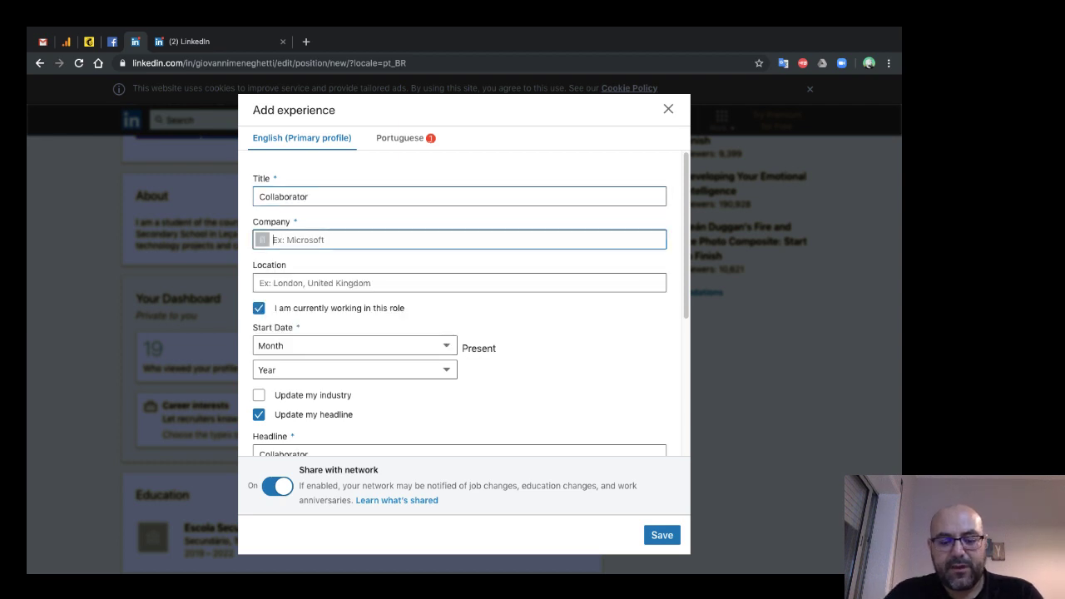
pyautogui.write('Bee Lab so')
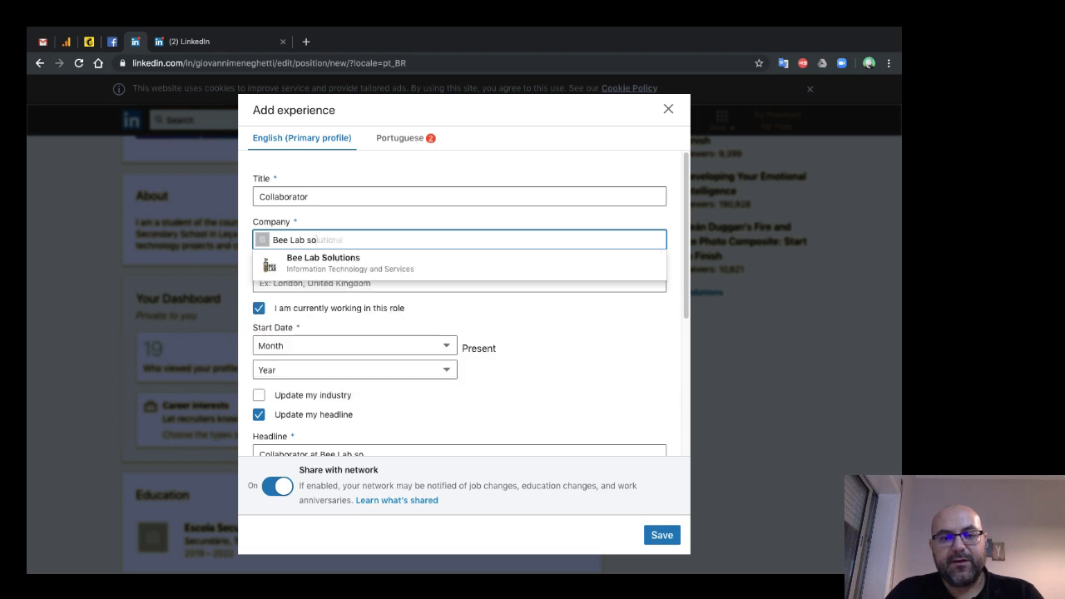
pyautogui.press('Down')
pyautogui.press('Return')
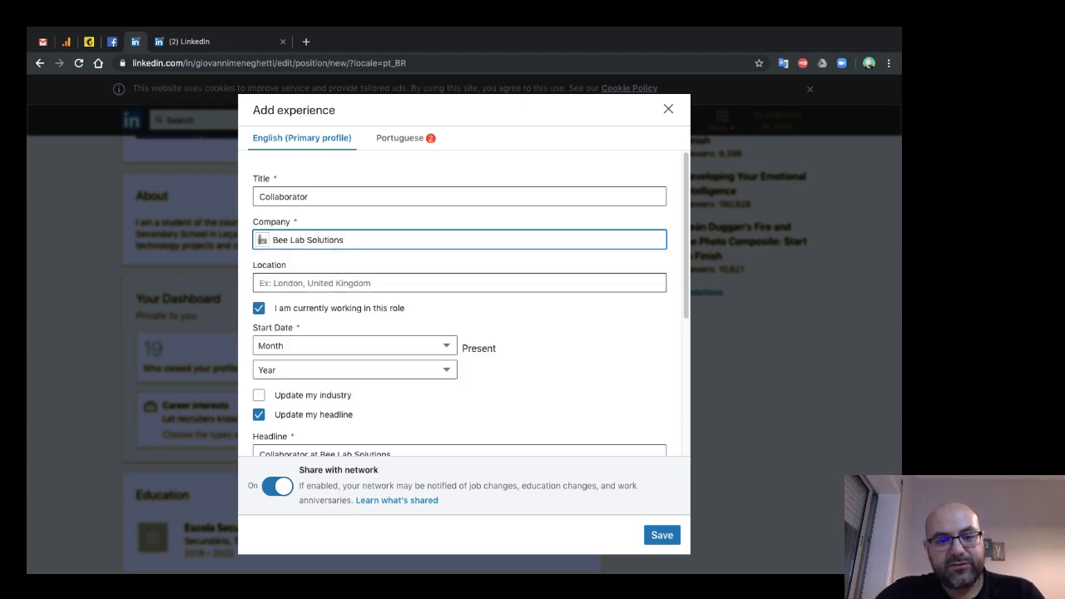
# - Set the experience location to Porto Area, Portugal
pyautogui.click(459, 283)
pyautogui.write('Po')
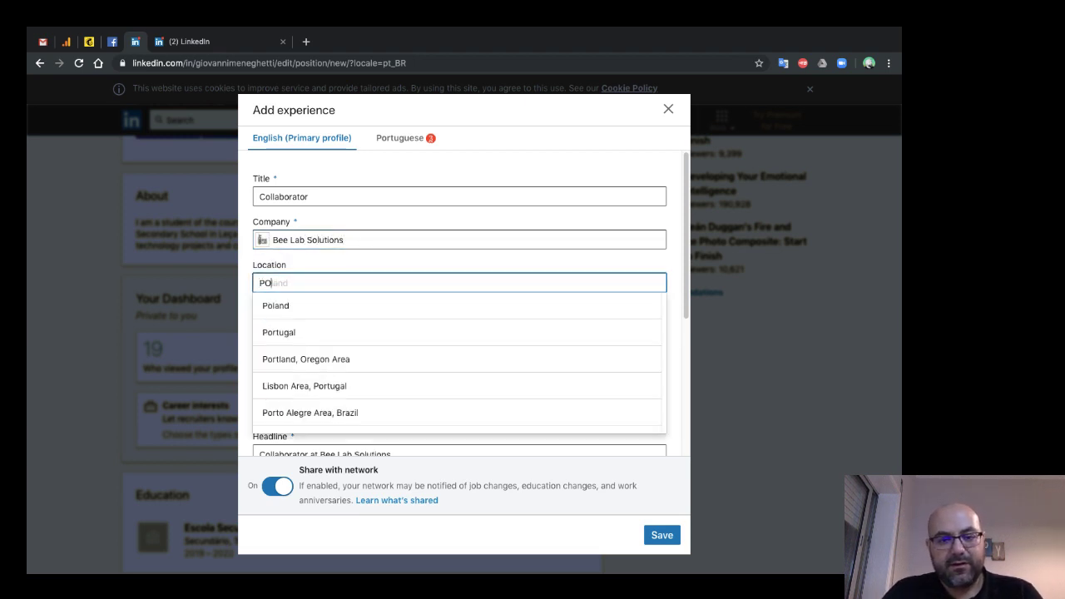
pyautogui.press('BackSpace')
pyautogui.write('orta')
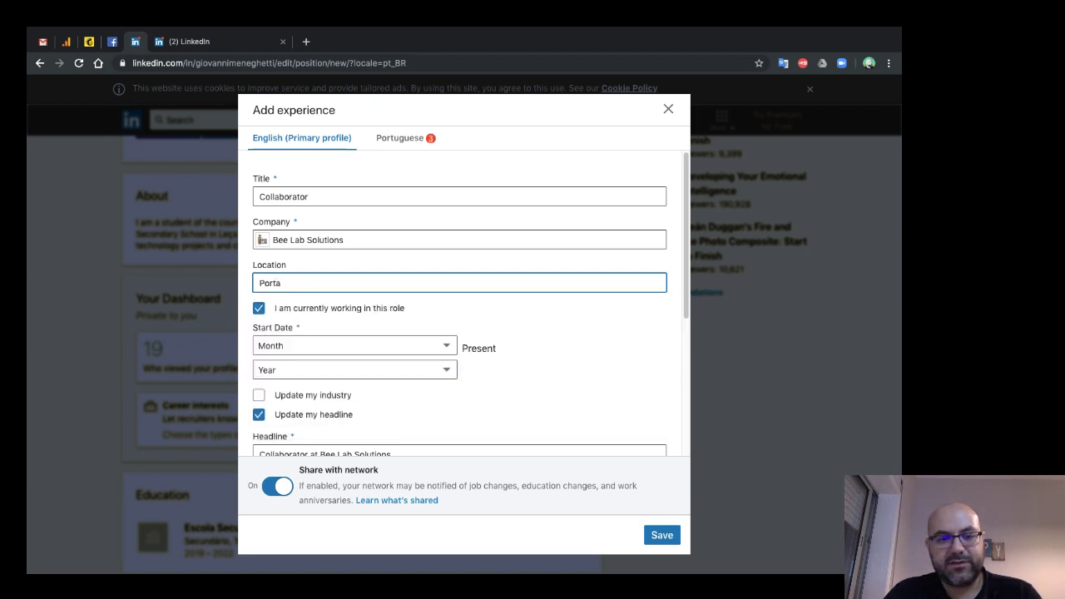
pyautogui.press('BackSpace')
pyautogui.write('o')
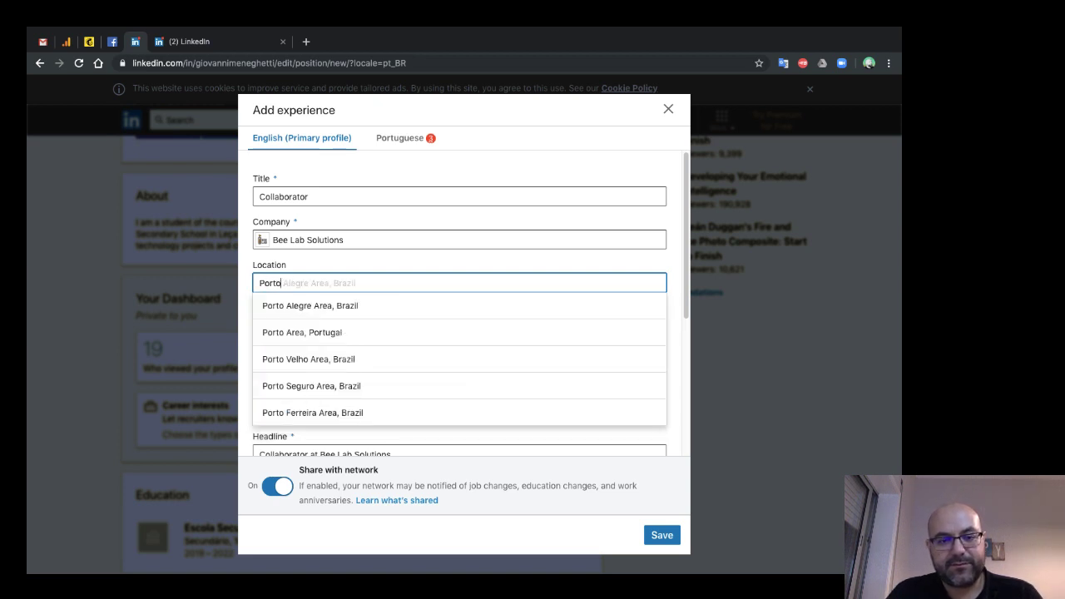
pyautogui.write(',')
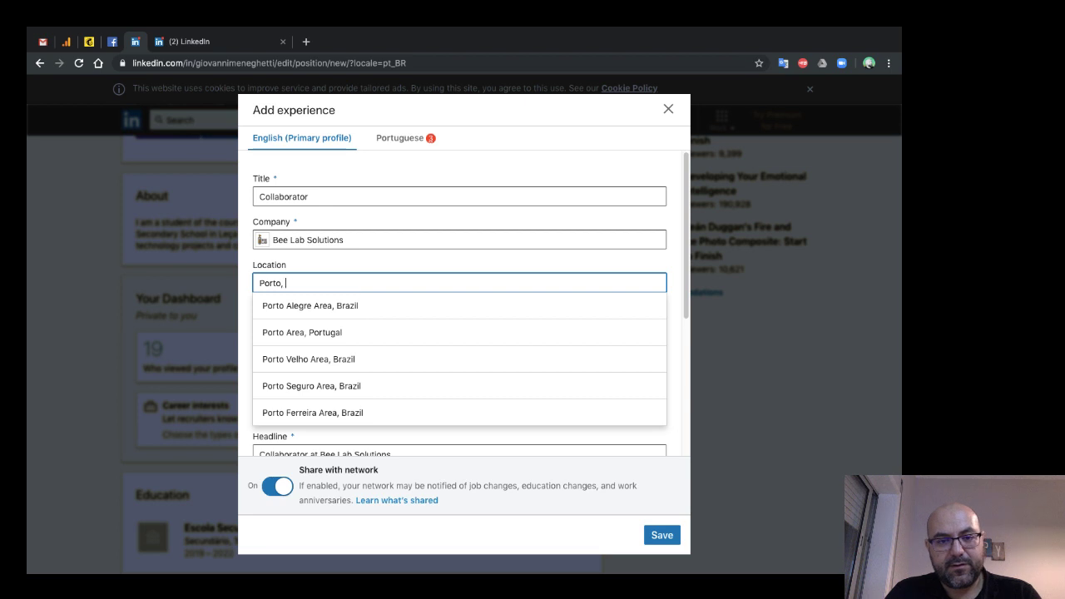
pyautogui.press('BackSpace')
pyautogui.press('BackSpace')
pyautogui.write('are')
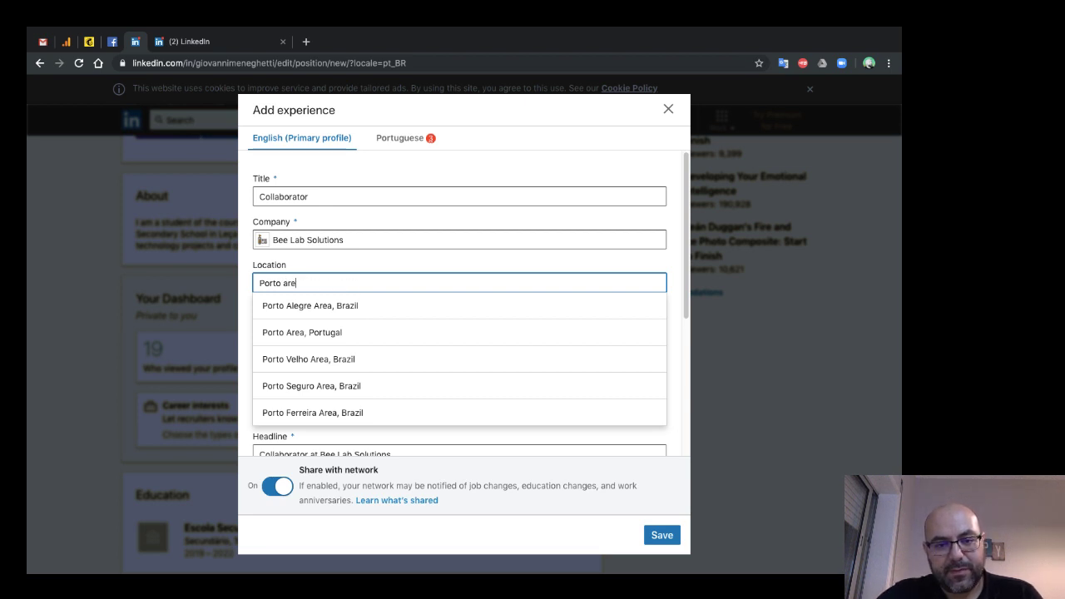
pyautogui.press('Down')
pyautogui.press('Down')
pyautogui.press('Return')
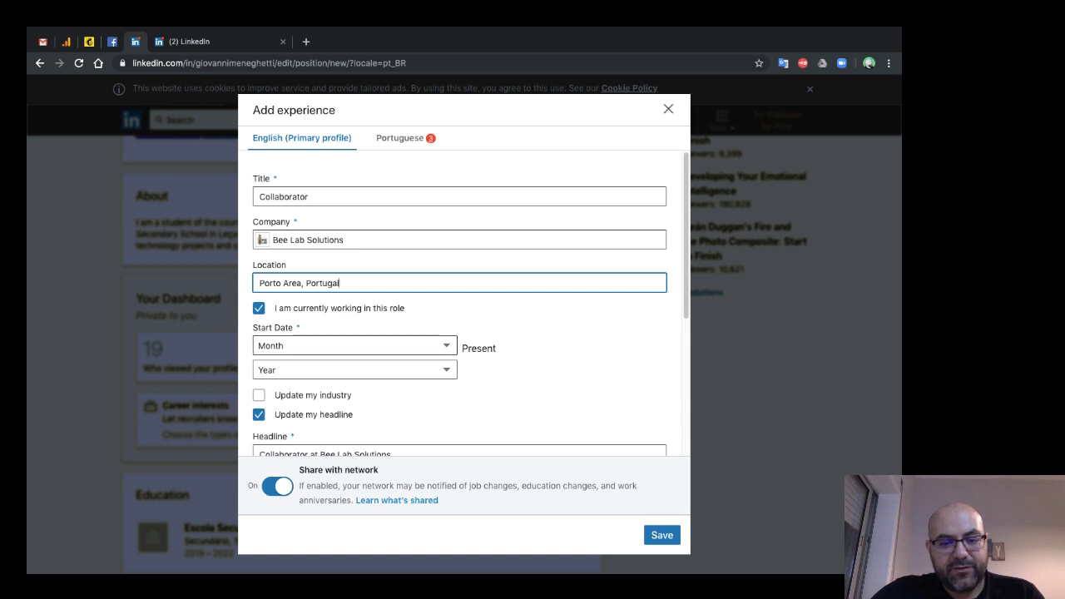
# - Set the start date to July 2019 and untick the current-role option
pyautogui.press('Tab')
pyautogui.press('Tab')
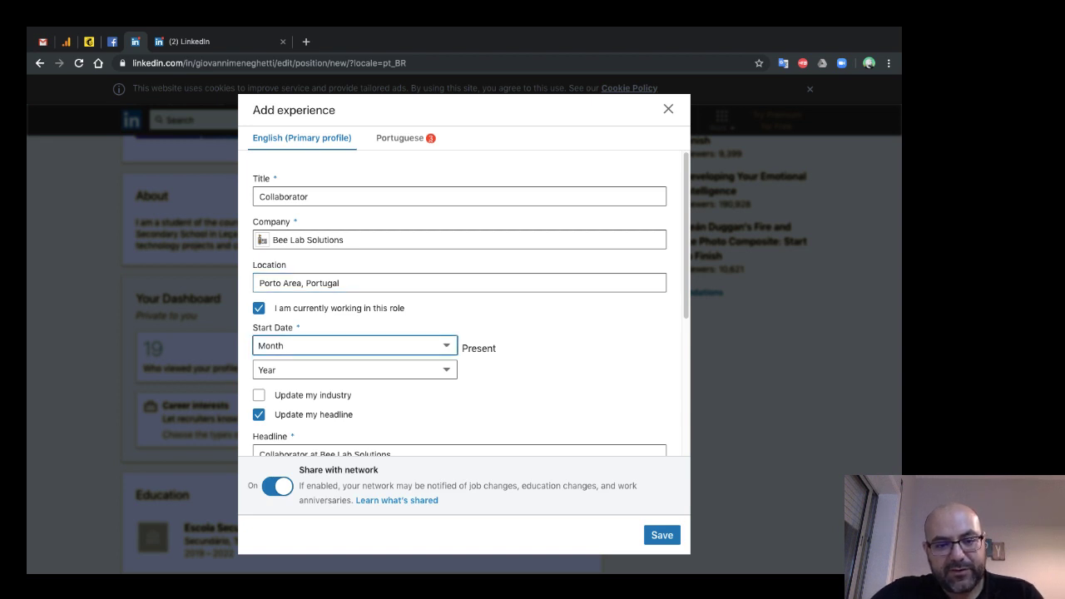
pyautogui.write('jul')
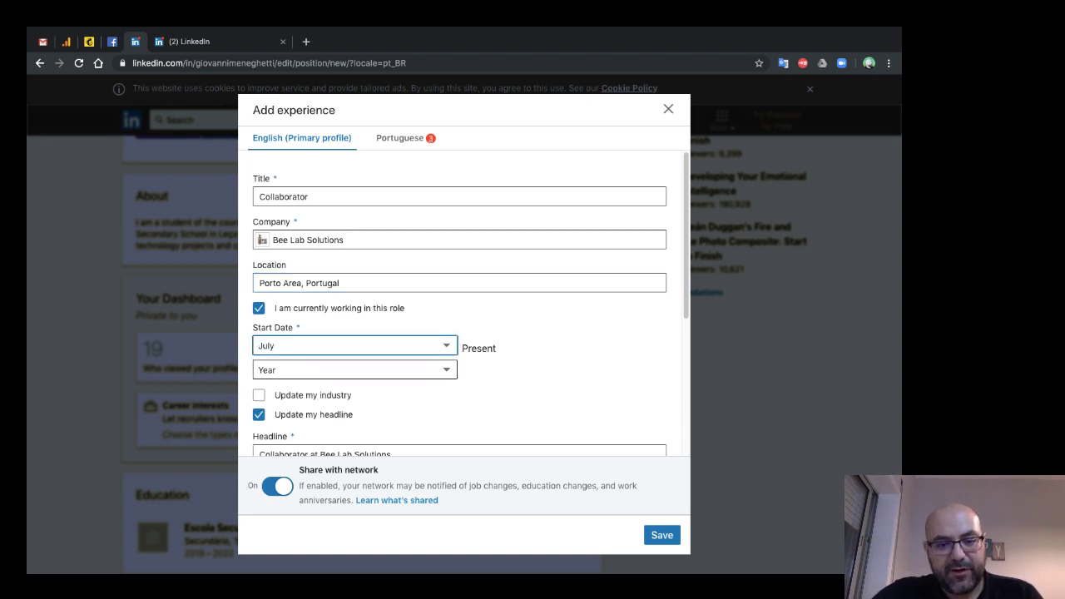
pyautogui.press('Tab')
pyautogui.write('2019')
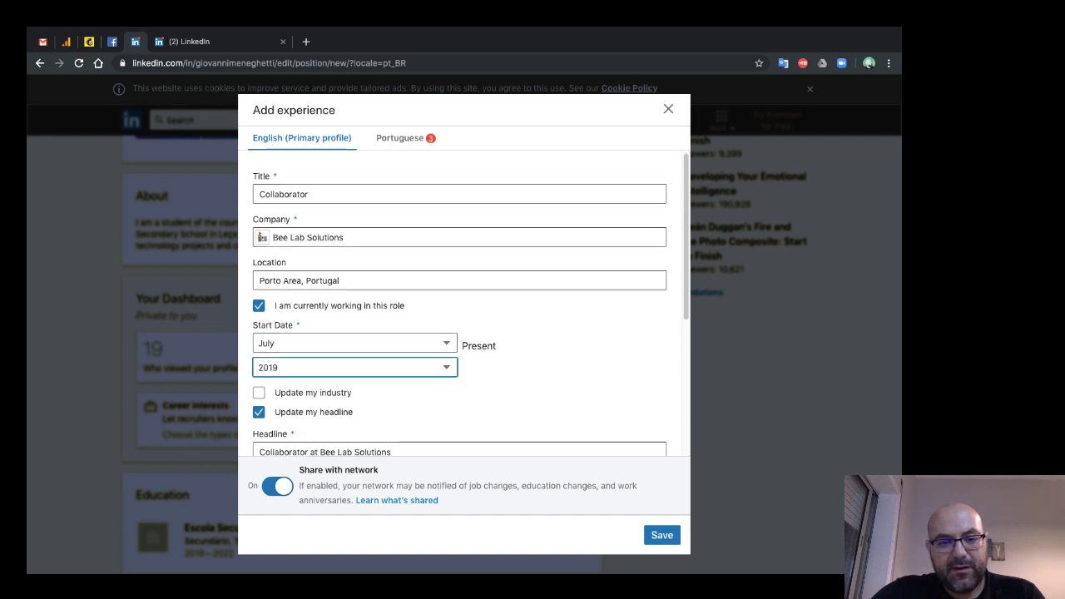
pyautogui.scroll(-3, 460, 304)
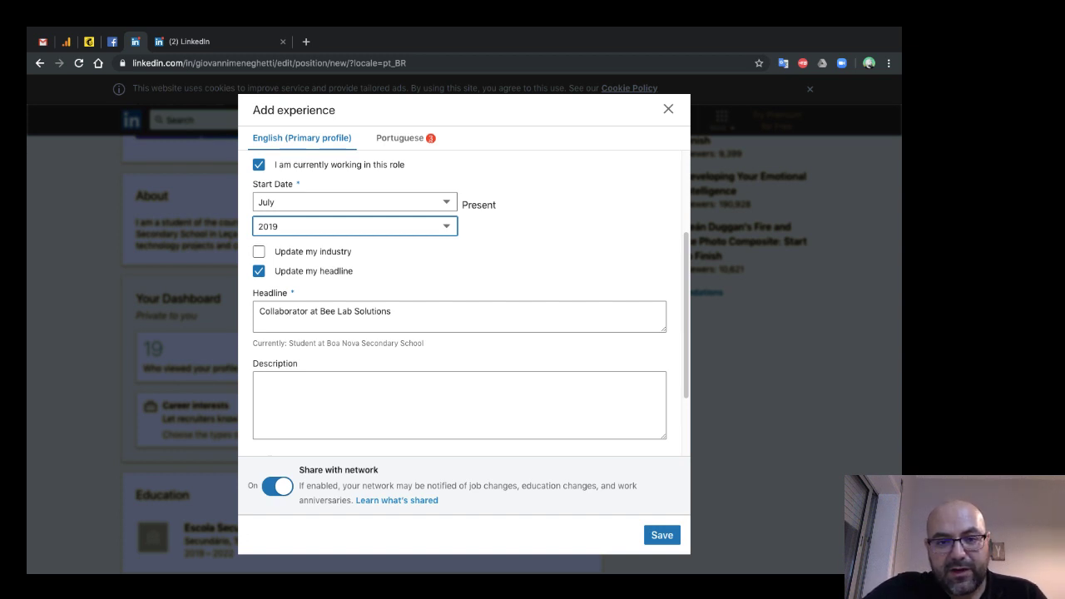
pyautogui.scroll(1, 470, 302)
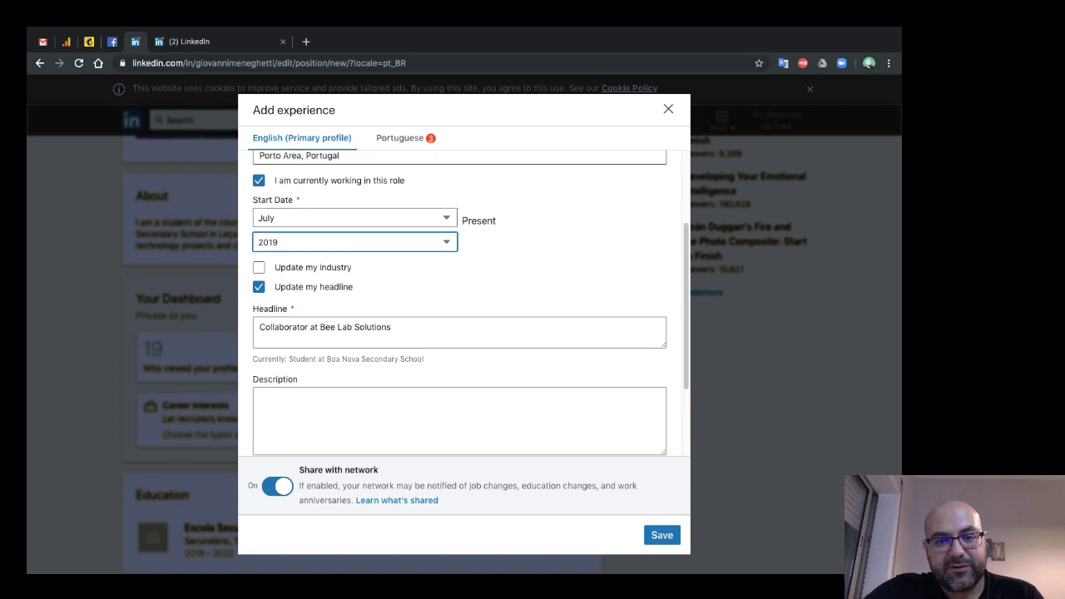
pyautogui.press('space')
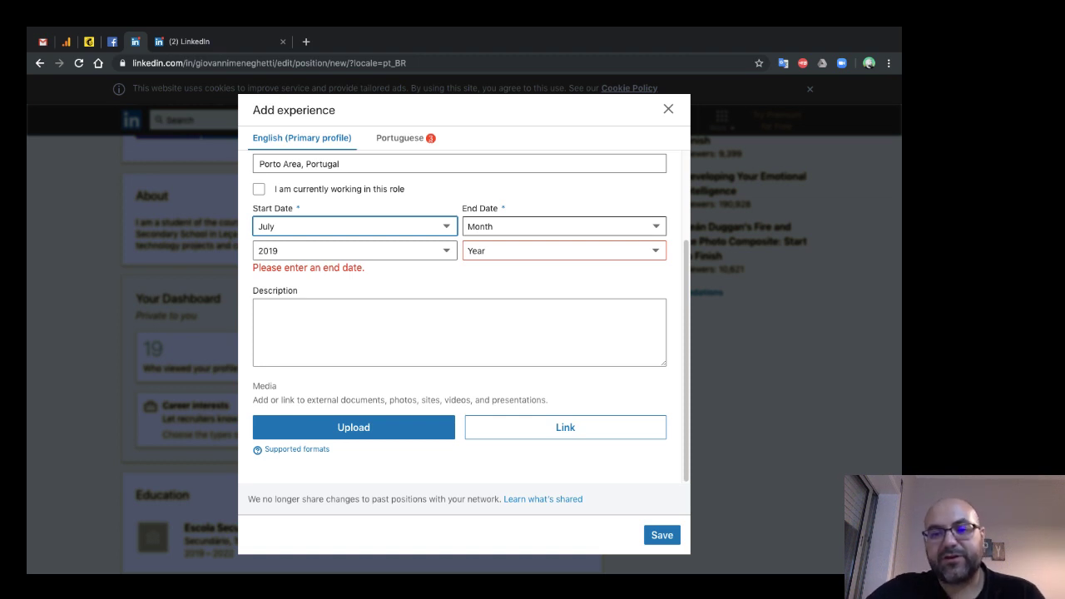
# - Mark the Bee Lab Solutions role as currently held again
pyautogui.click(259, 189)
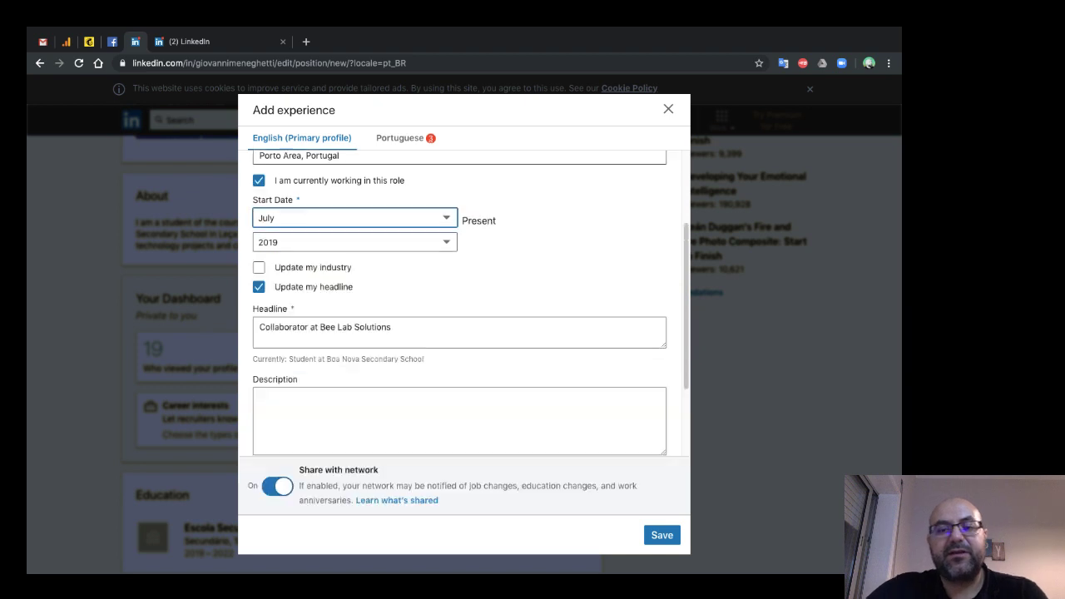
pyautogui.click(259, 180)
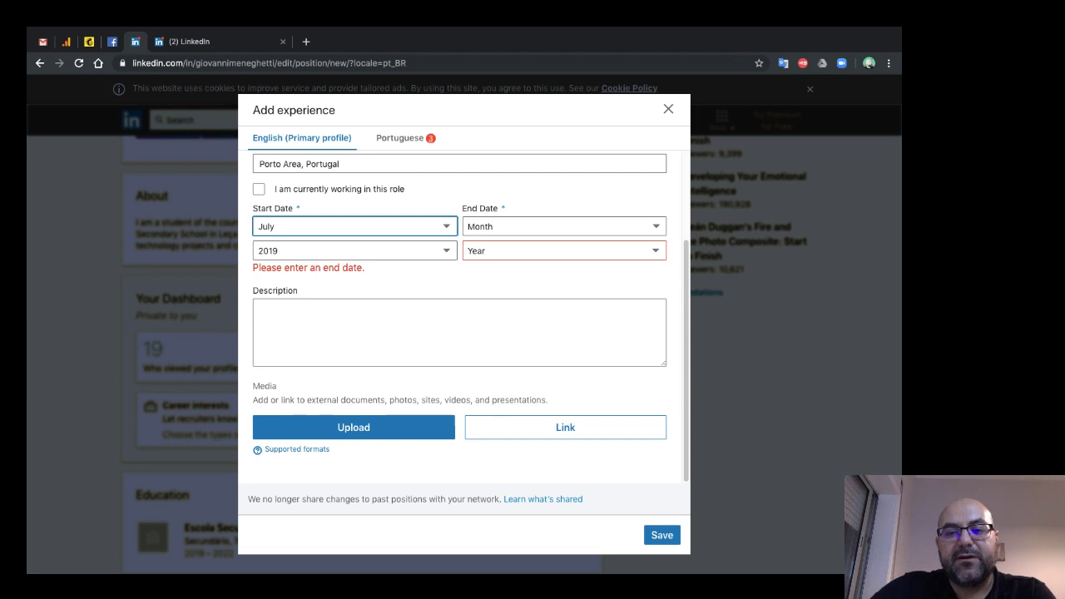
pyautogui.click(259, 189)
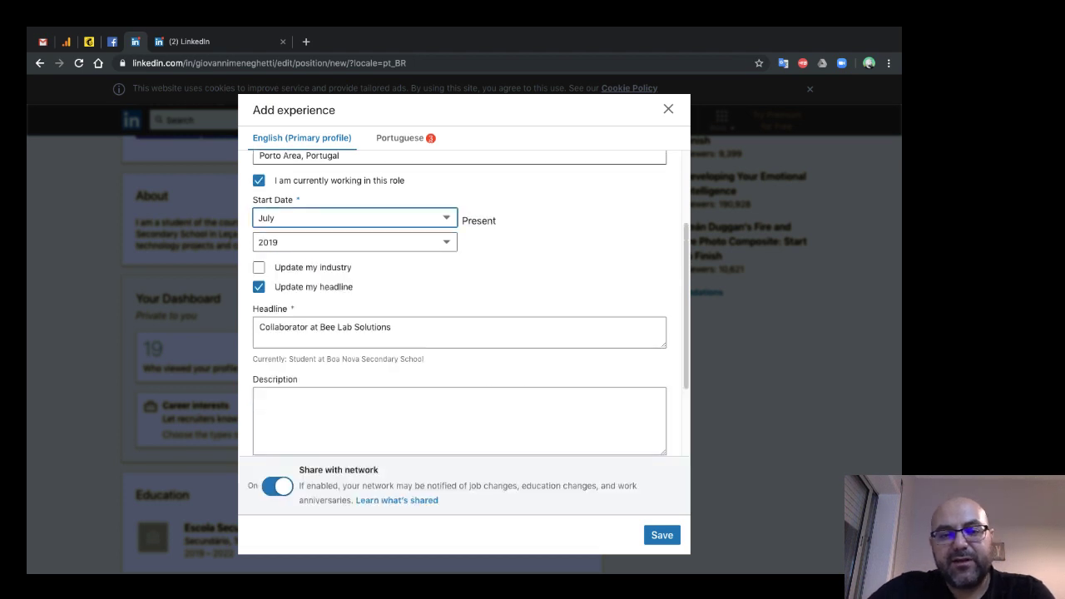
pyautogui.scroll(-2, 459, 304)
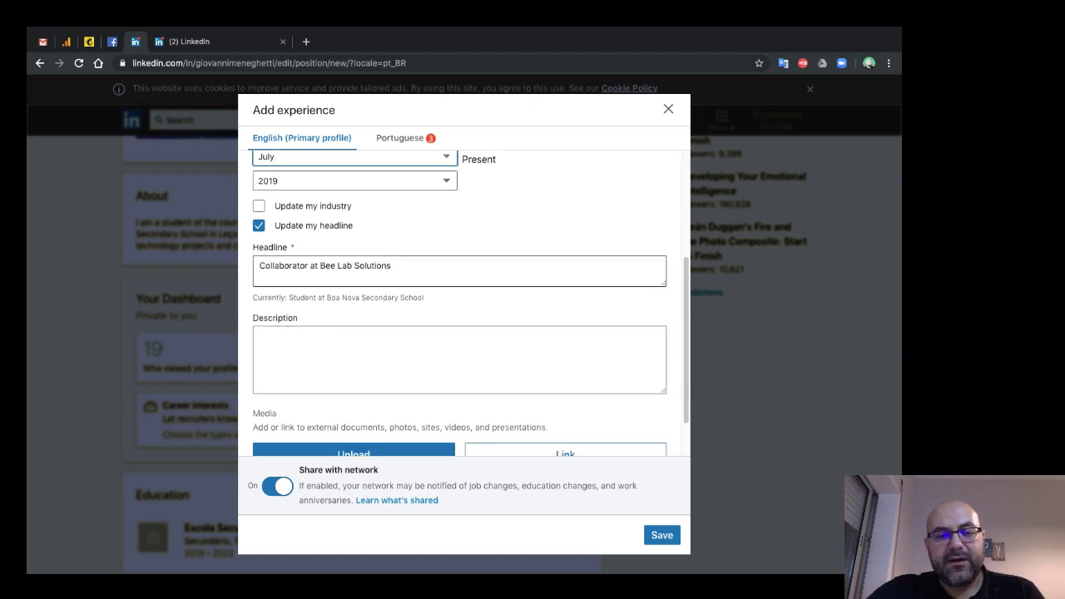
pyautogui.scroll(-1, 471, 304)
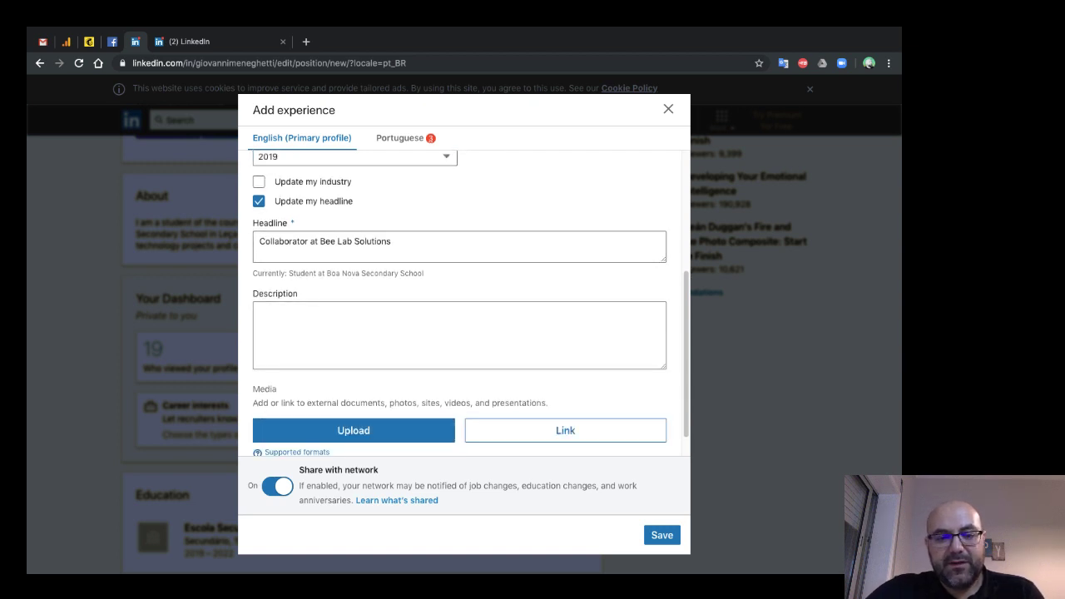
pyautogui.scroll(-1, 470, 303)
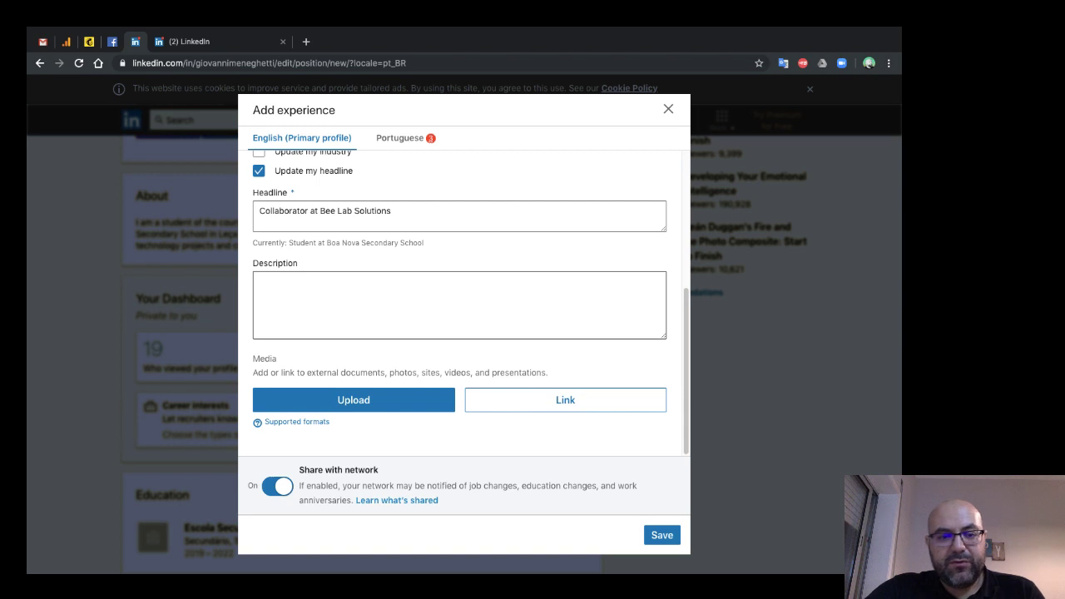
# - Look over the Description and Media fields, then save the new experience
pyautogui.click(470, 304)
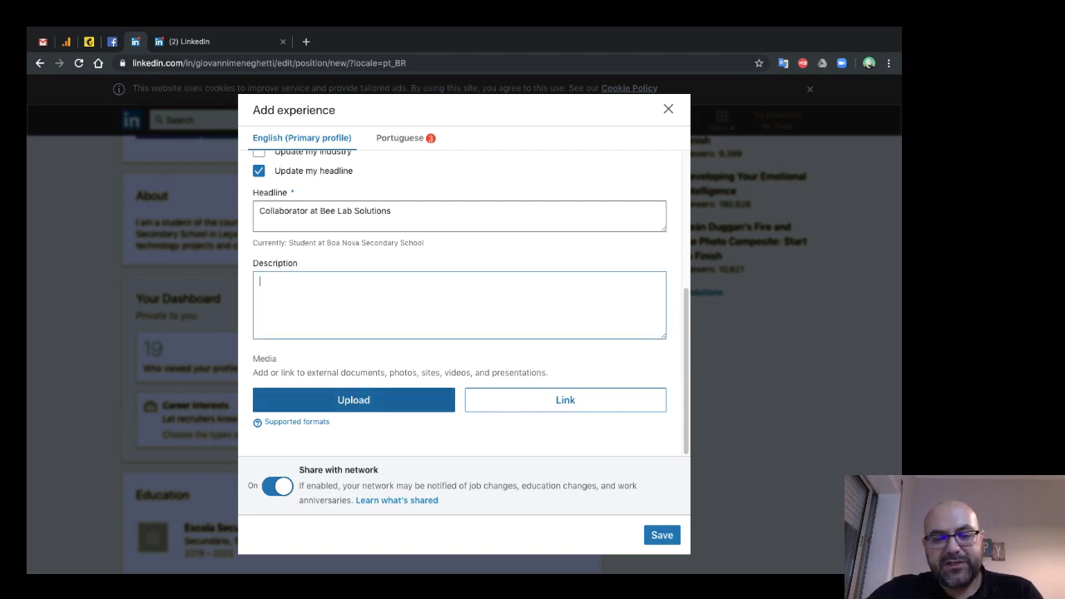
pyautogui.moveTo(258, 372); pyautogui.dragTo(341, 372)
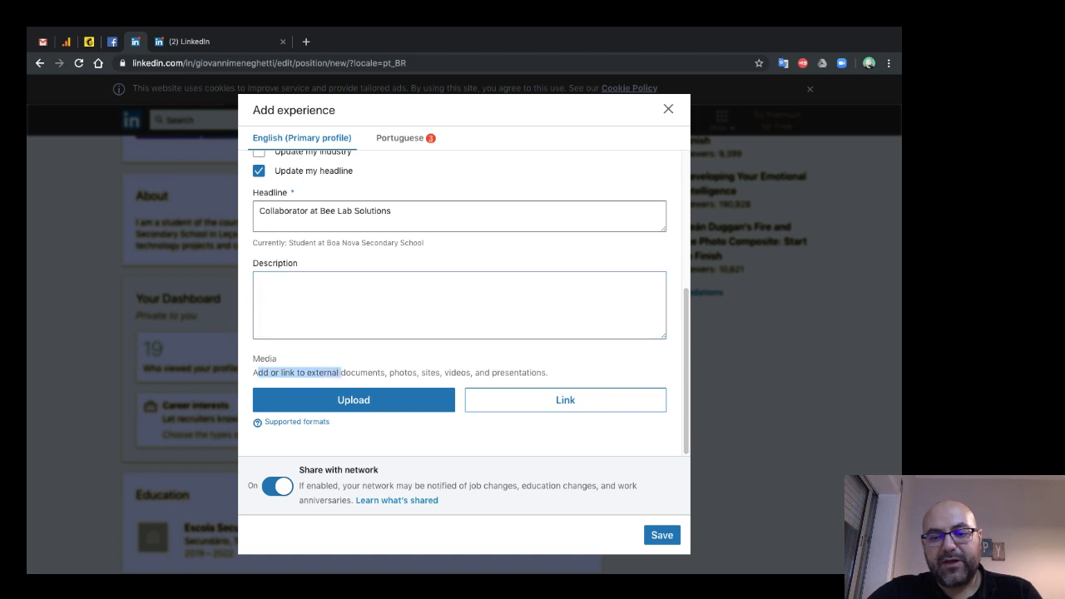
pyautogui.click(341, 372)
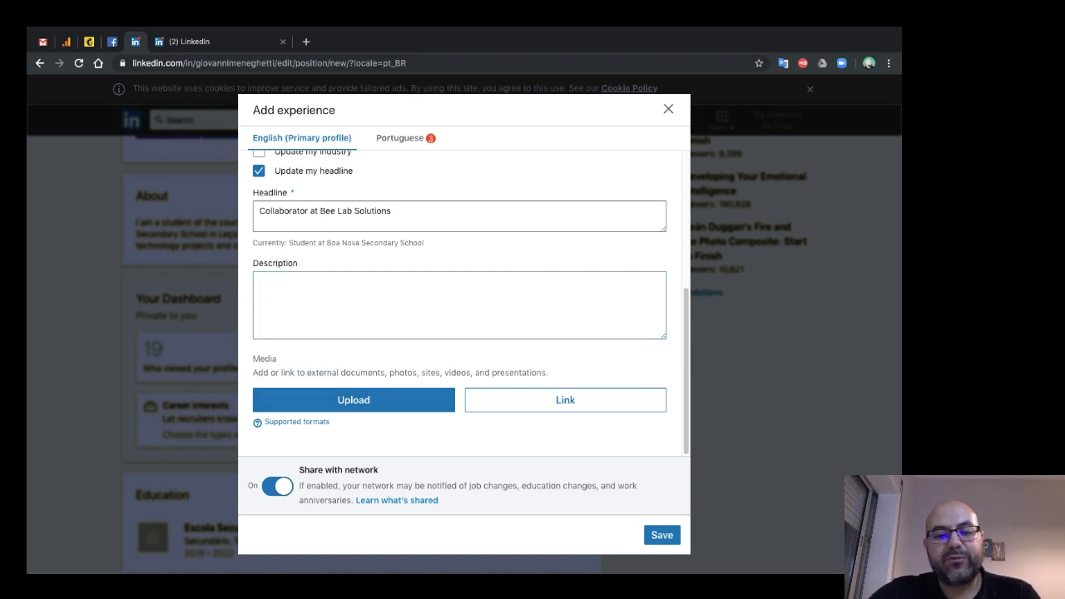
pyautogui.tripleClick(431, 372)
pyautogui.doubleClick(431, 372)
pyautogui.tripleClick(431, 372)
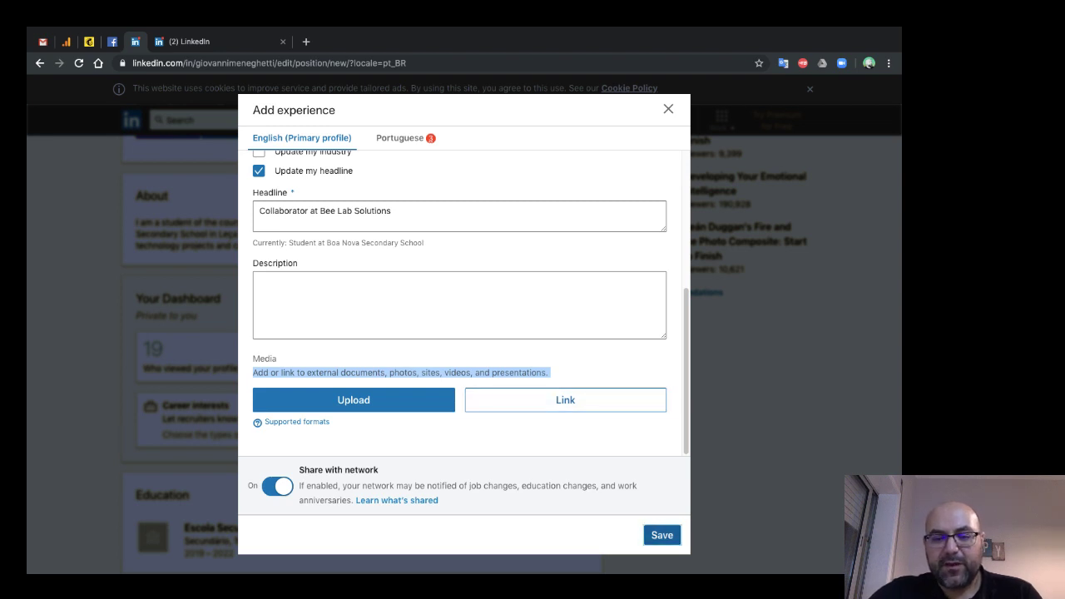
pyautogui.click(661, 535)
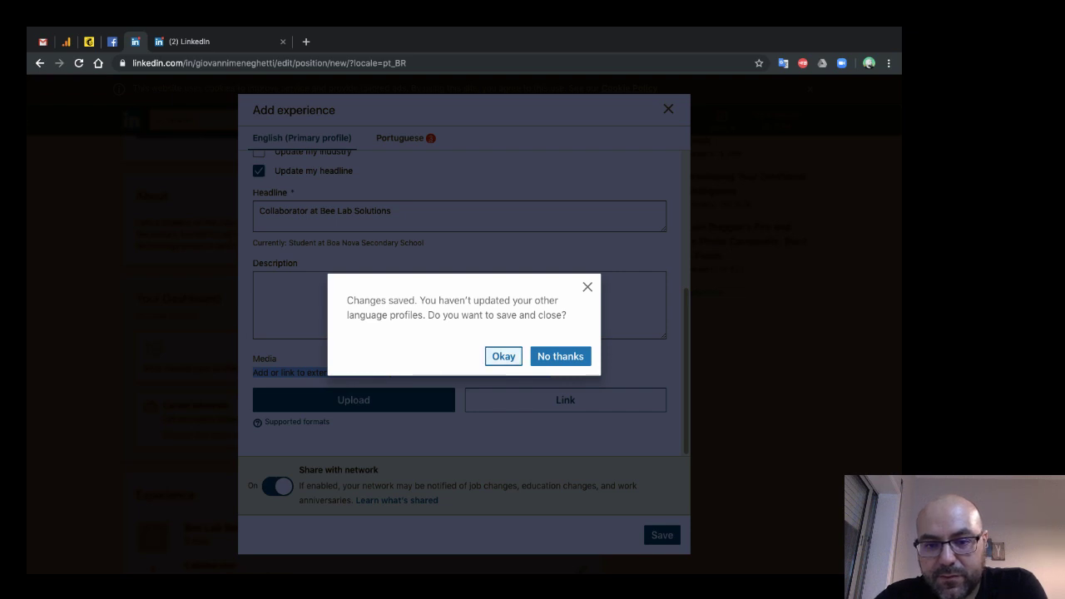
# - Keep editing other languages and enter company Bee Lab Solutions on the Portuguese version
pyautogui.click(560, 356)
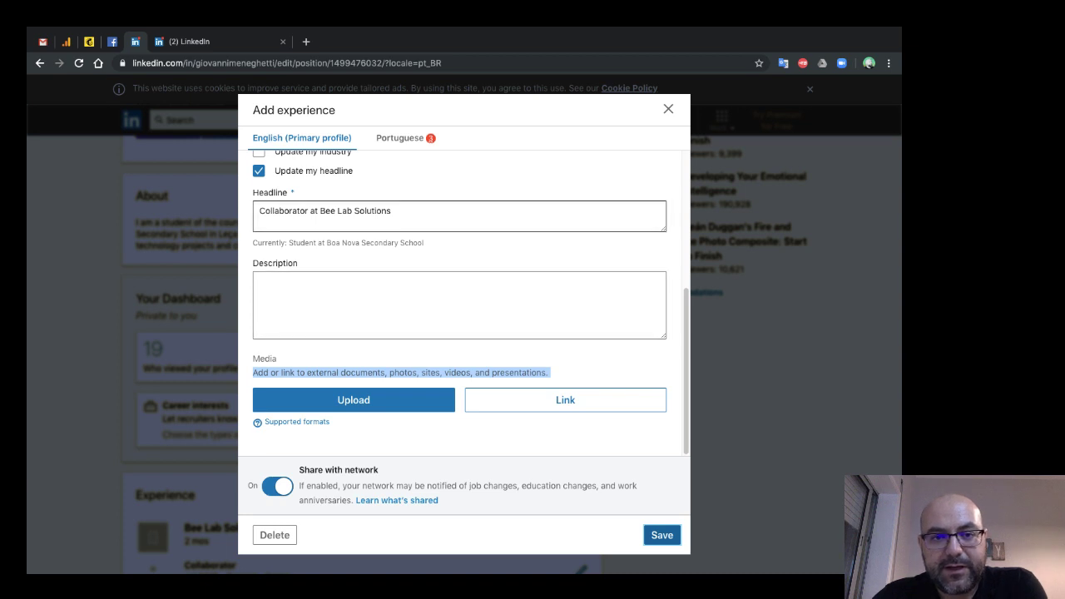
pyautogui.scroll(2, 459, 301)
pyautogui.scroll(4, 470, 301)
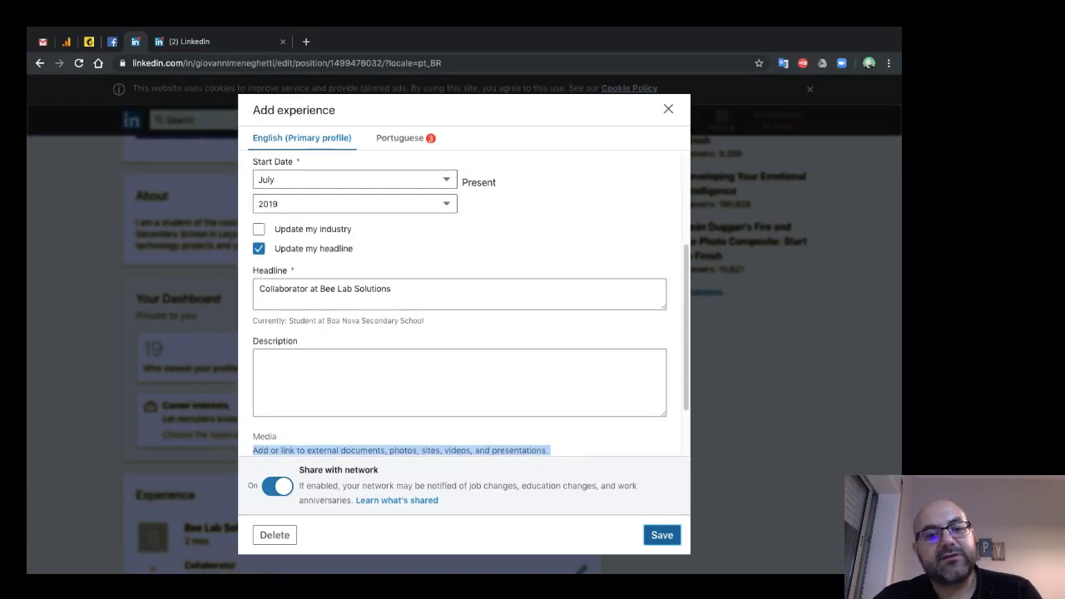
pyautogui.click(400, 138)
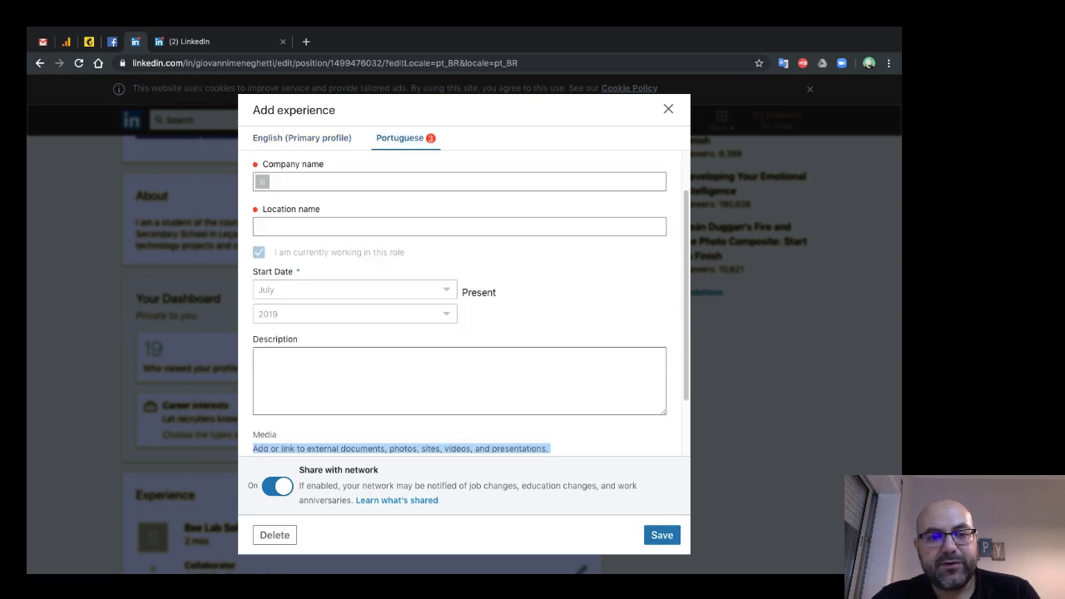
pyautogui.click(302, 138)
pyautogui.click(400, 138)
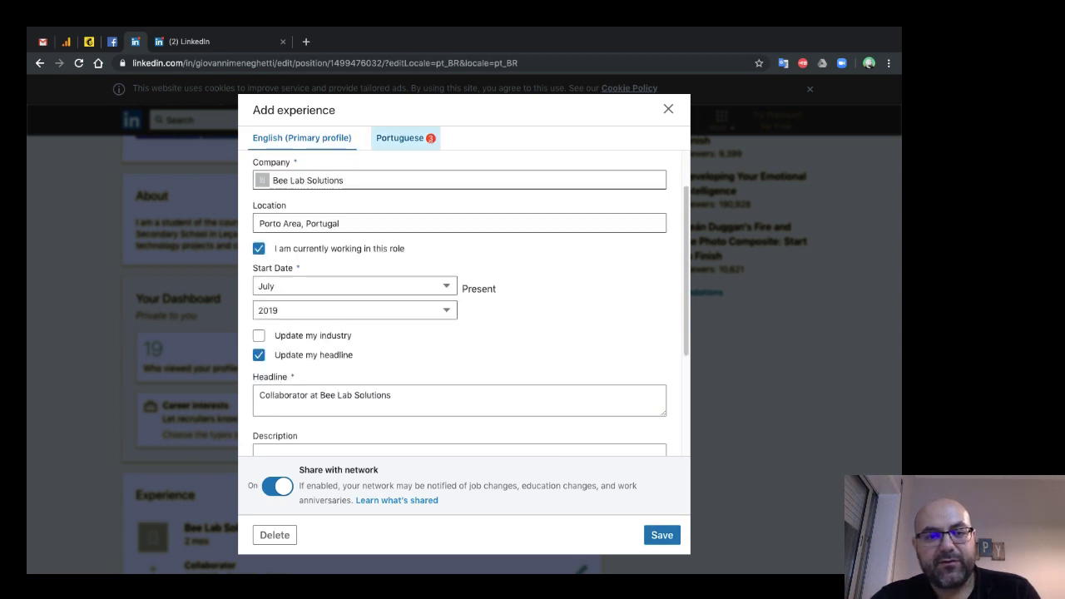
pyautogui.click(459, 180)
pyautogui.write('Bee Lab')
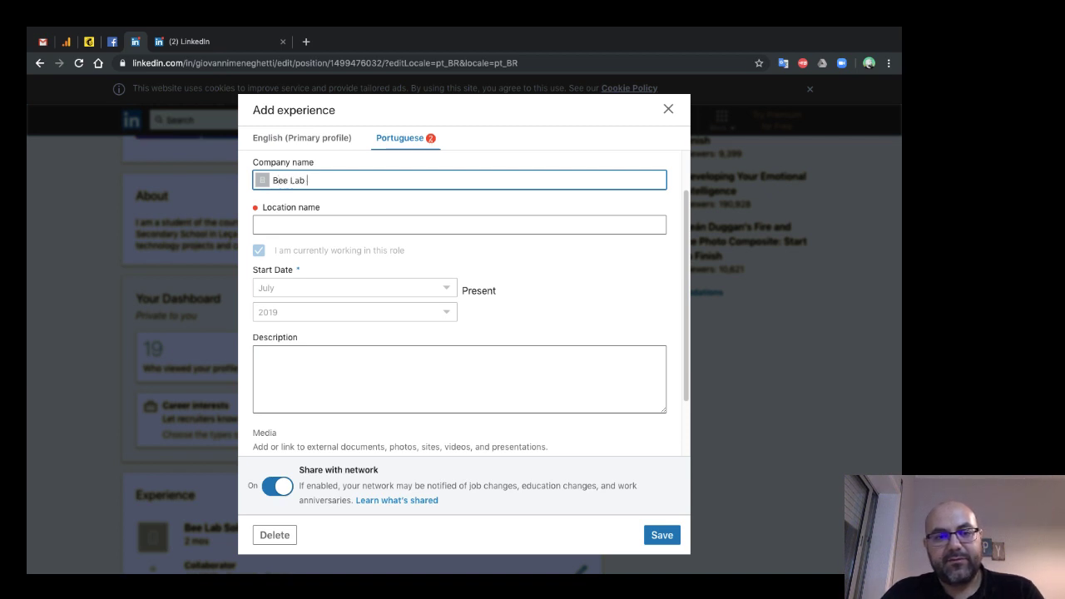
pyautogui.write(' Solu')
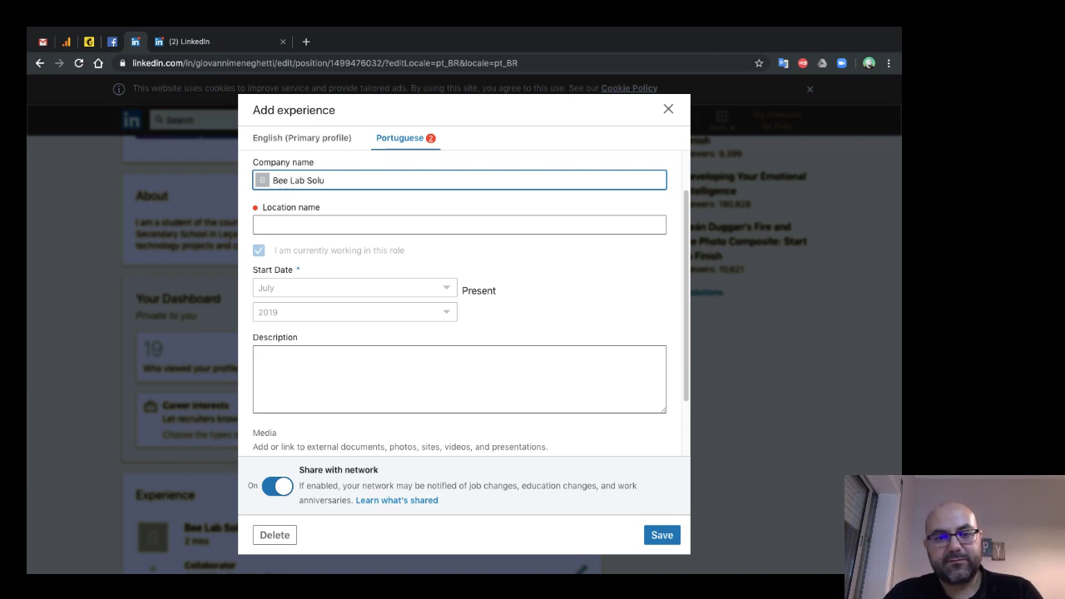
pyautogui.write('tions')
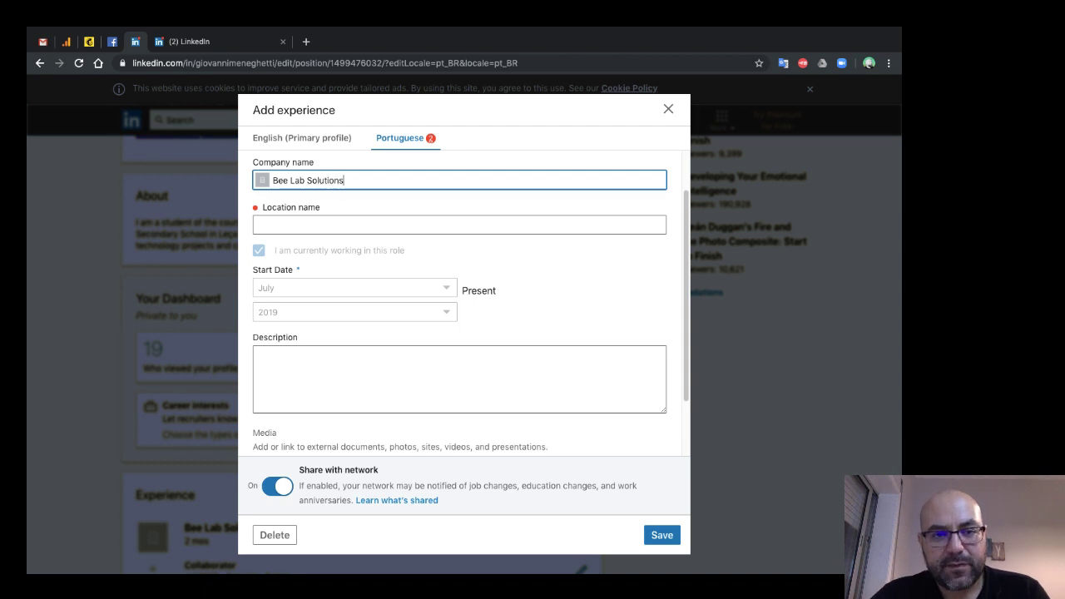
# - Give the Portuguese entry title Colaborador and location Porto
pyautogui.scroll(2, 463, 291)
pyautogui.click(262, 189)
pyautogui.write('C')
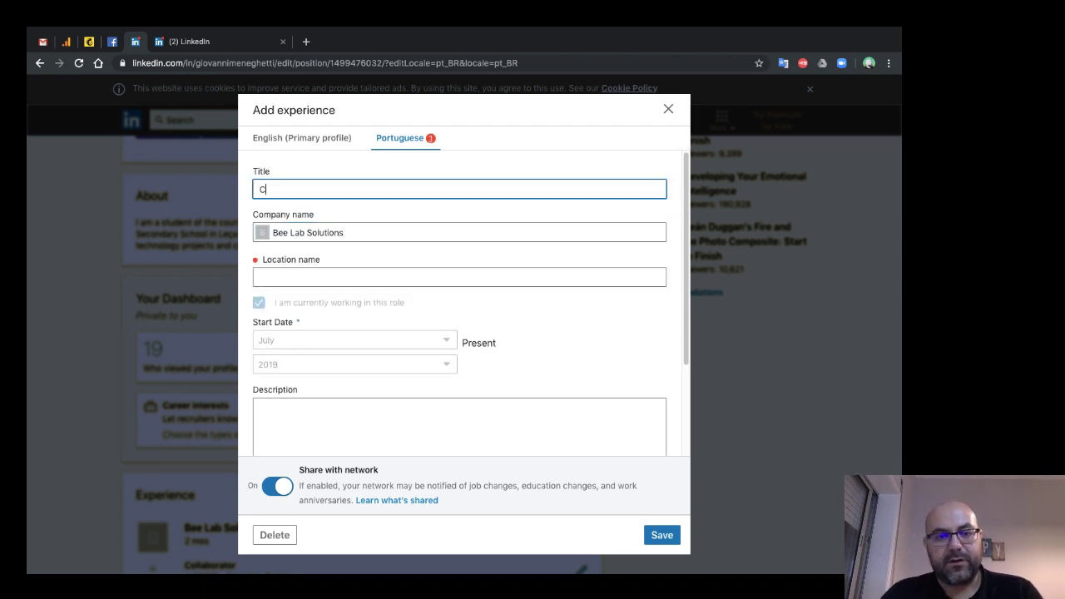
pyautogui.write('olaborador')
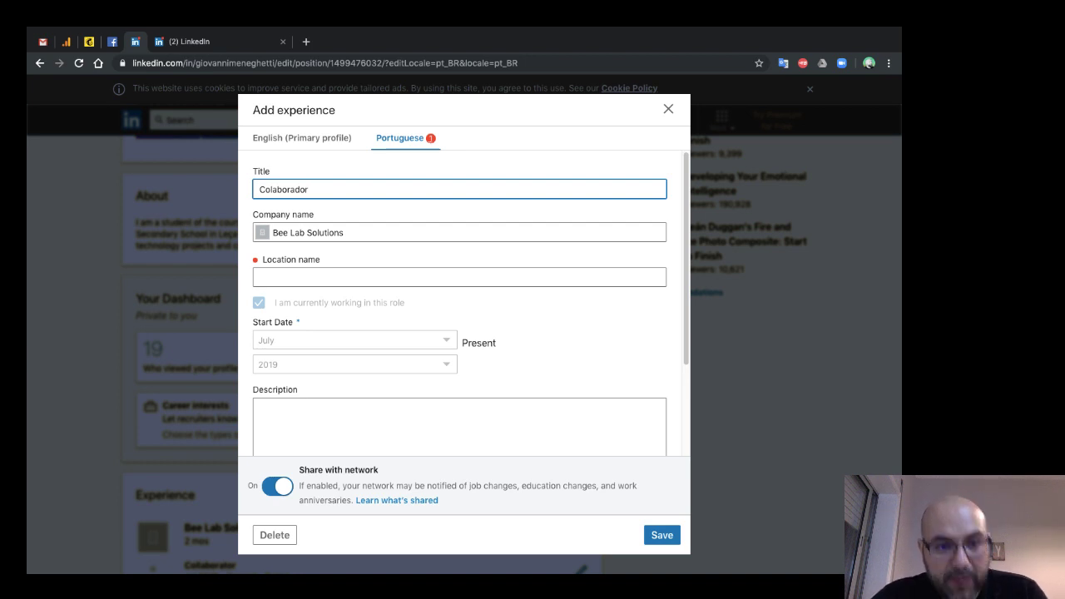
pyautogui.press('Tab')
pyautogui.press('Tab')
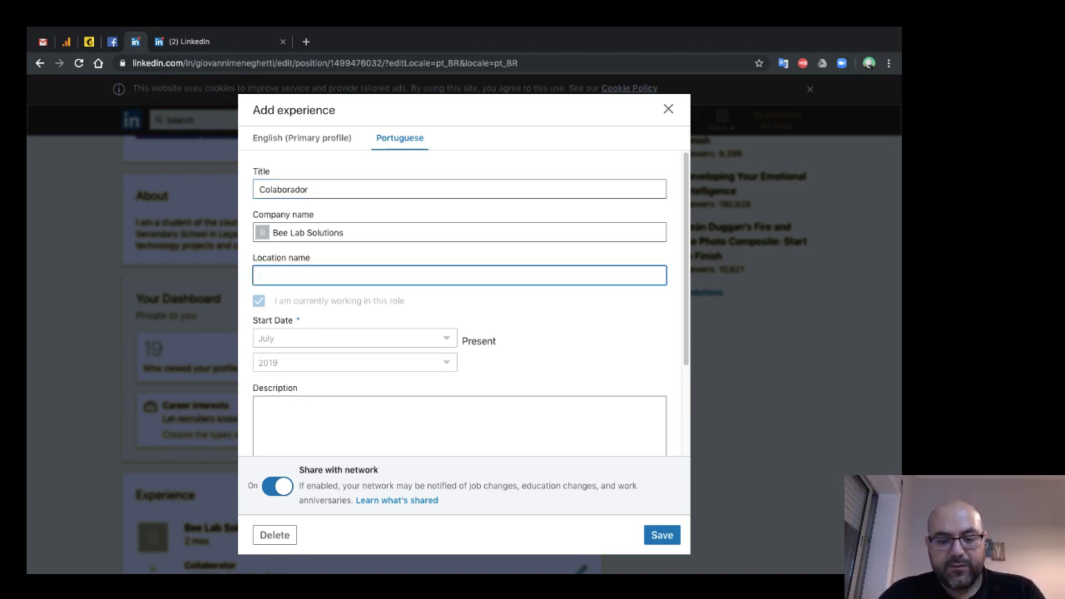
pyautogui.write('Porto')
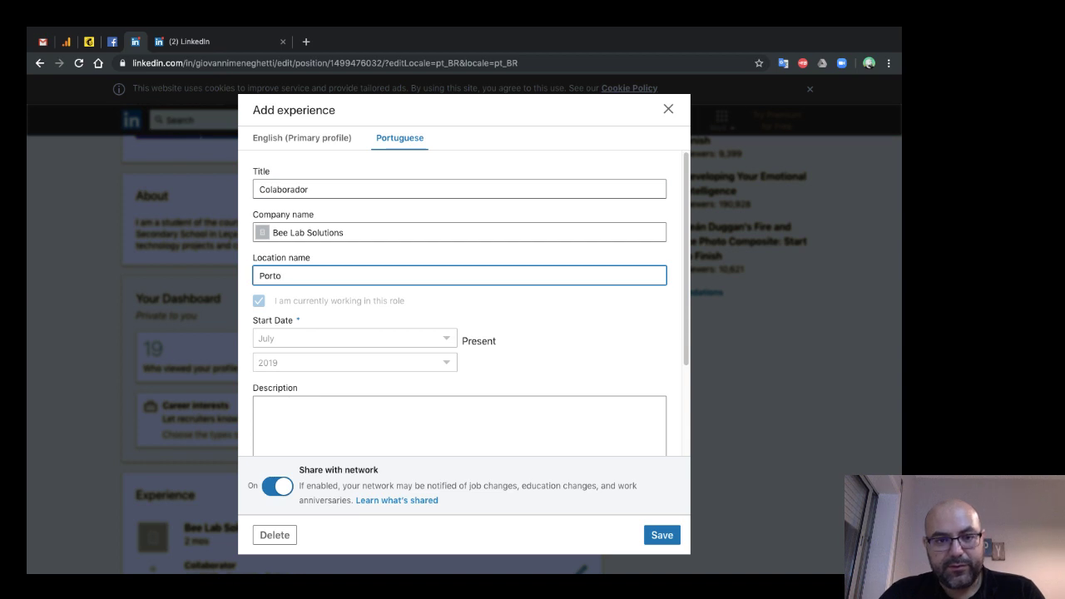
pyautogui.write(' area,')
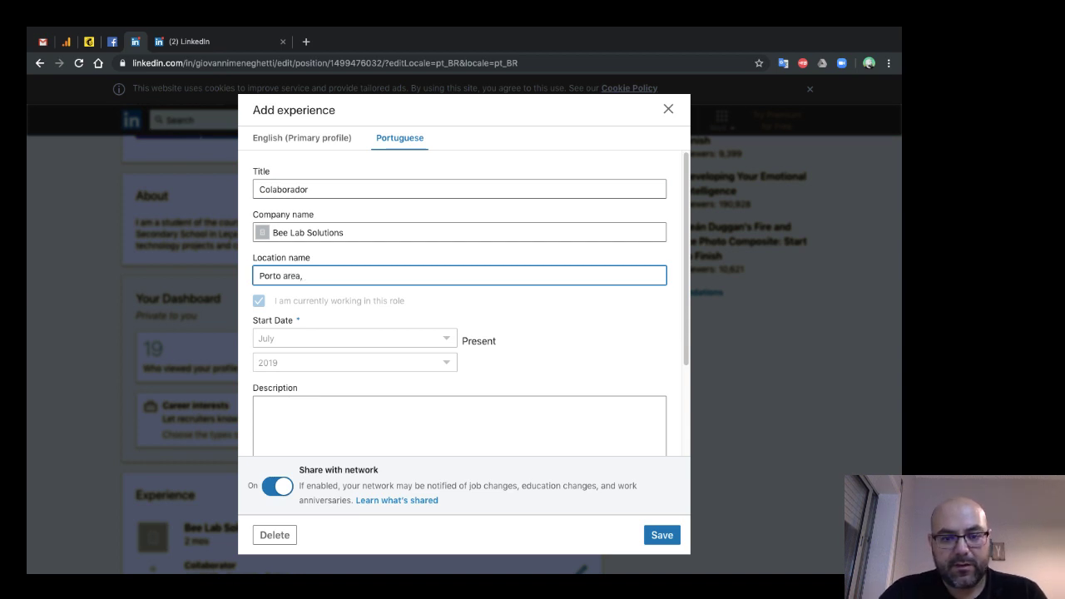
pyautogui.write(' Por')
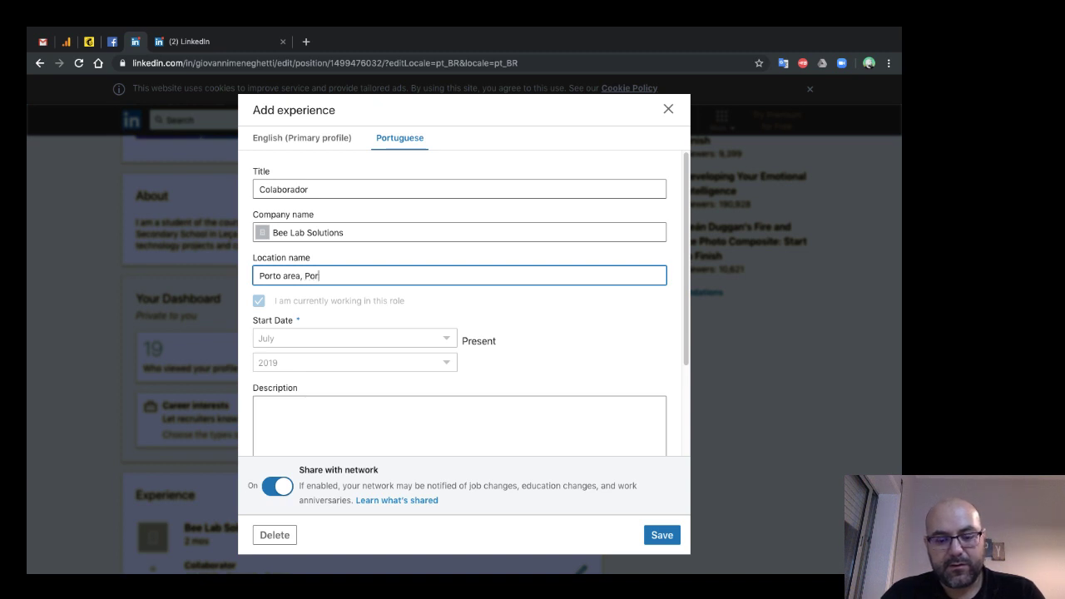
pyautogui.write('tugal')
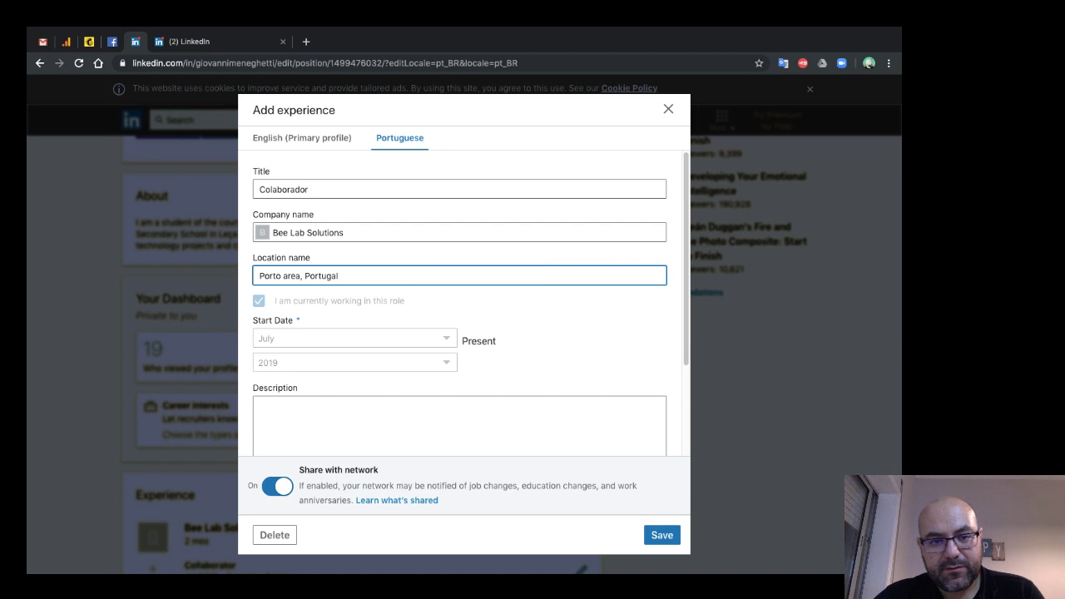
pyautogui.hotkey('ctrl', 'a')
pyautogui.write('Por')
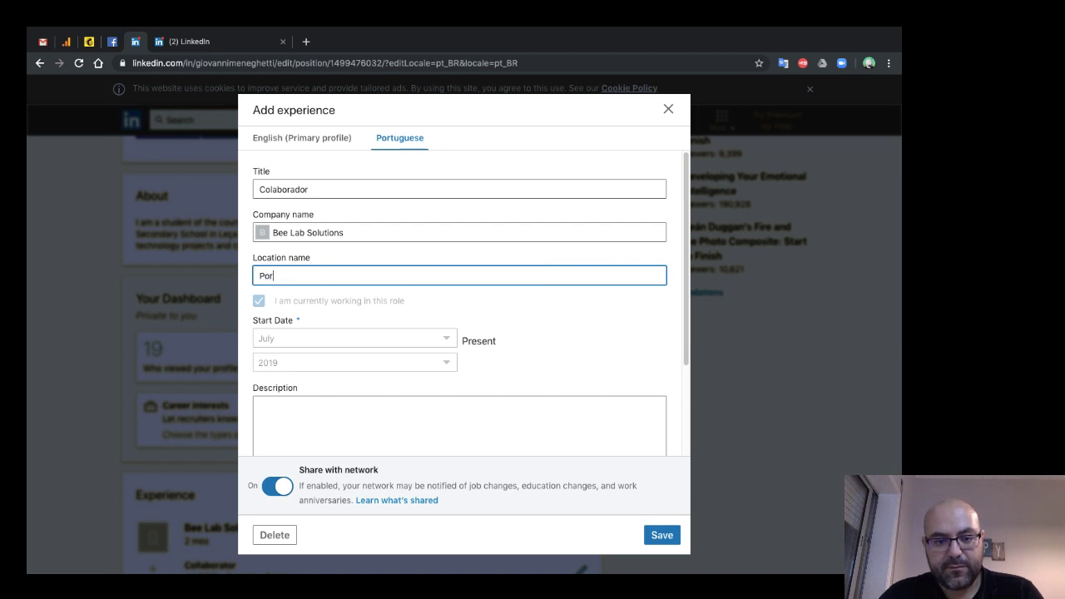
pyautogui.write('to')
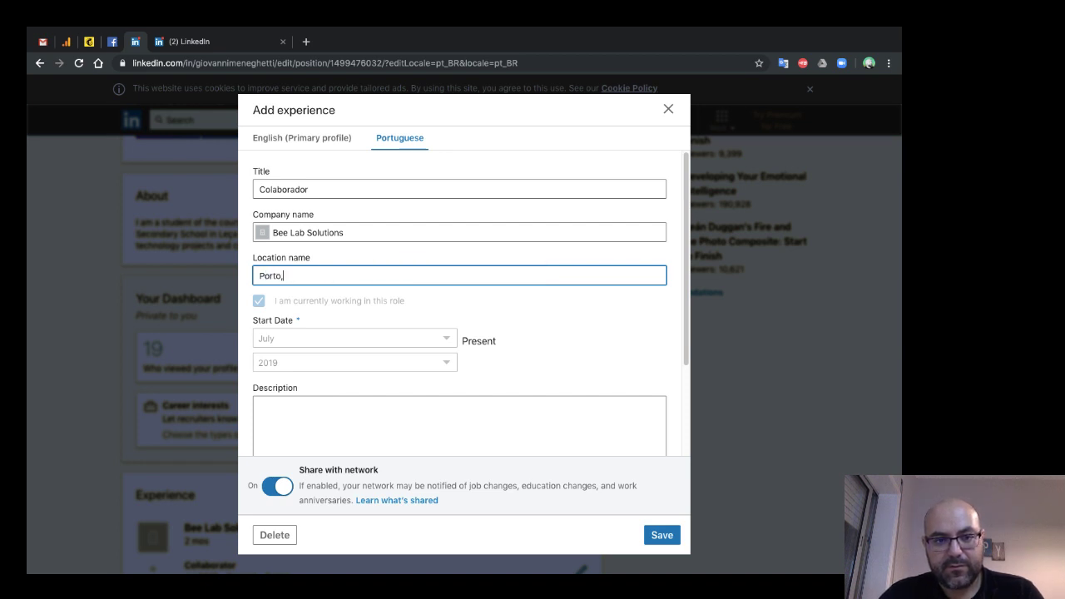
# - Check the Portuguese form fields, then switch to the English version without saving
pyautogui.click(260, 406)
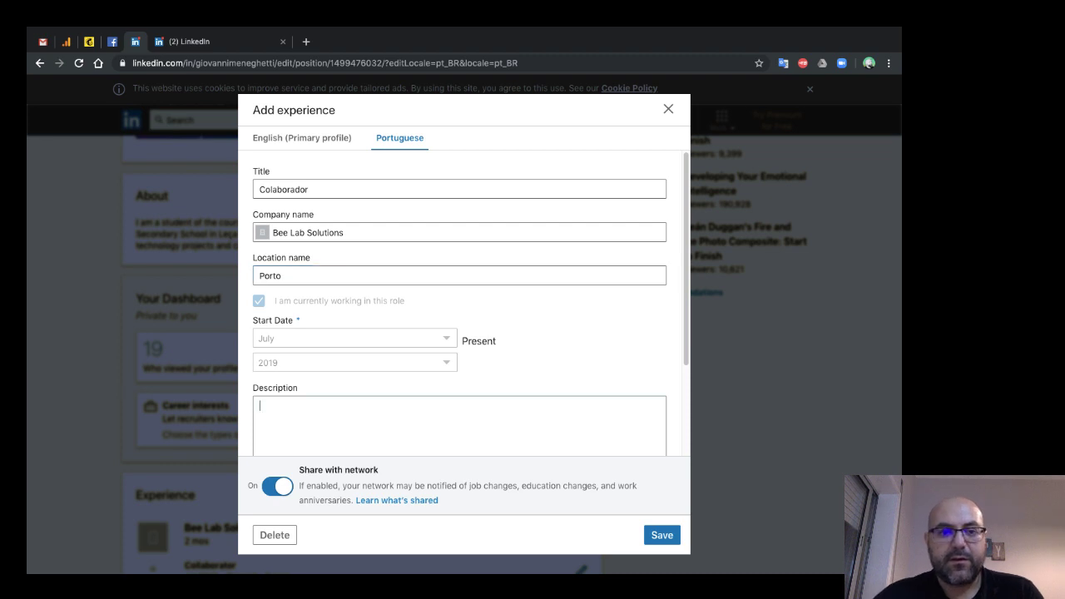
pyautogui.scroll(-1, 459, 232)
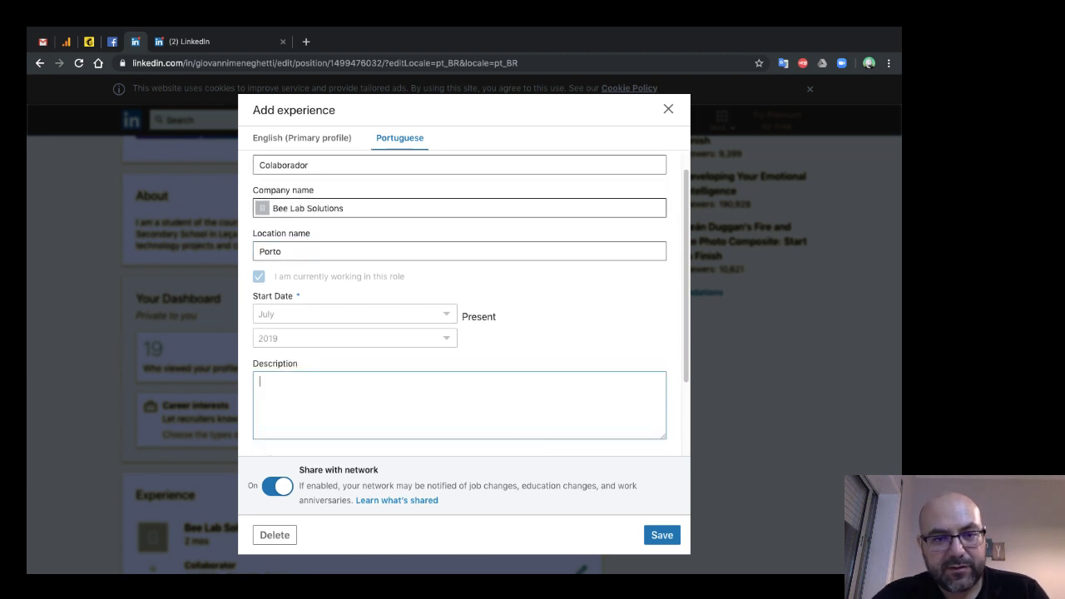
pyautogui.scroll(1, 459, 232)
pyautogui.click(460, 189)
pyautogui.click(460, 232)
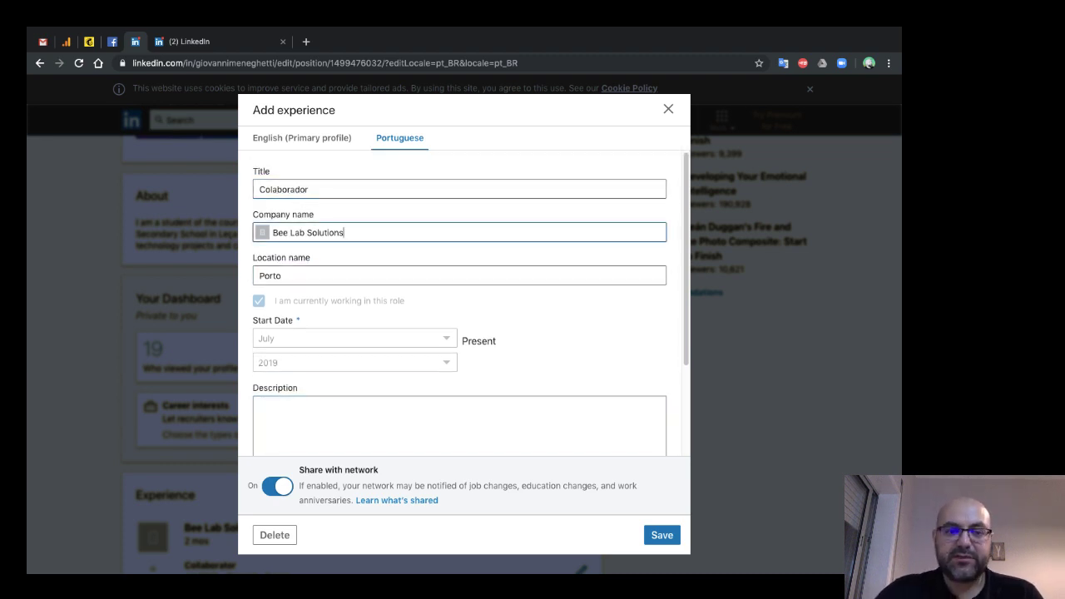
pyautogui.scroll(-2, 459, 274)
pyautogui.scroll(2, 460, 275)
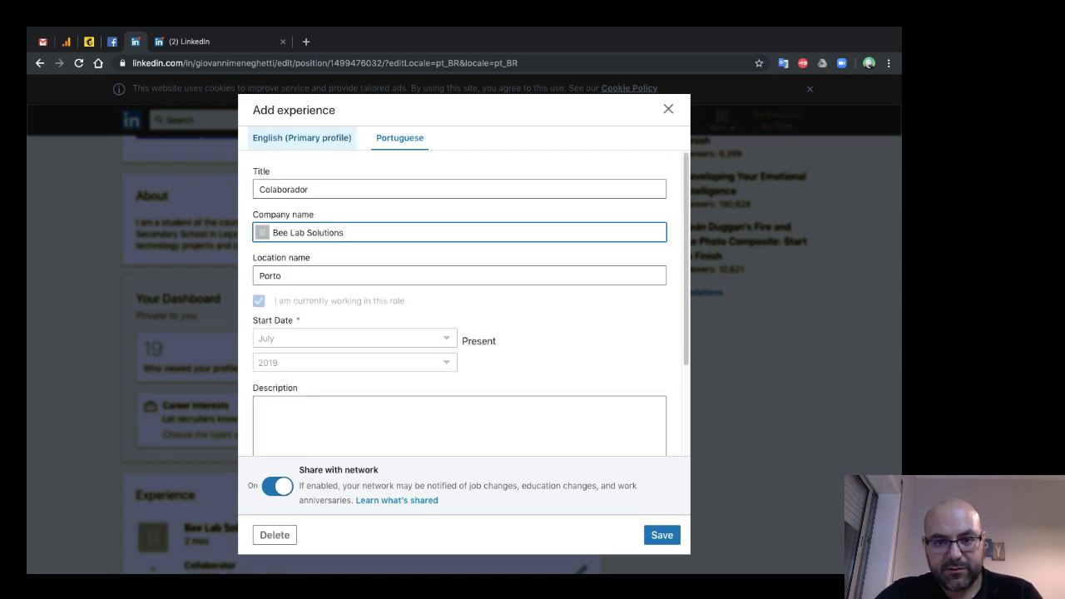
pyautogui.click(302, 137)
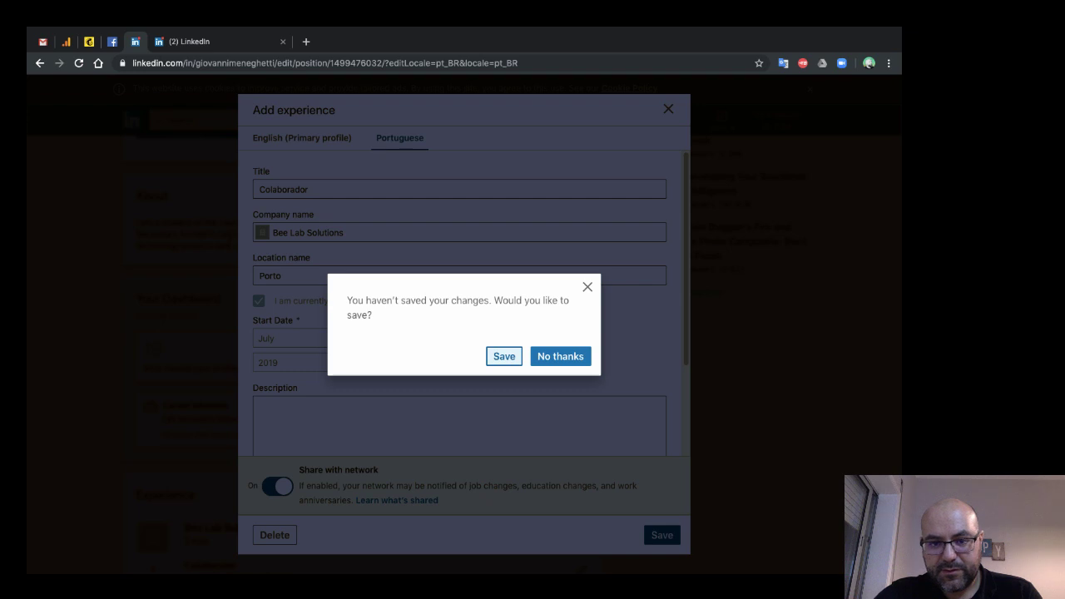
pyautogui.press('Return')
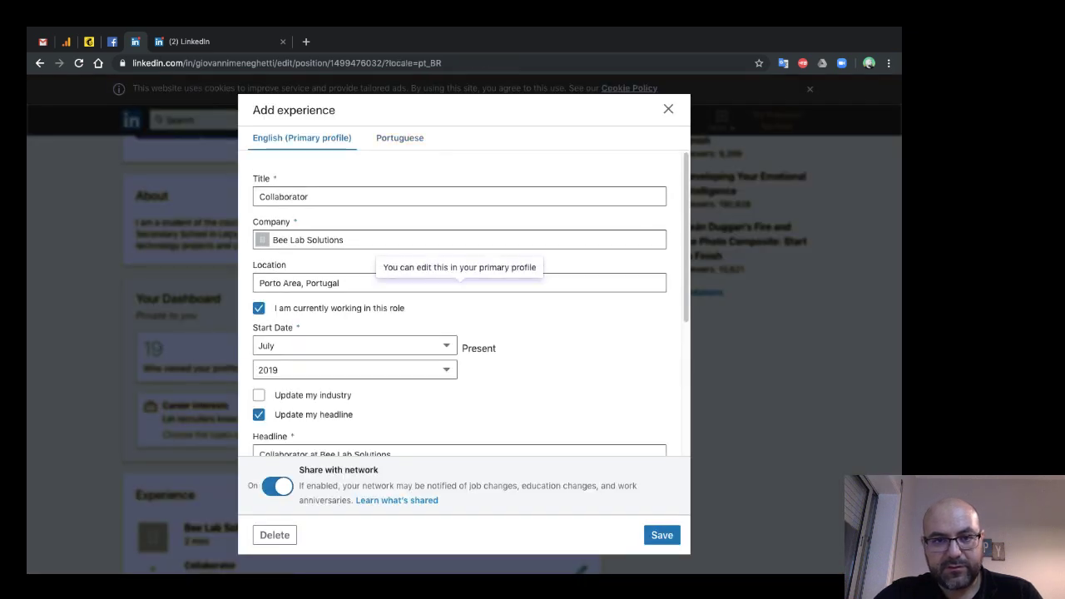
# - Return to the Portuguese version, clear the company name, and save the entry
pyautogui.click(399, 138)
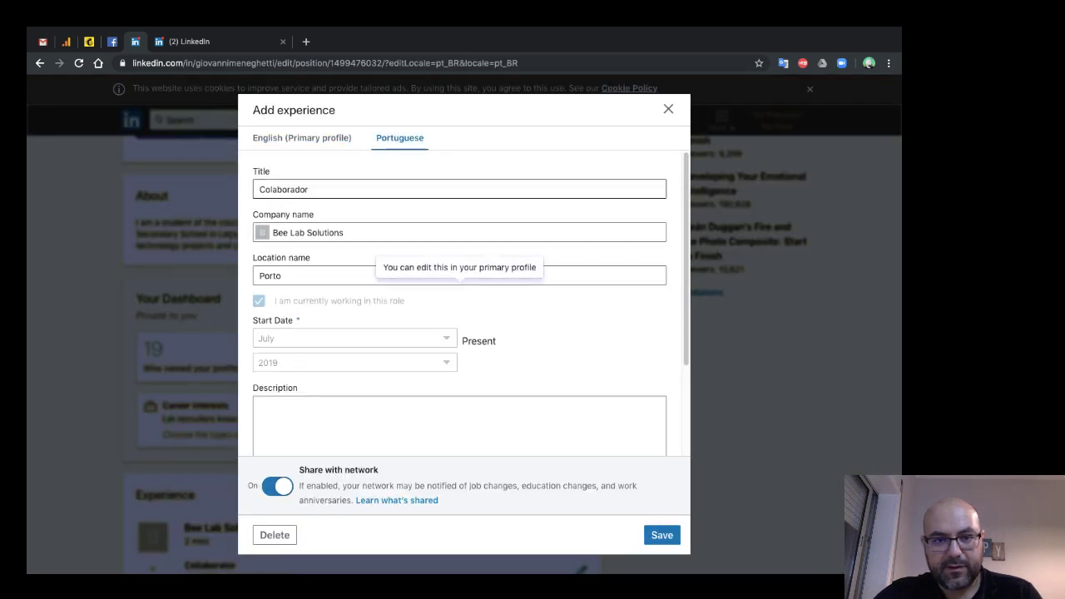
pyautogui.click(459, 232)
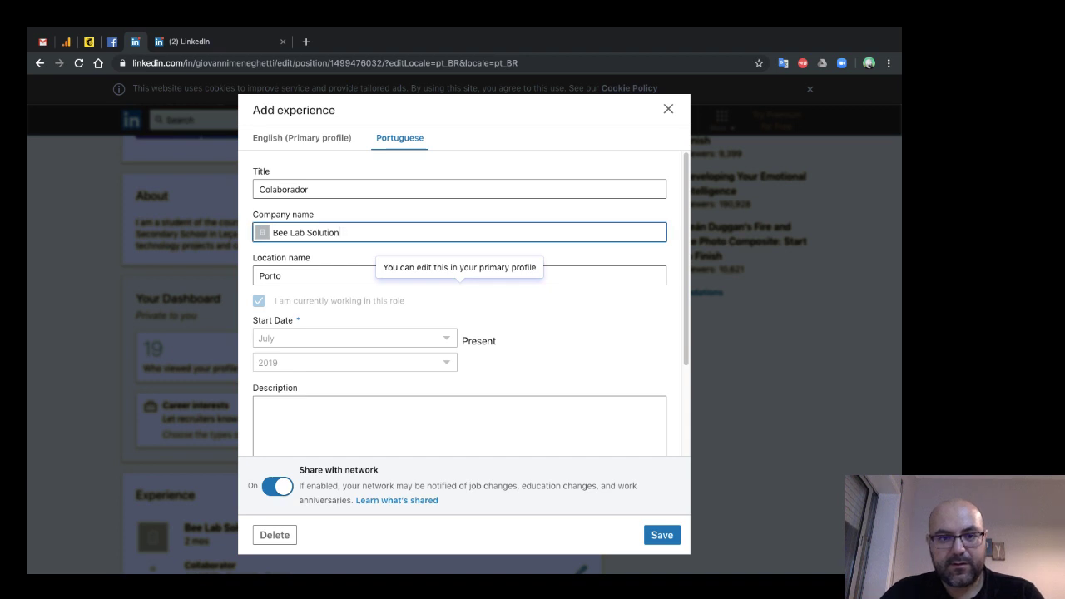
pyautogui.press('BackSpace')
pyautogui.press('BackSpace')
pyautogui.press('BackSpace')
pyautogui.press('BackSpace')
pyautogui.press('BackSpace')
pyautogui.press('BackSpace')
pyautogui.press('BackSpace')
pyautogui.press('BackSpace')
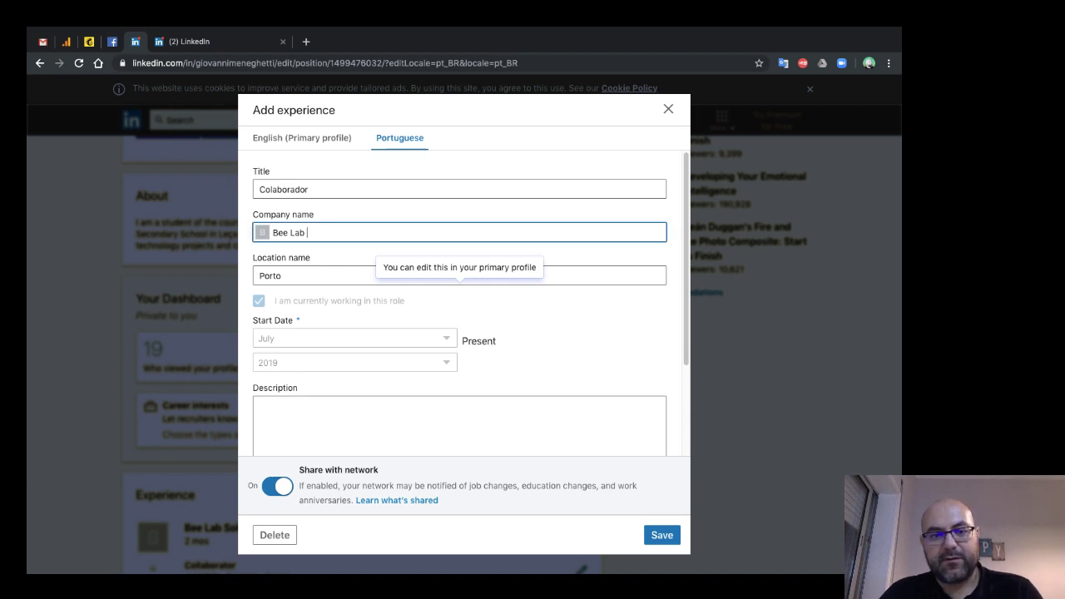
pyautogui.write('Solutio')
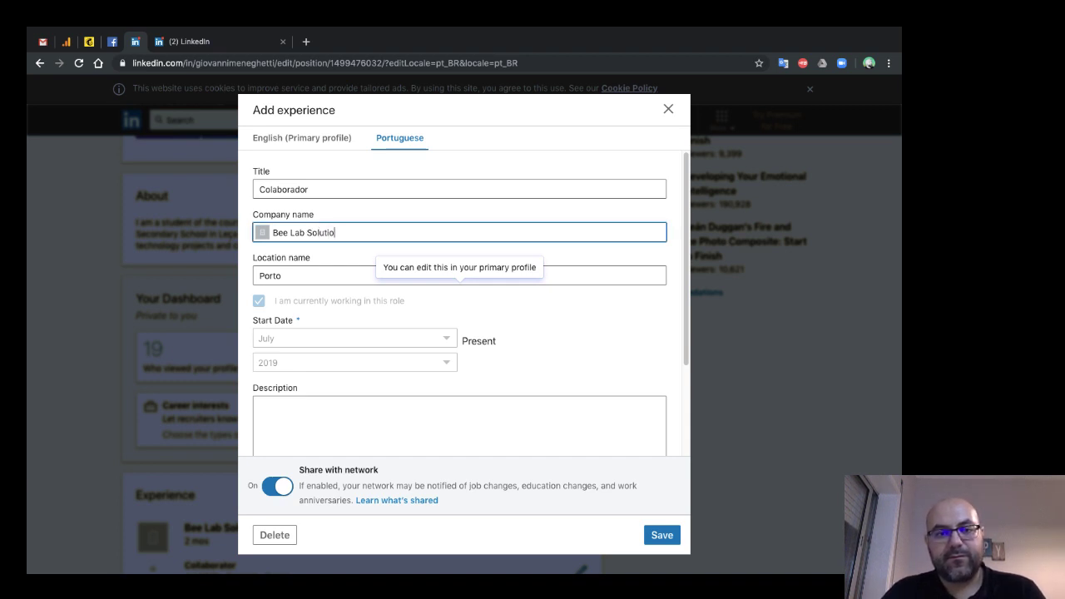
pyautogui.hotkey('ctrl', 'a')
pyautogui.press('BackSpace')
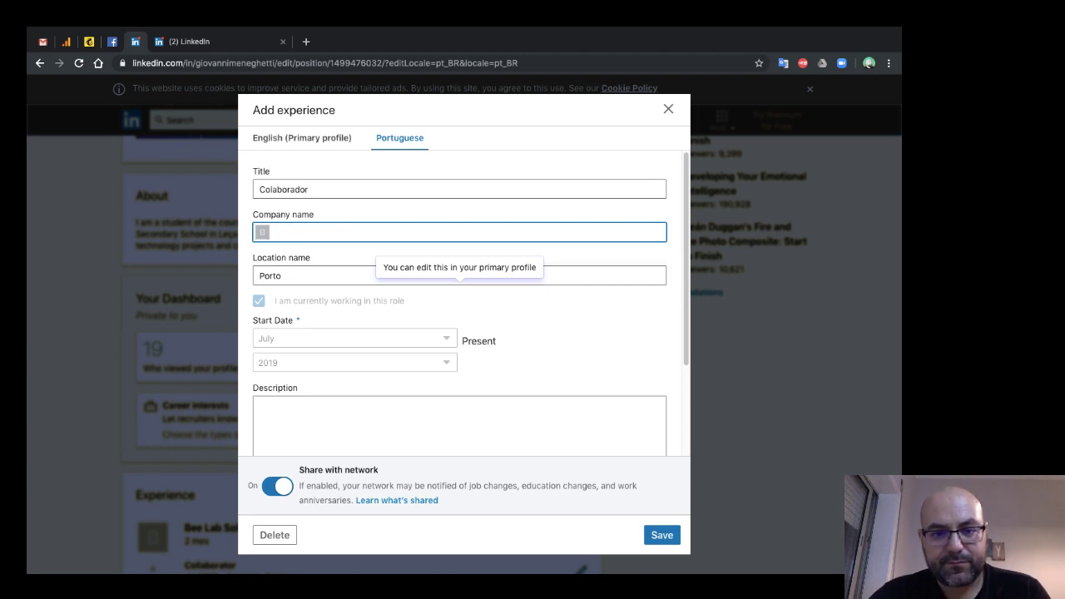
pyautogui.press('Escape')
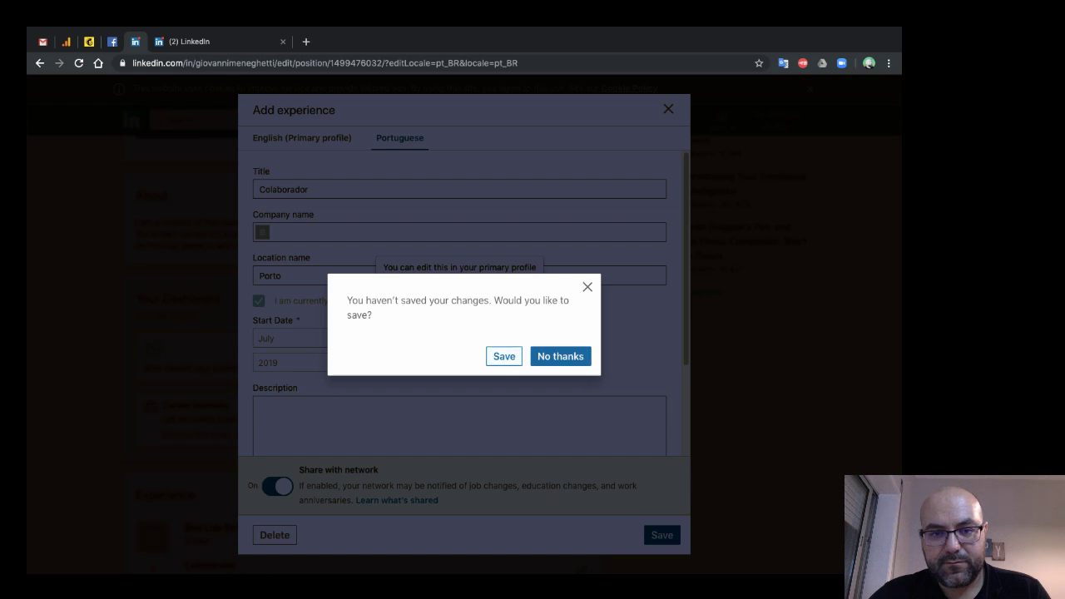
pyautogui.press('Escape')
pyautogui.click(662, 535)
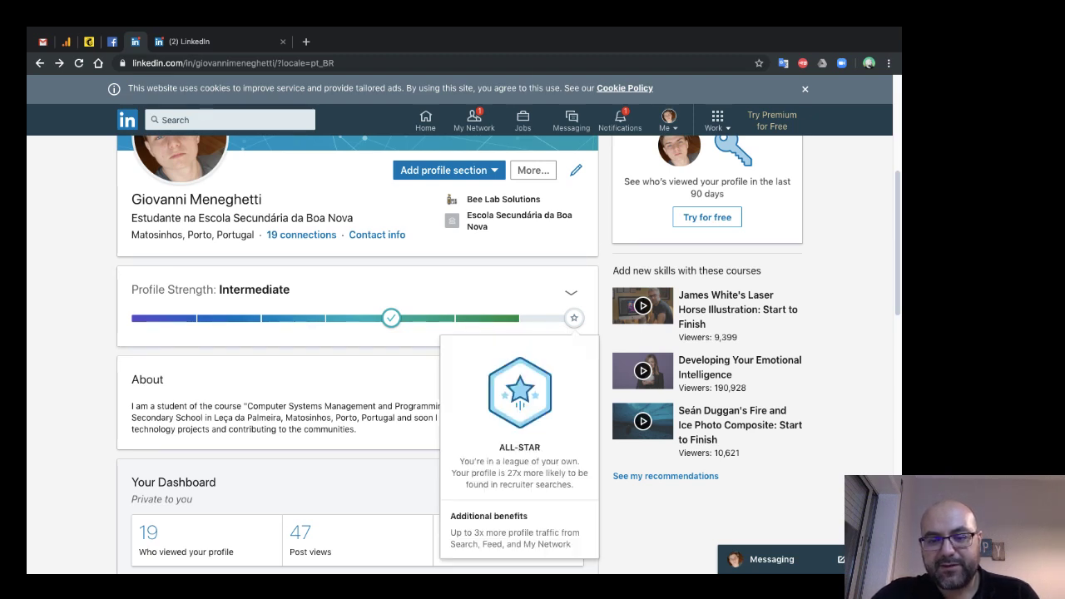
# - Open the Bee Lab Solutions entry, type 'Bee Lab' as company, then discard the changes
pyautogui.scroll(-2, 358, 358)
pyautogui.scroll(-3, 358, 358)
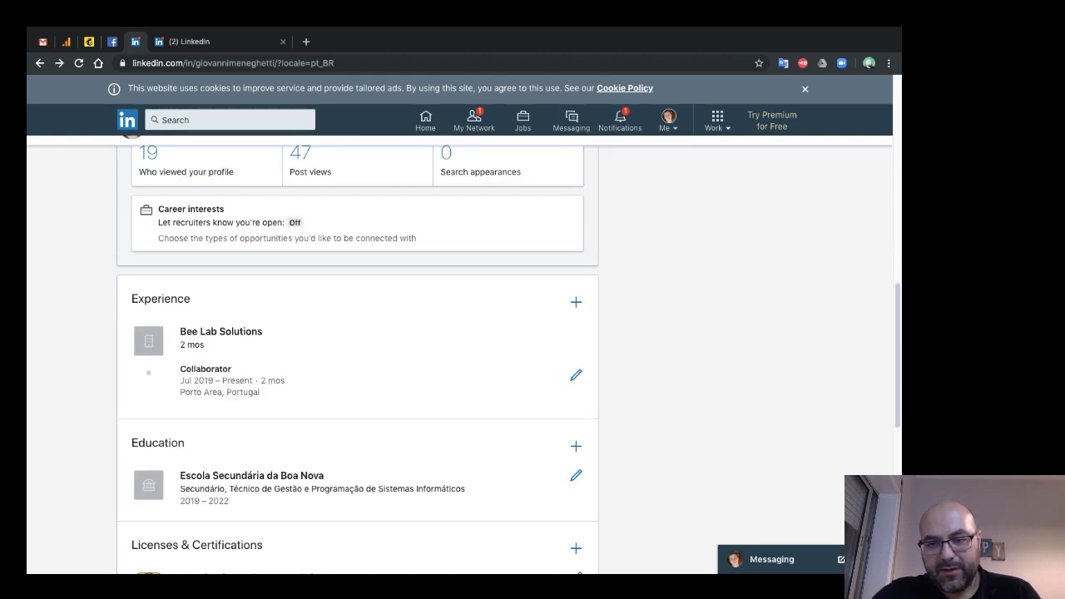
pyautogui.click(576, 374)
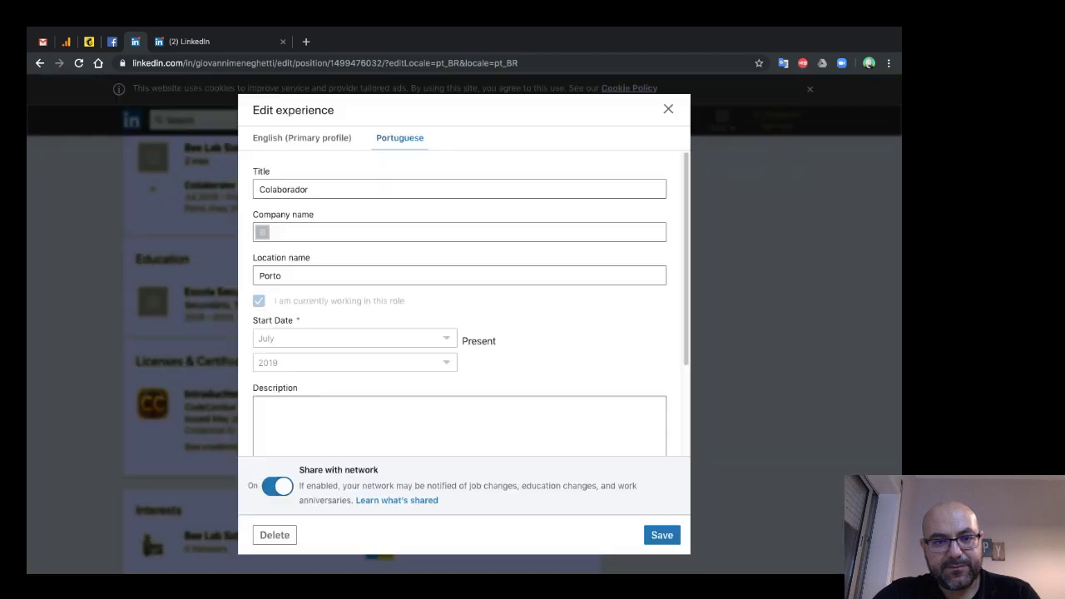
pyautogui.click(374, 232)
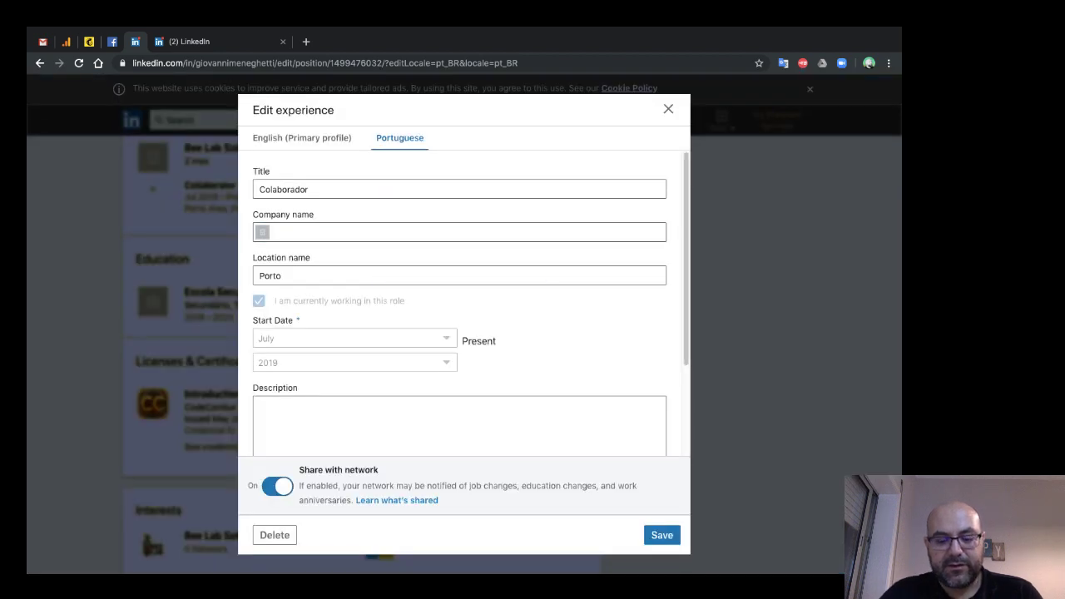
pyautogui.write('Bee')
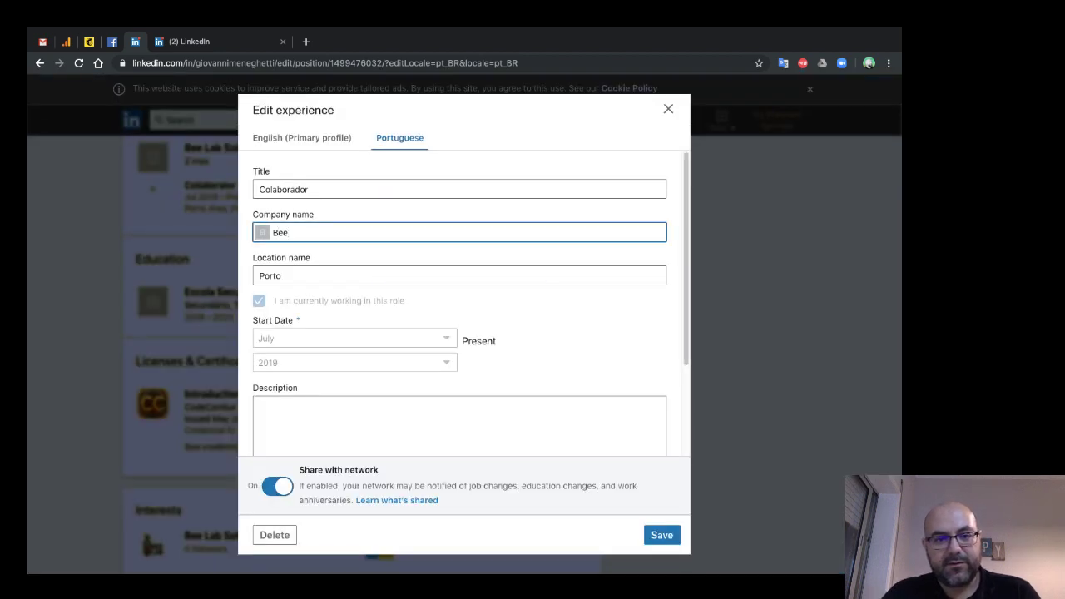
pyautogui.write(' Lab')
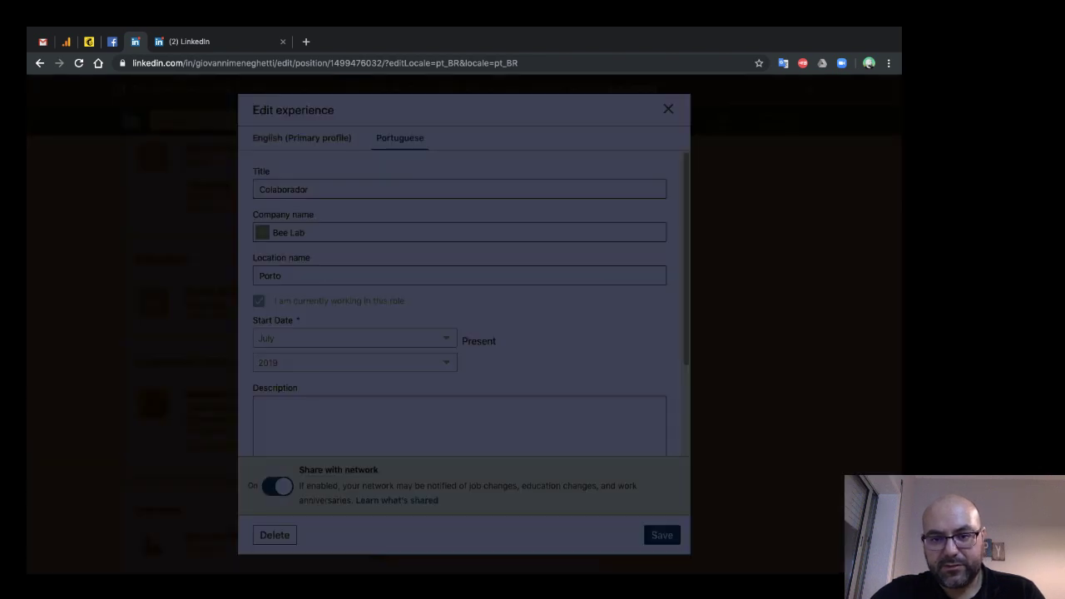
pyautogui.click(497, 349)
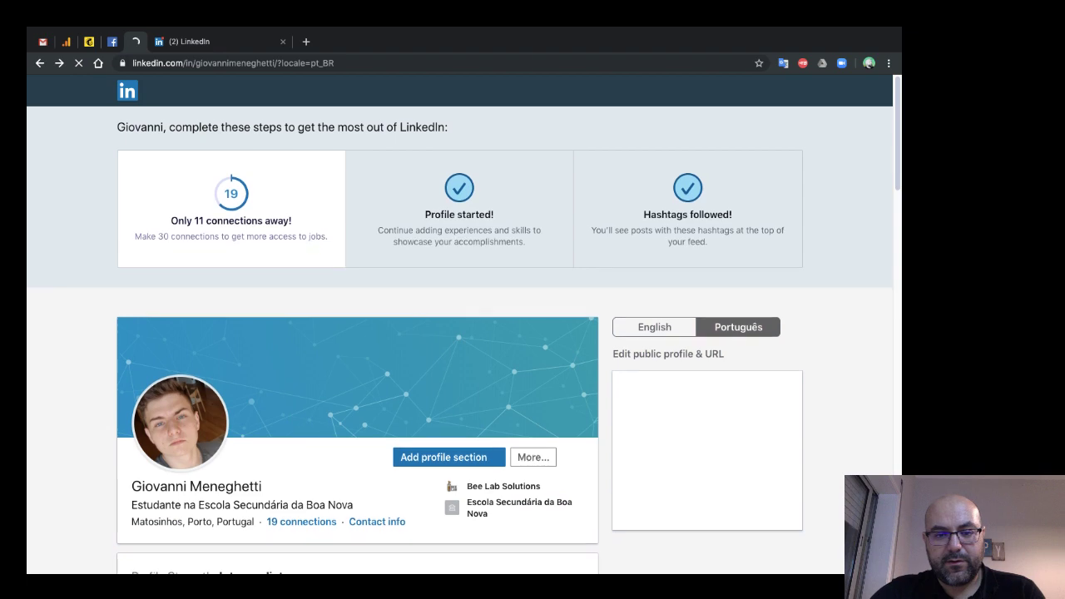
# - Show the profile in English and open the Bee Lab Solutions experience editor
pyautogui.scroll(-5, 358, 333)
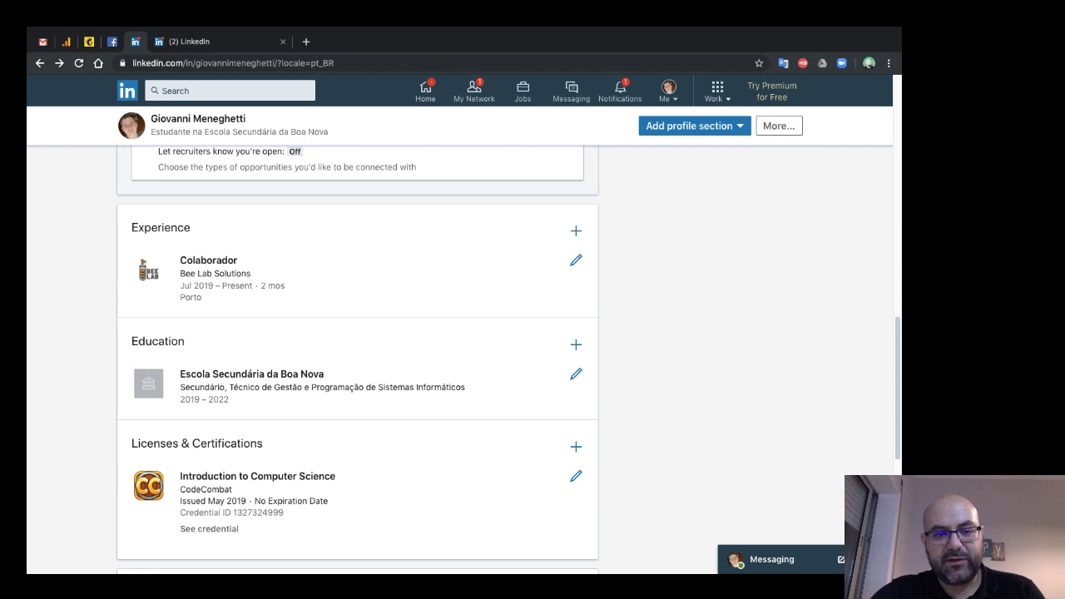
pyautogui.scroll(10, 358, 333)
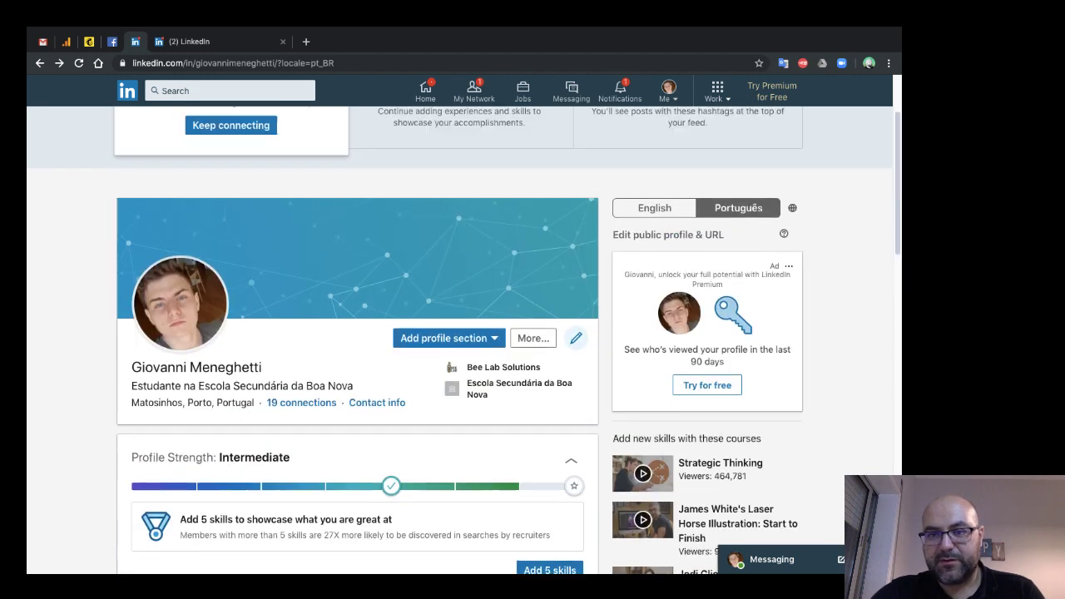
pyautogui.click(654, 208)
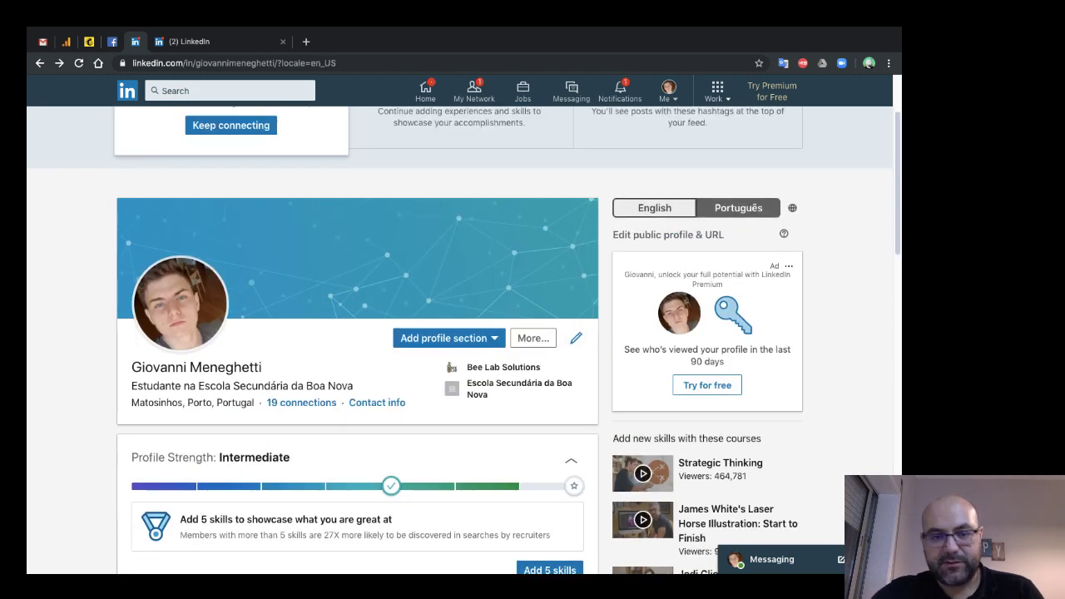
pyautogui.scroll(-10, 357, 333)
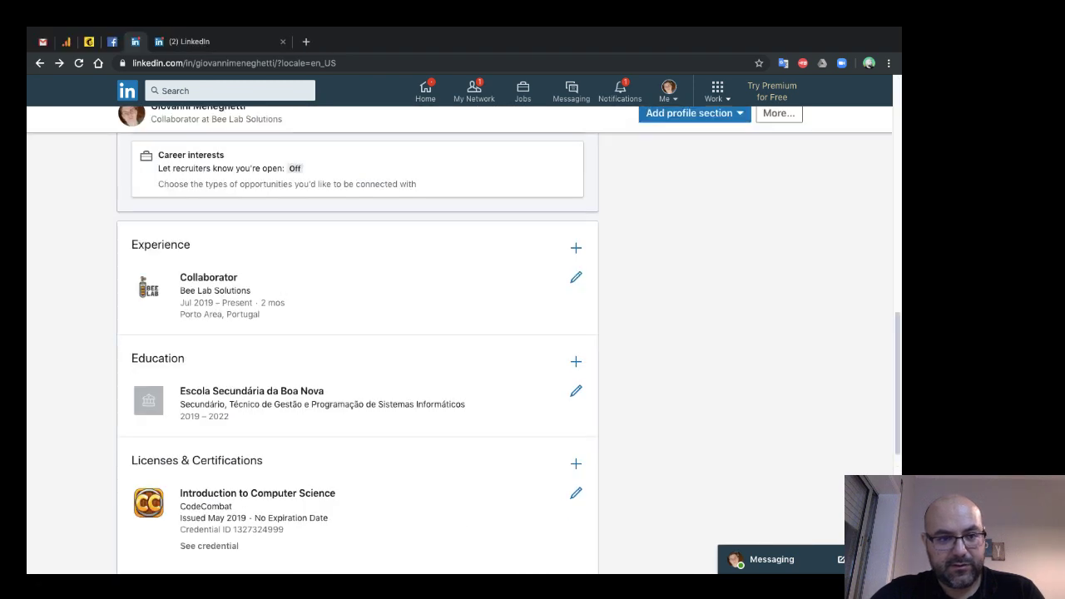
pyautogui.click(576, 277)
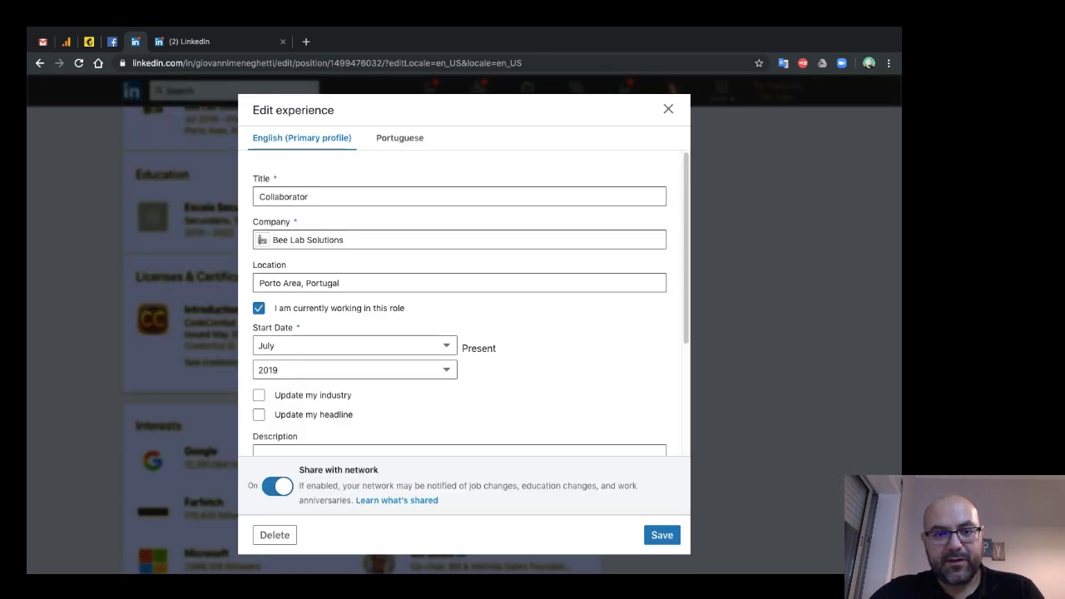
# - On the Portuguese version, set company Bee Lab Solutions and location Porto Area, Portugal, then save
pyautogui.click(399, 137)
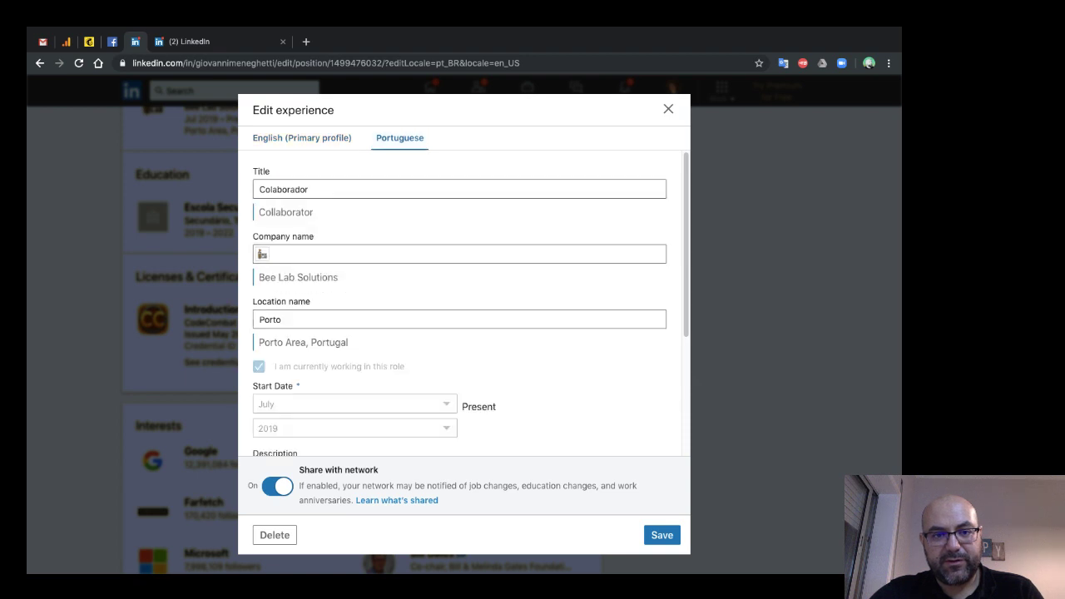
pyautogui.press('Tab')
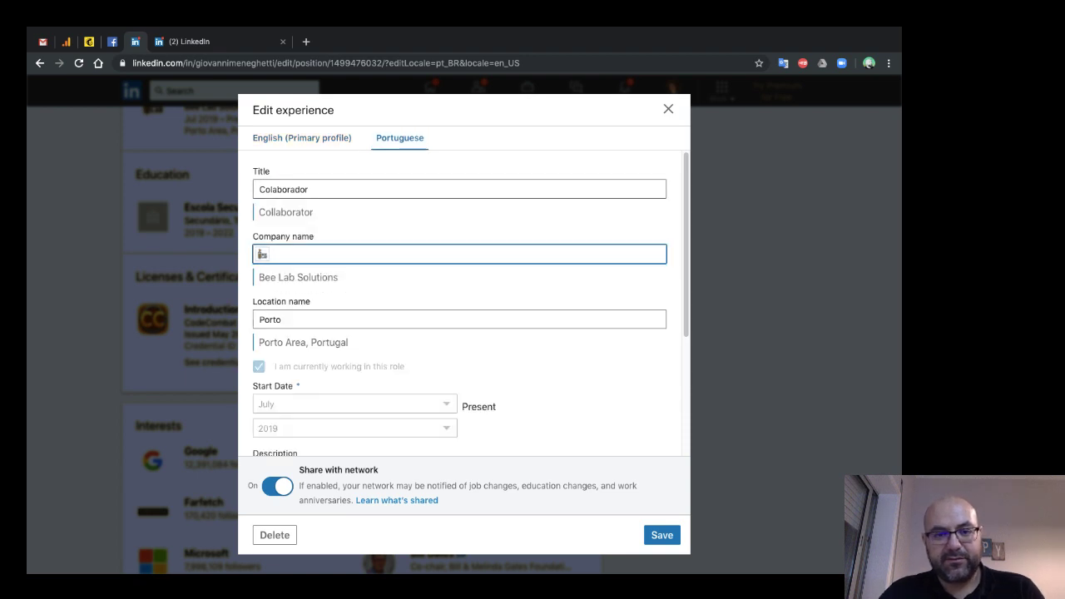
pyautogui.write('Bee')
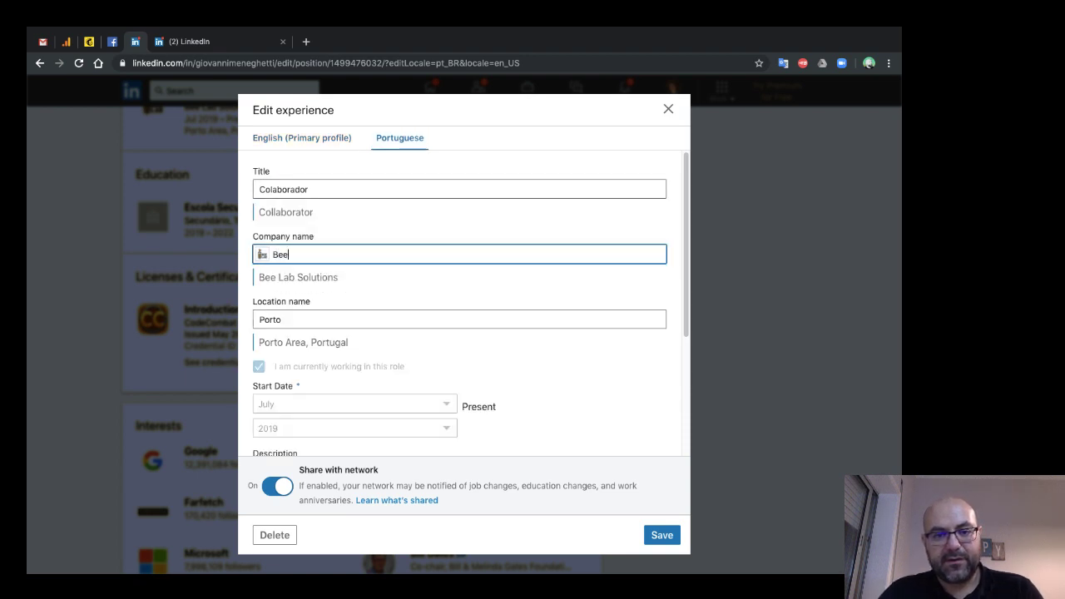
pyautogui.write(' Lab')
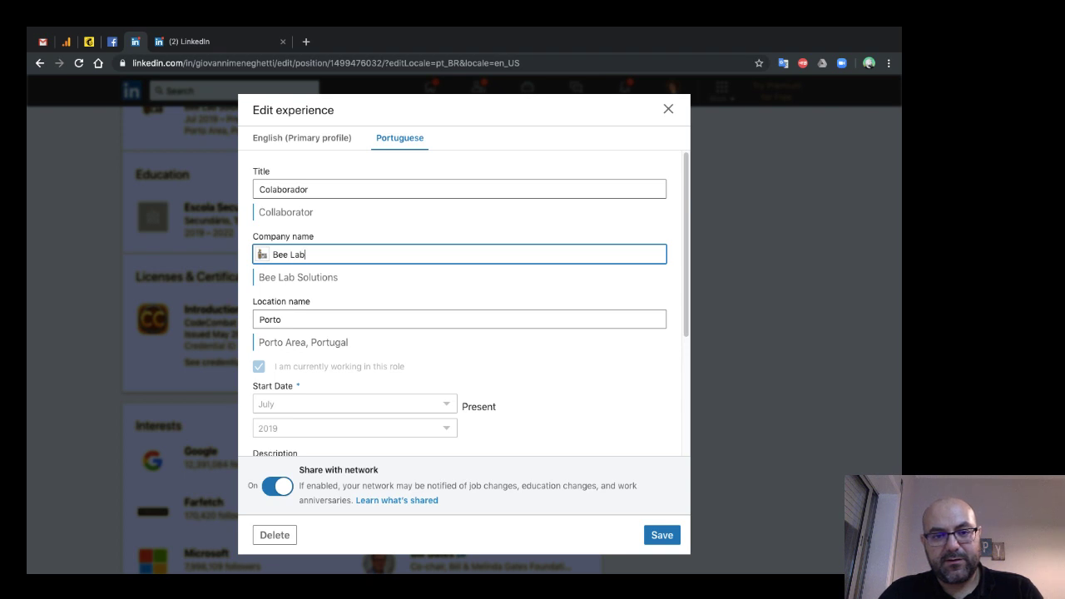
pyautogui.write(' Solutions')
pyautogui.press('Tab')
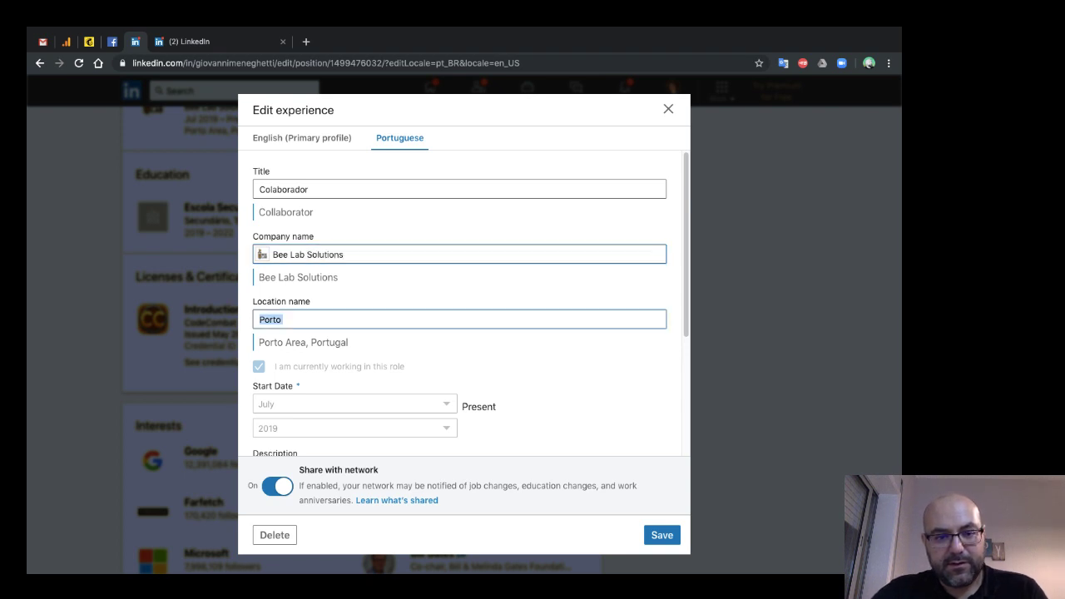
pyautogui.click(283, 320)
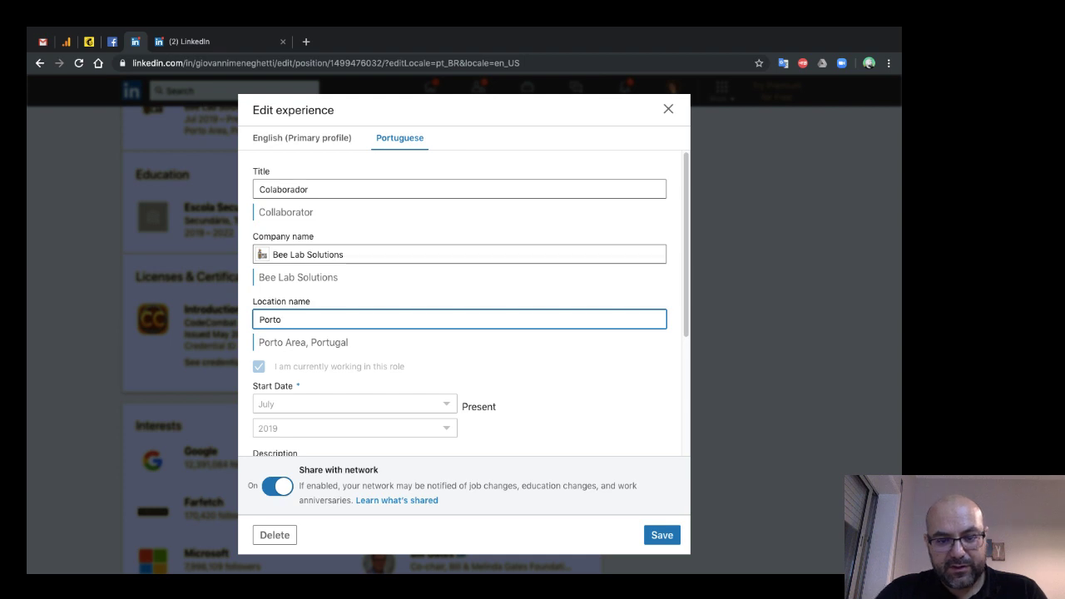
pyautogui.write('Are')
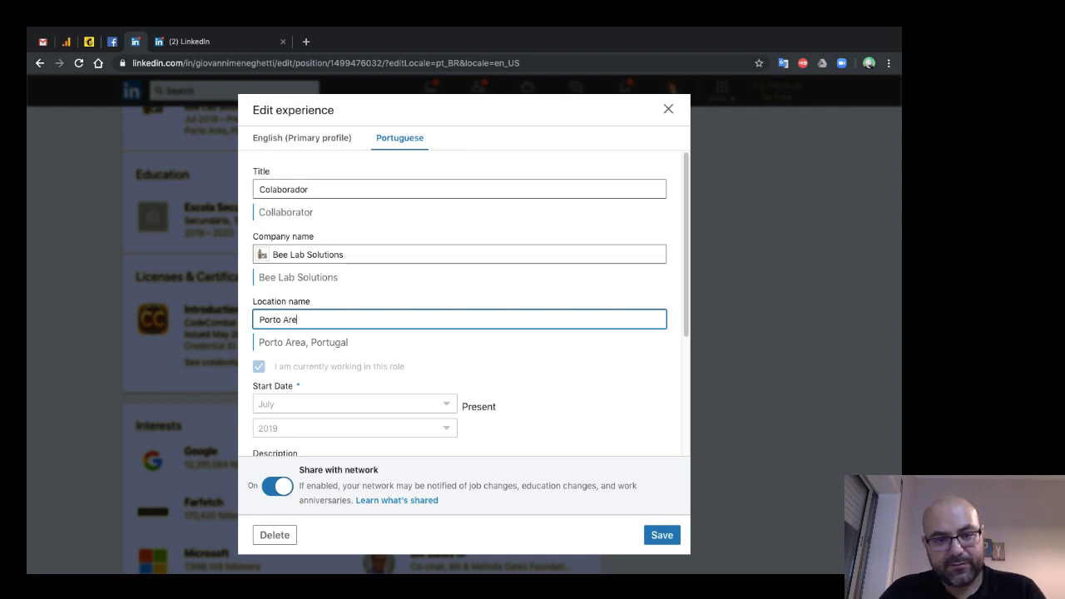
pyautogui.write('a, Portugal')
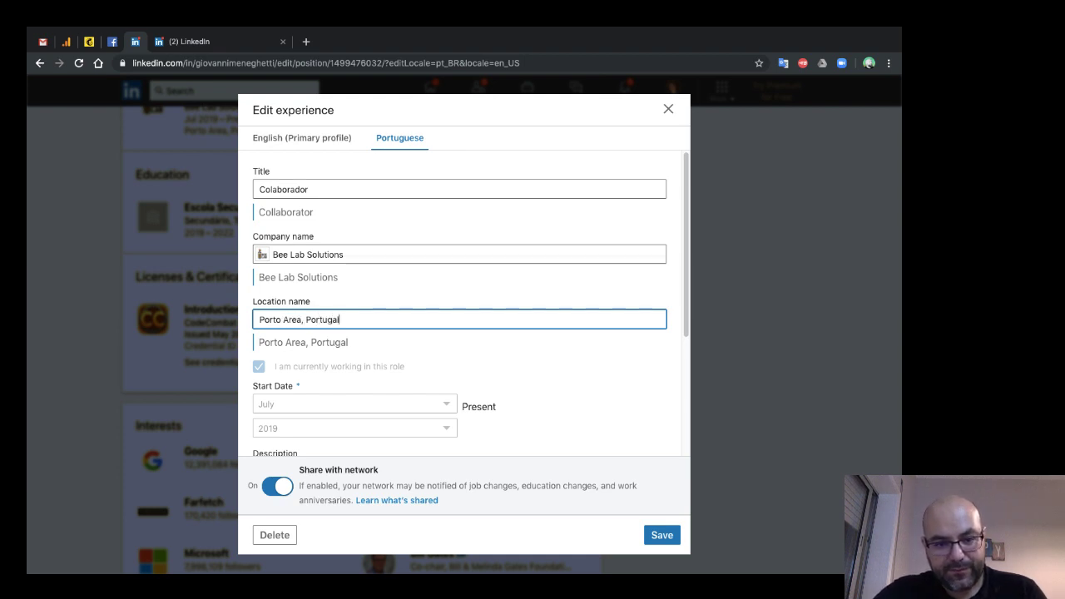
pyautogui.scroll(-3, 460, 333)
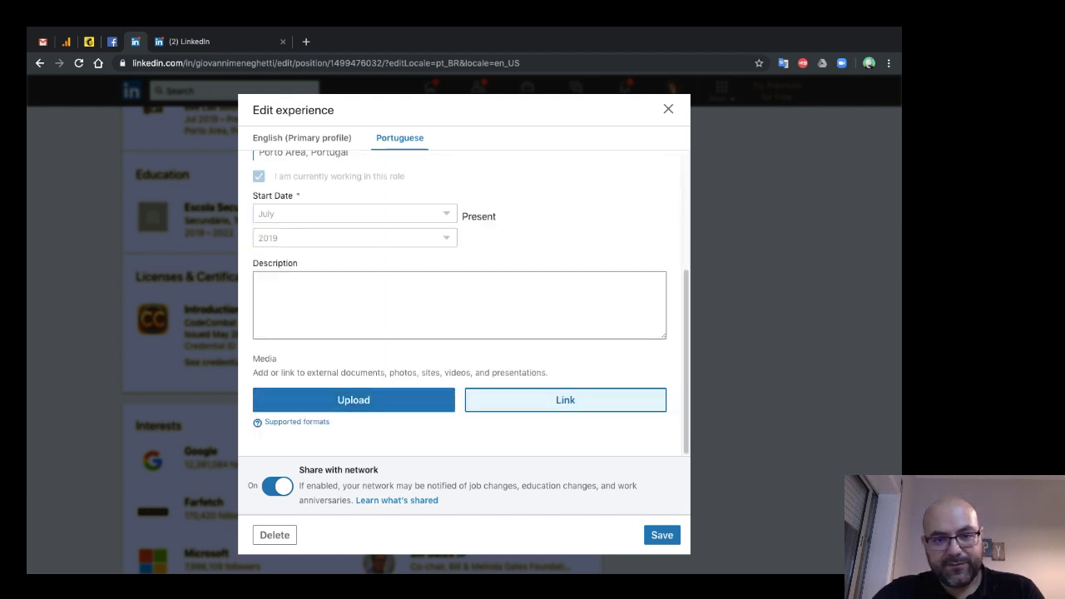
pyautogui.scroll(3, 499, 358)
pyautogui.scroll(-3, 459, 349)
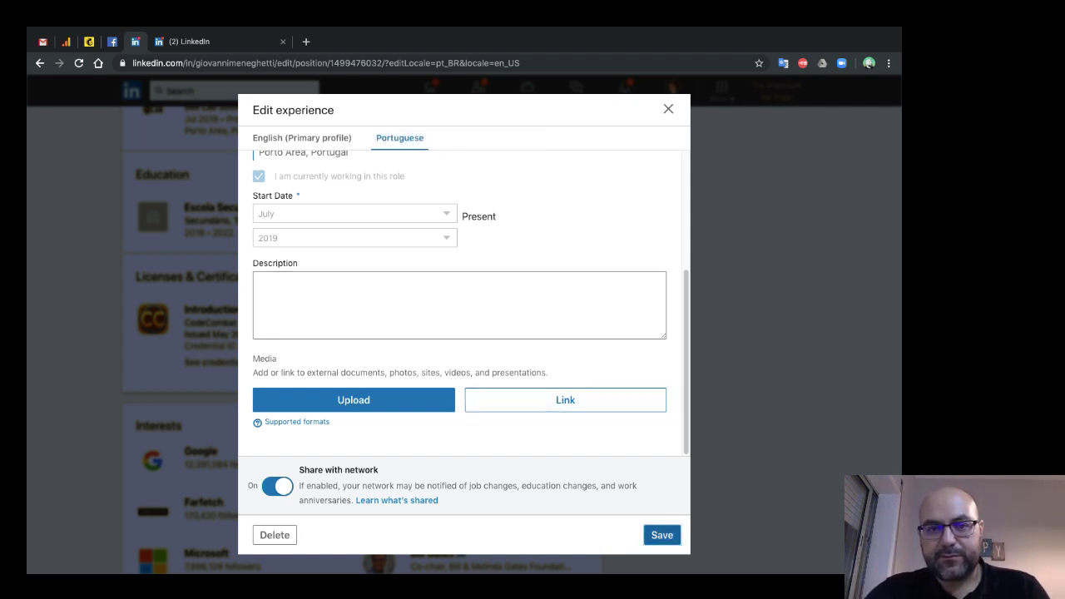
pyautogui.click(662, 535)
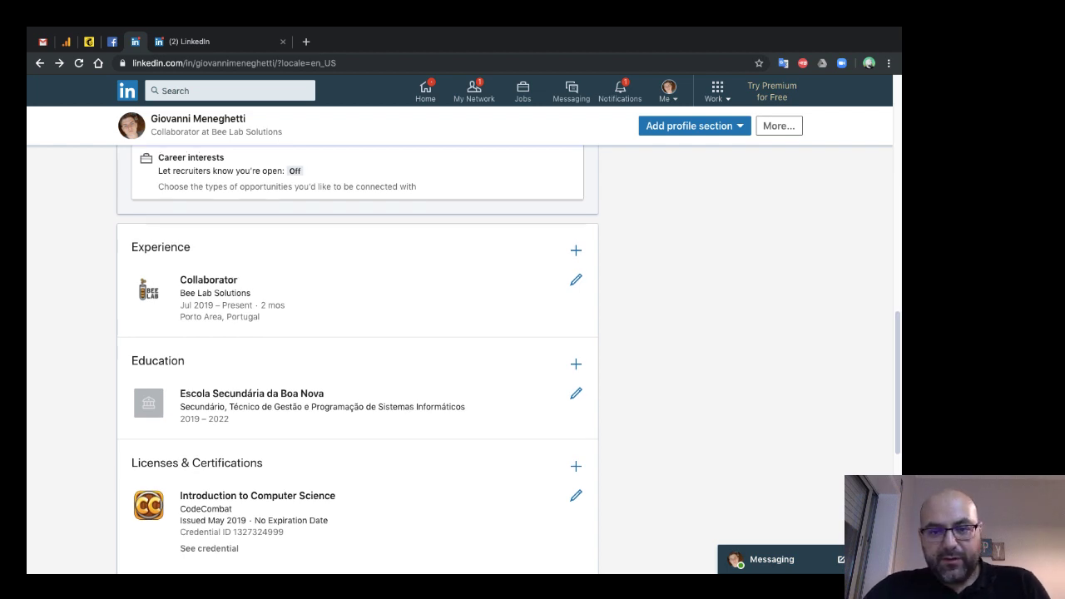
# - Review the Profile Strength meter and open the 'Add 5 skills' suggestions (Management, Analytical Skills, SQL, HTML)
pyautogui.scroll(6, 358, 358)
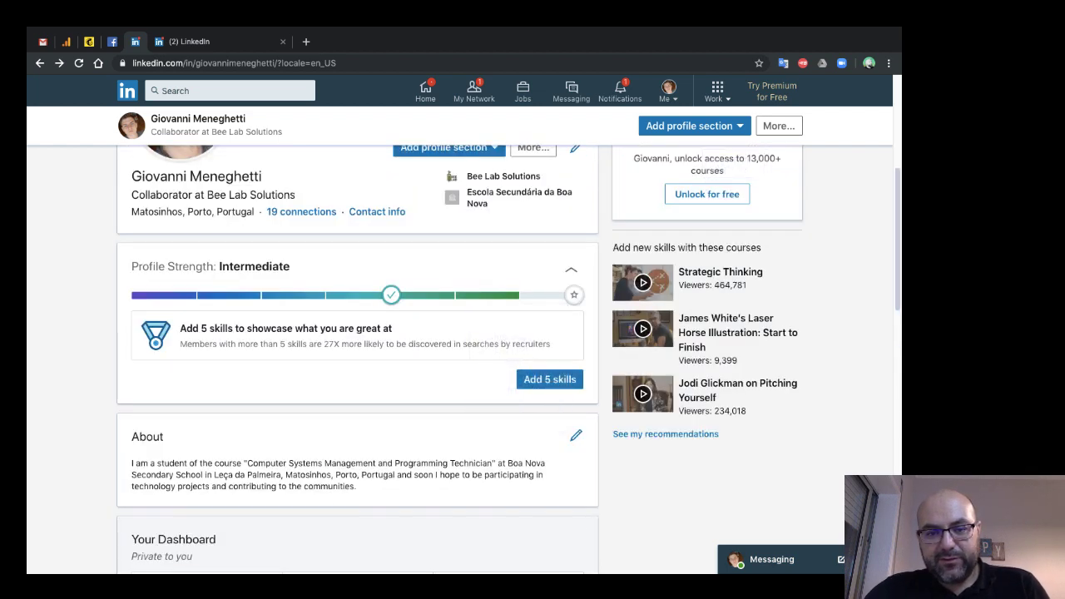
pyautogui.moveTo(391, 295)
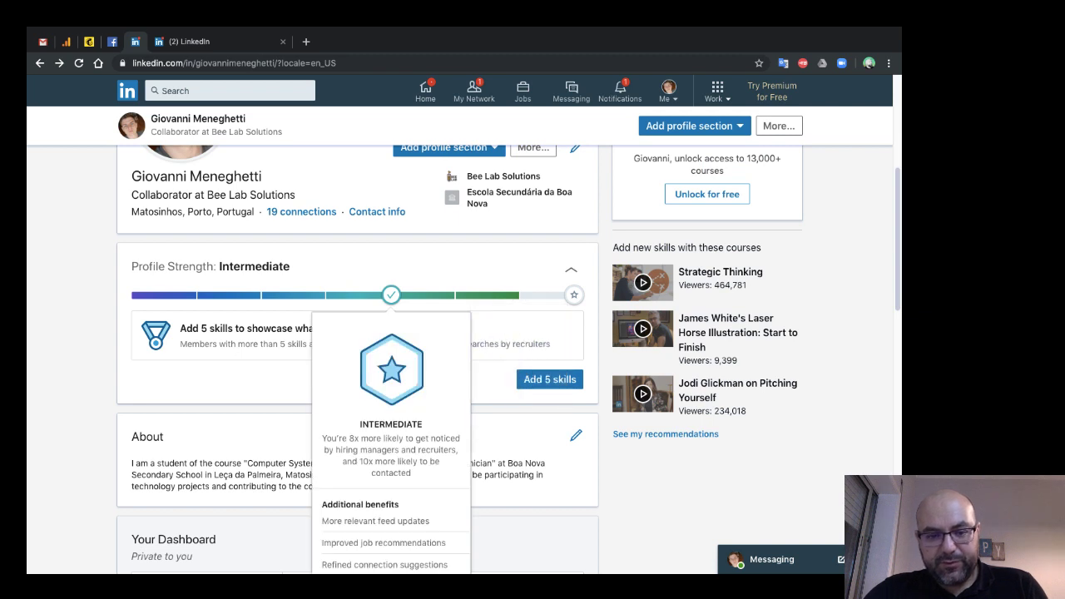
pyautogui.scroll(-1, 391, 295)
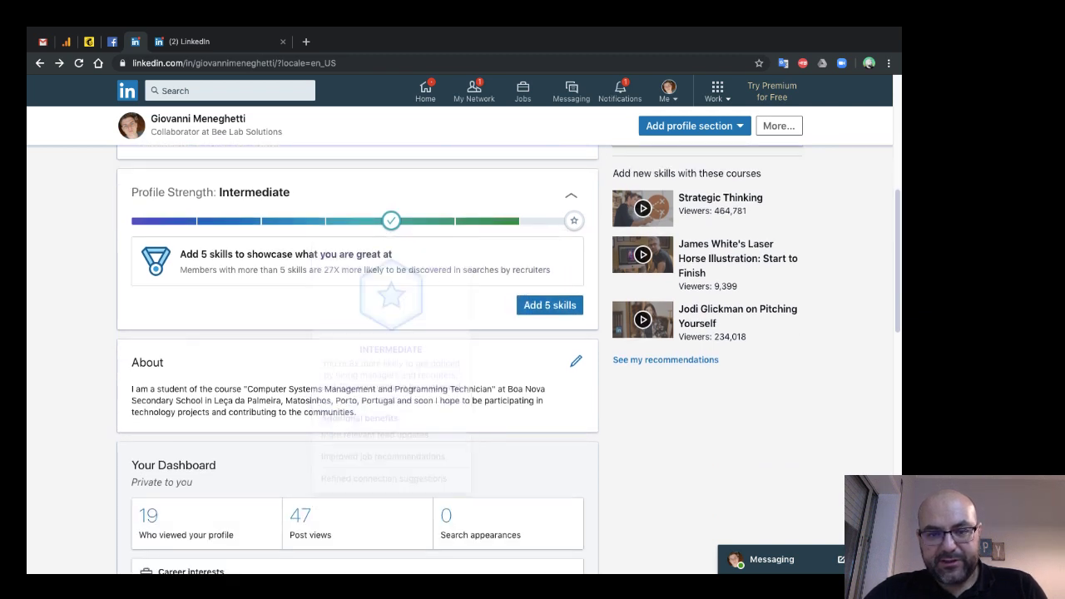
pyautogui.moveTo(573, 221)
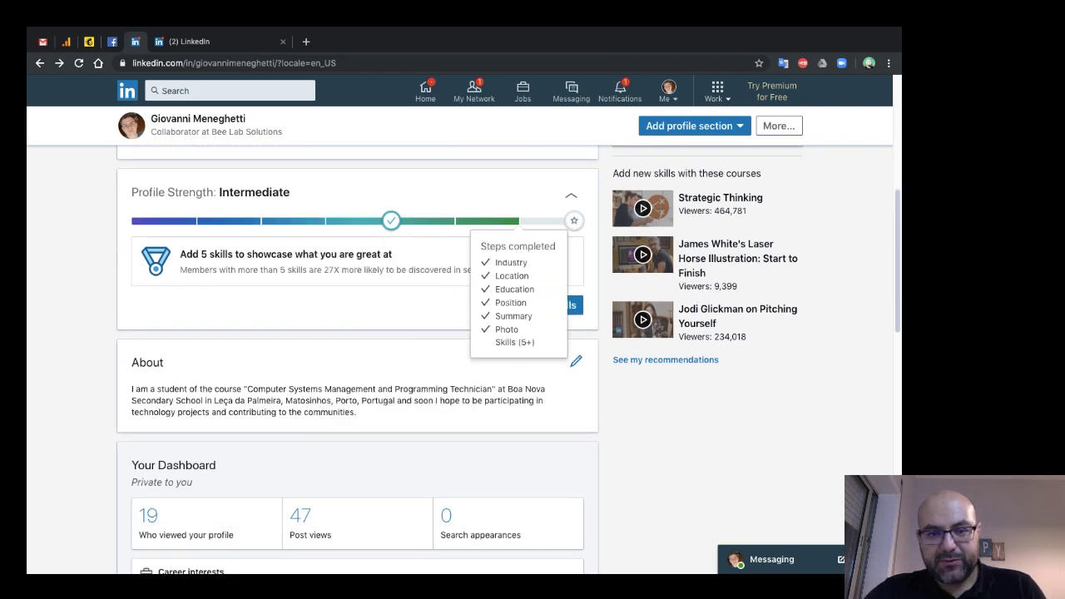
pyautogui.moveTo(391, 220)
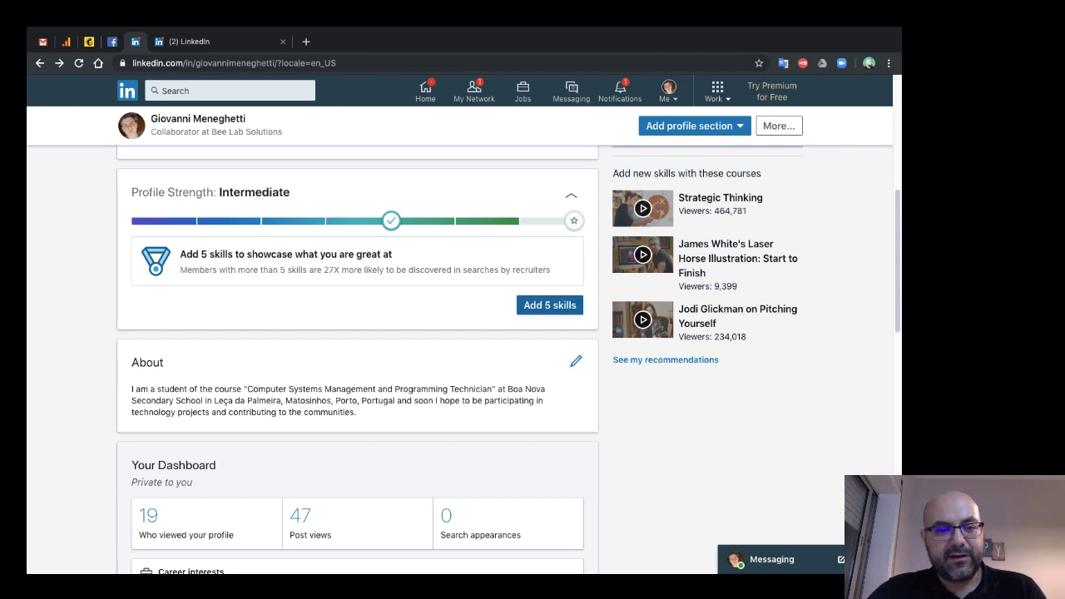
pyautogui.click(549, 304)
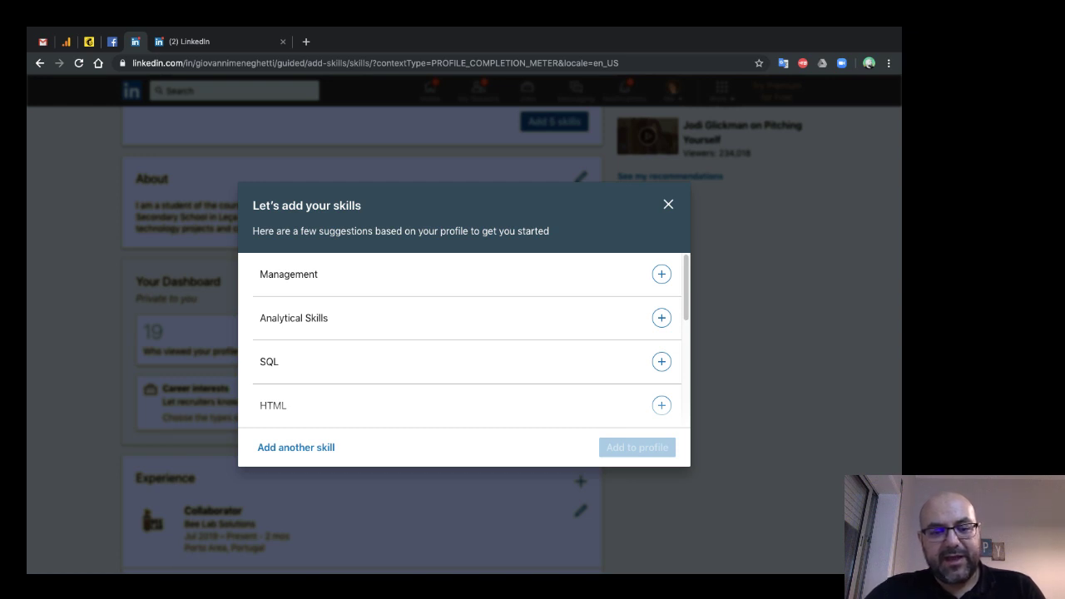
# - Pick HTML from the suggested skills, add it to the profile, and close the confirmation
pyautogui.scroll(-2, 466, 341)
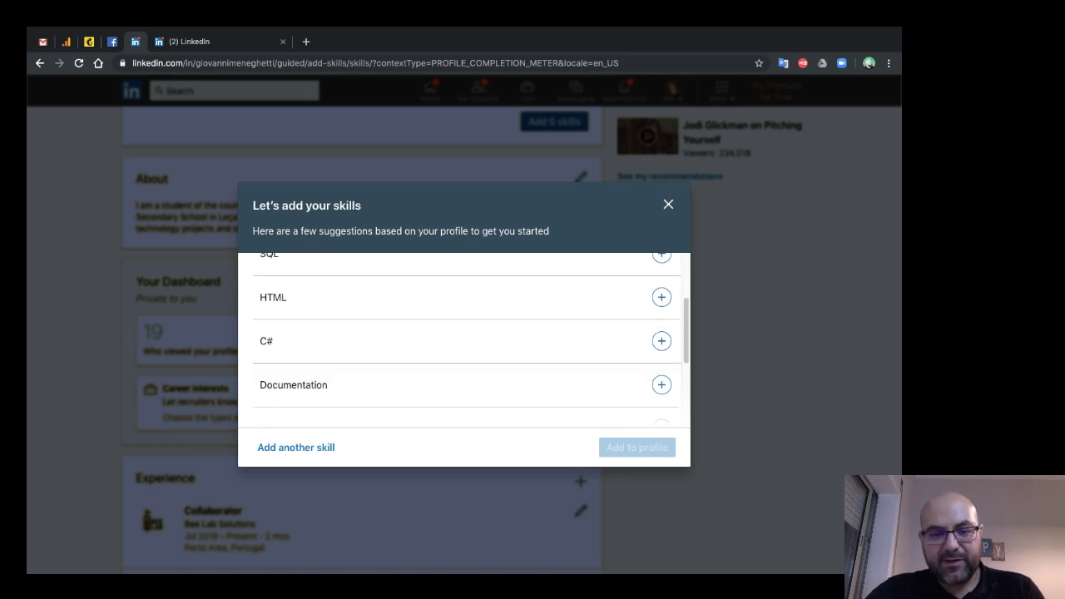
pyautogui.click(661, 297)
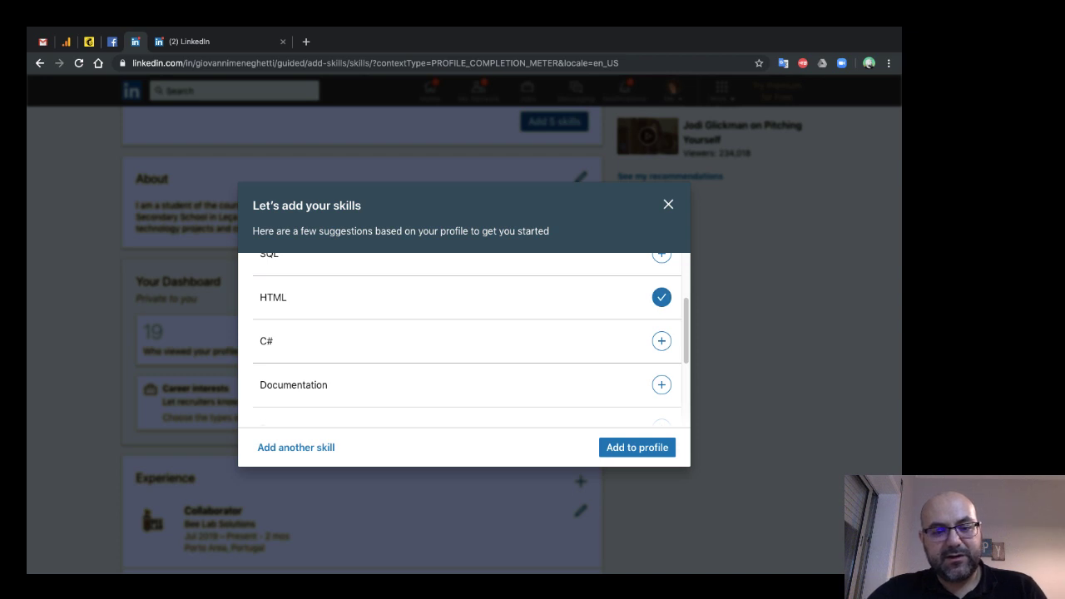
pyautogui.scroll(-3, 466, 341)
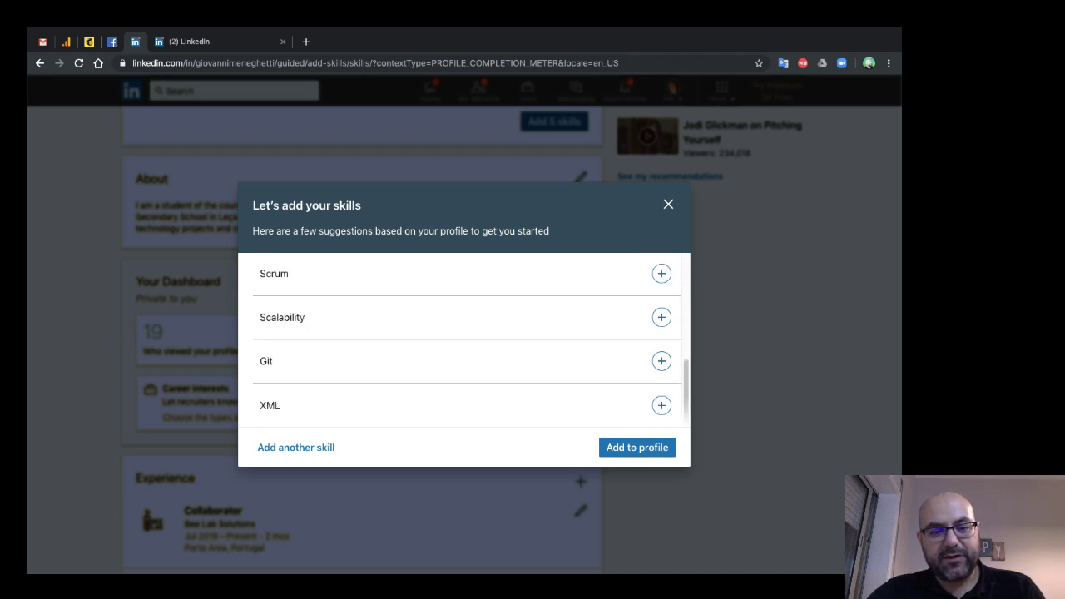
pyautogui.scroll(3, 466, 341)
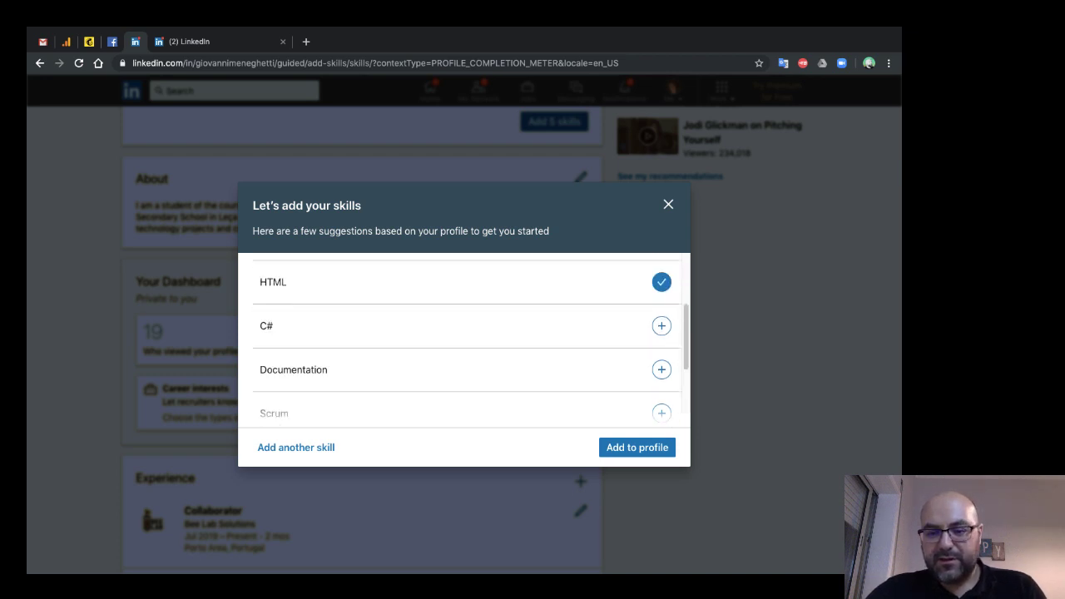
pyautogui.click(637, 447)
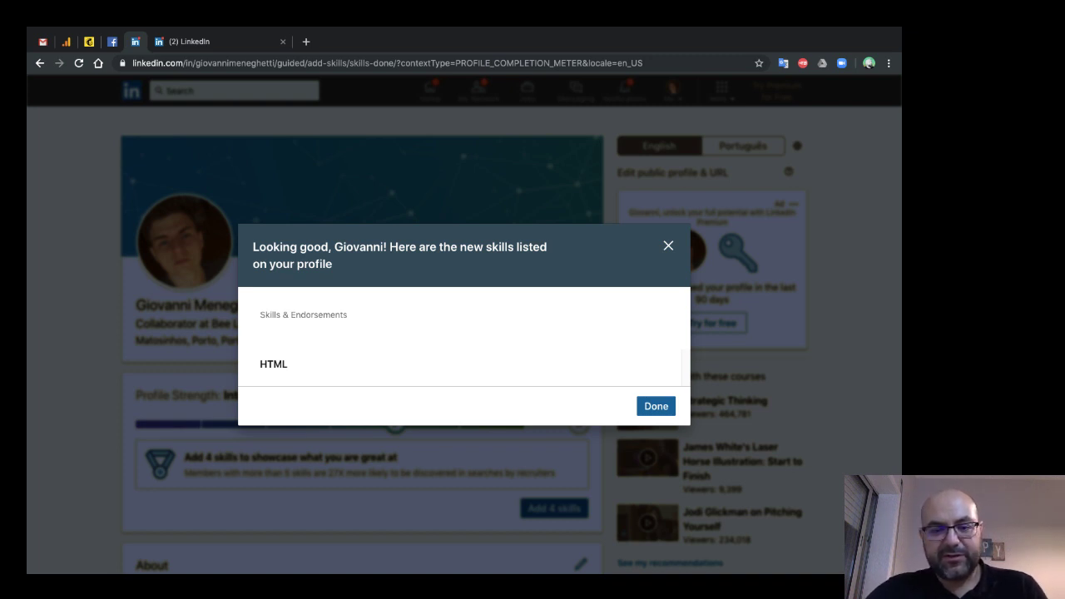
pyautogui.press('Return')
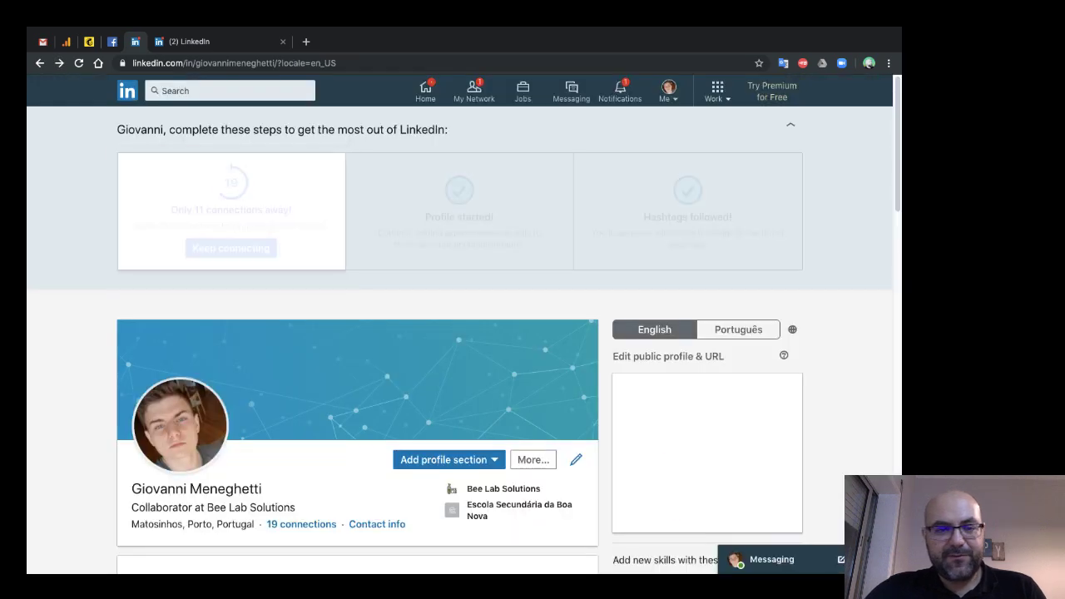
pyautogui.scroll(-7, 733, 453)
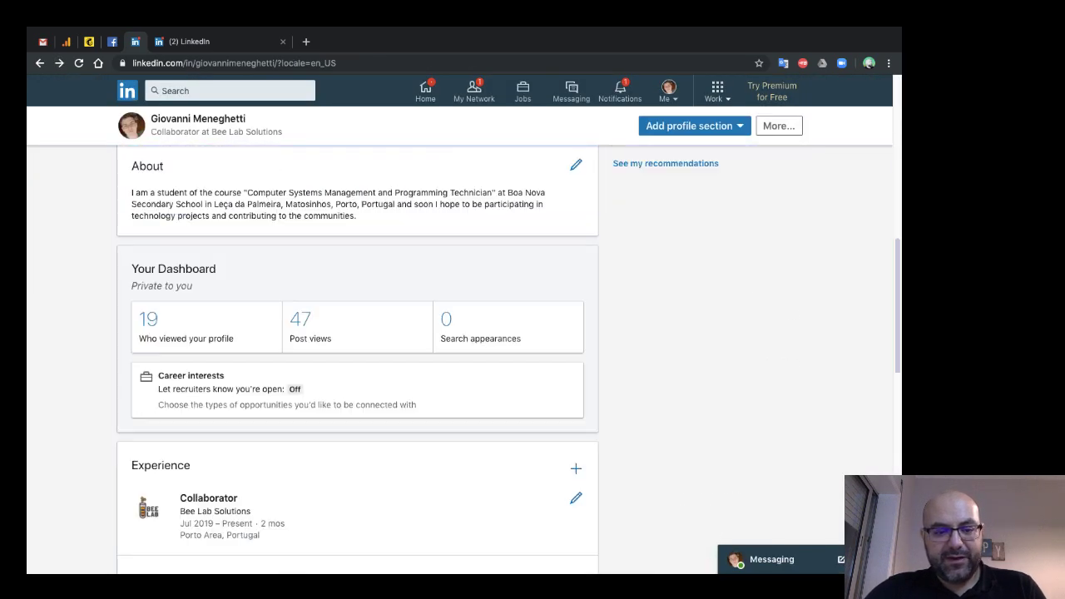
pyautogui.scroll(-2, 358, 357)
pyautogui.scroll(6, 358, 358)
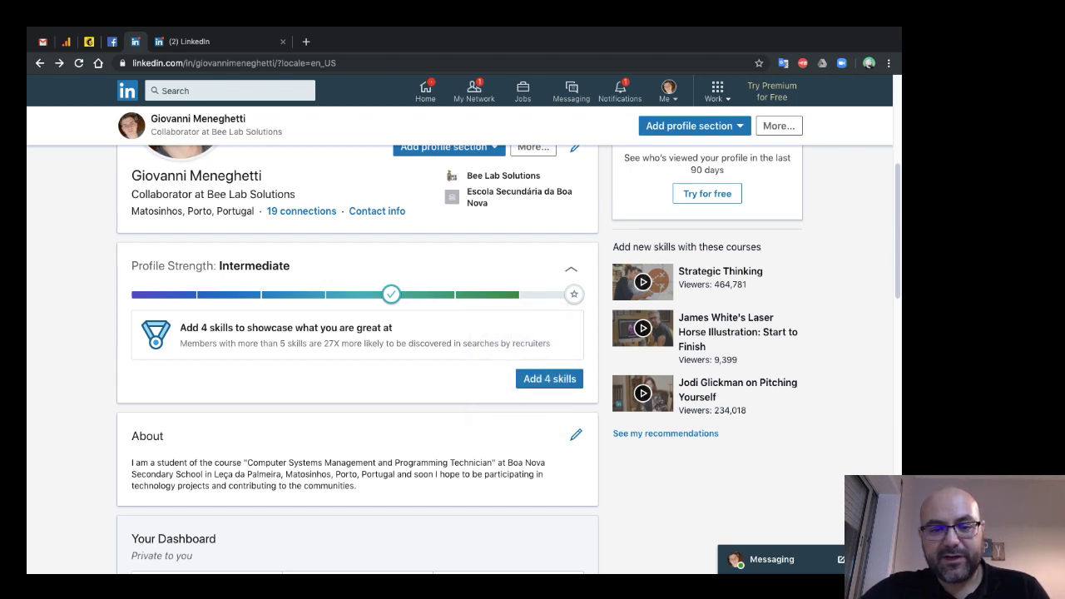
pyautogui.moveTo(391, 294)
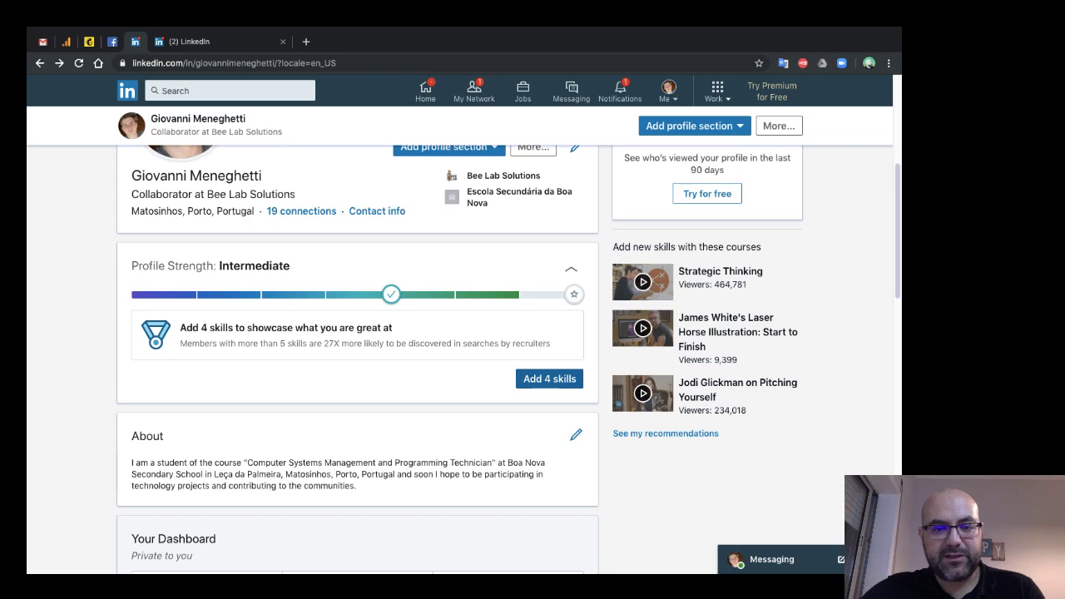
pyautogui.scroll(-1, 358, 333)
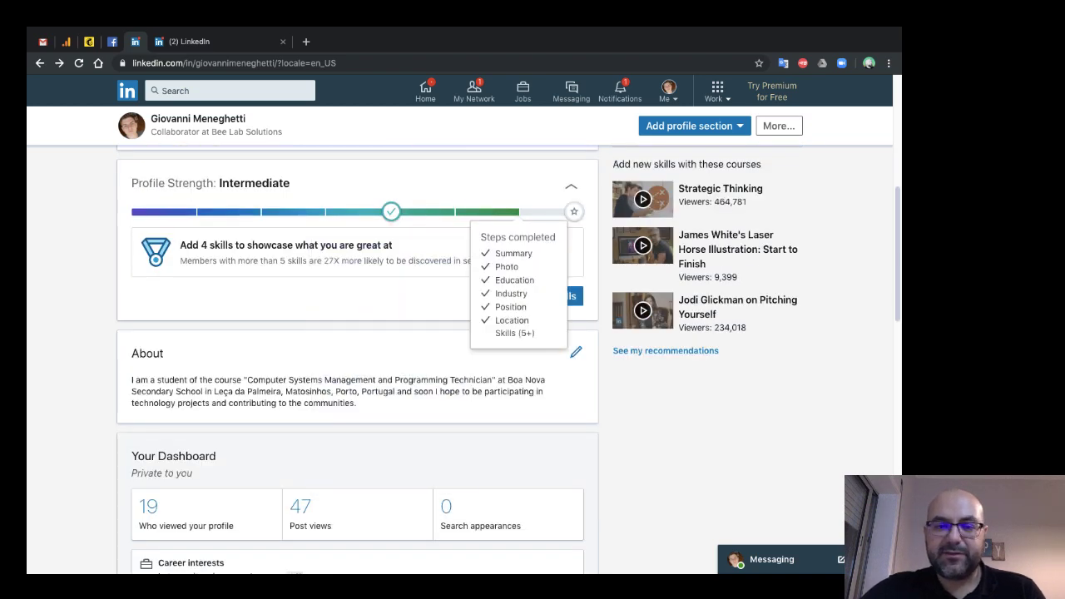
pyautogui.scroll(-4, 357, 358)
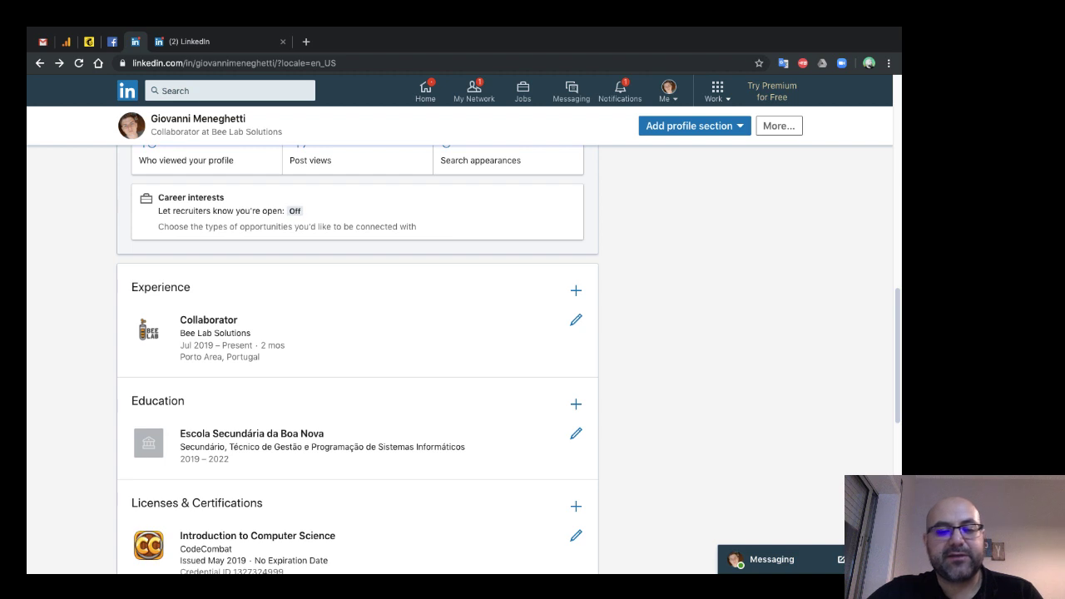
# - Edit the Bee Lab Solutions role and write the description 'Atuo no auxílio das apresentações e gestão das redes sociais.'
pyautogui.click(576, 319)
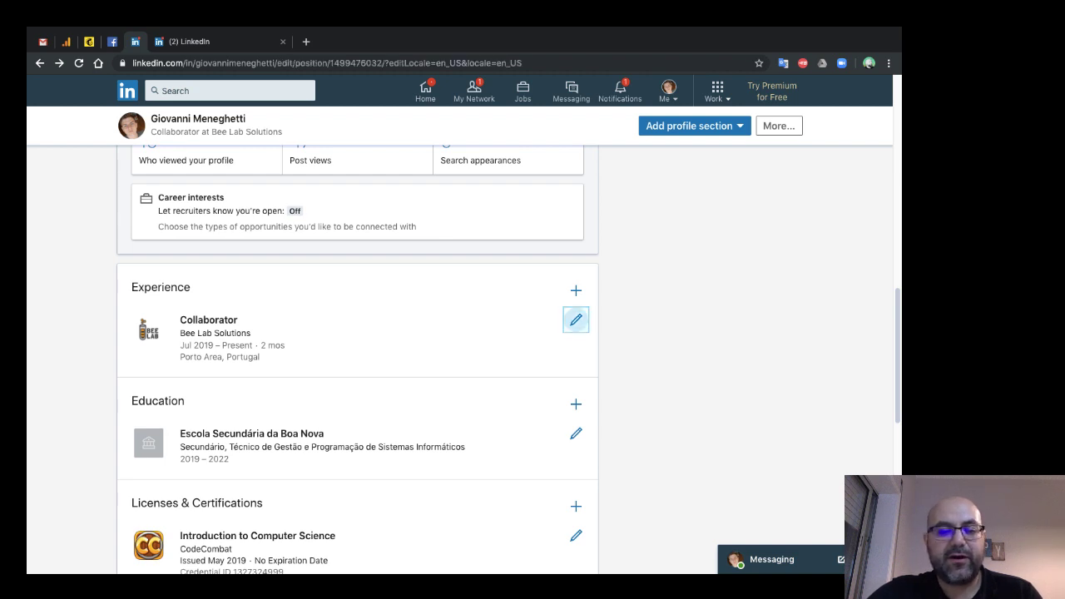
pyautogui.scroll(-3, 464, 316)
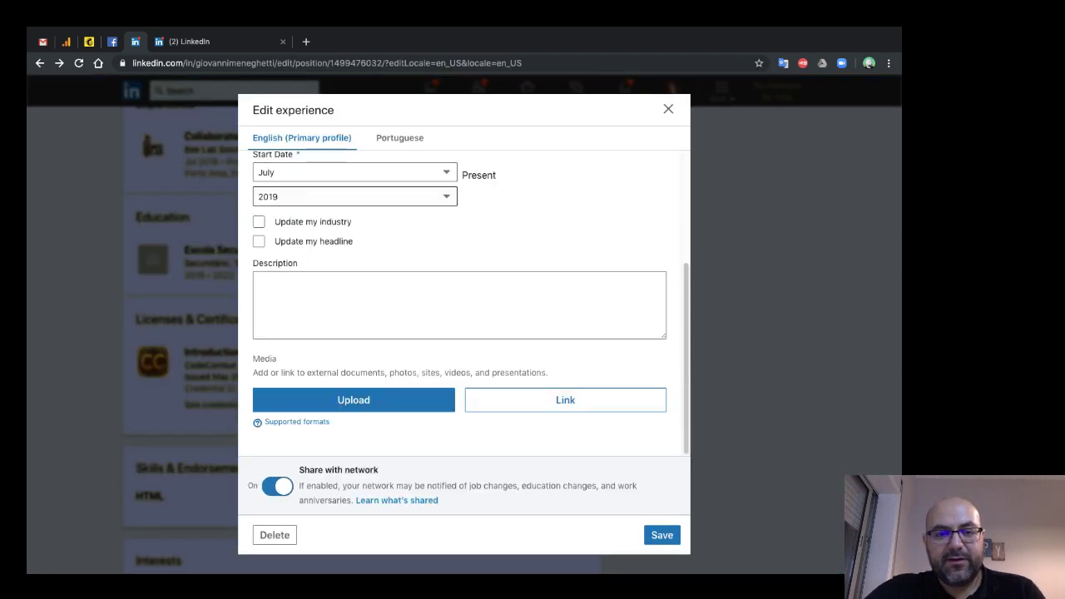
pyautogui.click(256, 283)
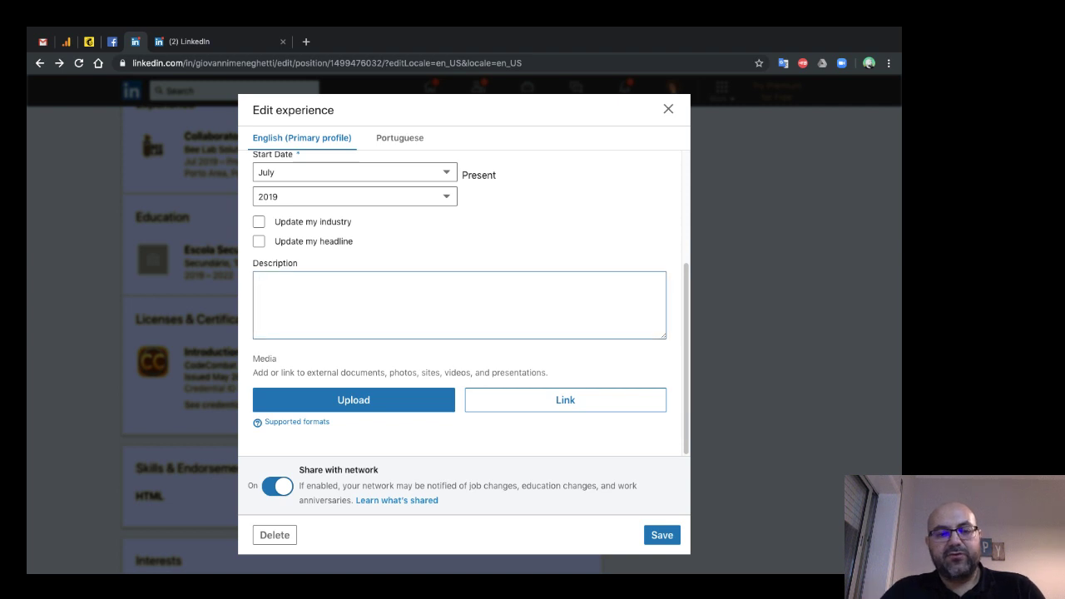
pyautogui.write('At')
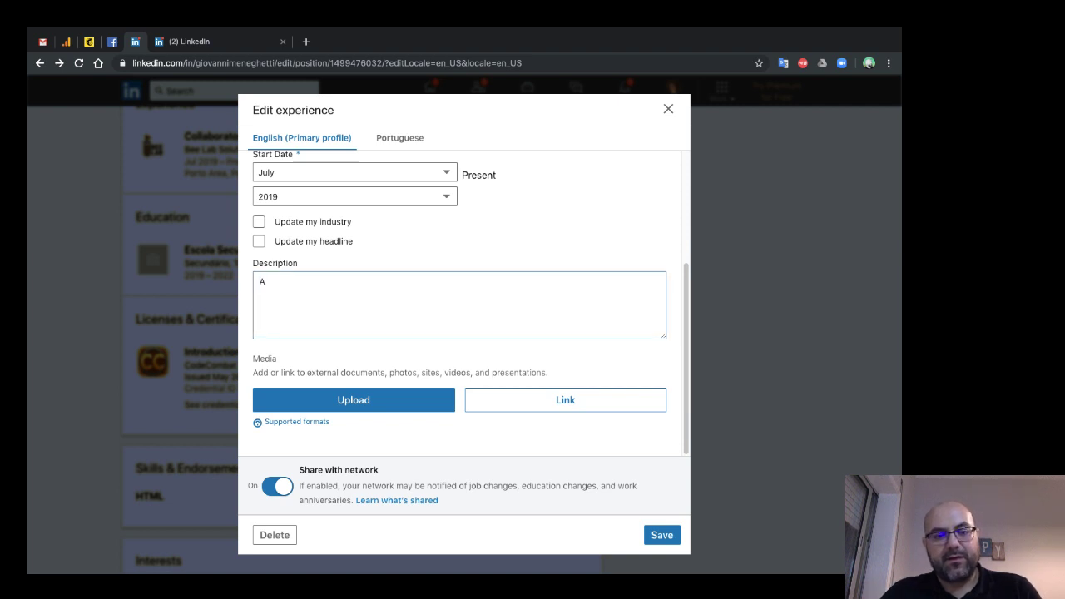
pyautogui.press('BackSpace')
pyautogui.write('tuo')
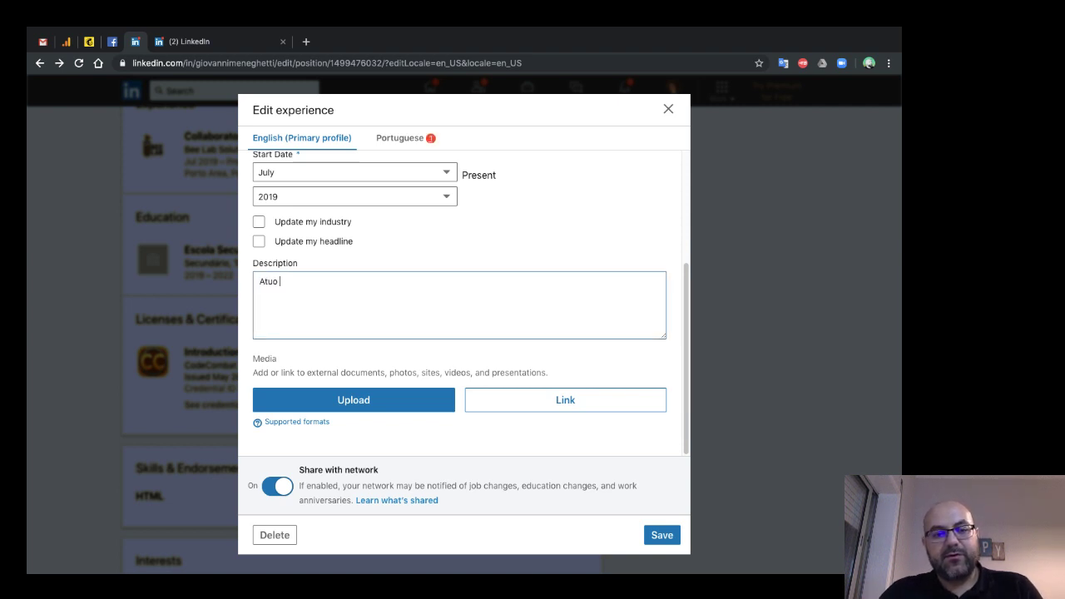
pyautogui.write(' c')
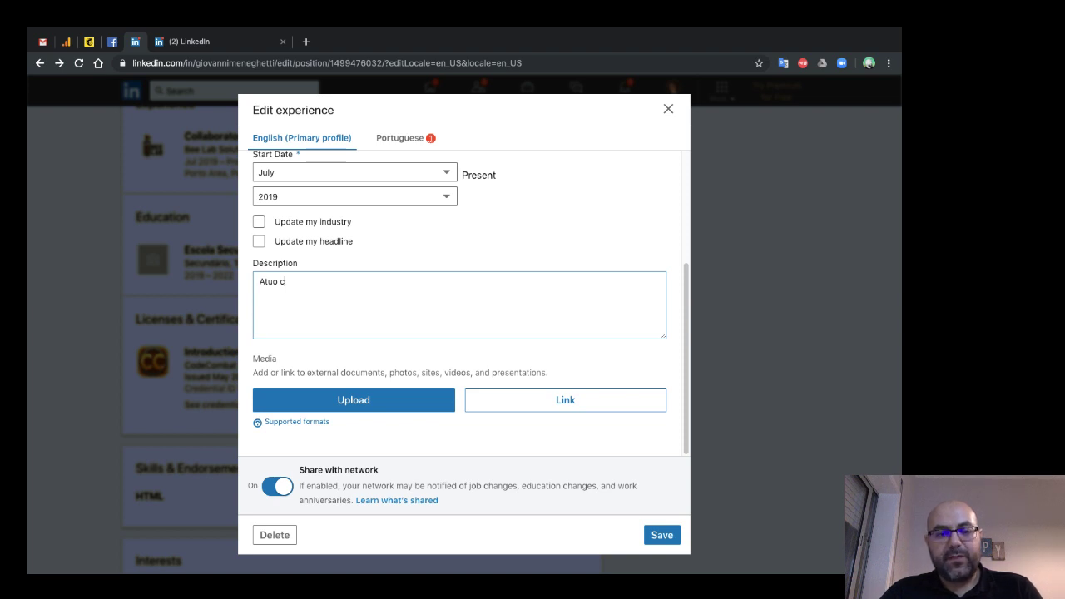
pyautogui.write('om')
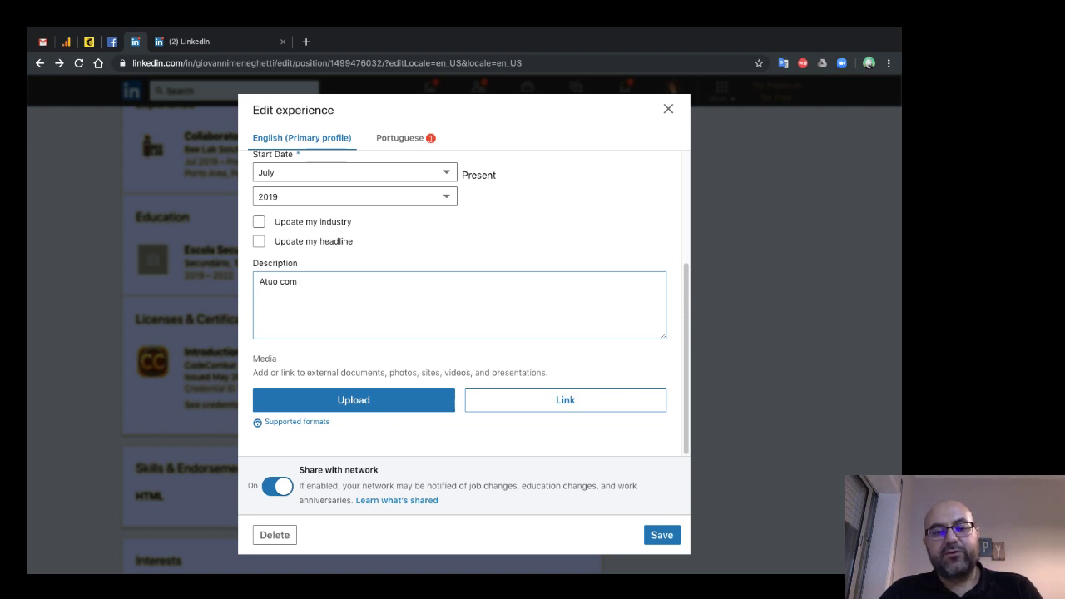
pyautogui.press('BackSpace')
pyautogui.press('BackSpace')
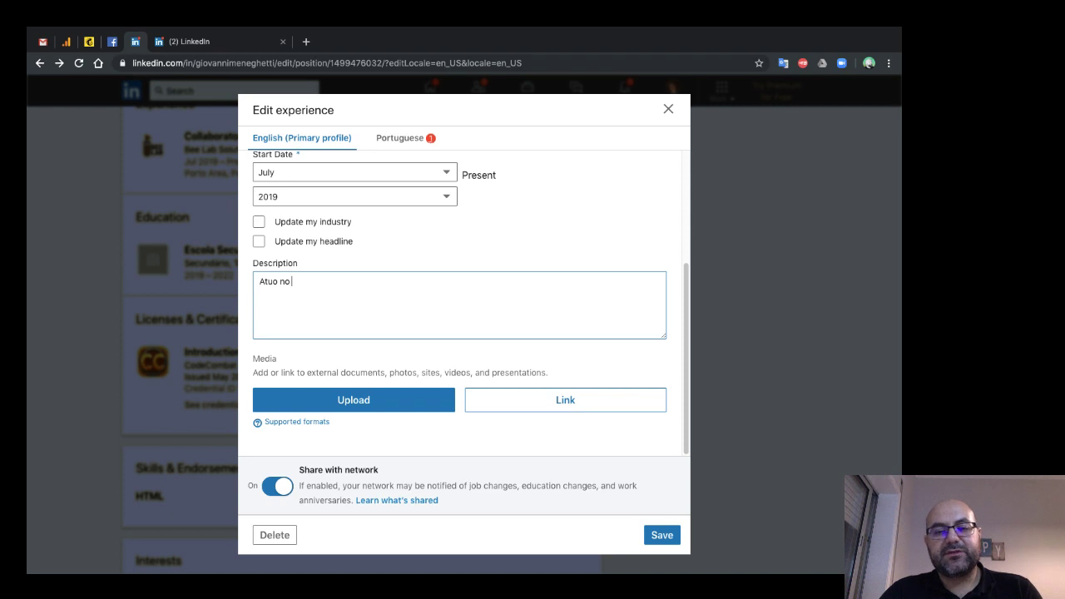
pyautogui.write('aux')
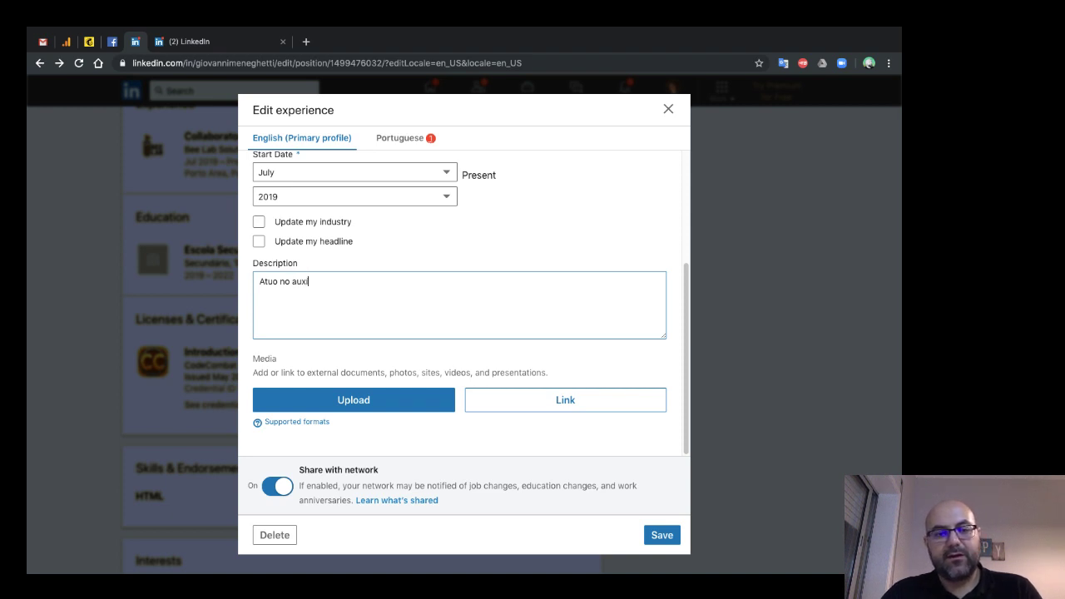
pyautogui.write('ilio de')
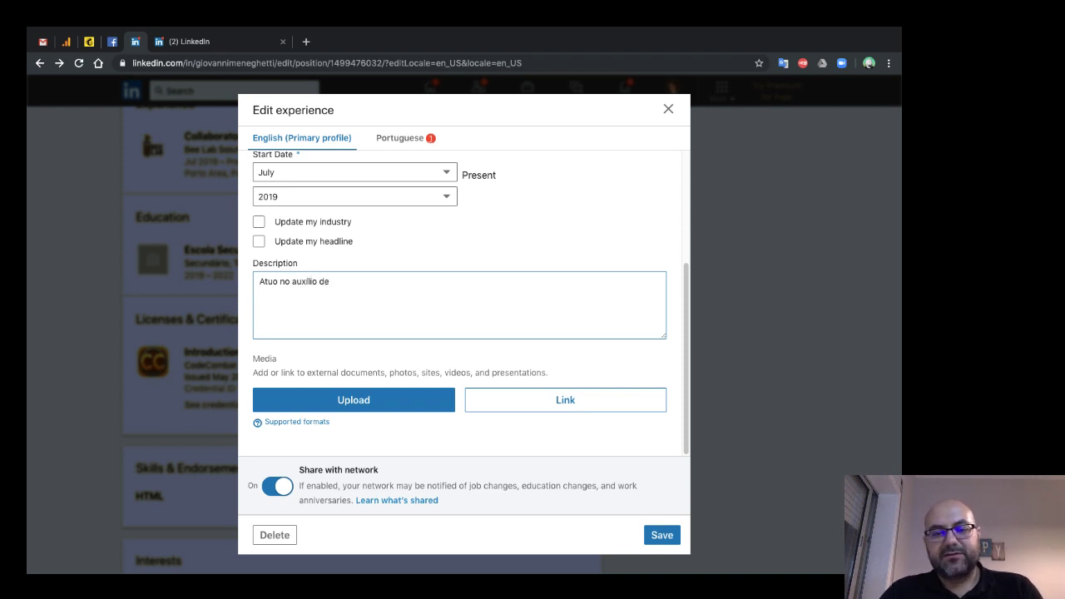
pyautogui.press('BackSpace')
pyautogui.write('as pa')
pyautogui.press('BackSpace')
pyautogui.press('BackSpace')
pyautogui.write('apresenta')
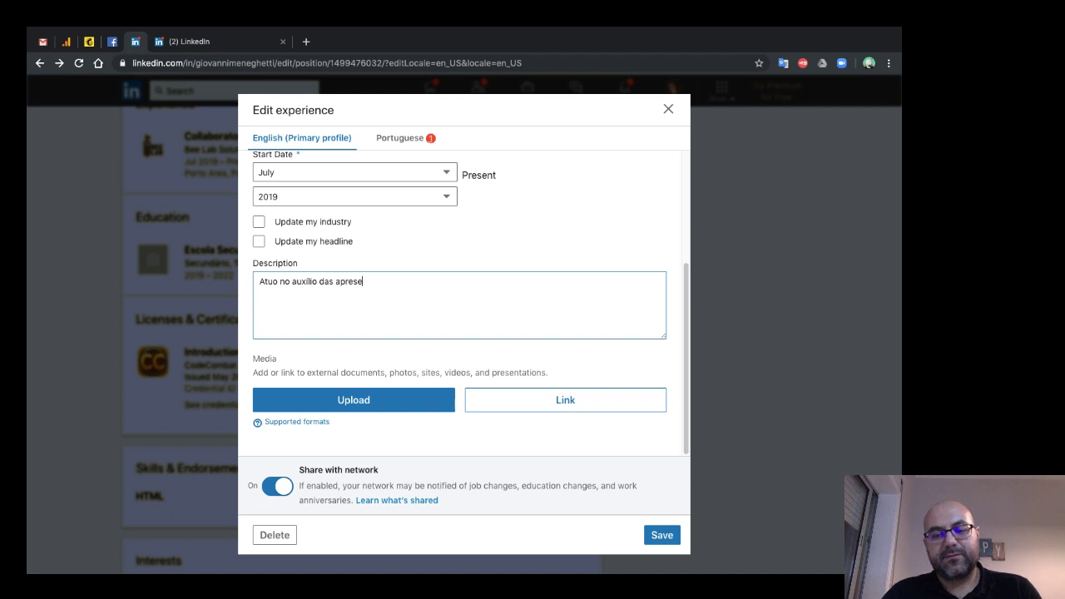
pyautogui.write('ç')
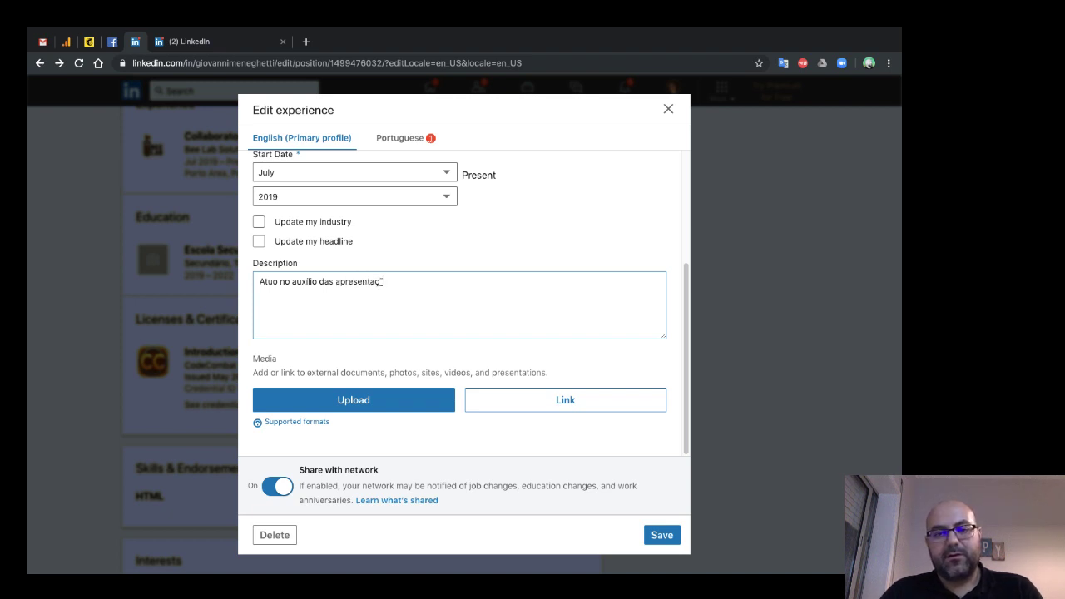
pyautogui.write('ões e')
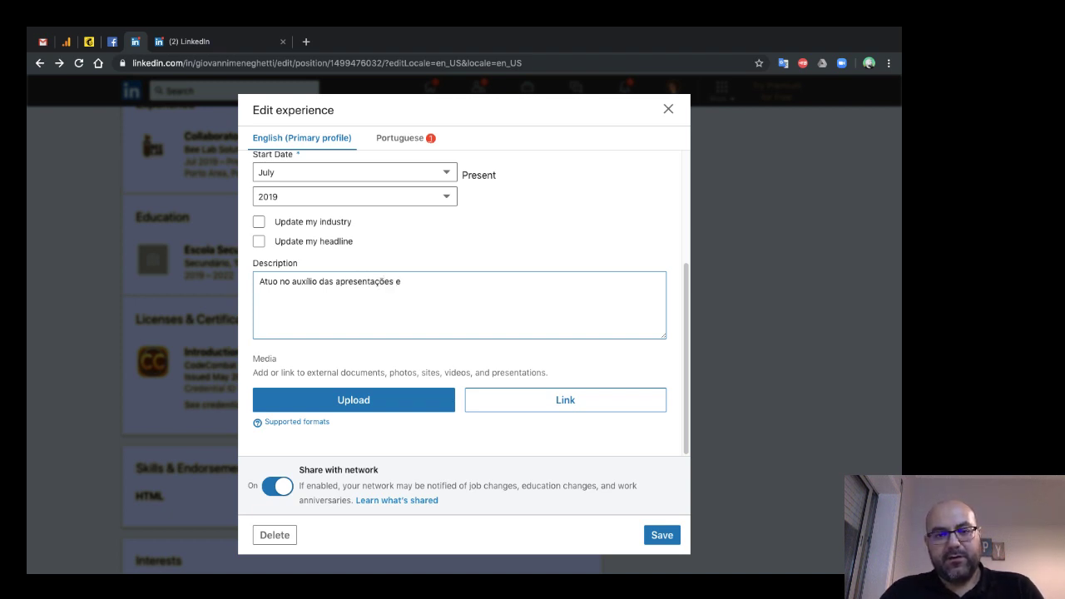
pyautogui.write(' ges')
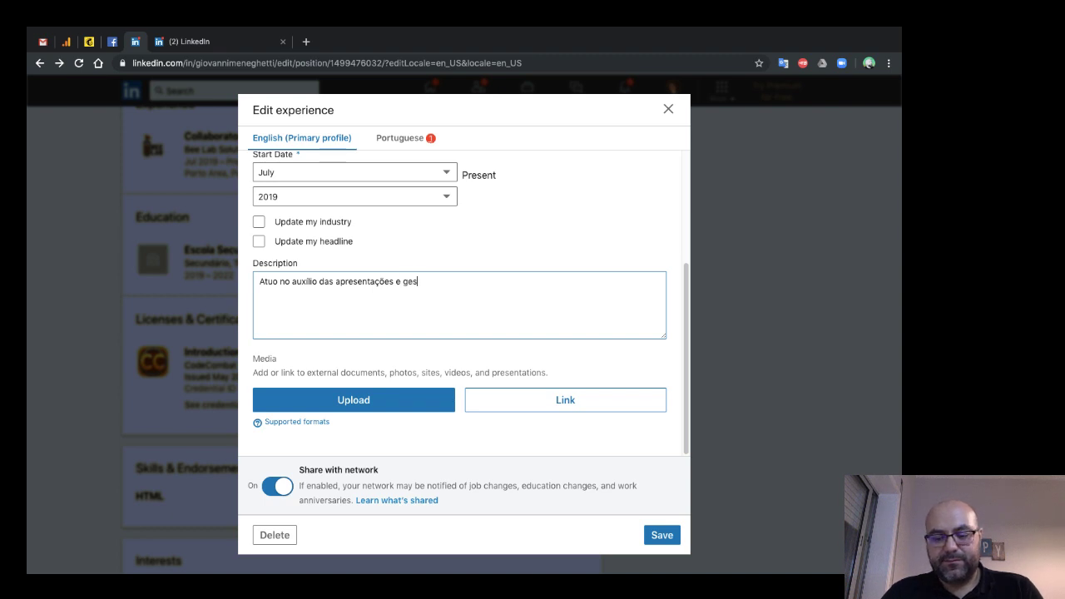
pyautogui.write('tão')
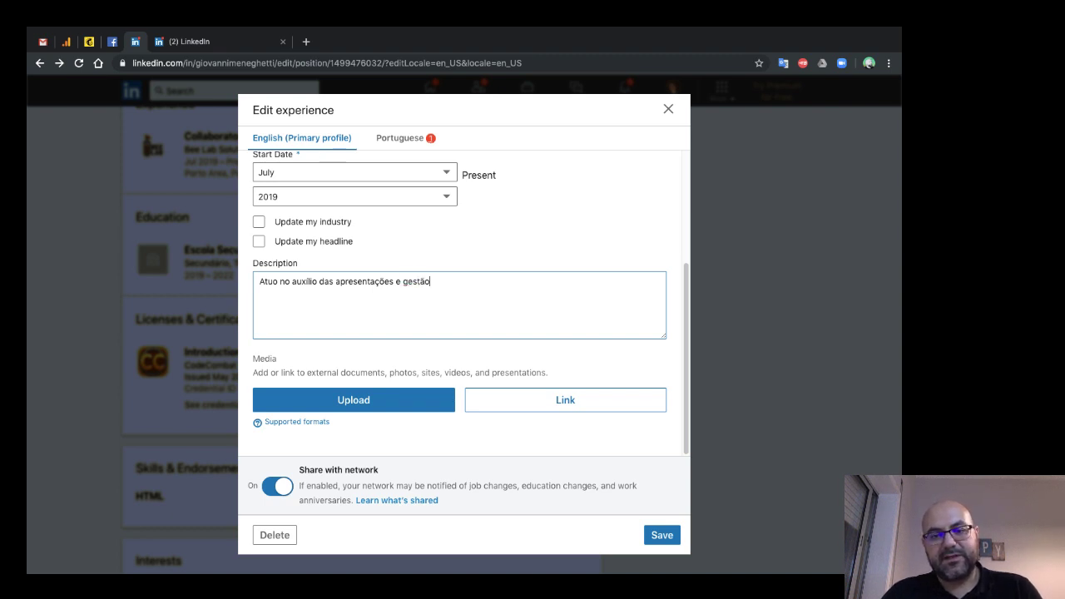
pyautogui.write(' das redes ')
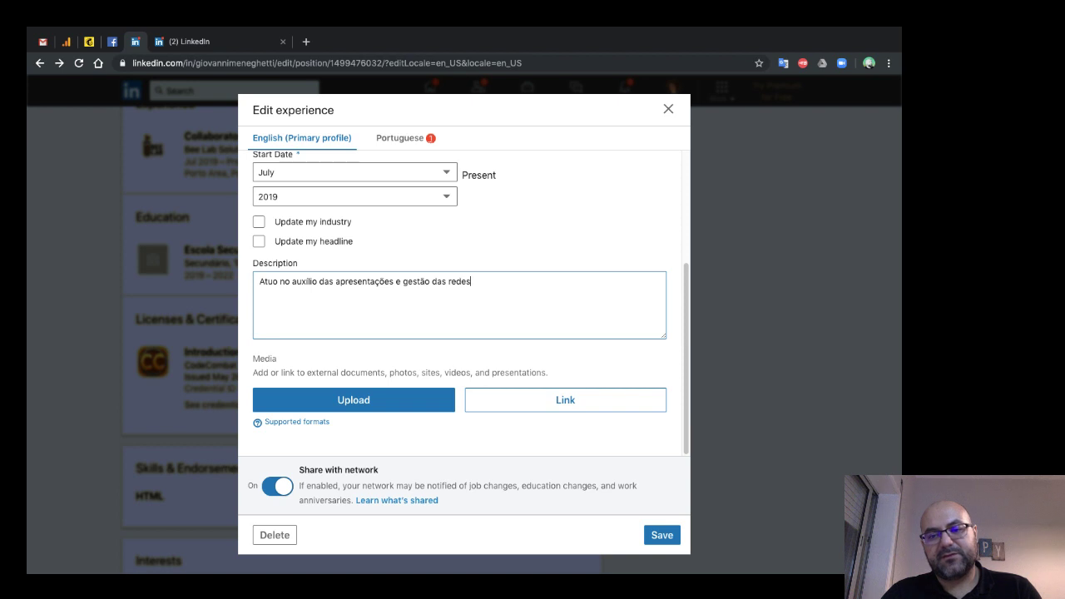
pyautogui.write('sociais.')
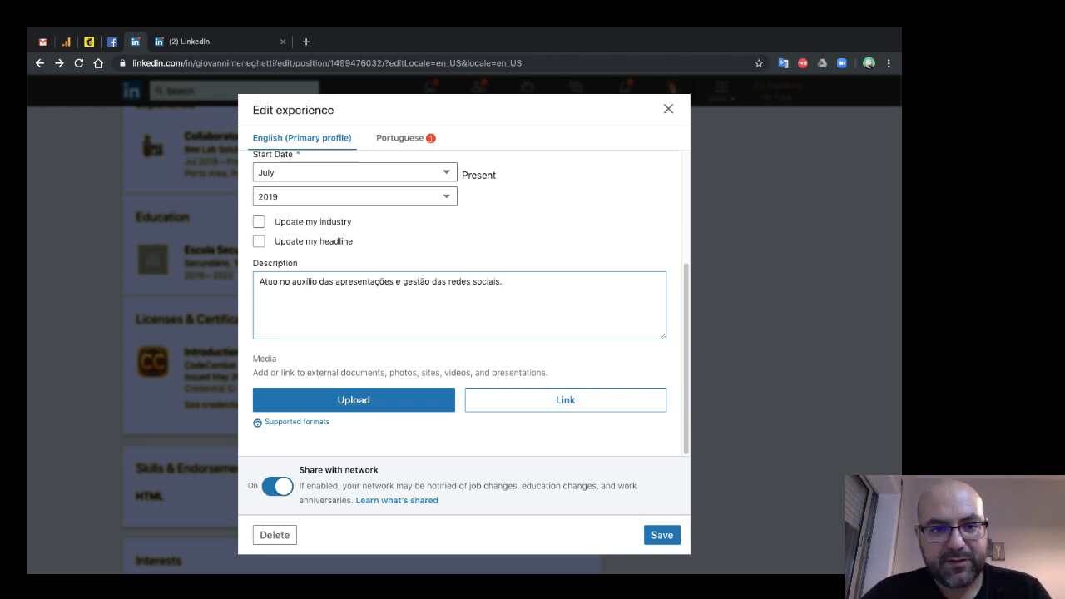
# - Copy the same description into the Portuguese version of the entry
pyautogui.press('Escape')
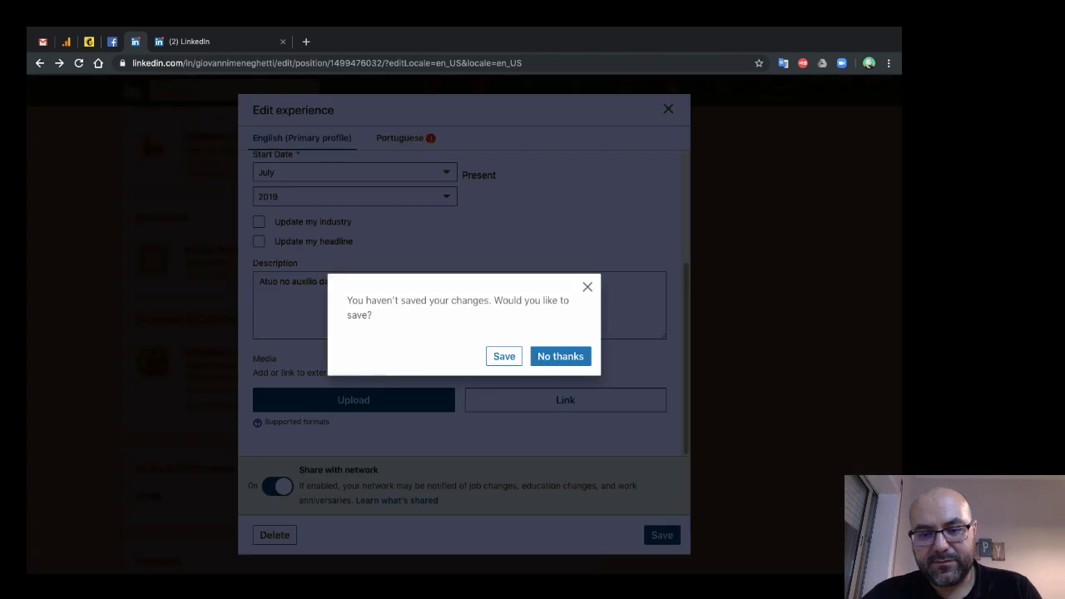
pyautogui.press('Escape')
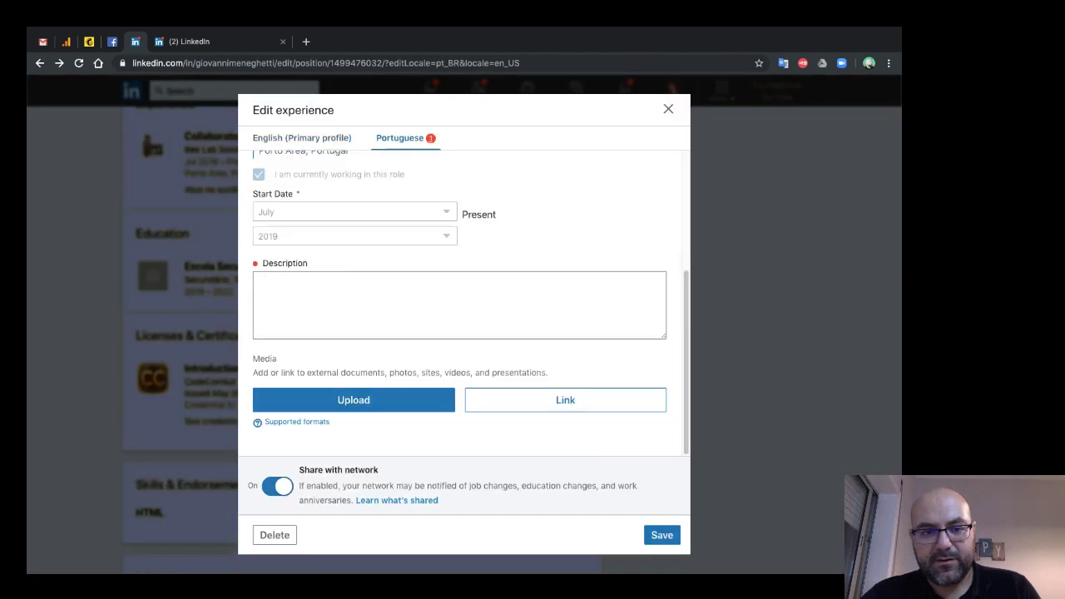
pyautogui.press('super+a')
pyautogui.press('super+c')
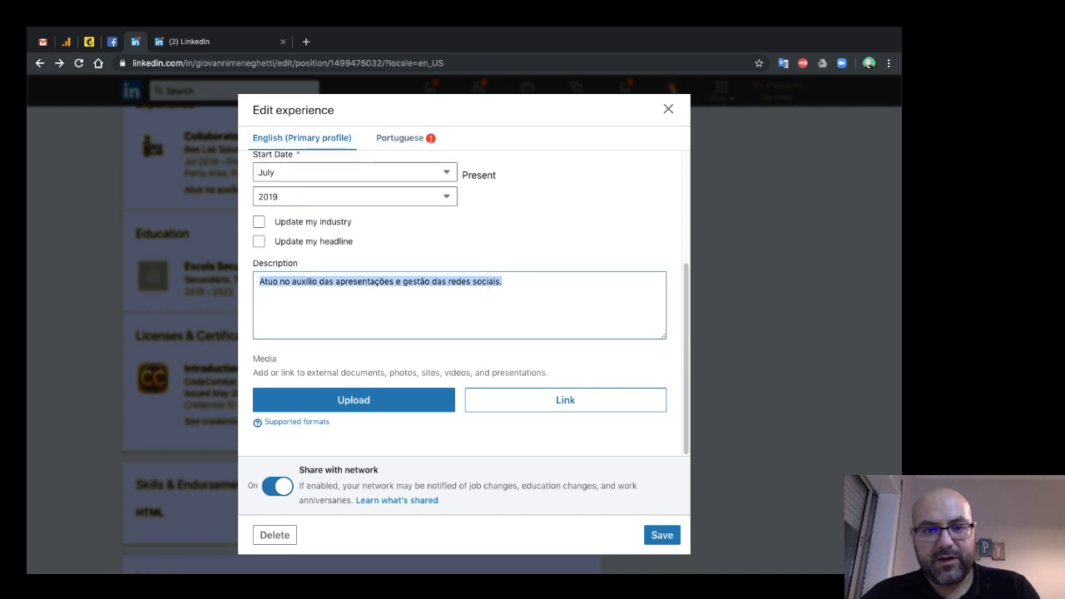
pyautogui.press('Escape')
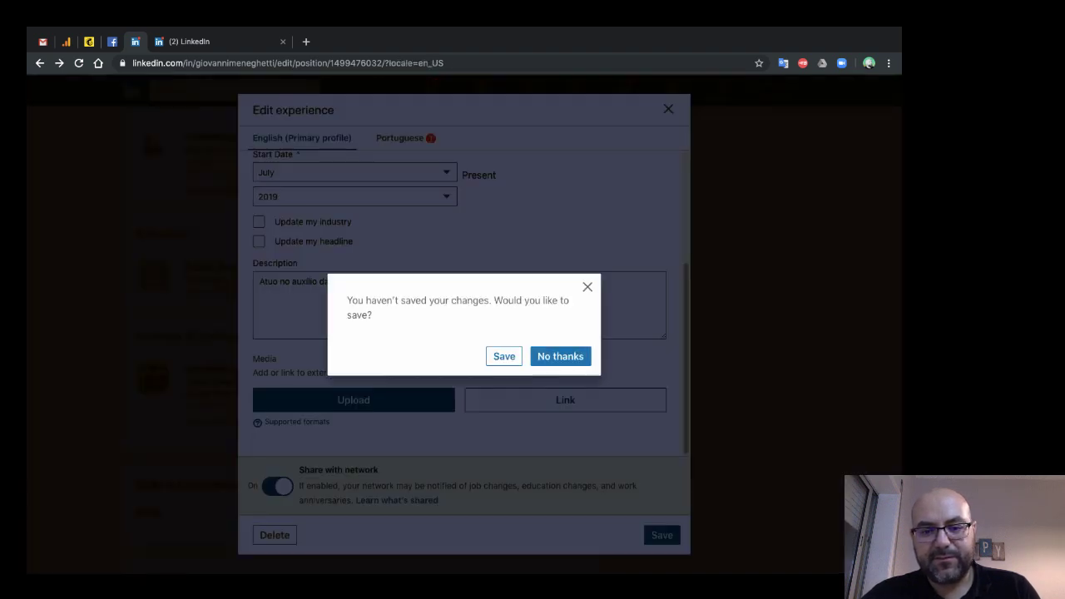
pyautogui.press('Escape')
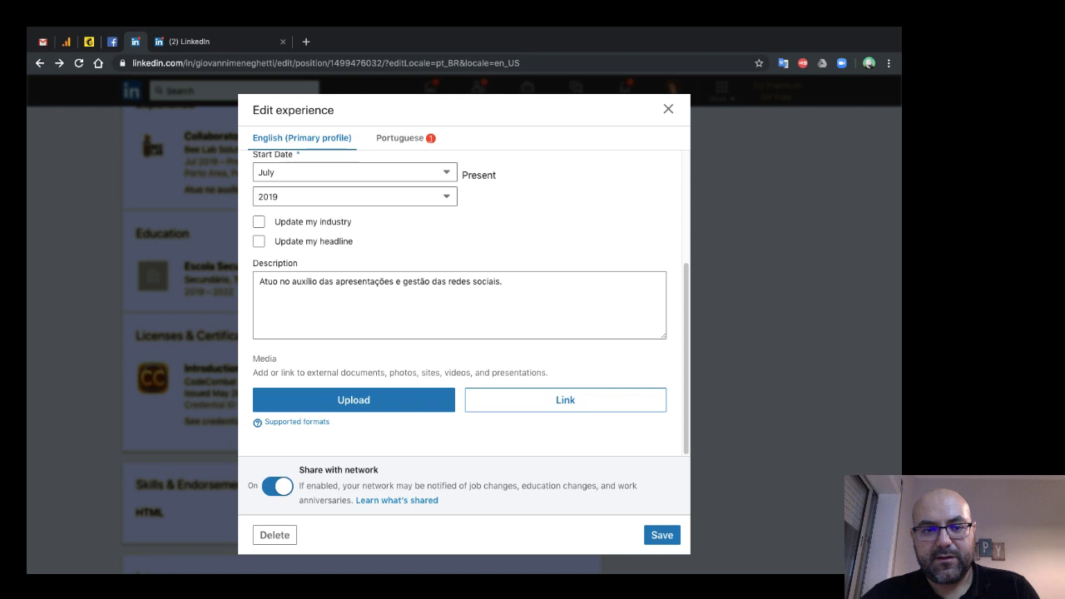
pyautogui.press('super+v')
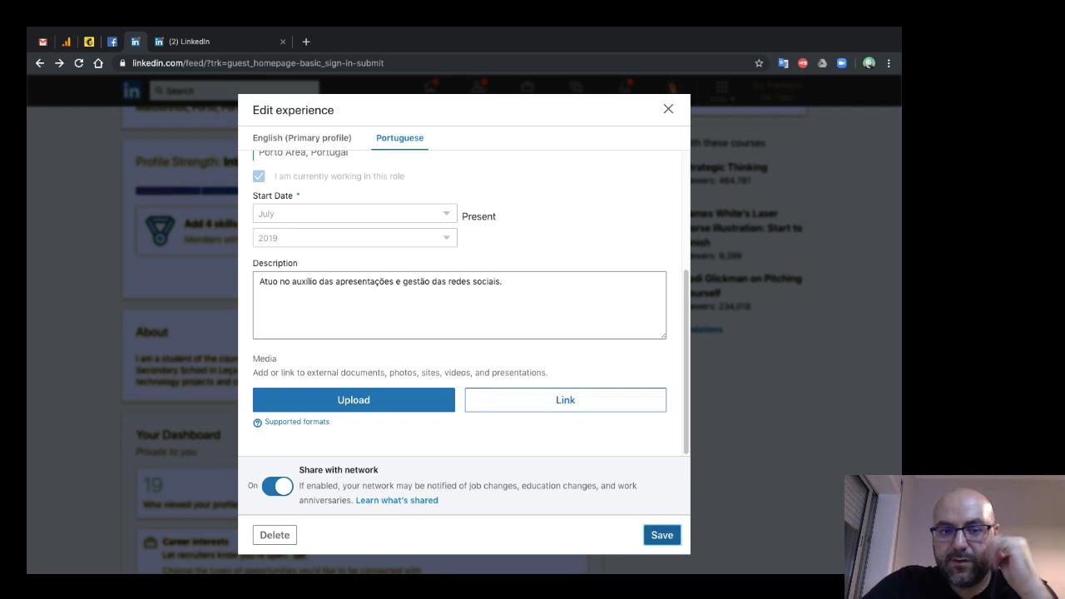
# - Save the experience entry, then view your own profile down to its Experience section
pyautogui.click(662, 535)
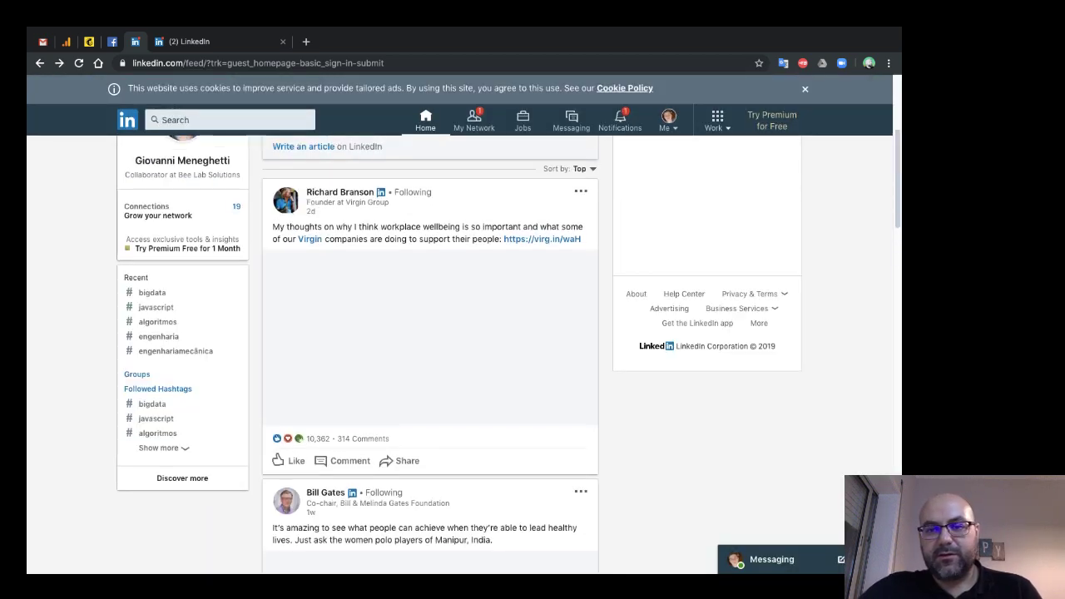
pyautogui.click(668, 120)
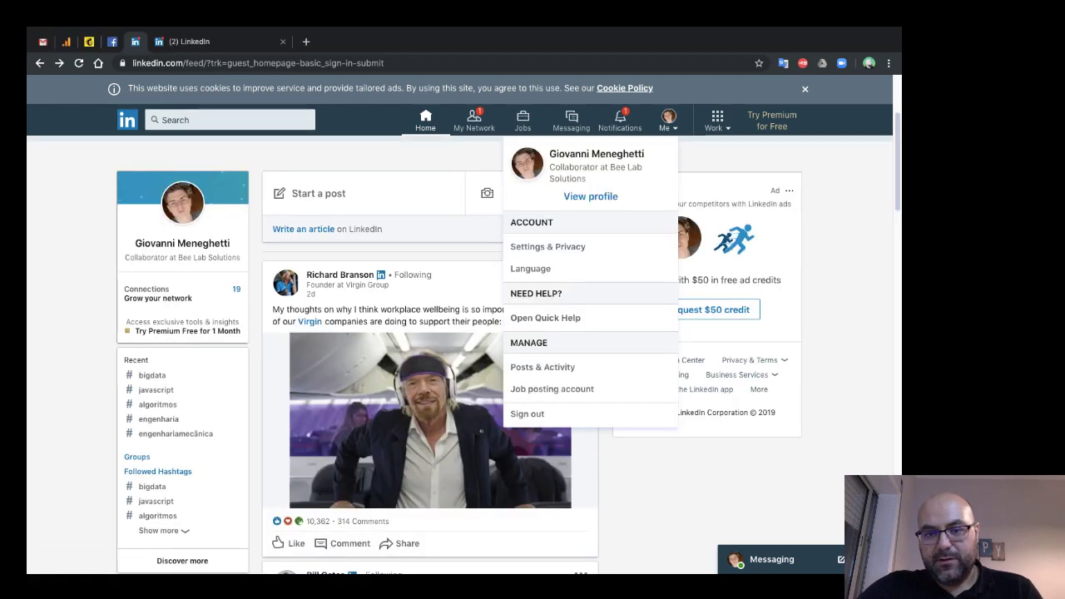
pyautogui.click(590, 196)
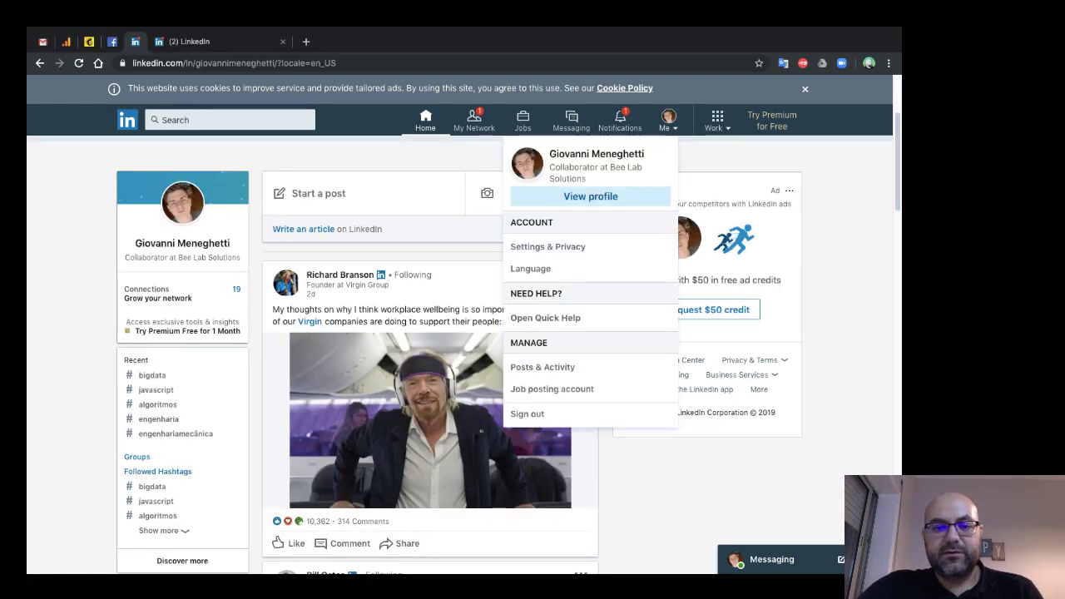
pyautogui.scroll(-3, 499, 350)
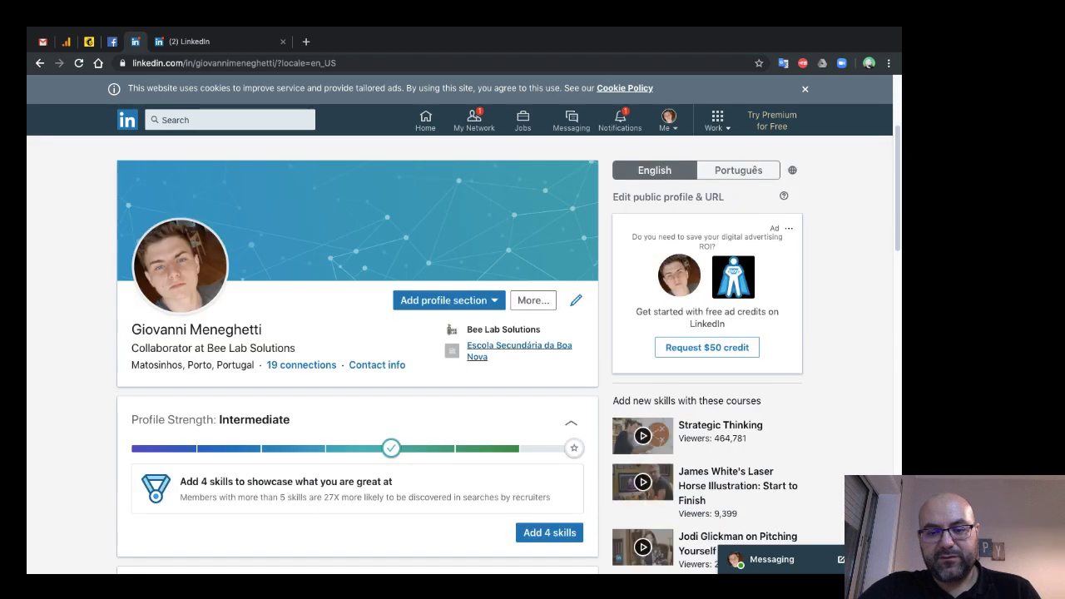
pyautogui.scroll(-9, 357, 354)
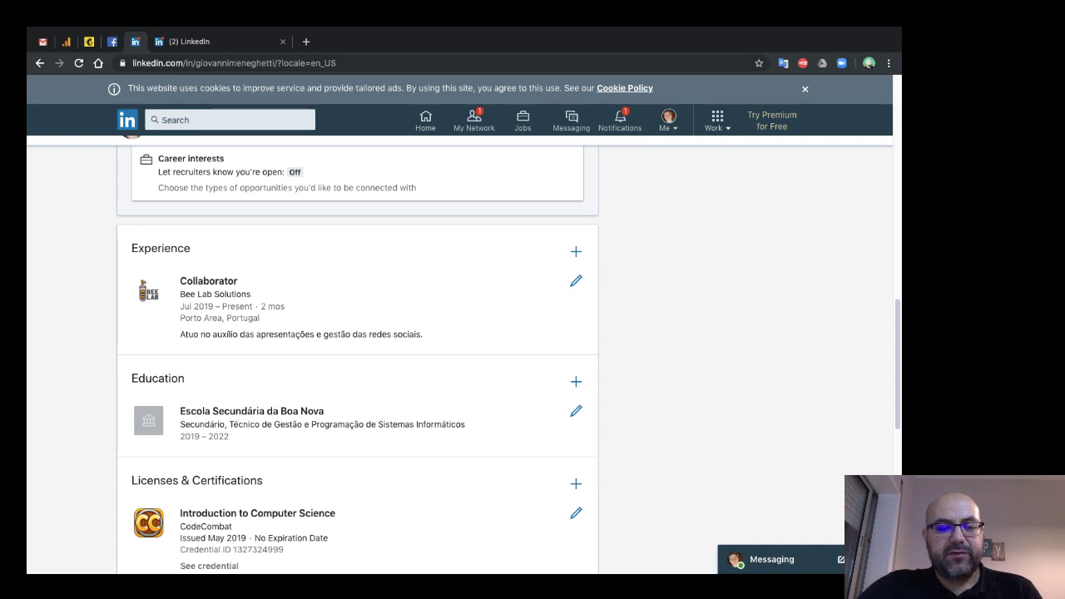
pyautogui.moveTo(273, 334); pyautogui.dragTo(363, 334)
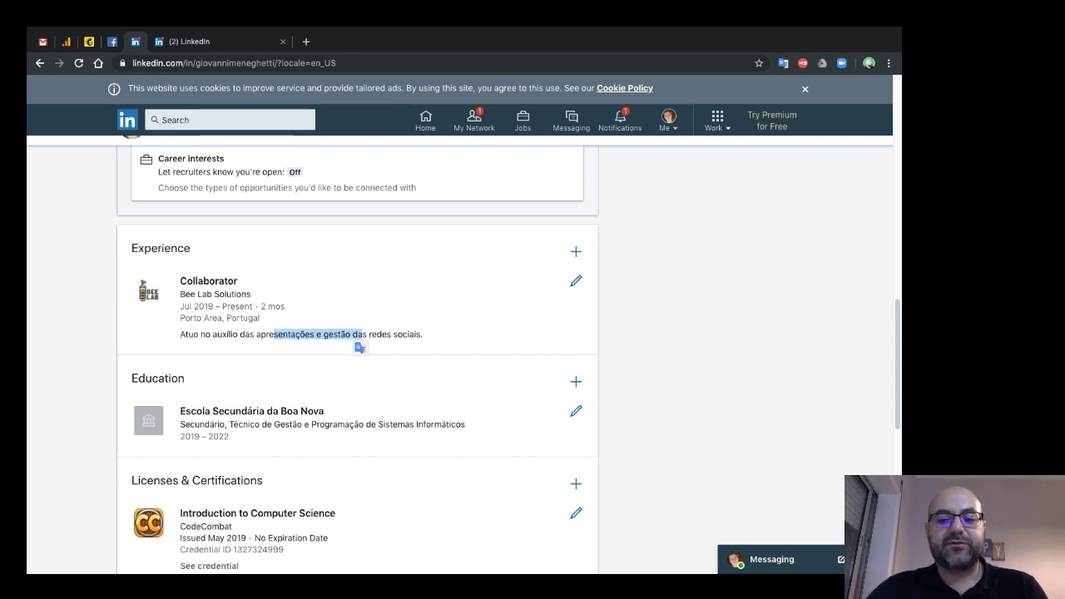
pyautogui.tripleClick(301, 333)
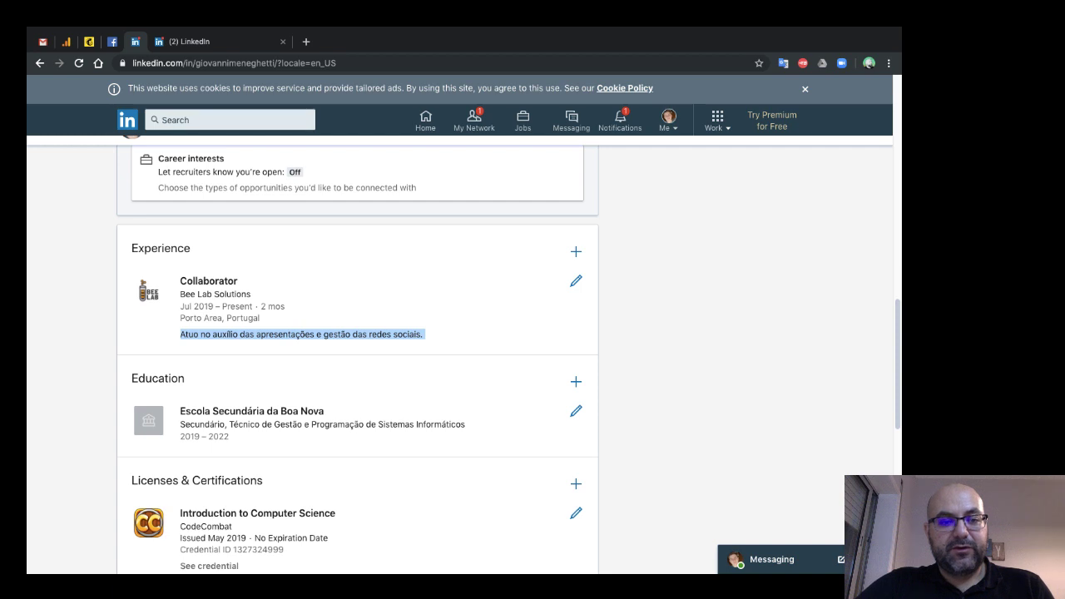
pyautogui.scroll(5, 358, 350)
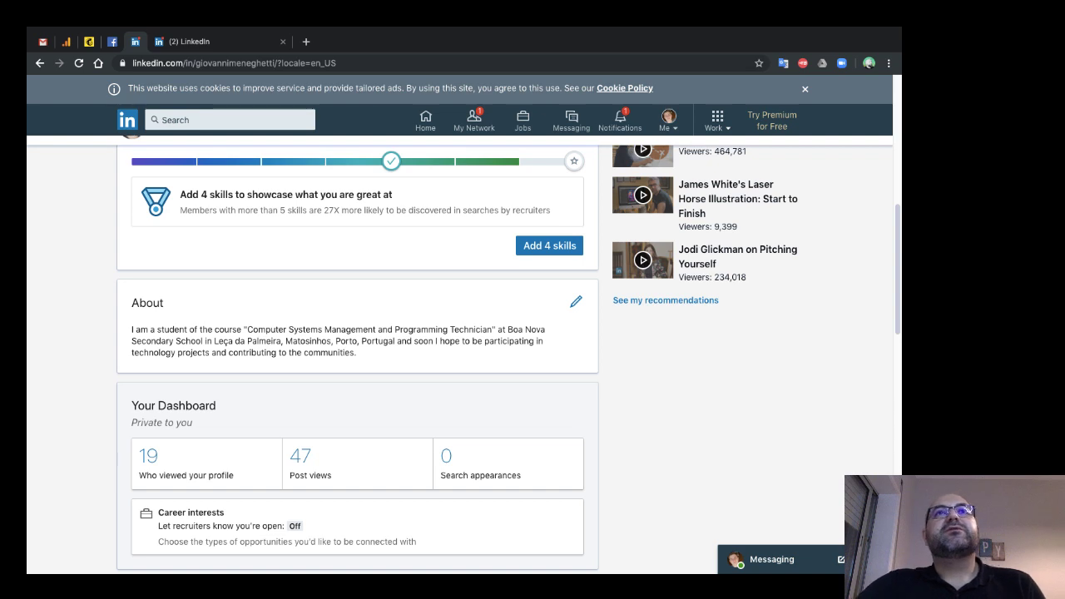
pyautogui.scroll(-2, 358, 349)
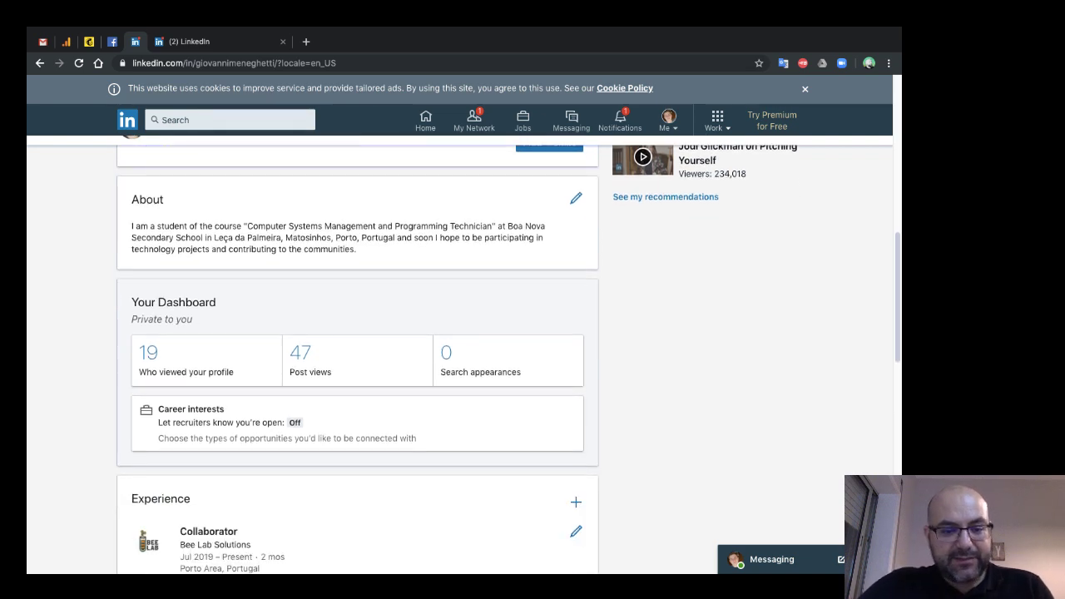
pyautogui.scroll(-2, 358, 350)
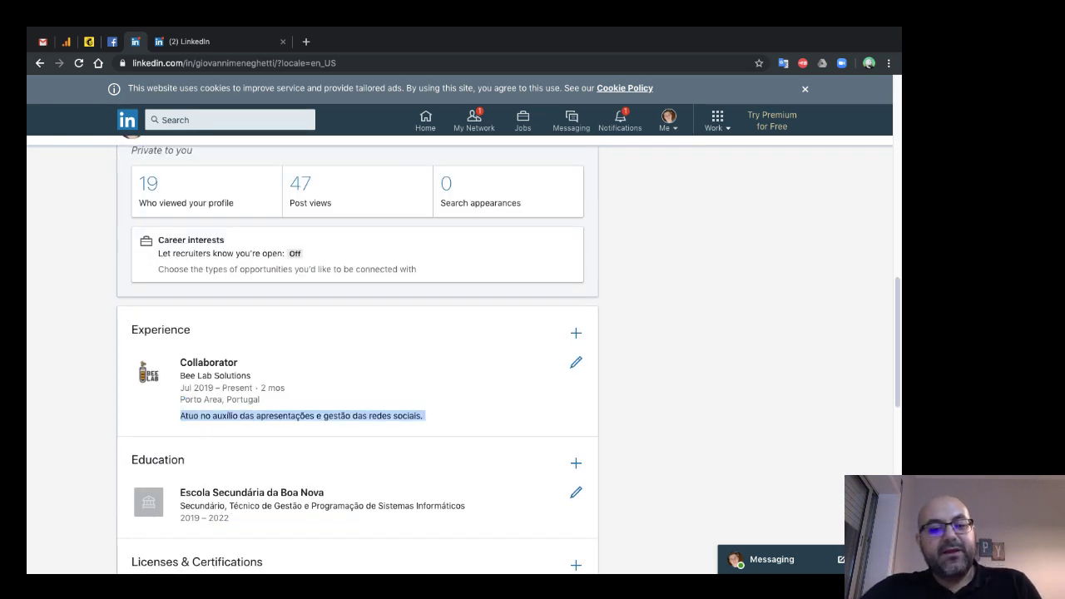
pyautogui.scroll(-2, 358, 349)
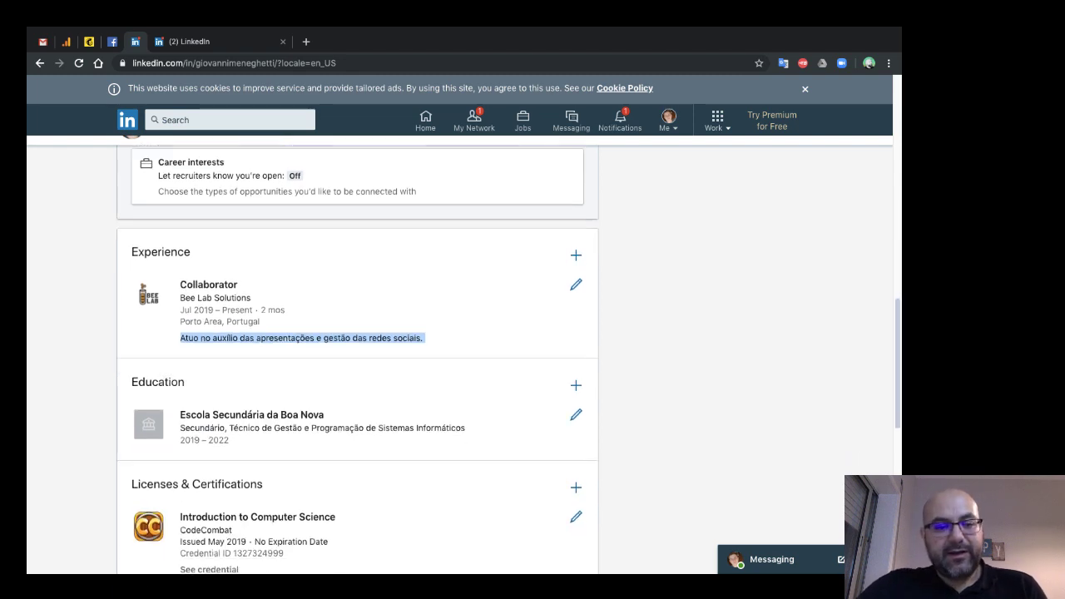
pyautogui.scroll(-1, 358, 350)
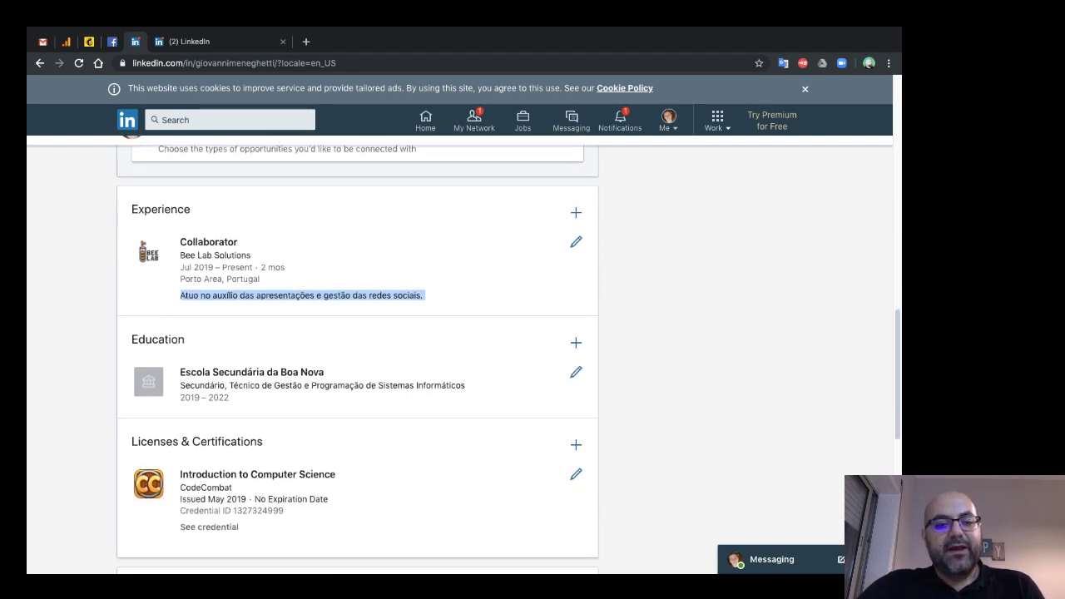
pyautogui.scroll(-1, 357, 349)
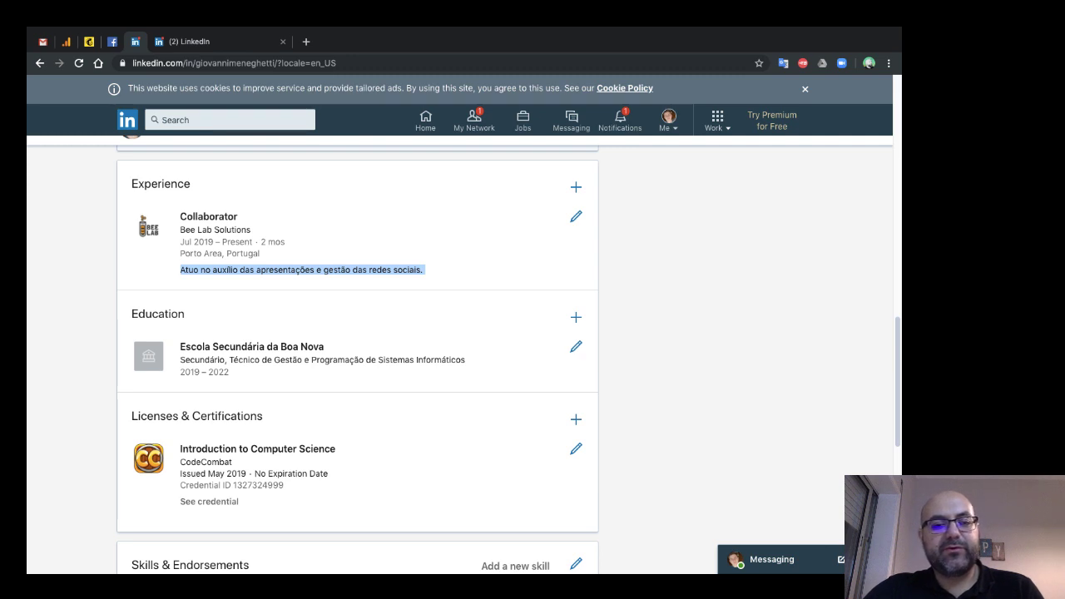
pyautogui.scroll(1, 509, 358)
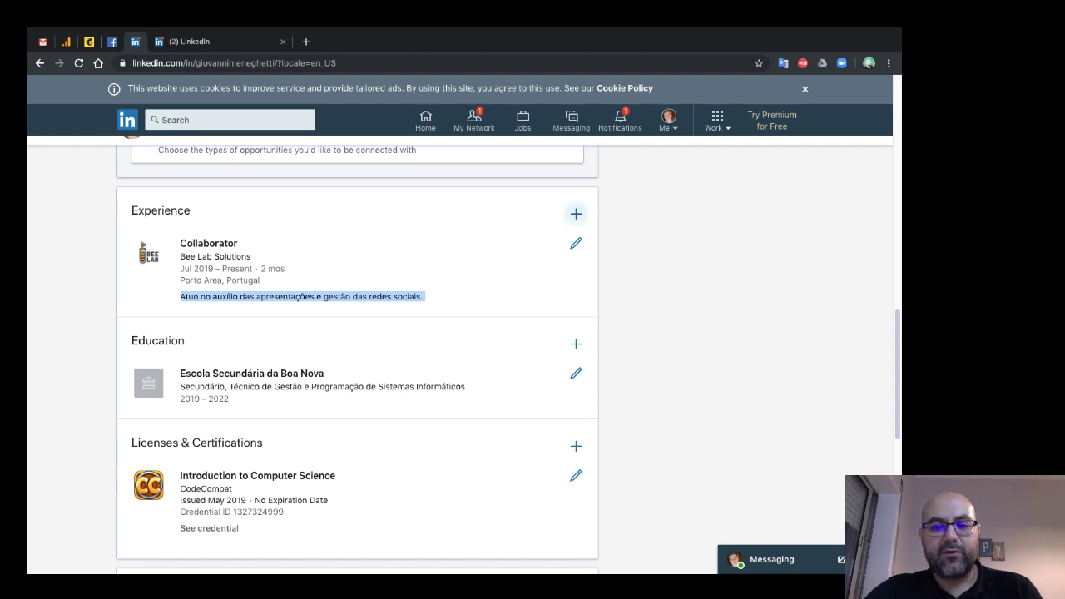
# - Start a new experience entry, typing 'Desempregado' and accepting the 'Unemployed' title suggestion
pyautogui.click(576, 214)
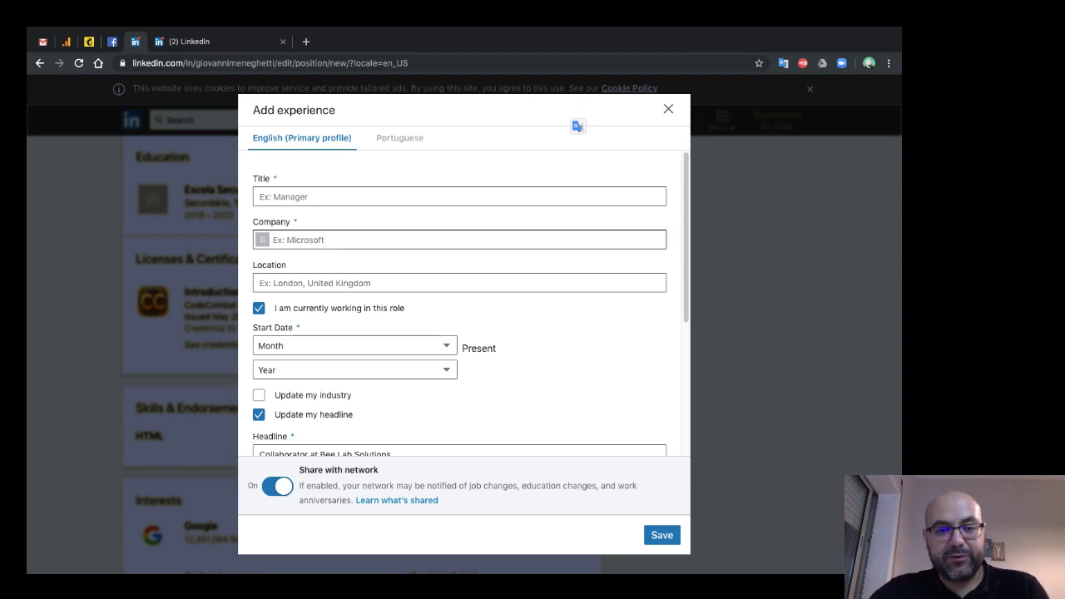
pyautogui.click(459, 196)
pyautogui.write('Des')
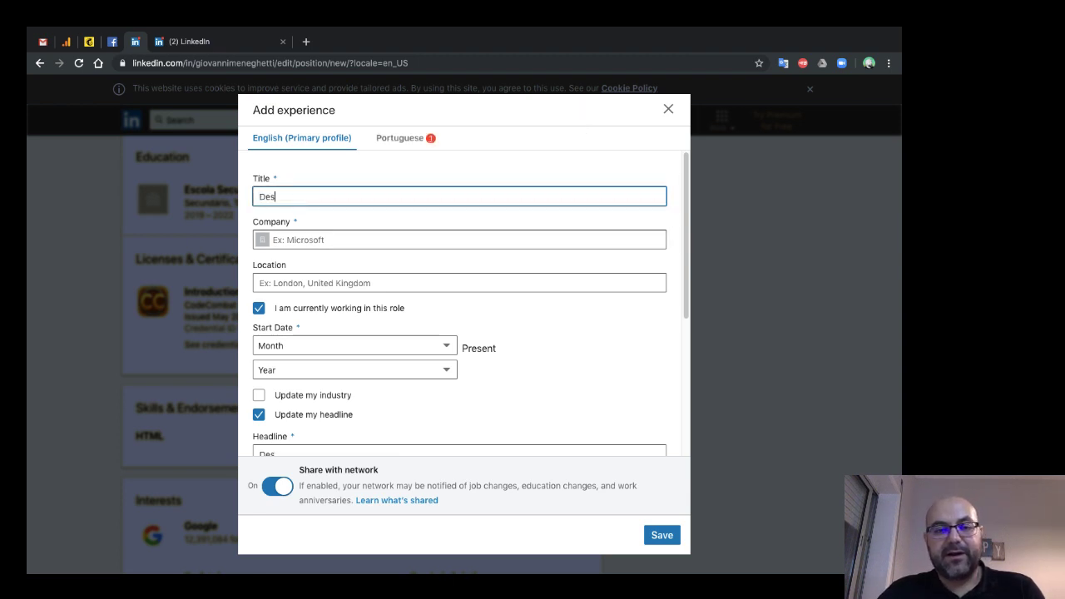
pyautogui.write('empregado')
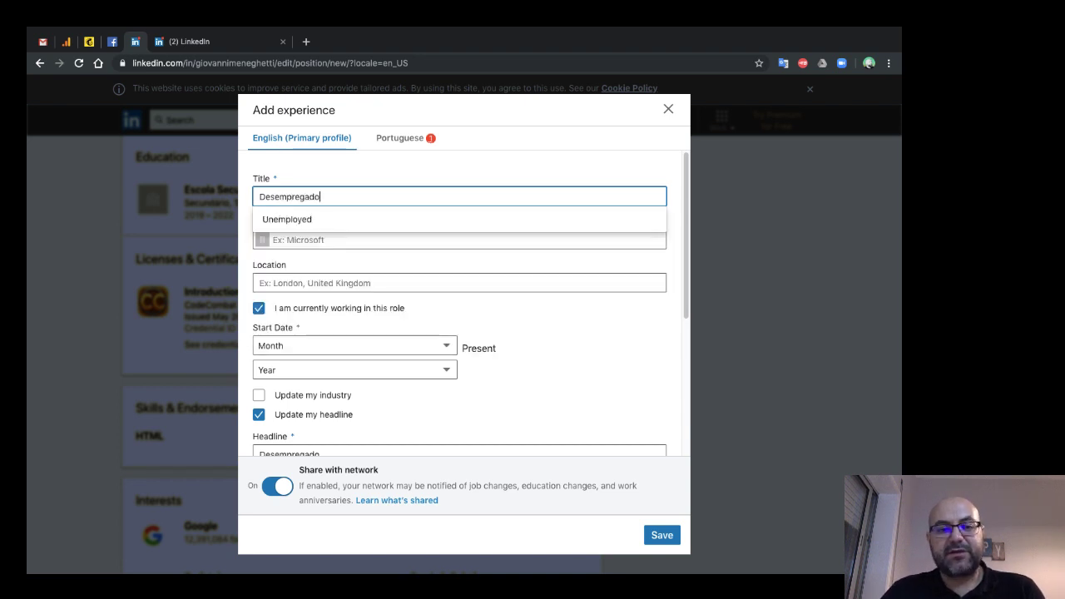
pyautogui.press('Down')
pyautogui.hotkey('ctrl', 'a')
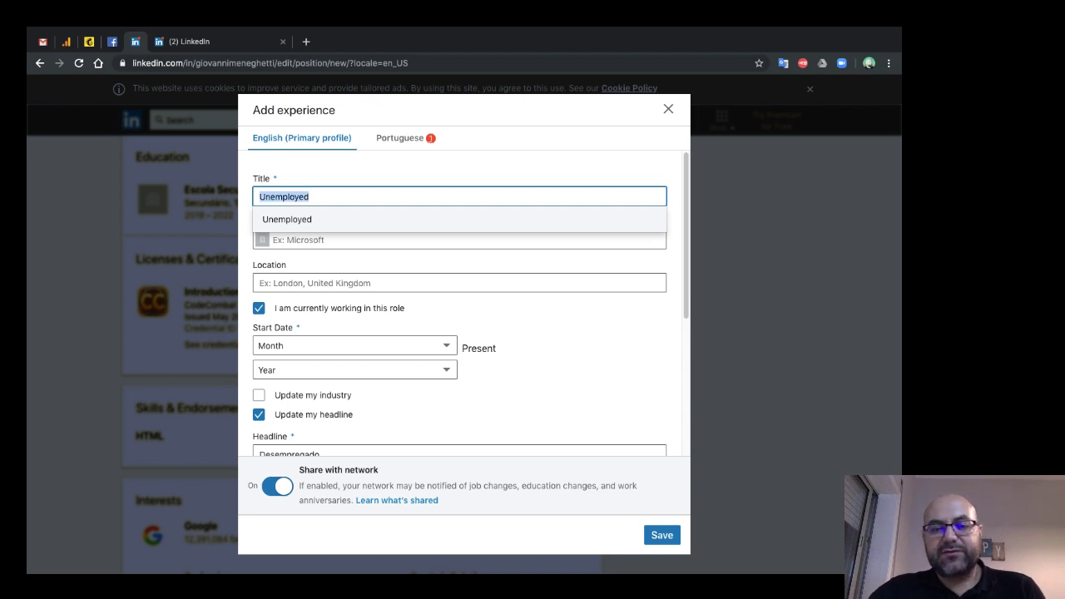
pyautogui.press('Return')
pyautogui.press('Tab')
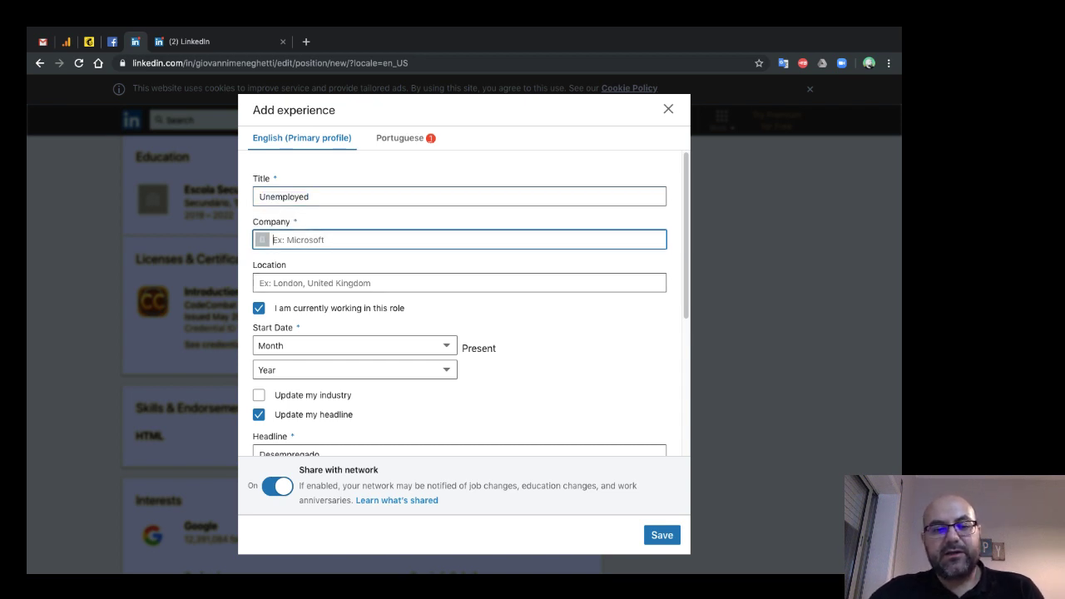
pyautogui.press('Tab')
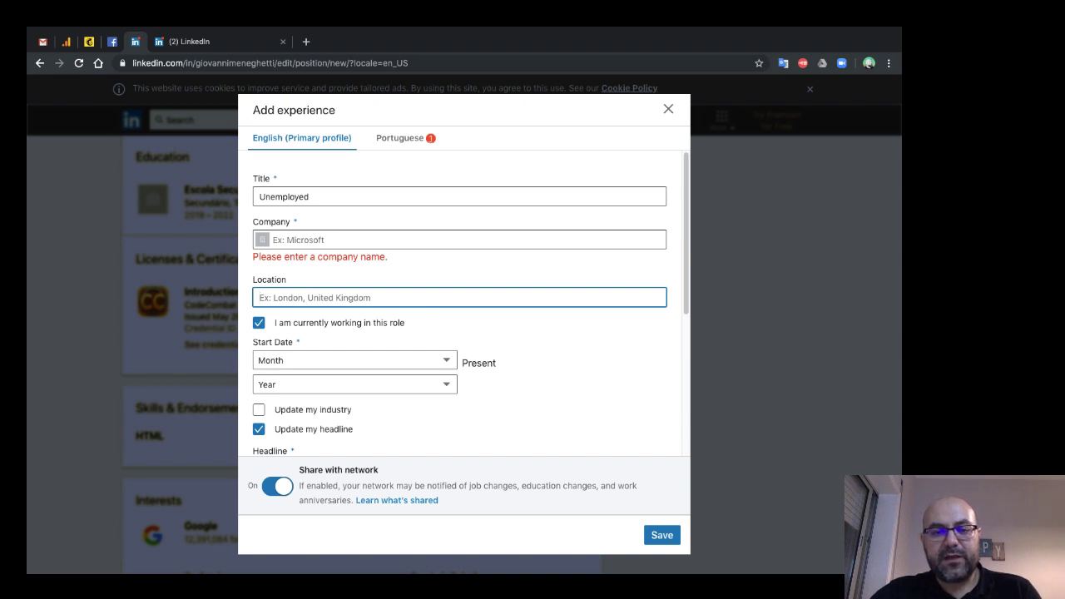
# - Enter and erase trial text in the Company field, leaving it blank
pyautogui.click(275, 239)
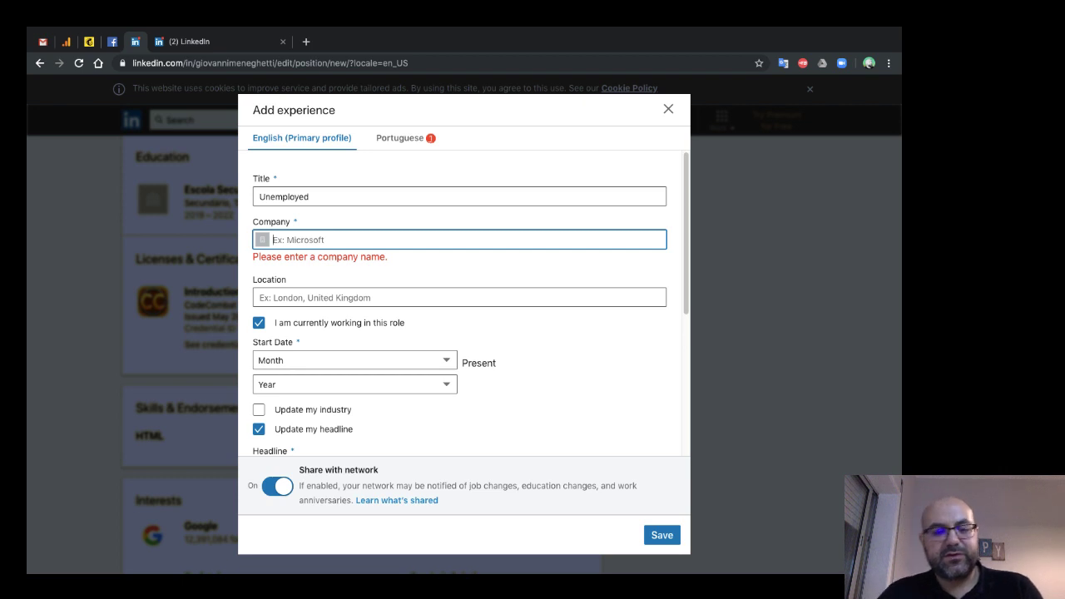
pyautogui.write('oo')
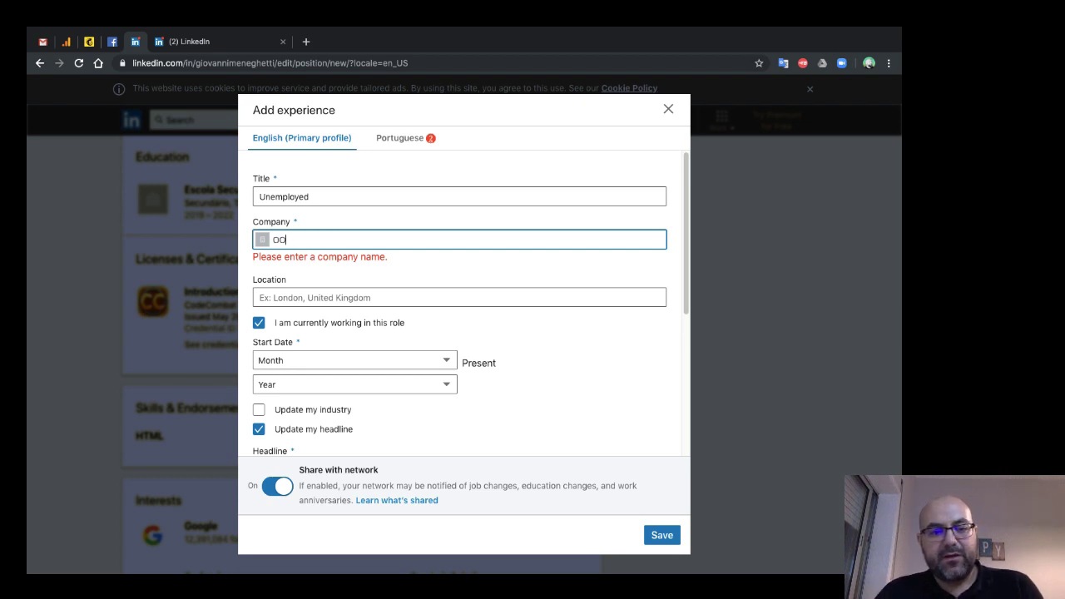
pyautogui.press('BackSpace')
pyautogui.press('BackSpace')
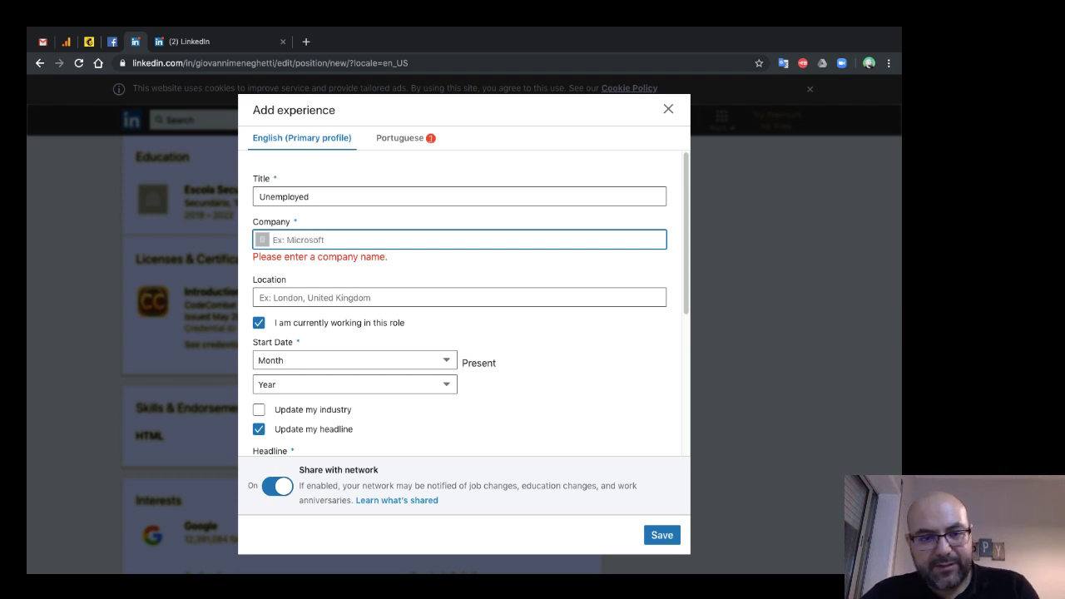
pyautogui.write('ta')
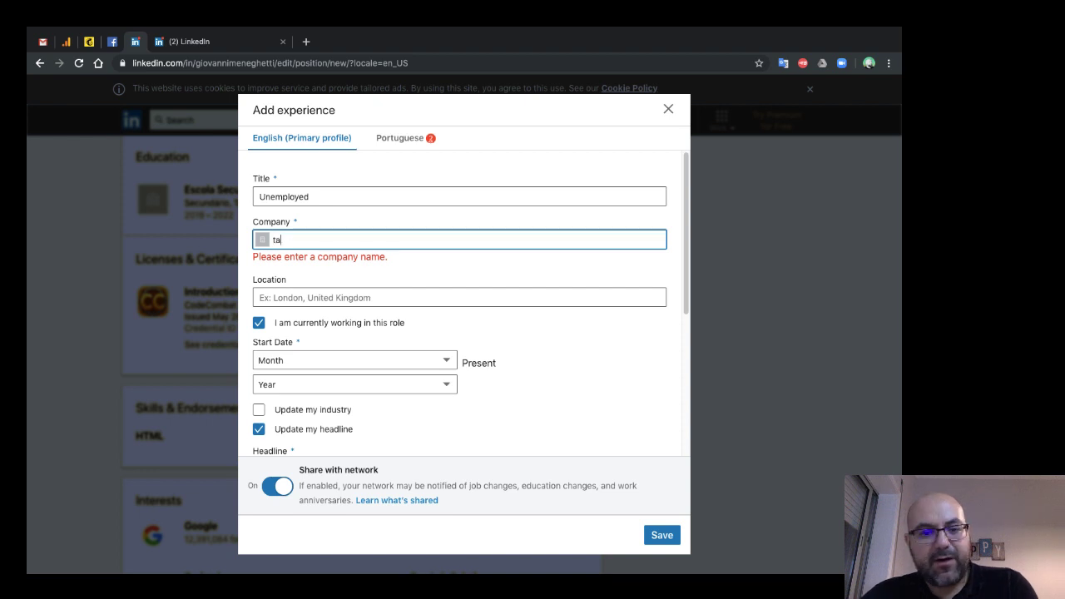
pyautogui.press('BackSpace')
pyautogui.press('BackSpace')
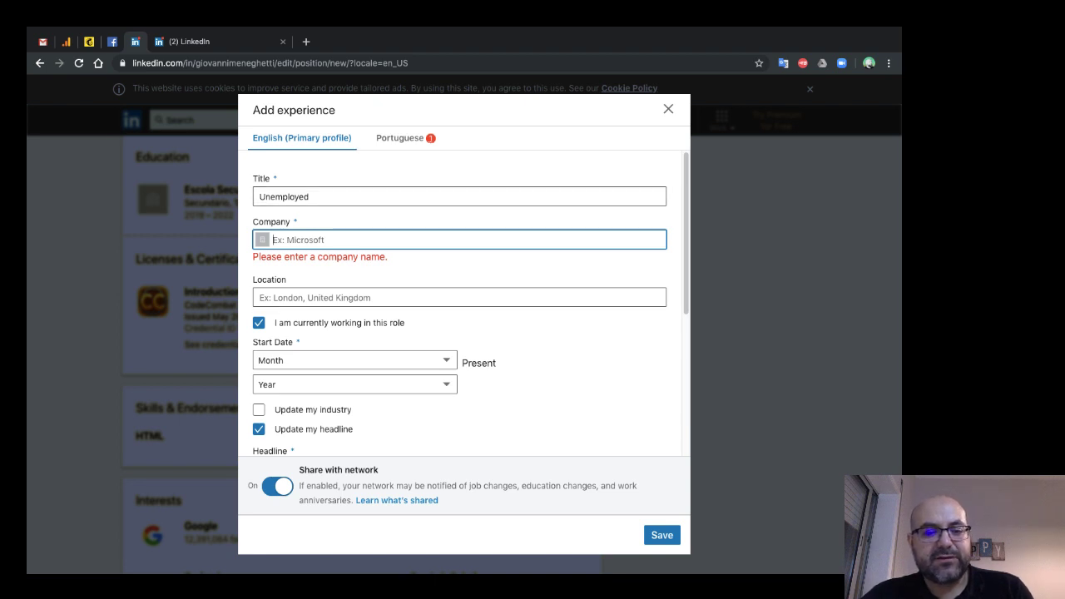
pyautogui.scroll(-4, 470, 303)
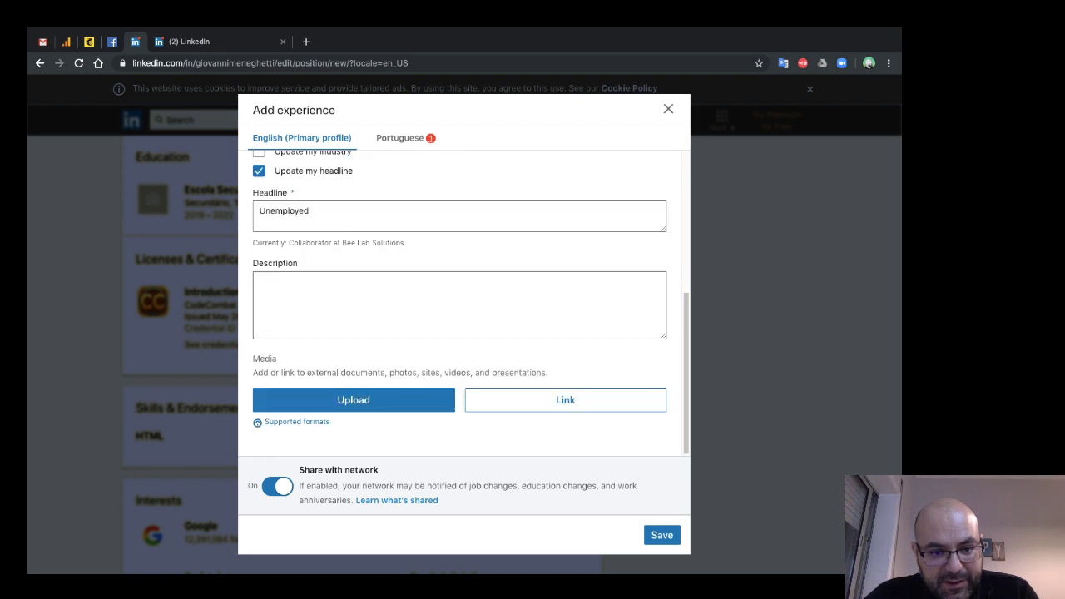
pyautogui.scroll(4, 459, 303)
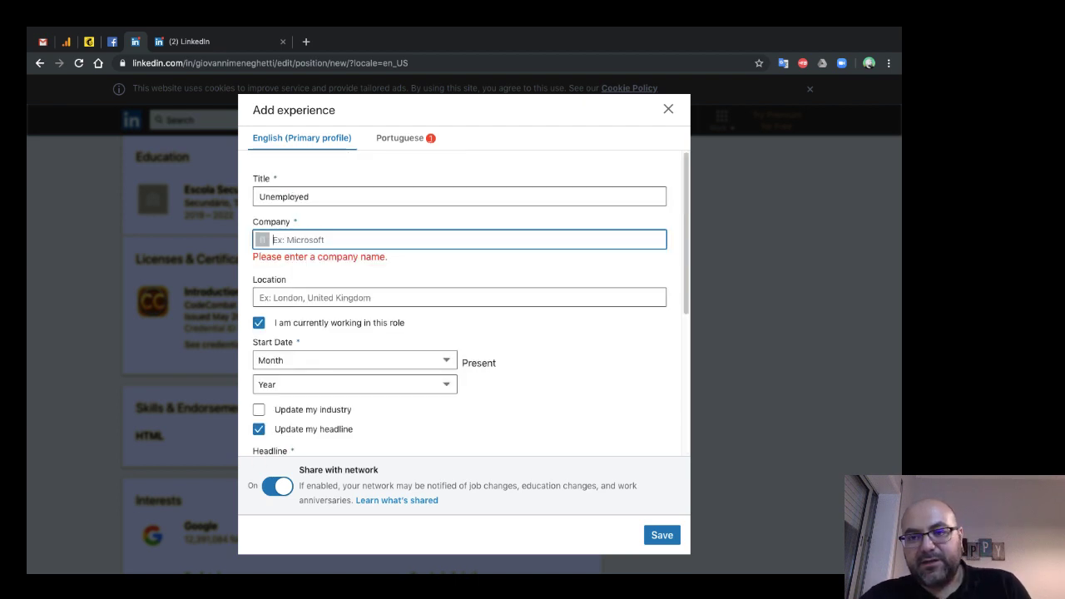
# - Close the Unemployed draft and confirm Discard in the unsaved-changes prompt
pyautogui.press('Escape')
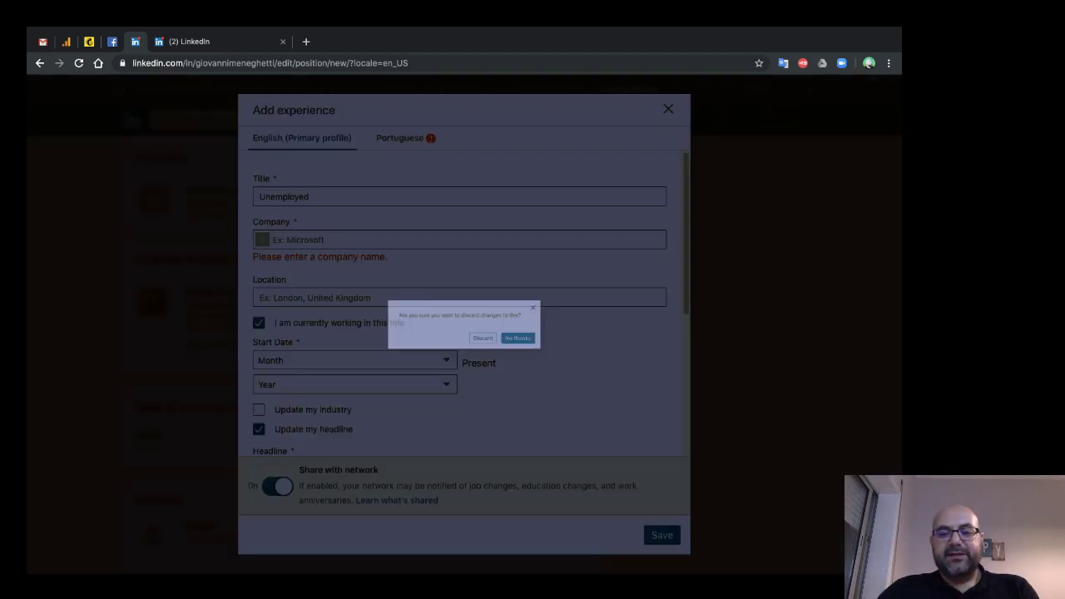
pyautogui.press('Tab')
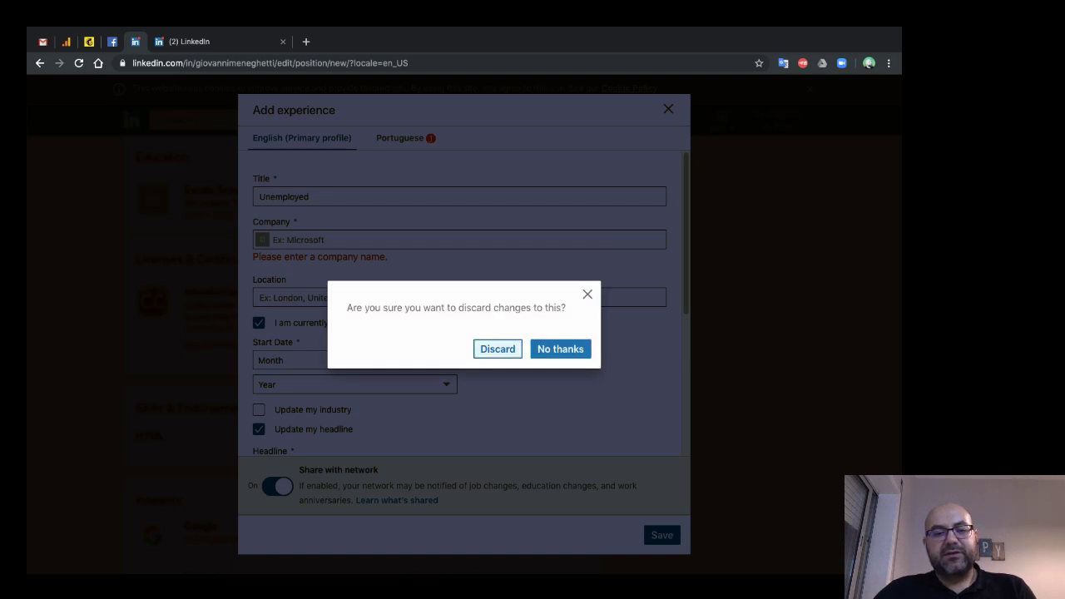
pyautogui.press('Return')
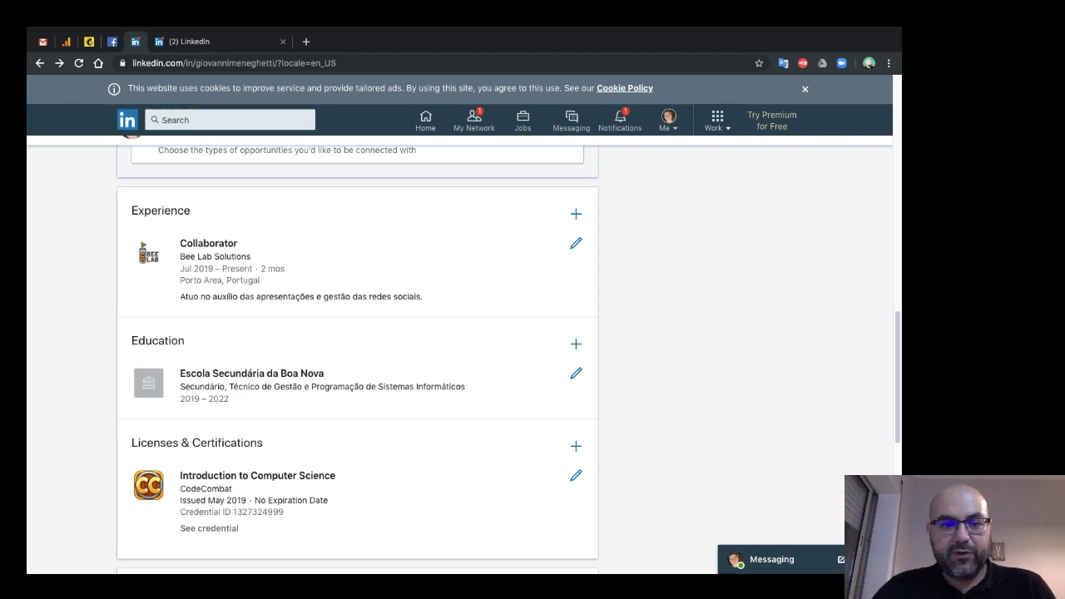
# - Scroll through the Public profile settings page, then go back to the regular profile page
pyautogui.scroll(10, 463, 349)
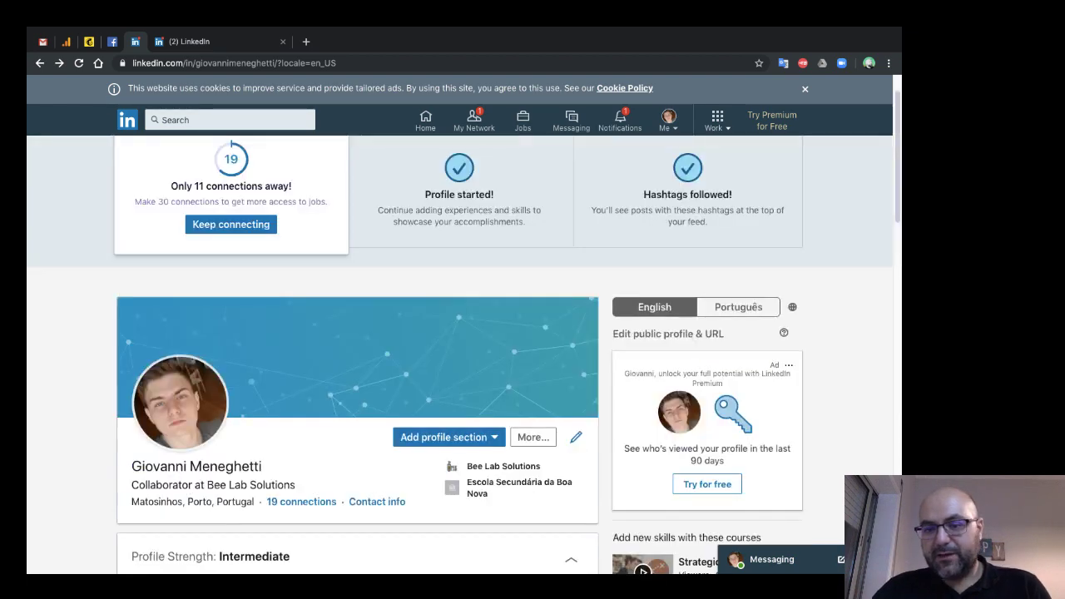
pyautogui.scroll(-2, 463, 350)
pyautogui.scroll(2, 464, 350)
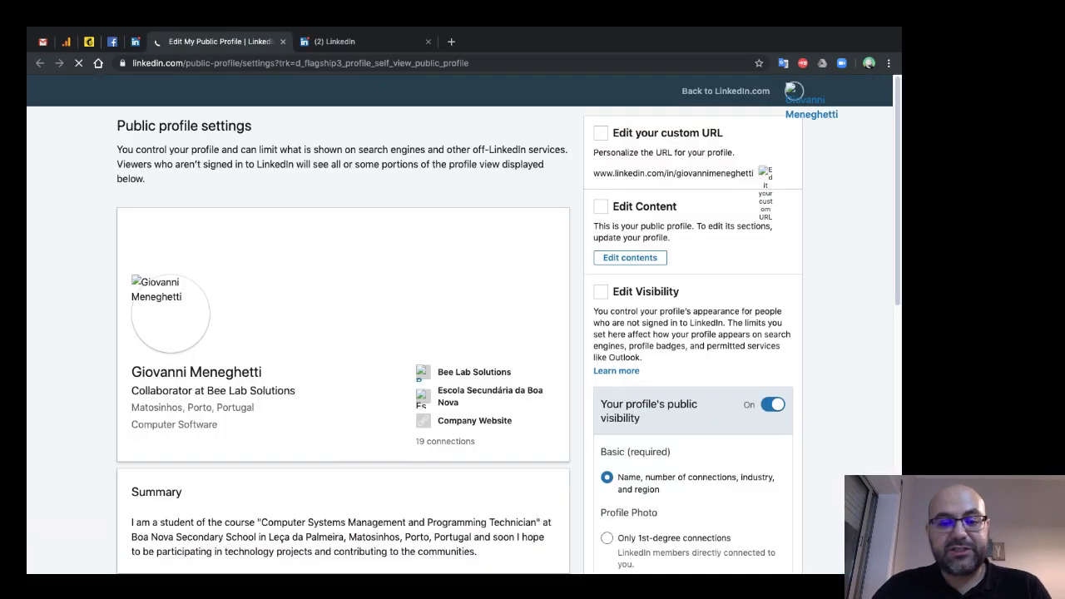
pyautogui.scroll(-3, 458, 333)
pyautogui.scroll(-4, 457, 333)
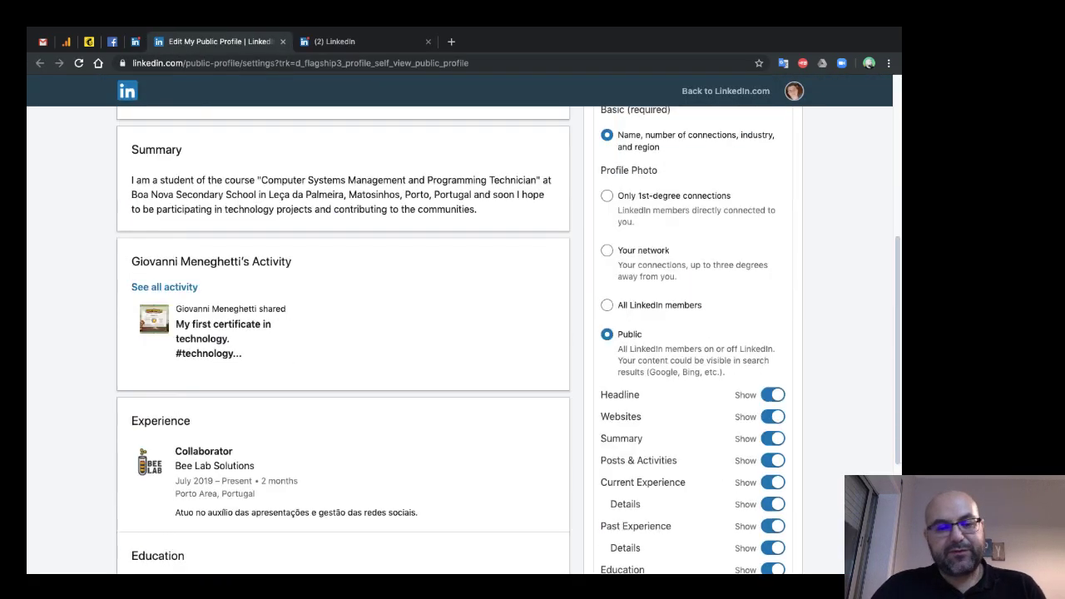
pyautogui.scroll(7, 458, 333)
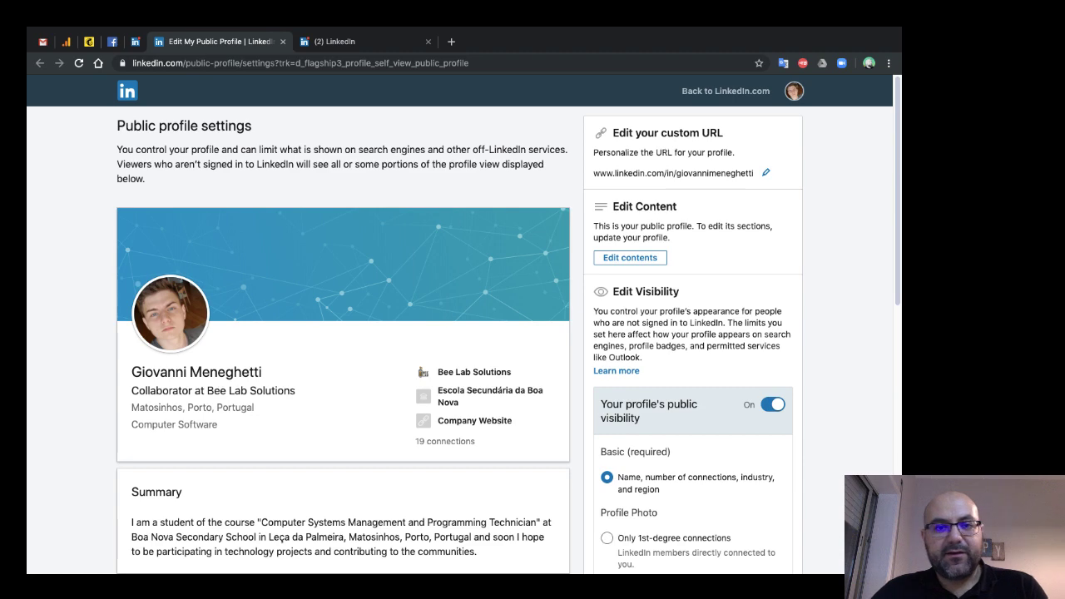
pyautogui.hotkey('alt', 'Left')
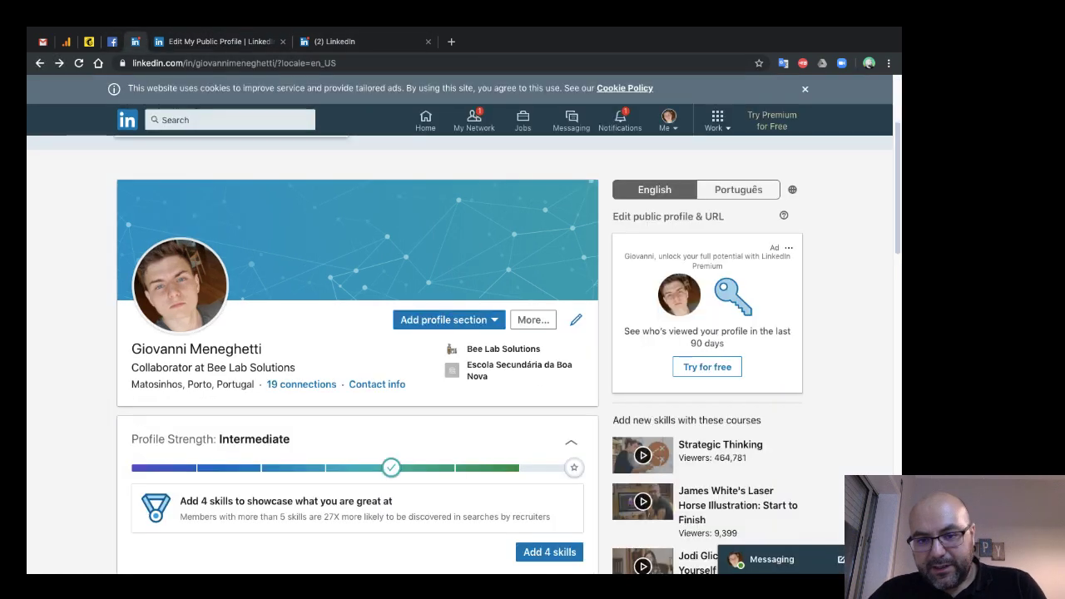
pyautogui.scroll(-2, 460, 349)
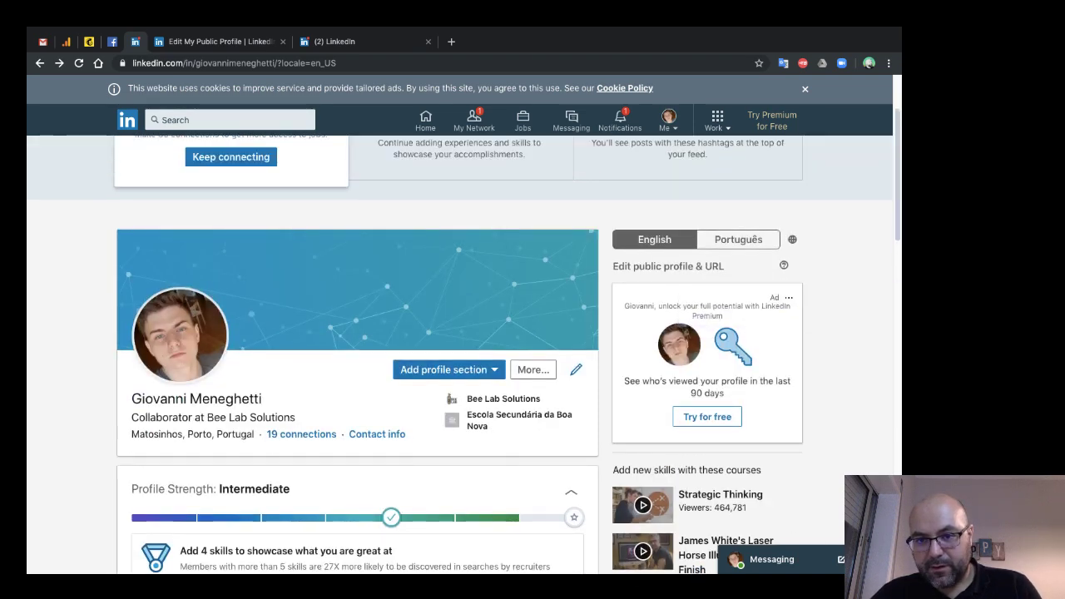
# - Open 'Edit public profile & URL' in a new tab and scroll through its settings
pyautogui.click(668, 266)
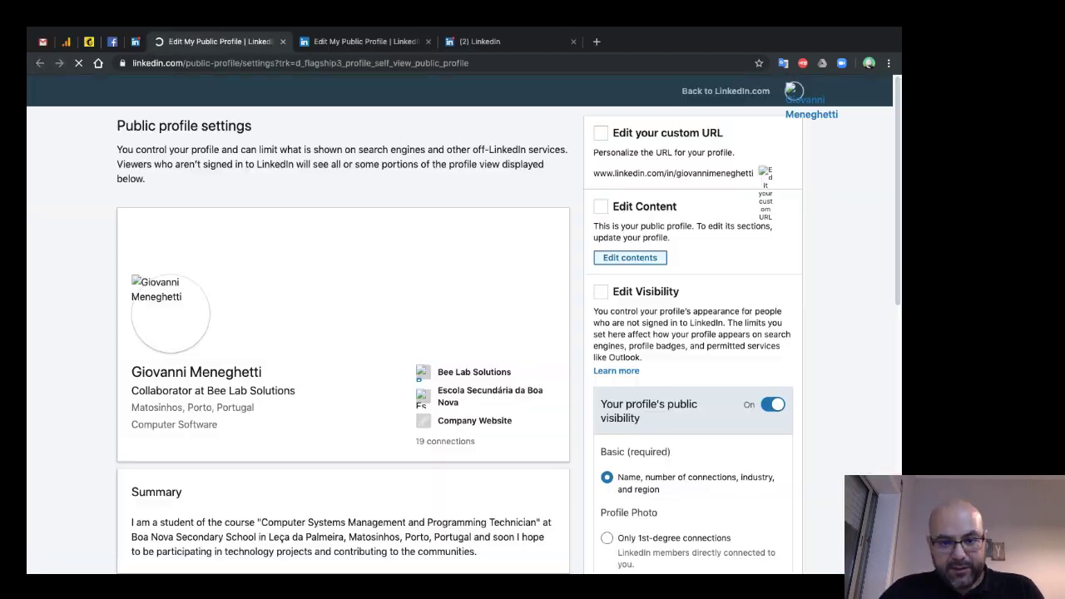
pyautogui.scroll(-4, 458, 333)
pyautogui.scroll(-3, 458, 333)
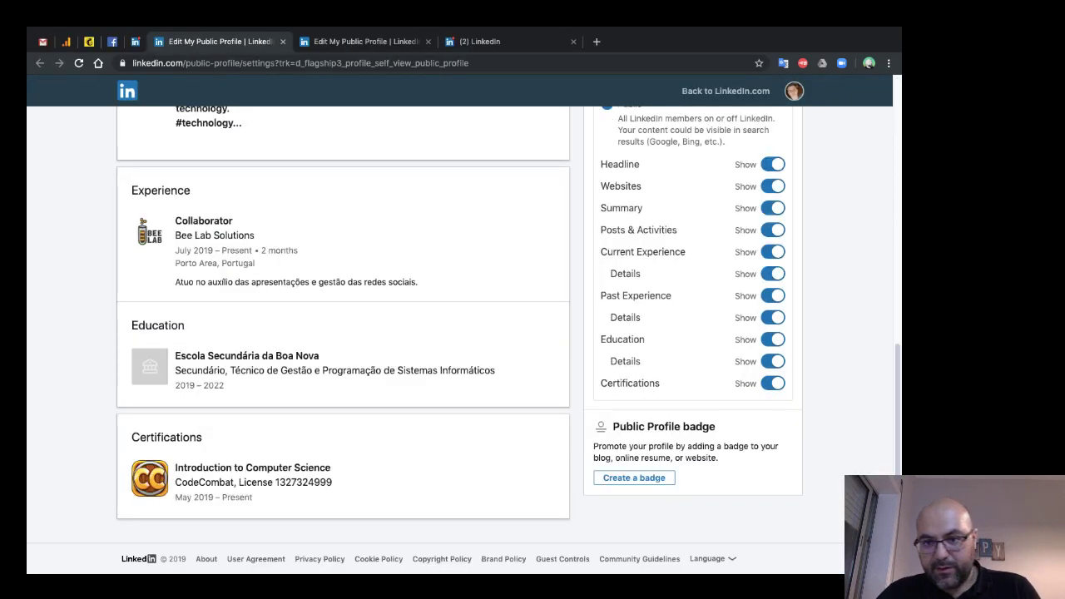
pyautogui.scroll(6, 458, 333)
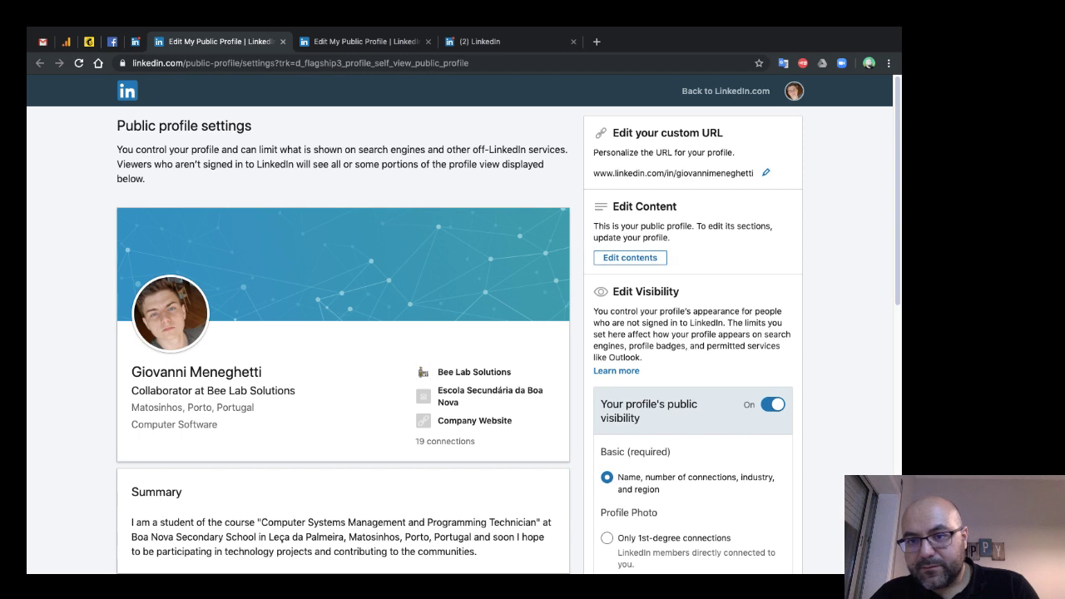
# - Use 'Edit contents' to return to the editable profile and look it over
pyautogui.click(629, 257)
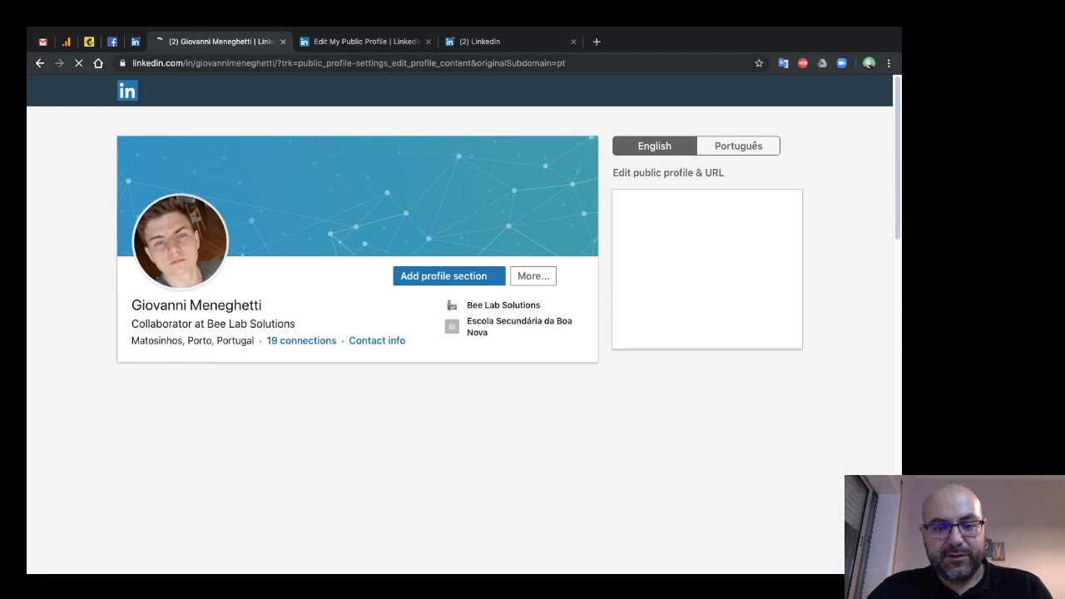
pyautogui.scroll(-3, 358, 333)
pyautogui.scroll(2, 358, 333)
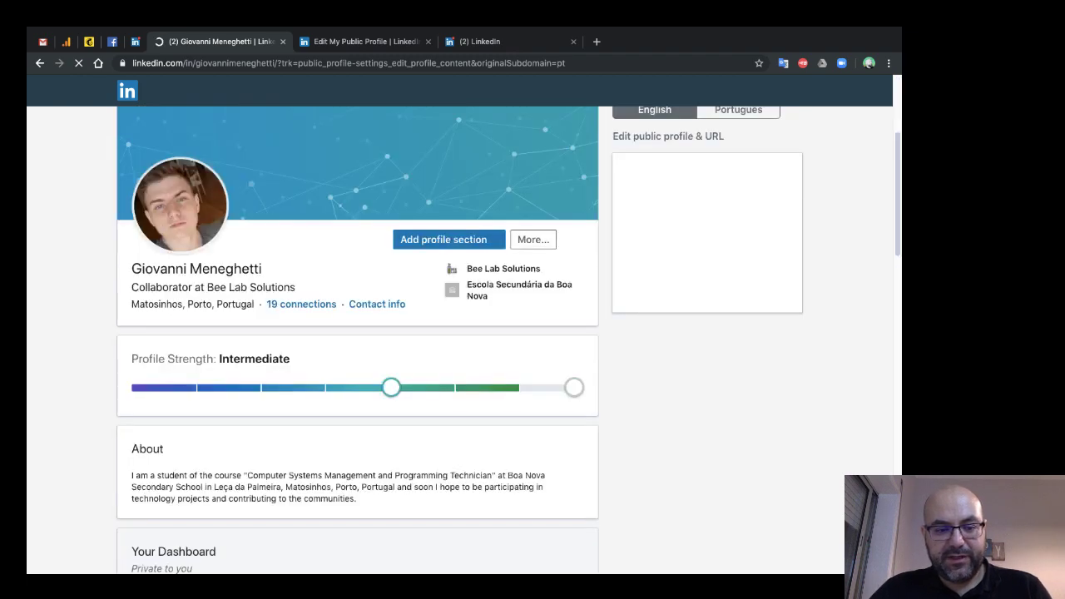
pyautogui.scroll(-10, 358, 333)
pyautogui.scroll(10, 358, 333)
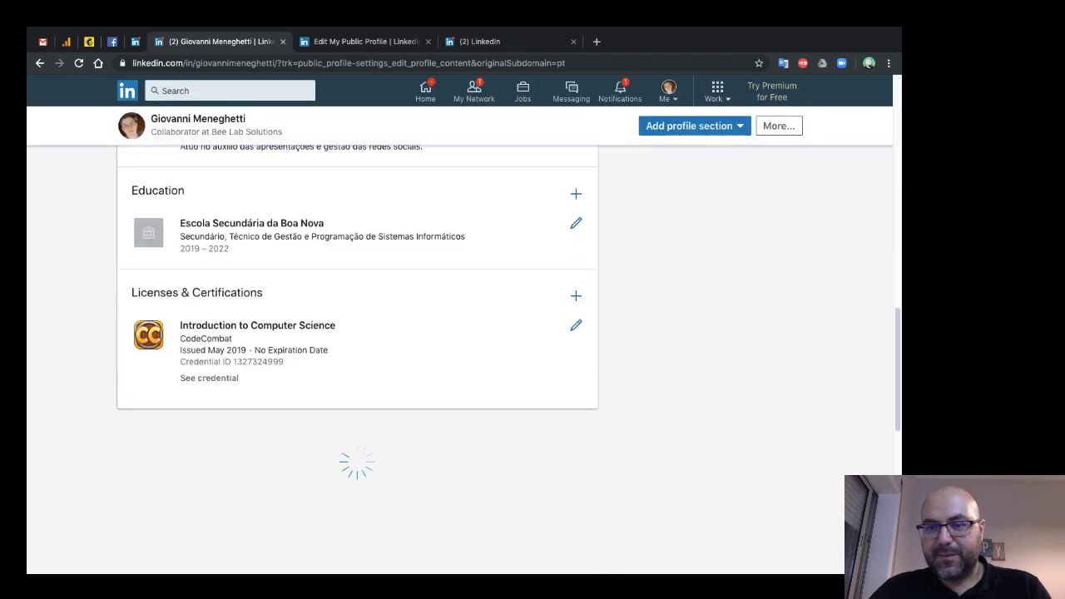
pyautogui.scroll(2, 463, 324)
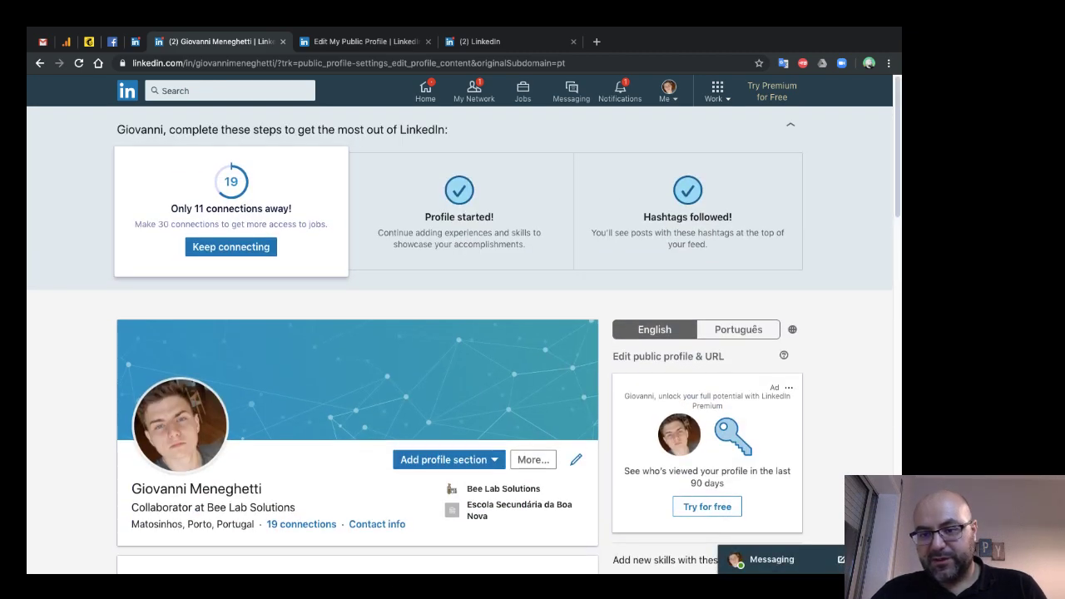
# - Reopen the public profile settings, review them, and close that tab
pyautogui.click(668, 357)
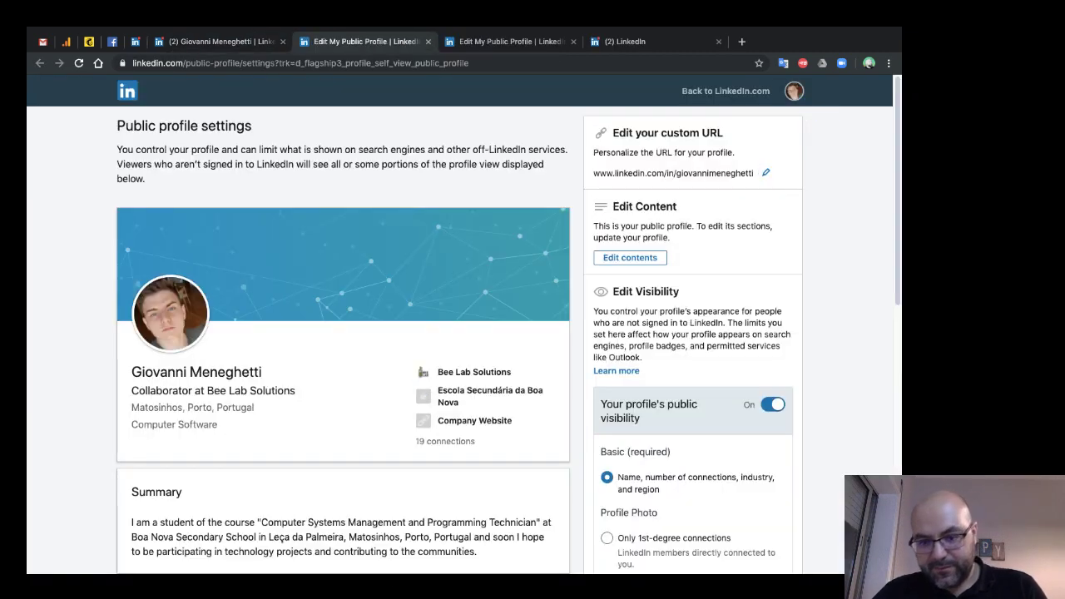
pyautogui.scroll(-5, 463, 324)
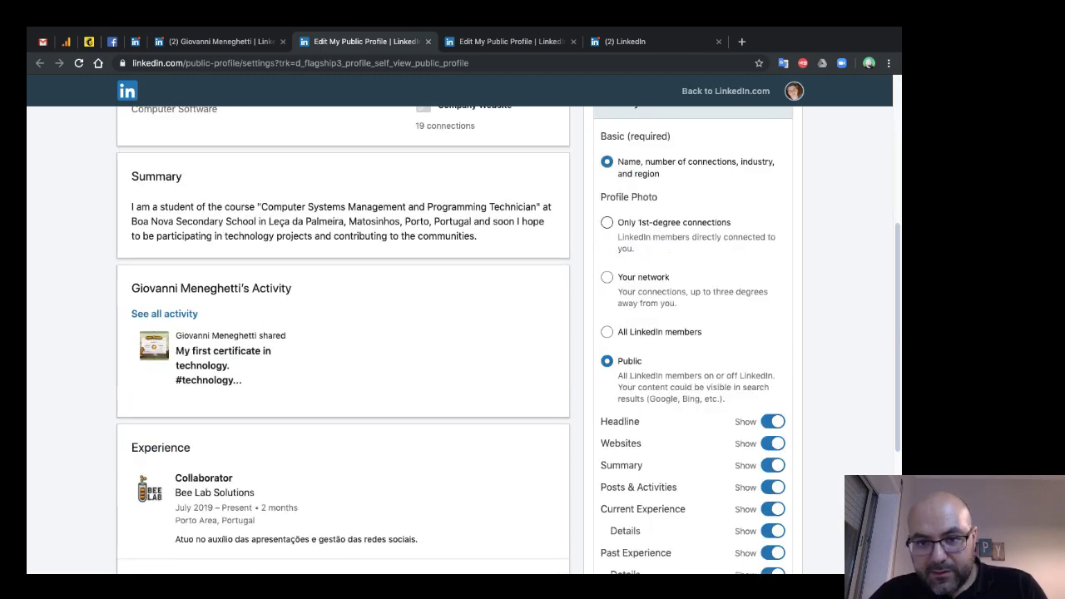
pyautogui.scroll(5, 463, 324)
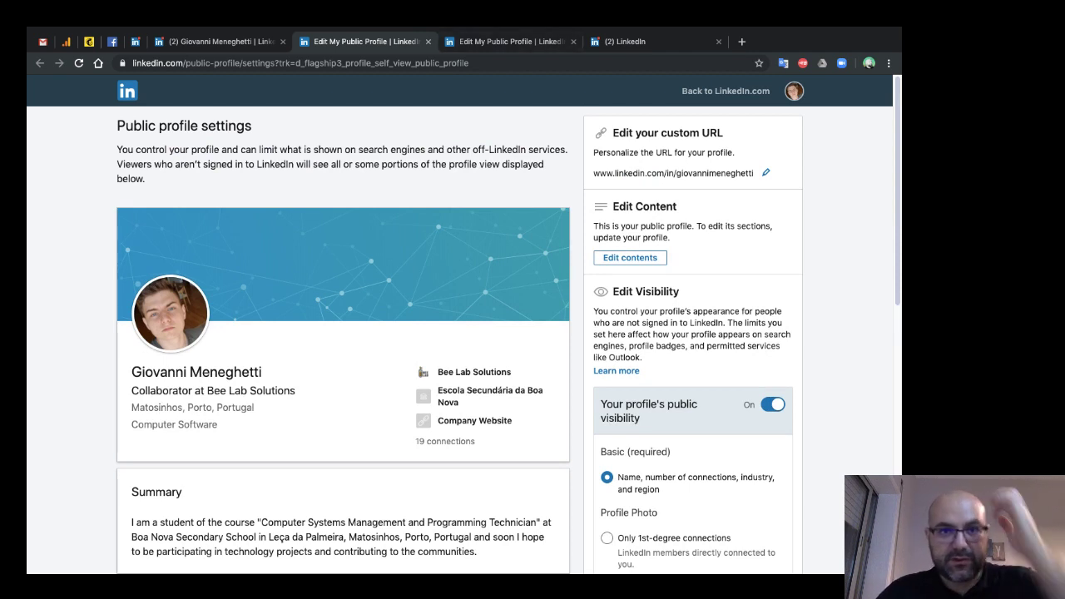
pyautogui.hotkey('ctrl', 'w')
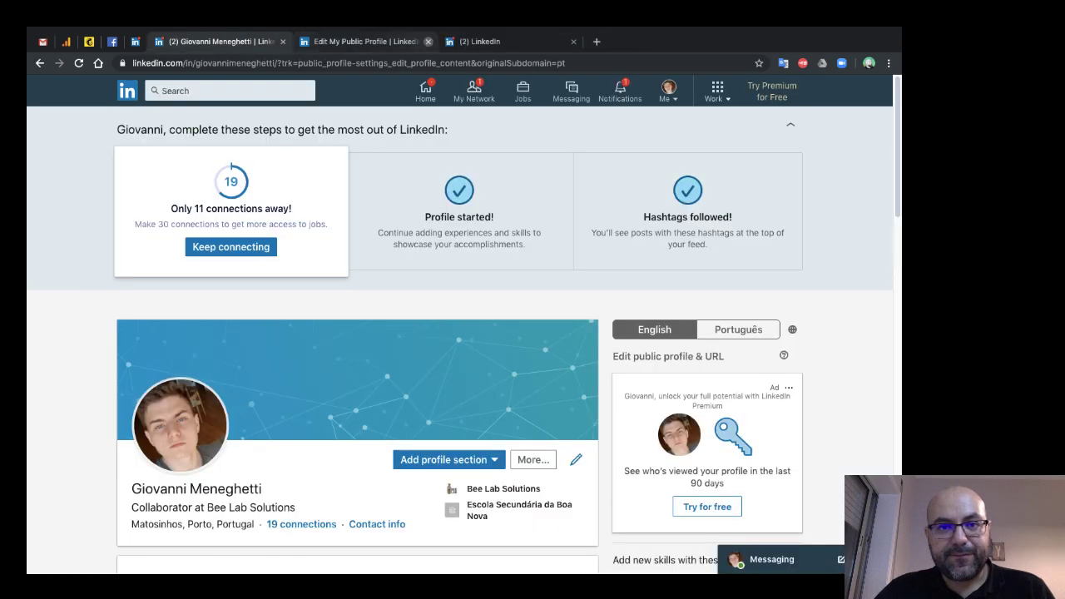
# - Close the 'Edit My Public Profile' and '(2) LinkedIn' tabs and sign out from the Me menu
pyautogui.click(427, 41)
pyautogui.click(427, 41)
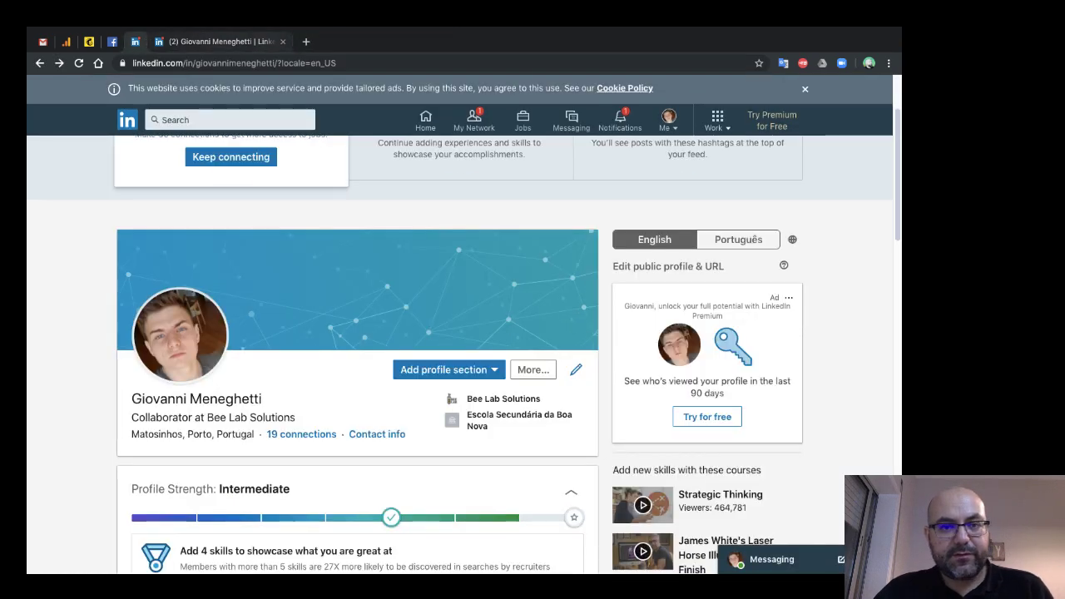
pyautogui.scroll(2, 460, 333)
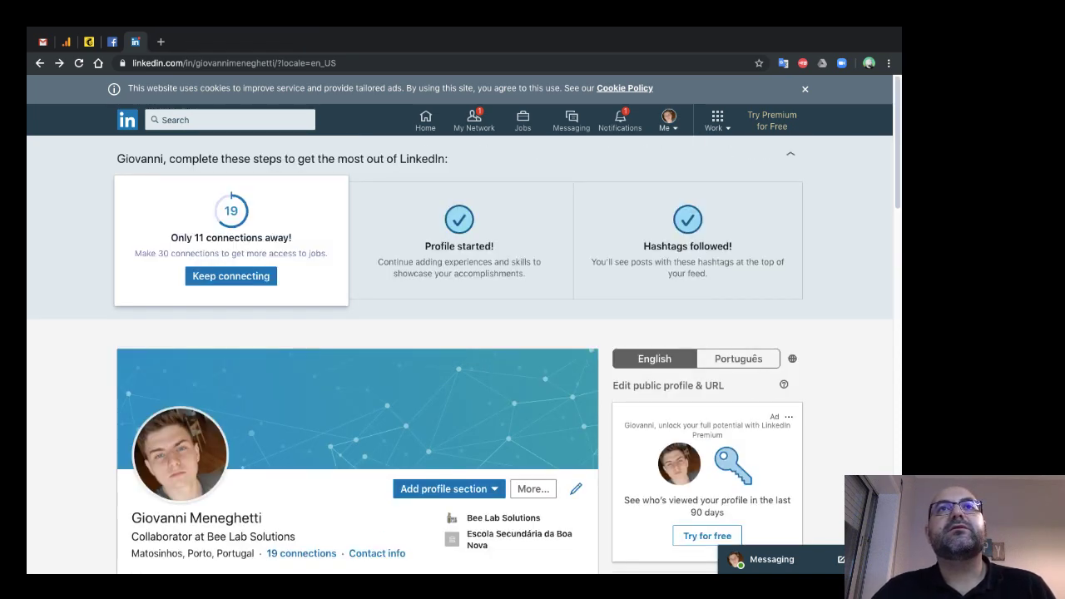
pyautogui.click(669, 119)
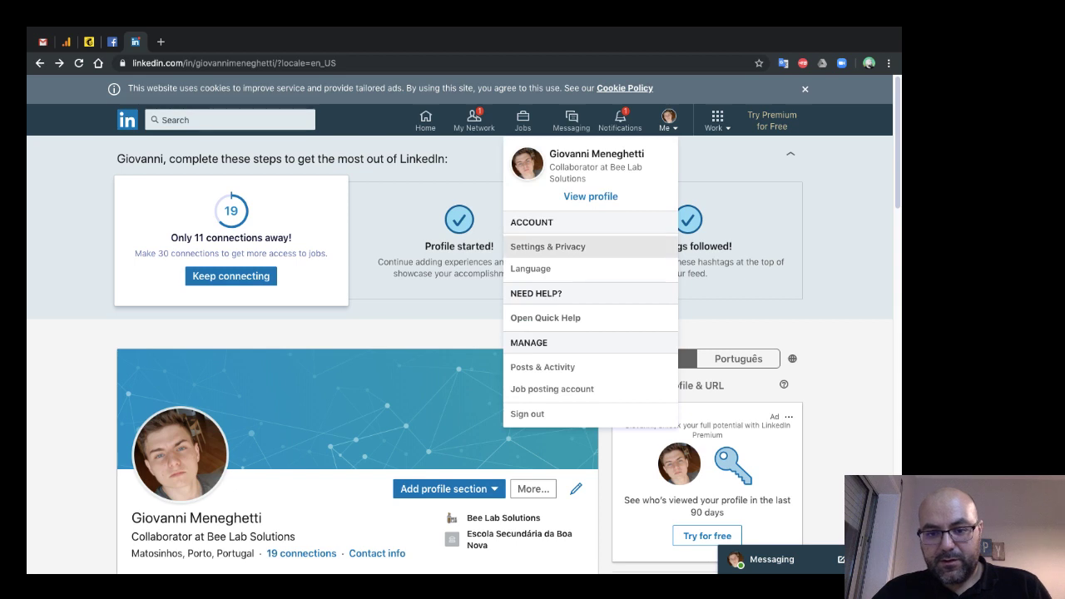
pyautogui.click(527, 414)
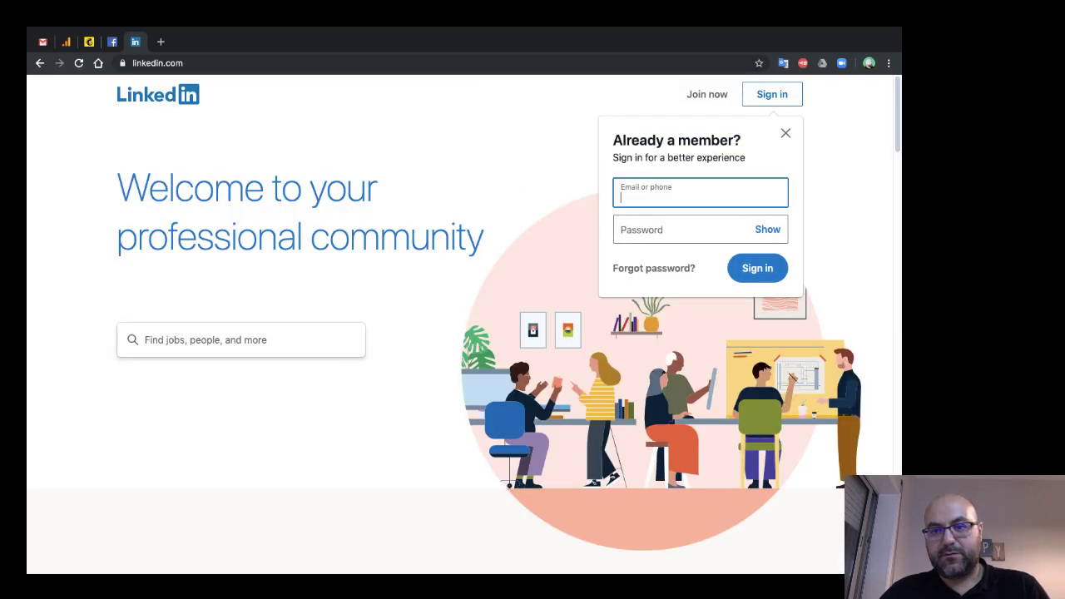
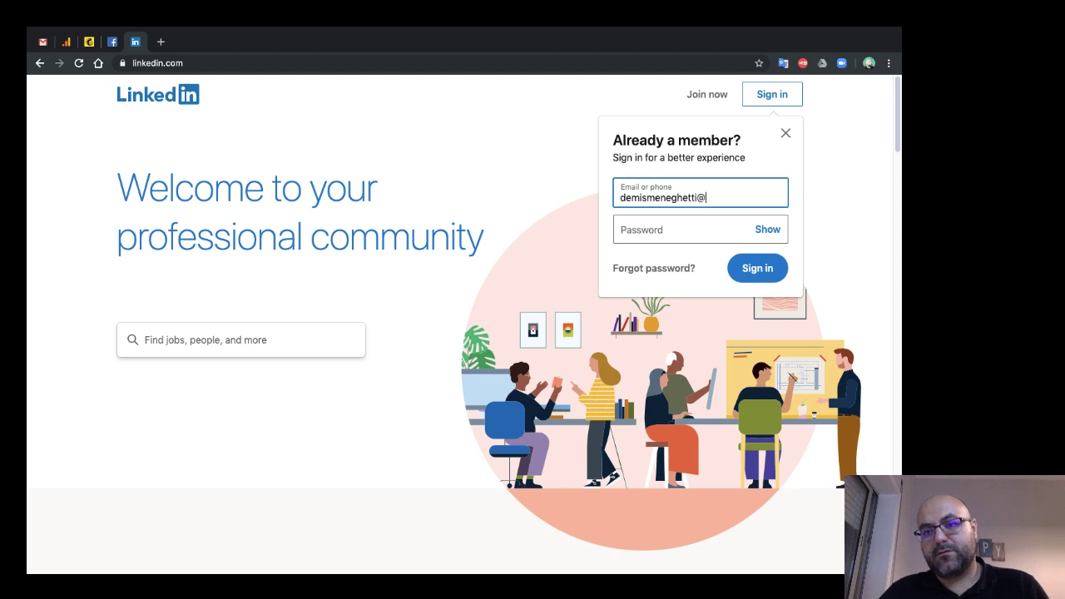
# - Sign in with the account e-mail and password, retyping the password after the wrong-password error
pyautogui.press('Tab')
pyautogui.write('•')
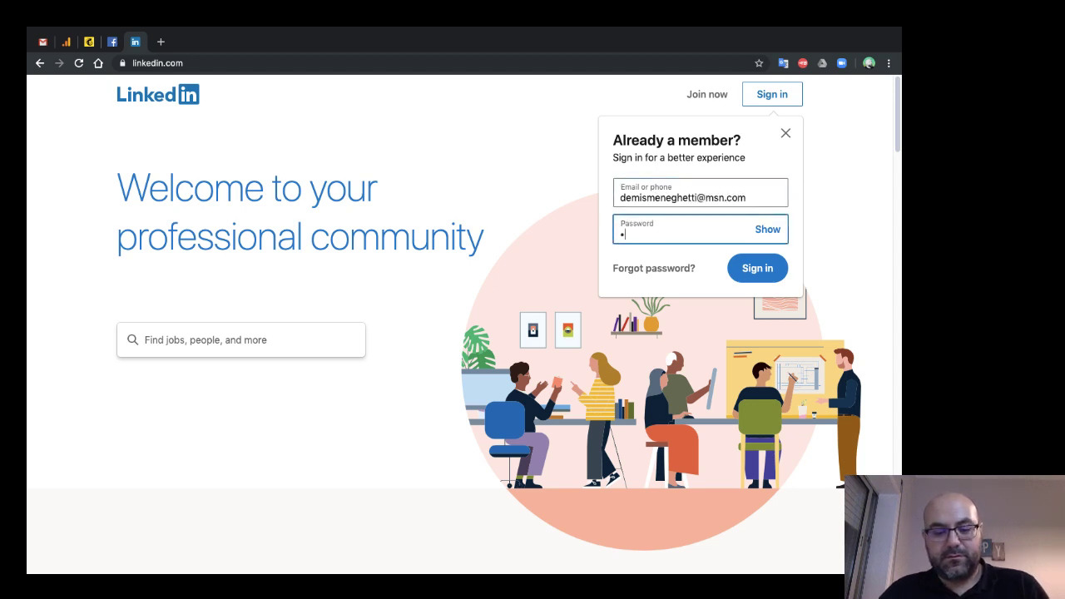
pyautogui.write('••••••••••')
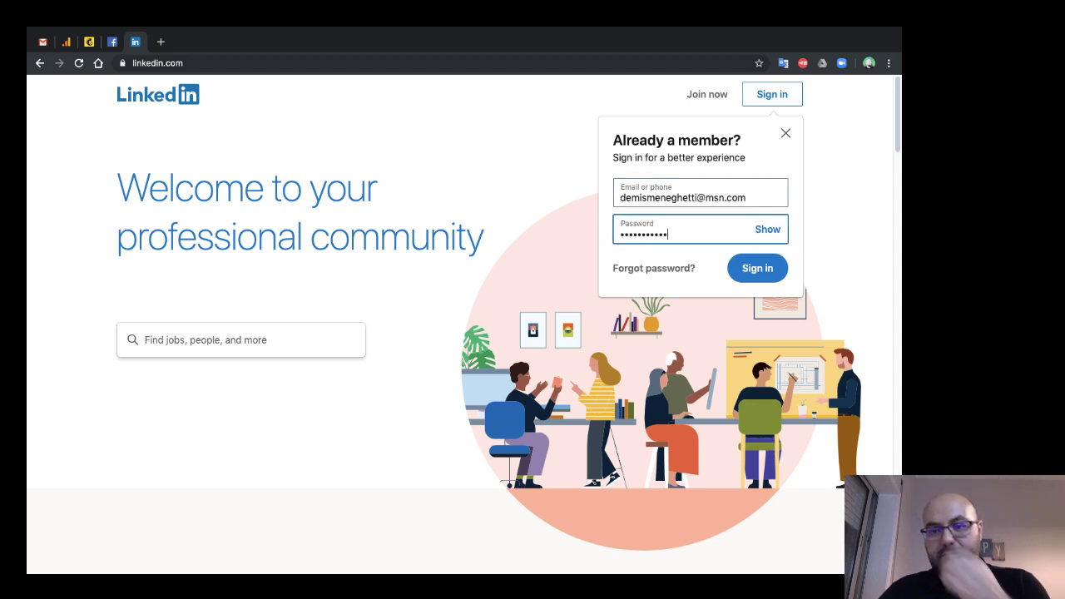
pyautogui.press('Return')
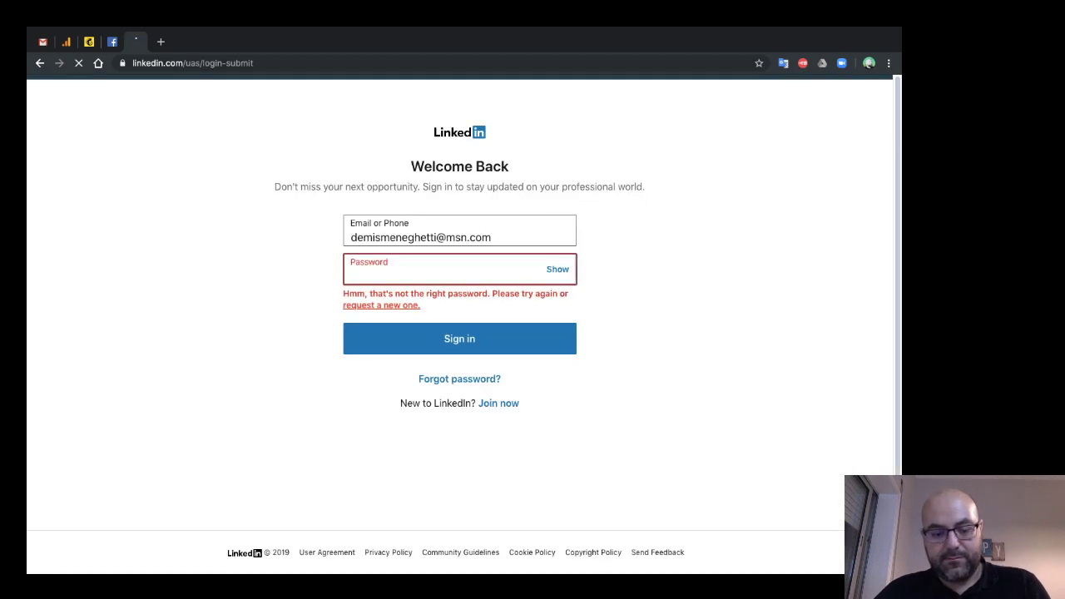
pyautogui.write('•••••')
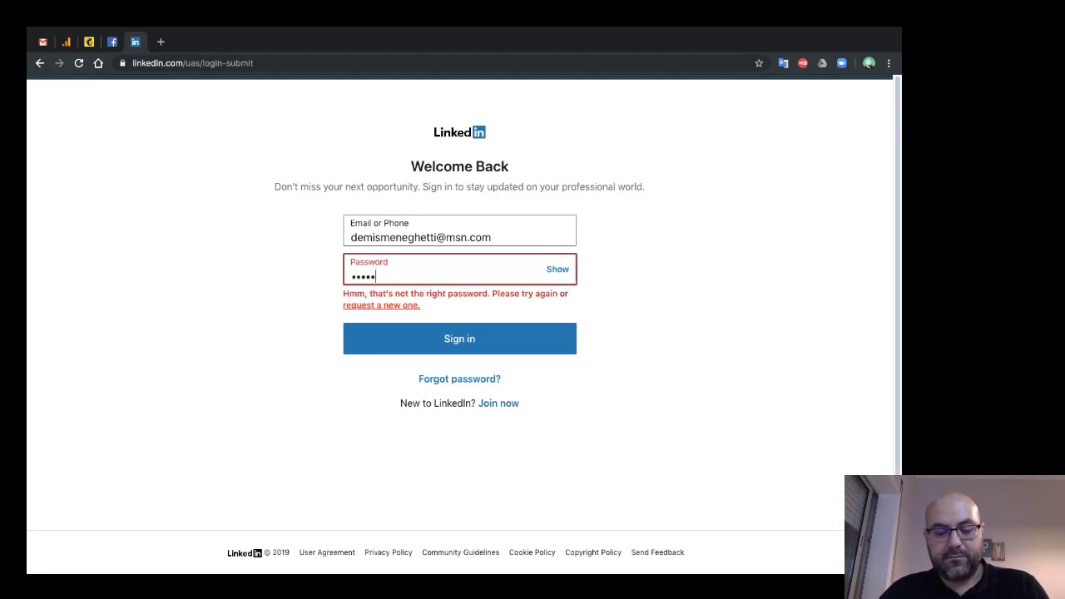
pyautogui.write('••••••')
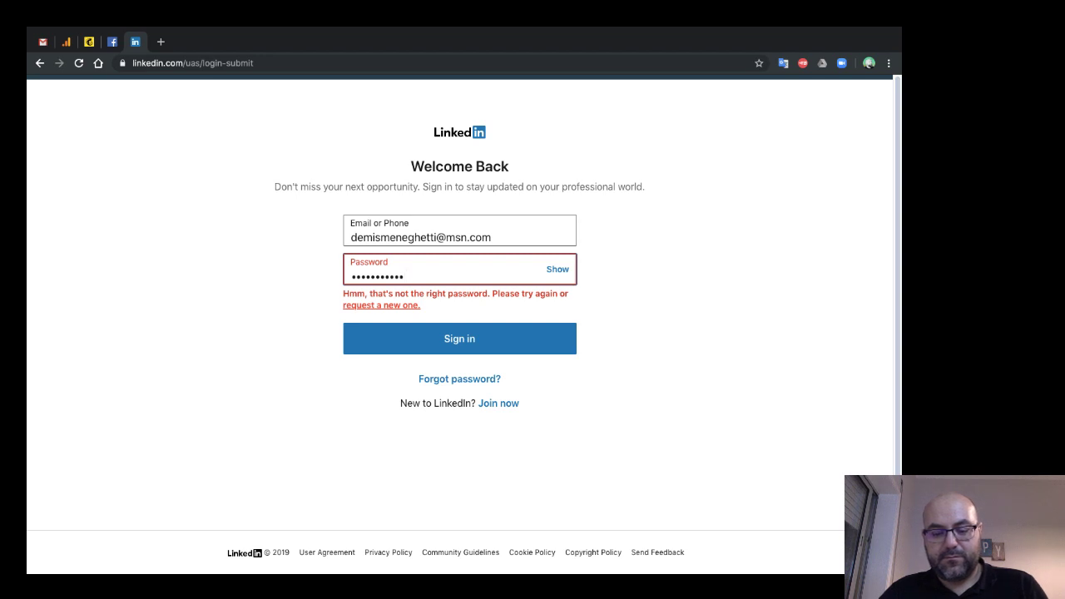
pyautogui.write('••••••')
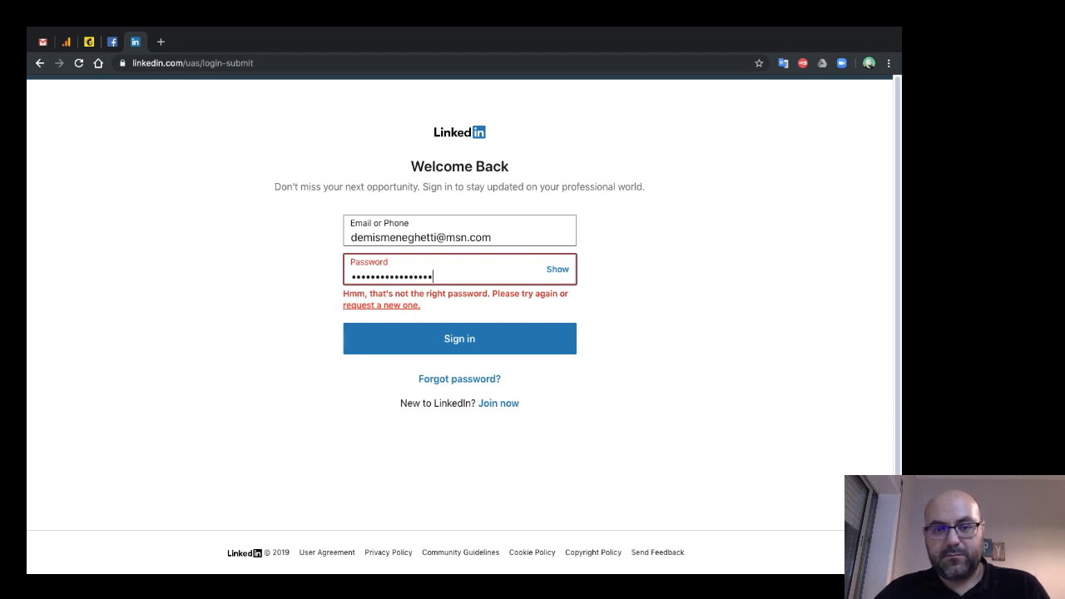
pyautogui.press('Return')
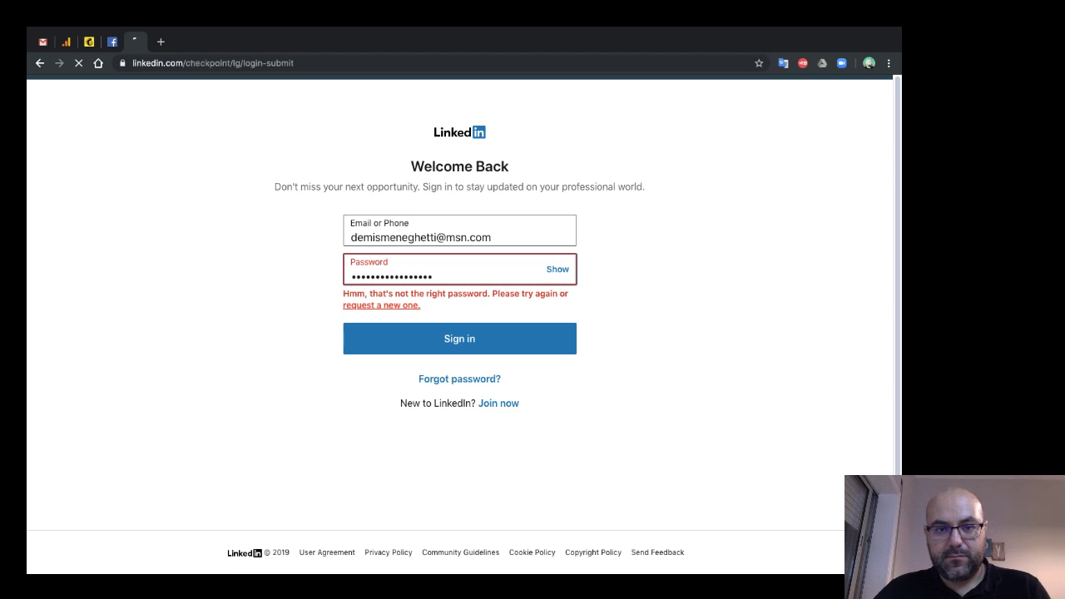
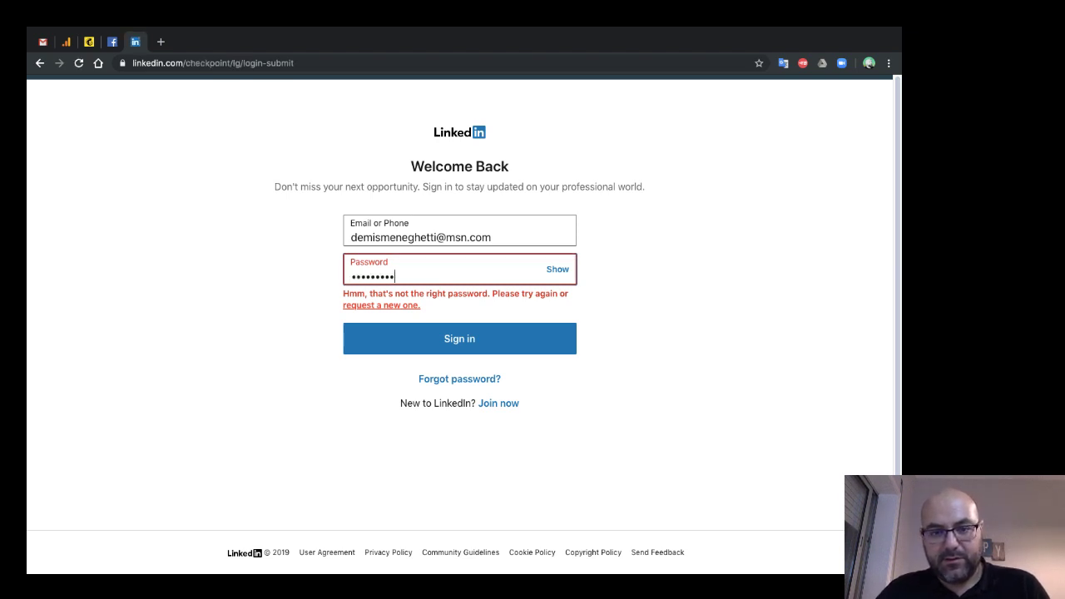
# - Resubmit the Welcome Back sign-in form with the entered password
pyautogui.press('Return')
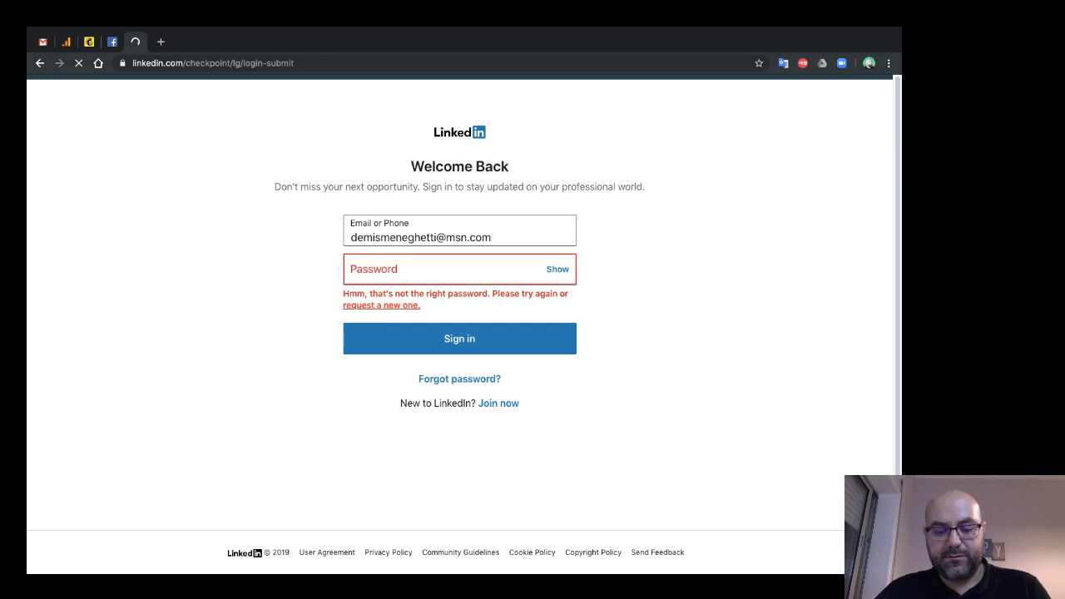
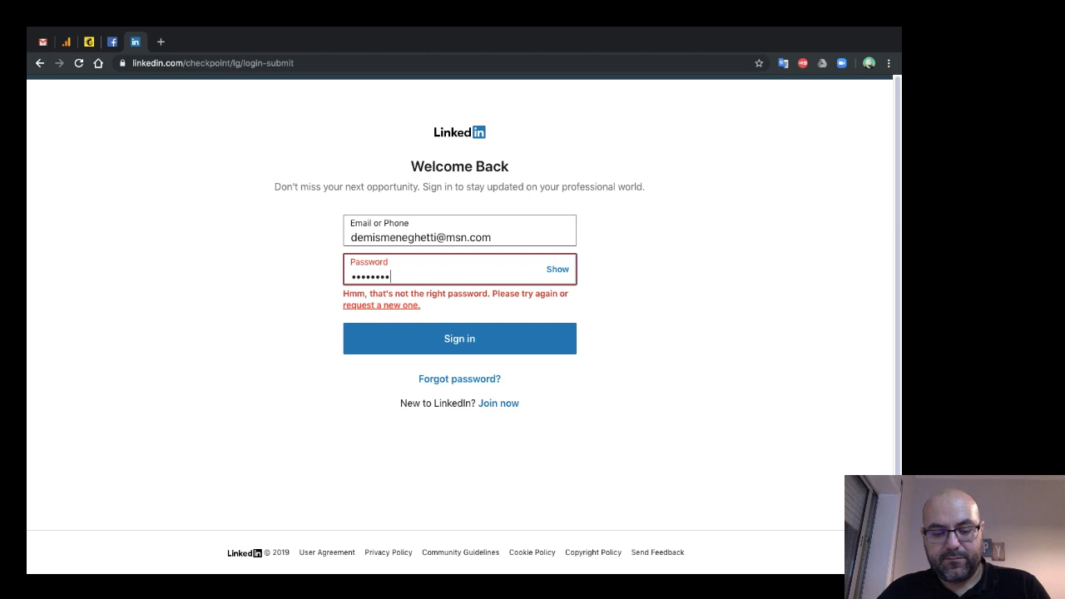
# - Retype the account password and resubmit the login form twice
pyautogui.write('•••')
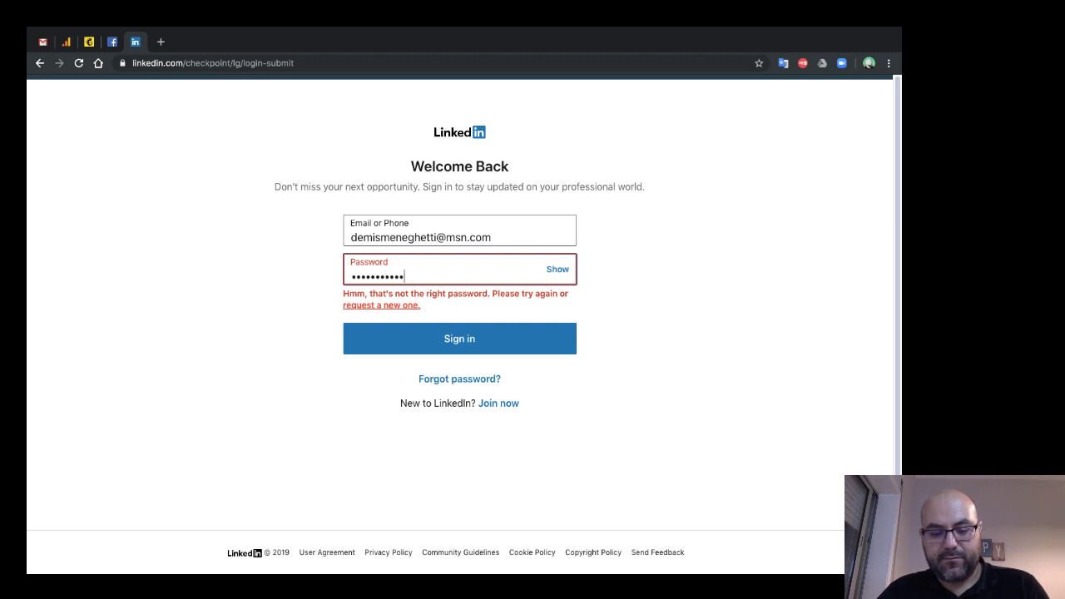
pyautogui.write('••')
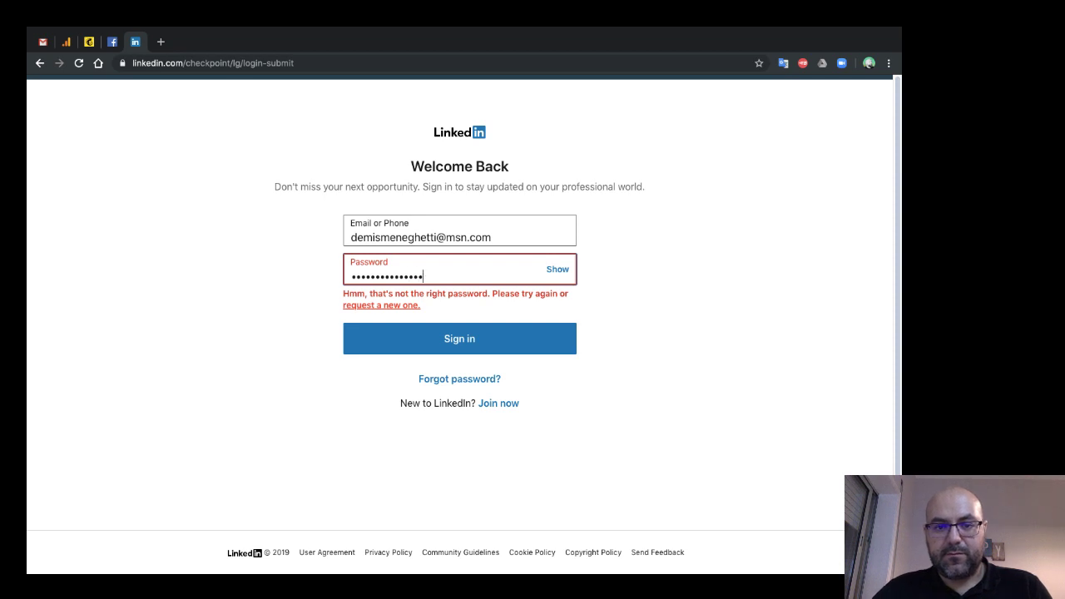
pyautogui.press('Return')
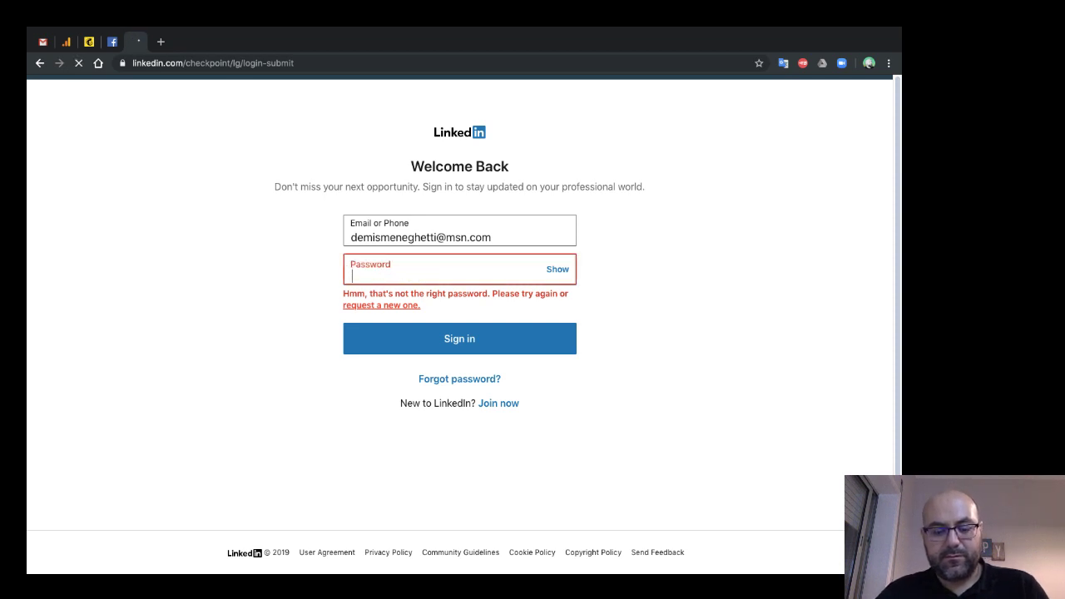
pyautogui.write('•')
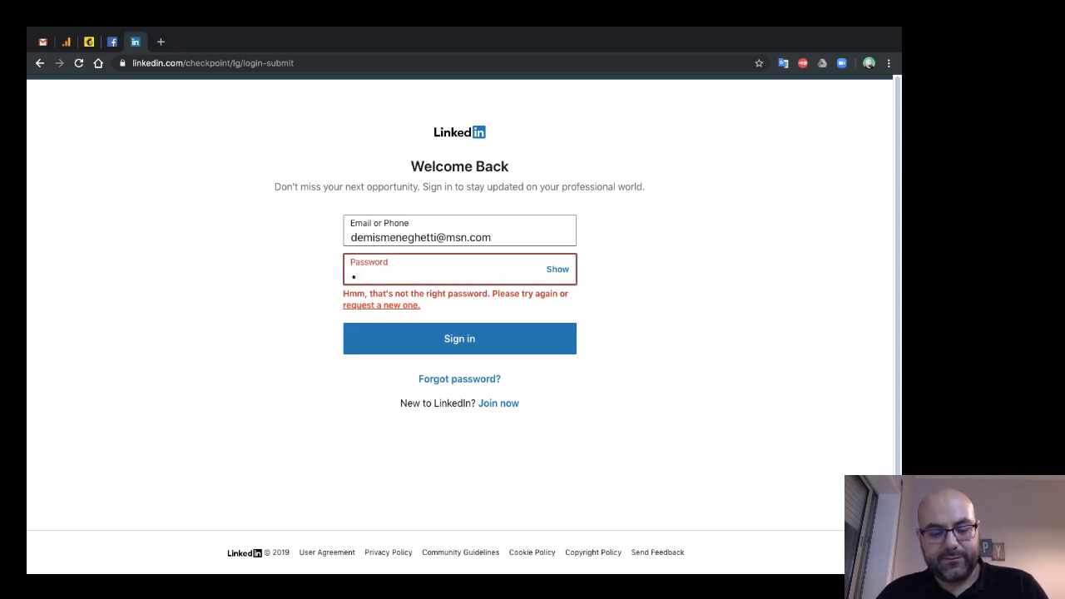
pyautogui.write('••')
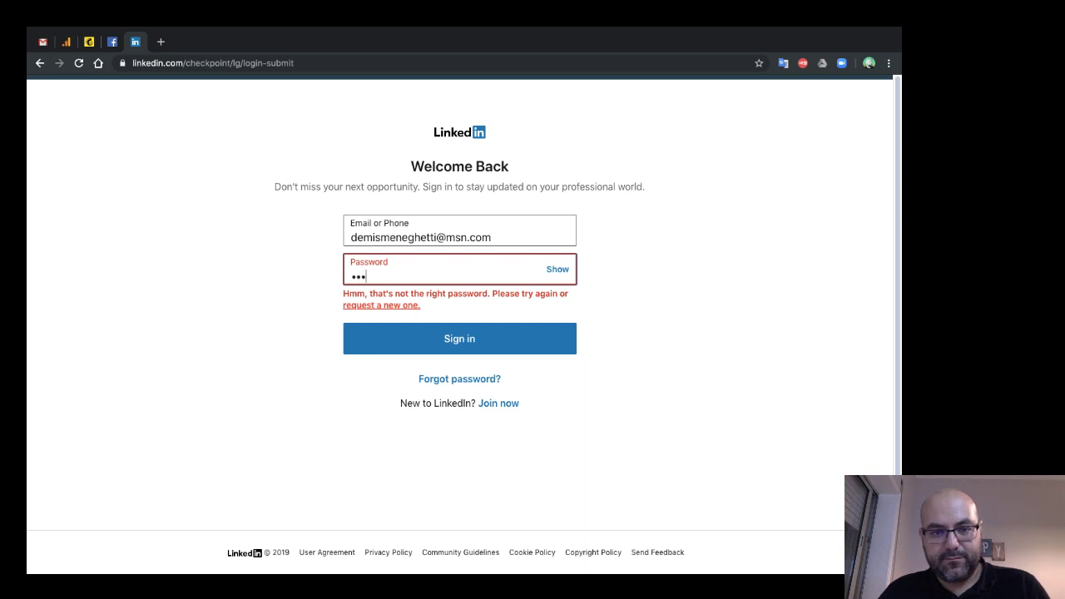
pyautogui.hotkey('ctrl', 'a')
pyautogui.write('•')
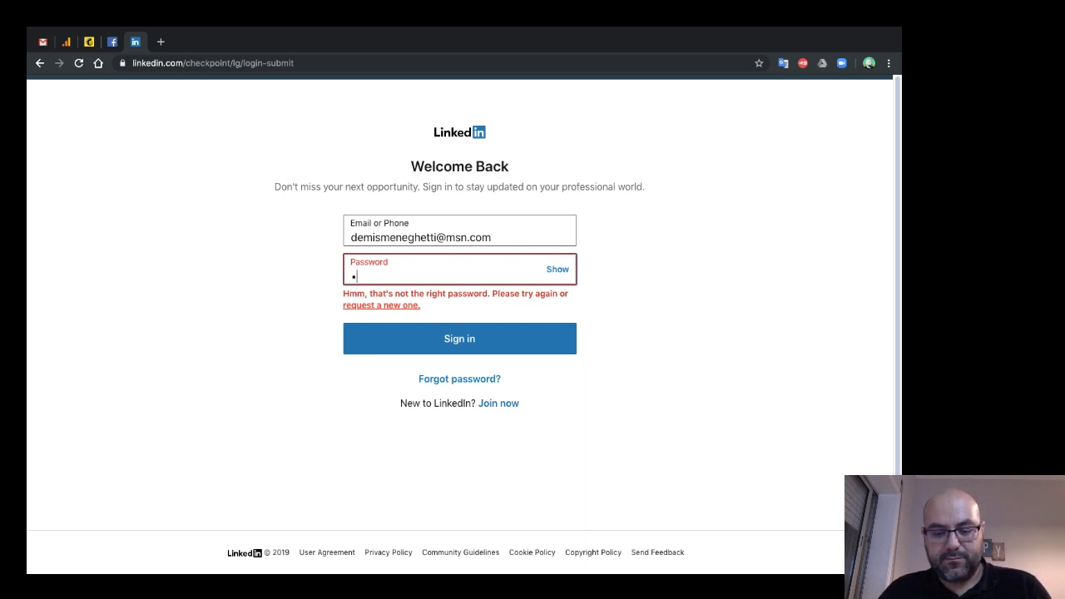
pyautogui.write('••••••')
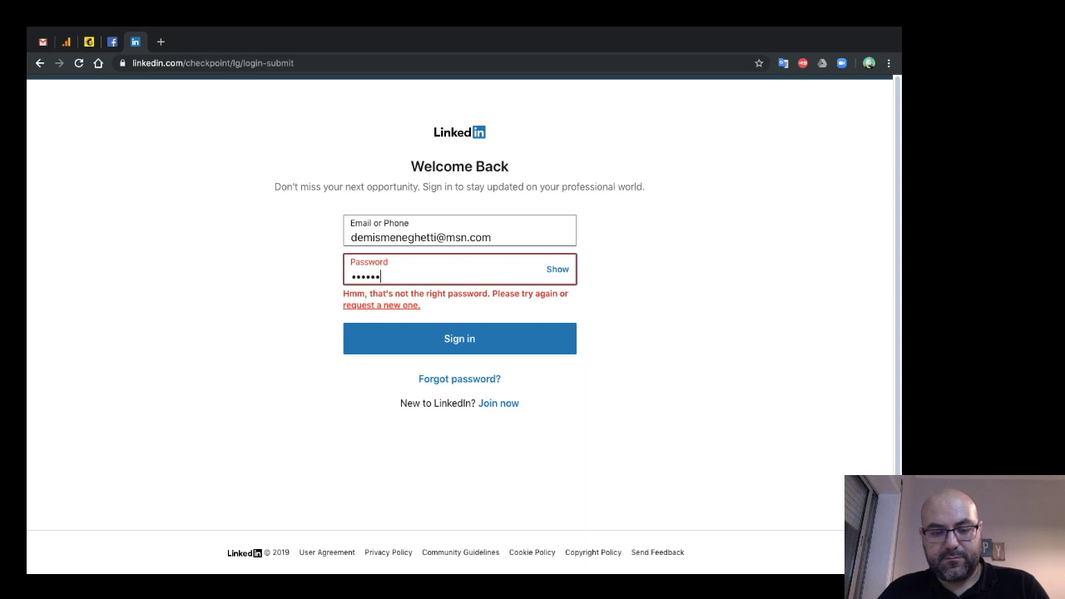
pyautogui.write('•••')
pyautogui.press('Return')
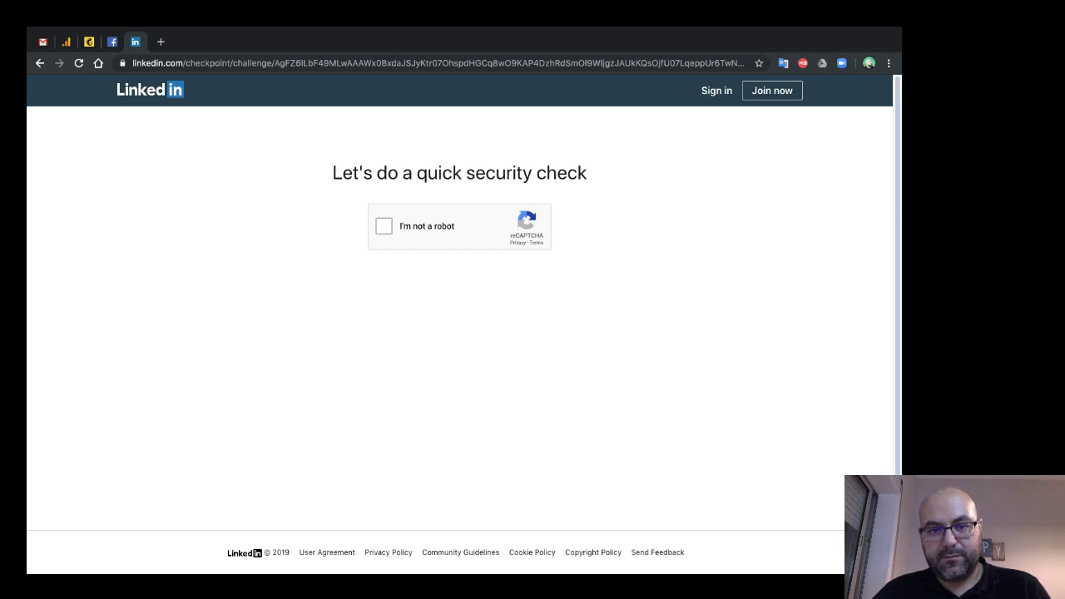
# - Tick 'I'm not a robot' and resubmit the retyped password until the security check returns
pyautogui.click(384, 225)
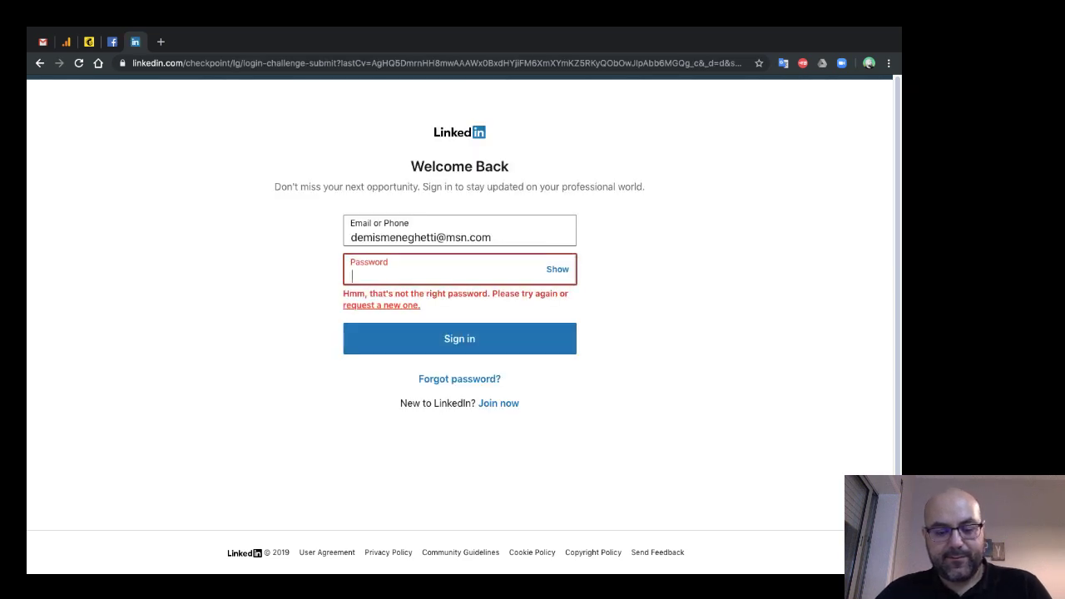
pyautogui.write('••••••')
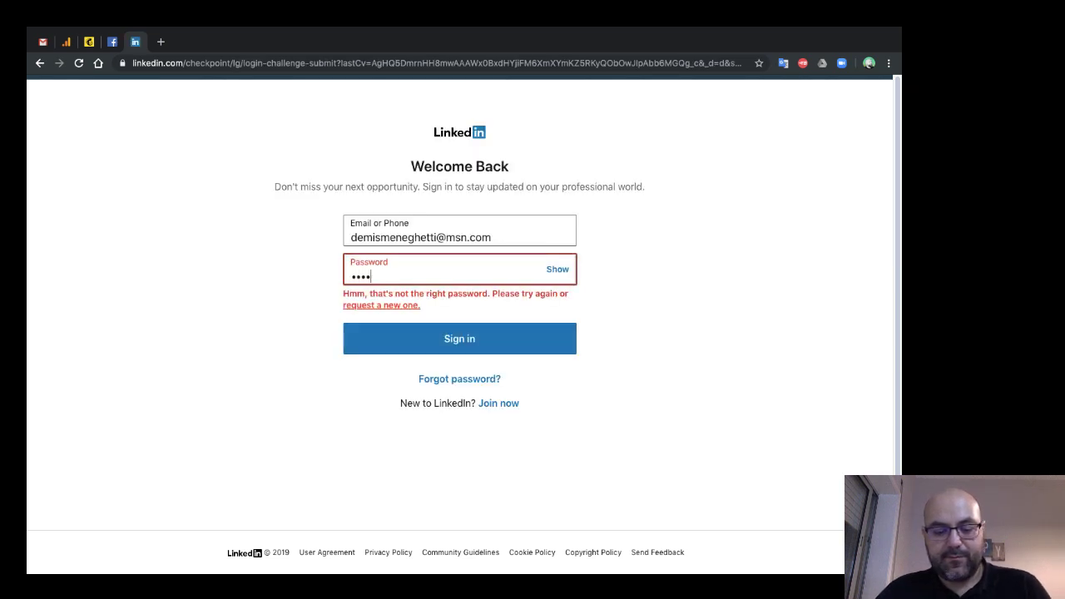
pyautogui.write('••••')
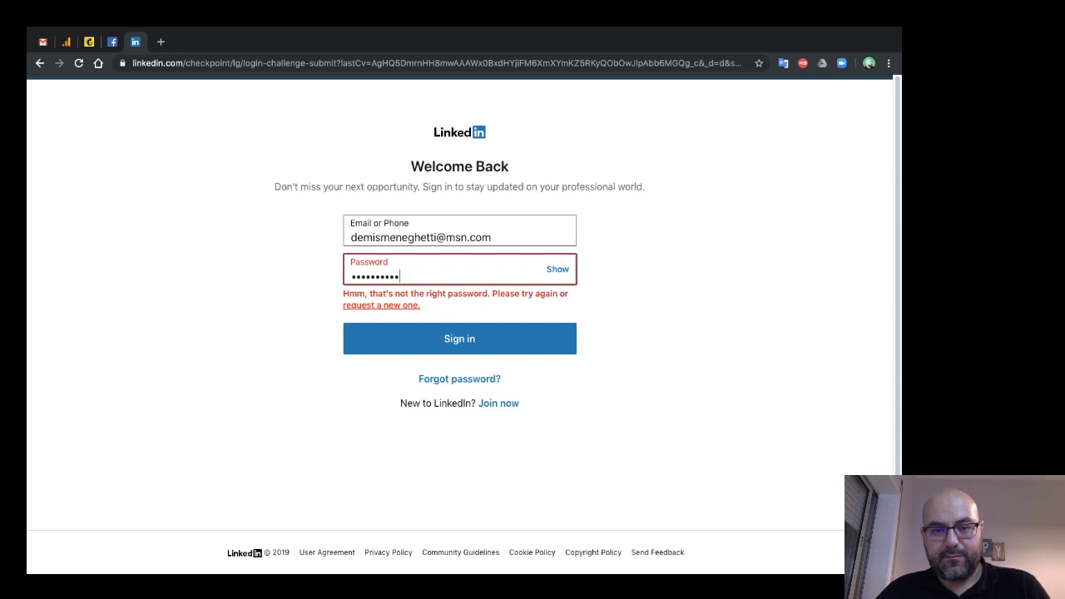
pyautogui.write('••••')
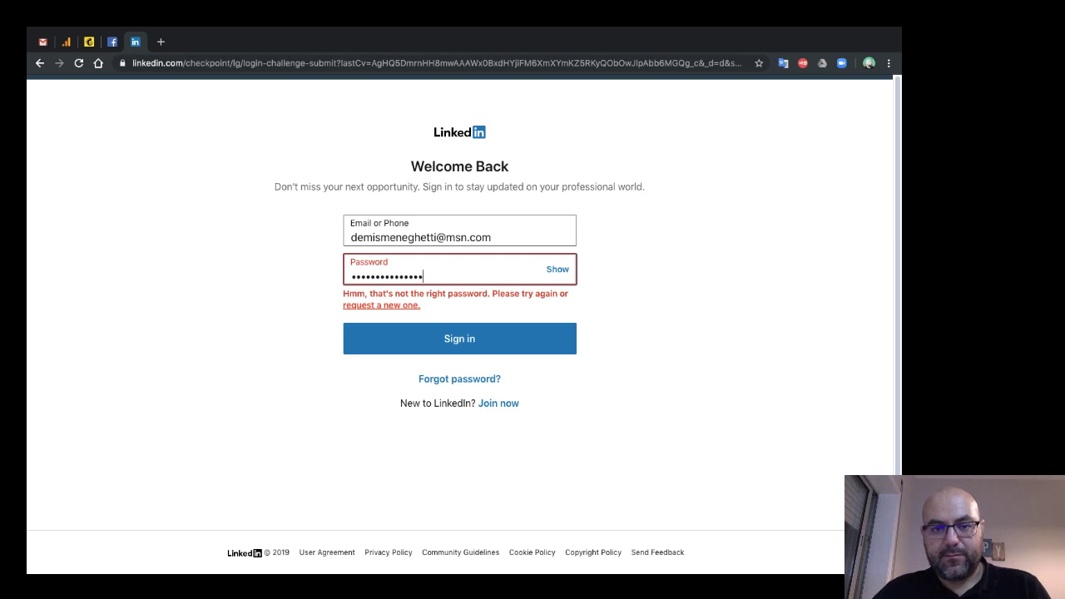
pyautogui.press('Return')
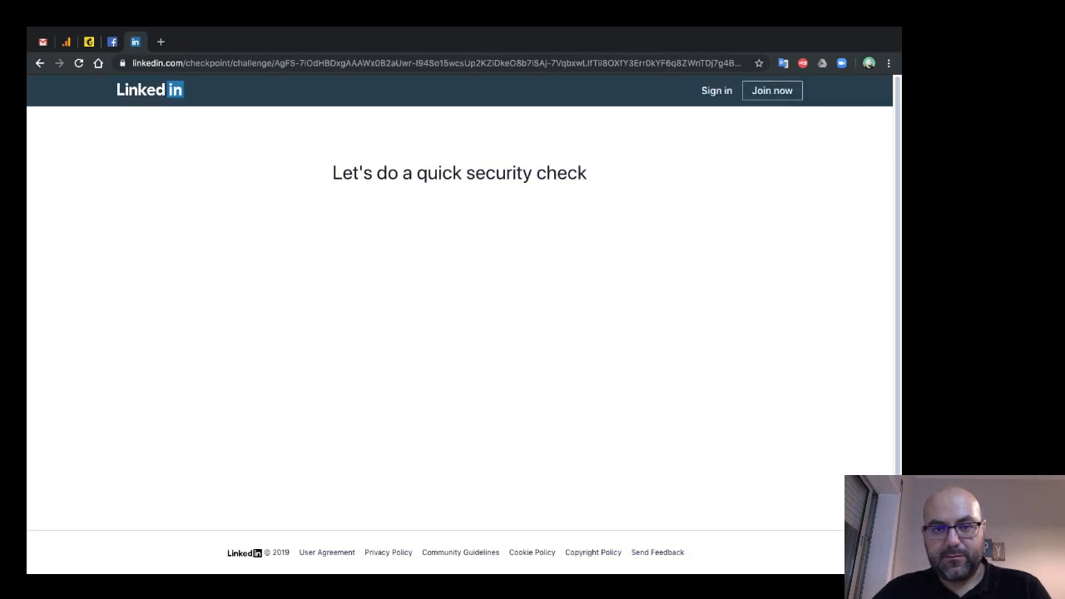
pyautogui.click(384, 226)
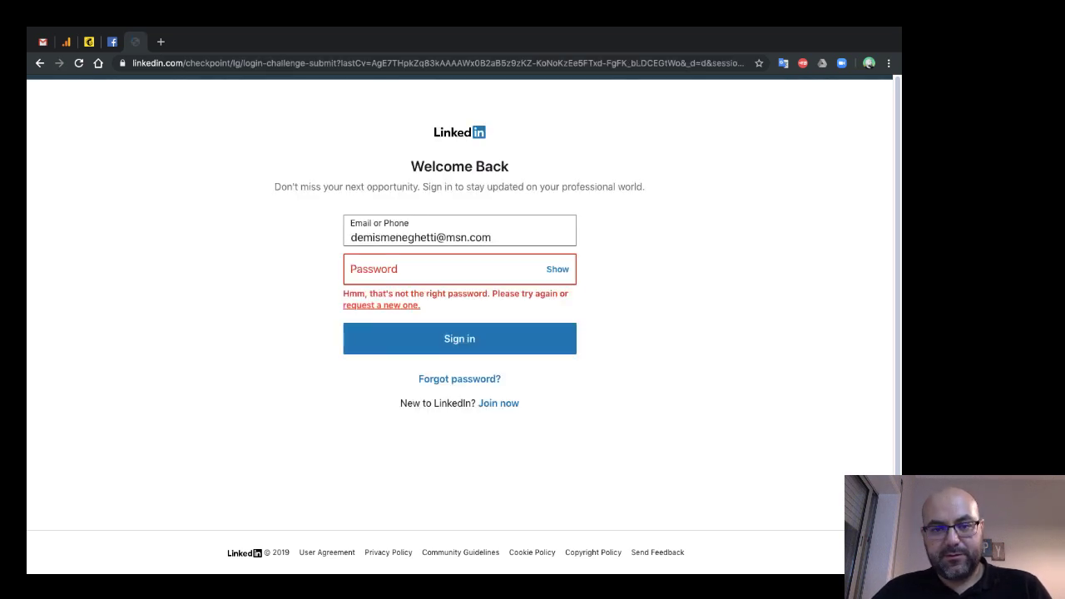
pyautogui.write('•••••')
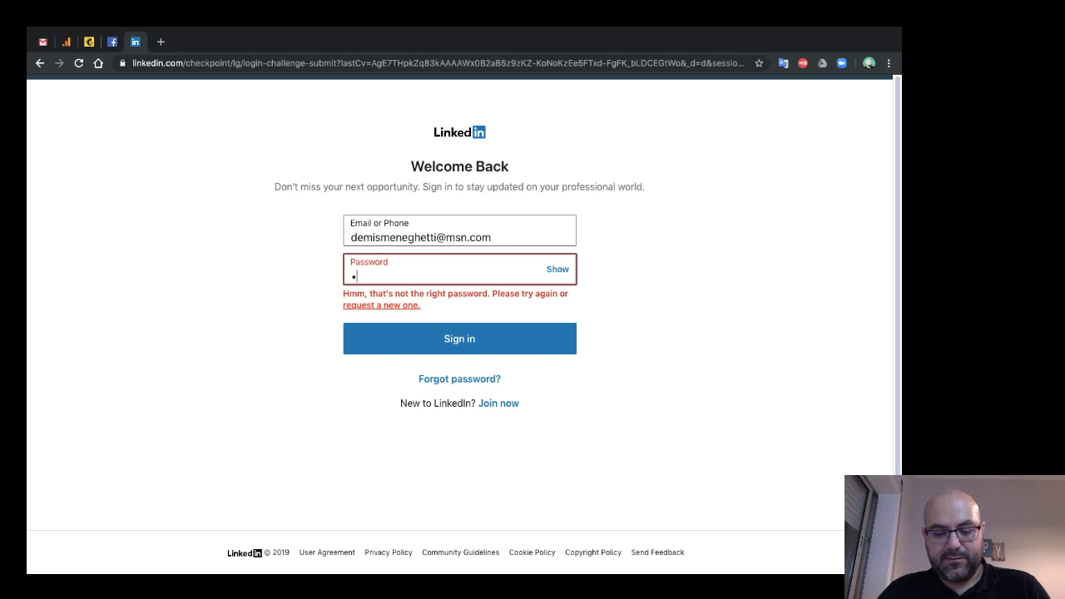
pyautogui.write('•')
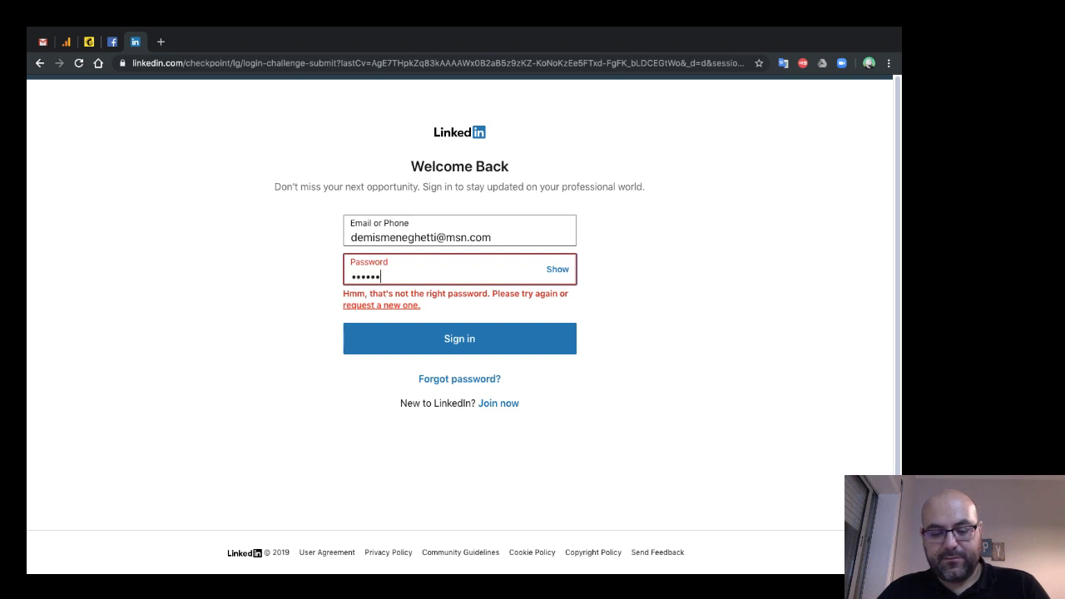
pyautogui.write('•••••••')
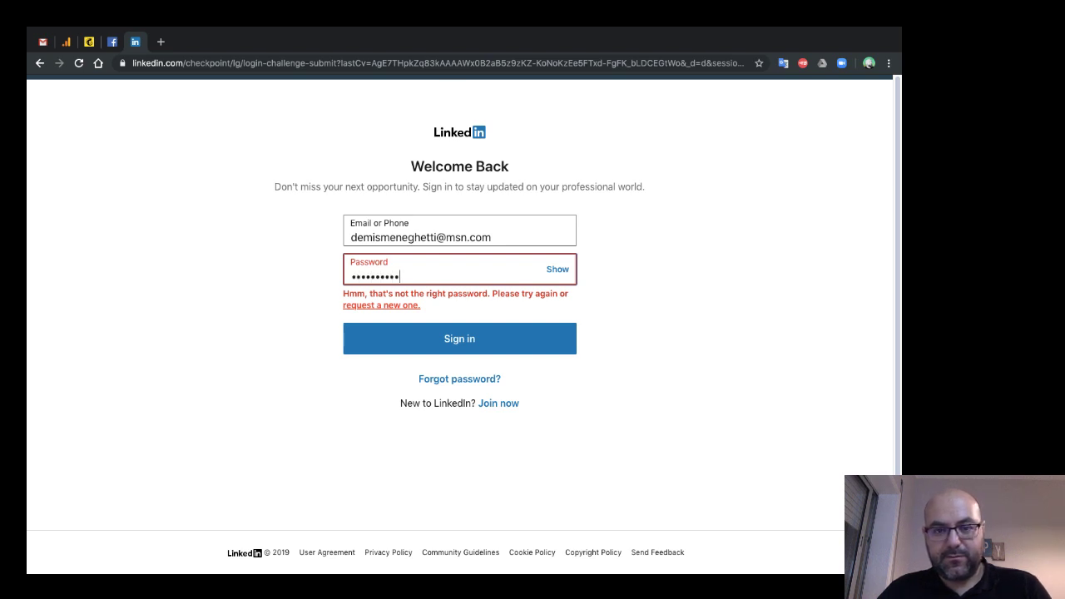
pyautogui.press('Return')
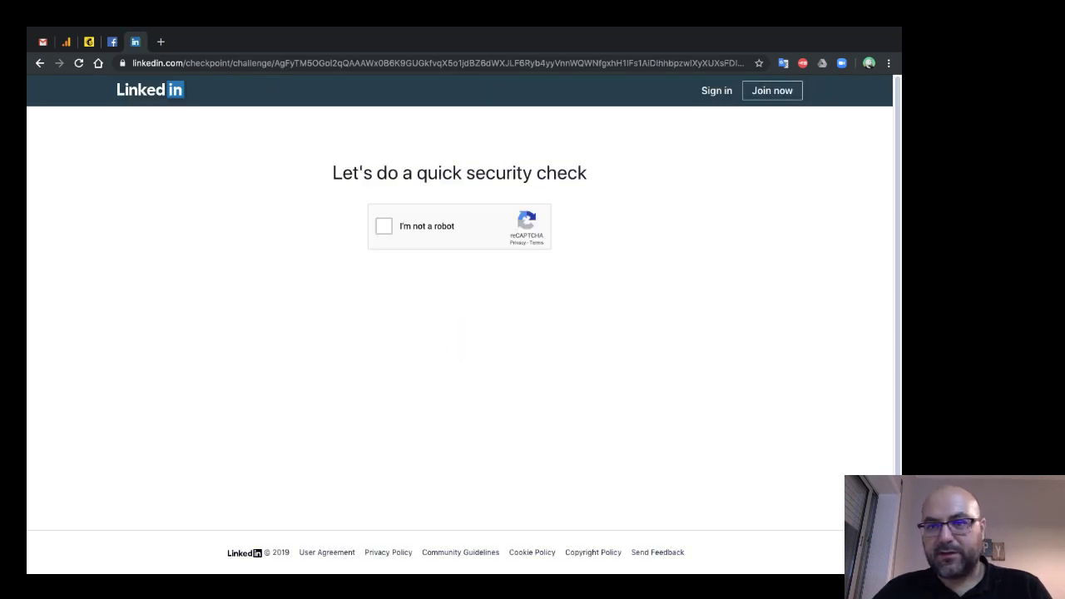
# - Solve the reCAPTCHA by selecting all the crosswalk images
pyautogui.click(384, 226)
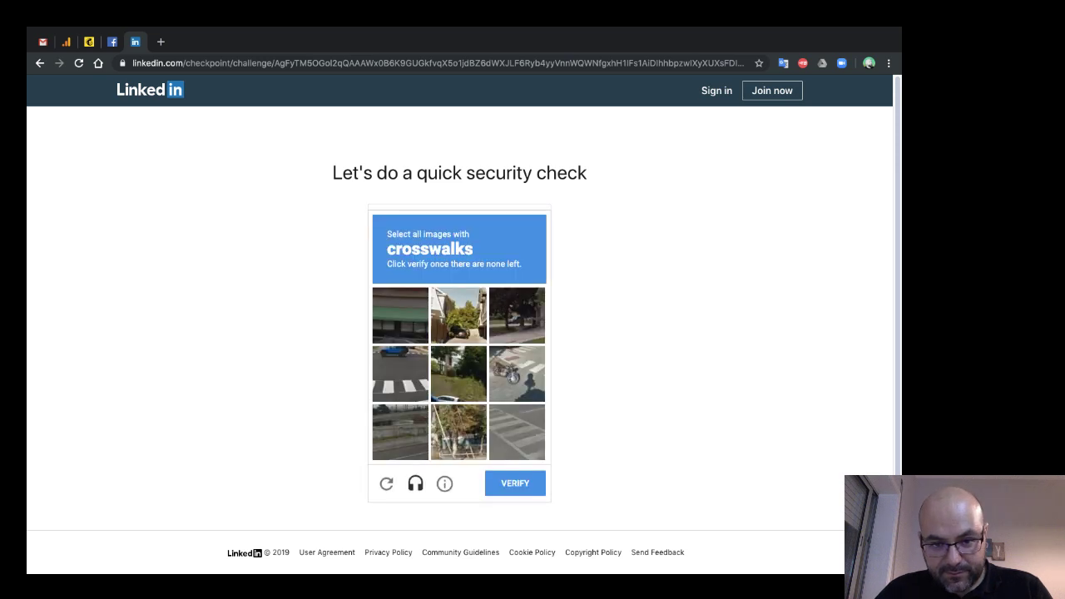
pyautogui.click(401, 374)
pyautogui.click(517, 374)
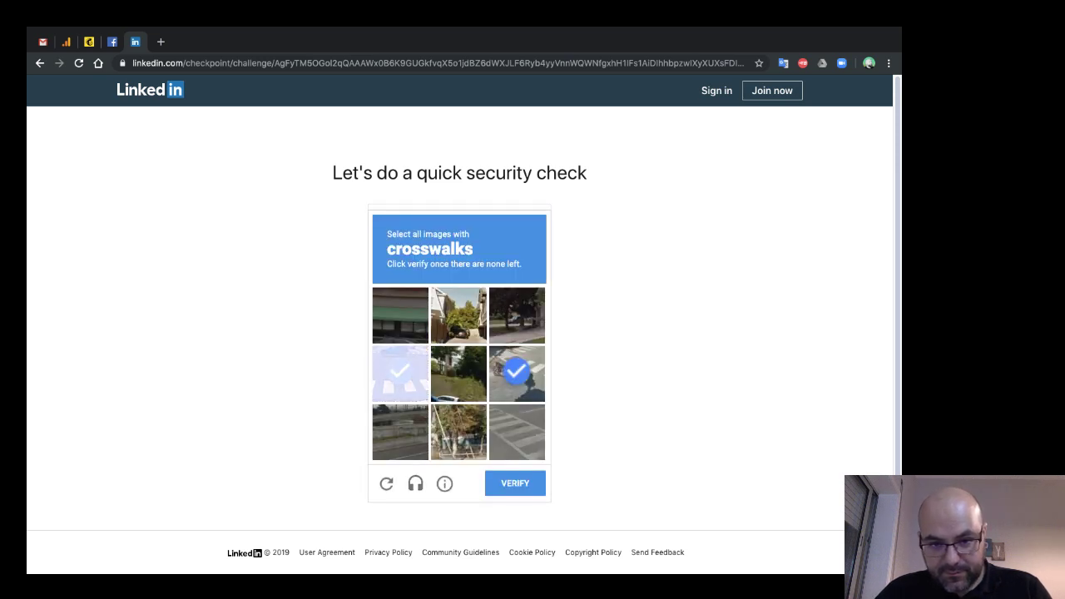
pyautogui.click(516, 432)
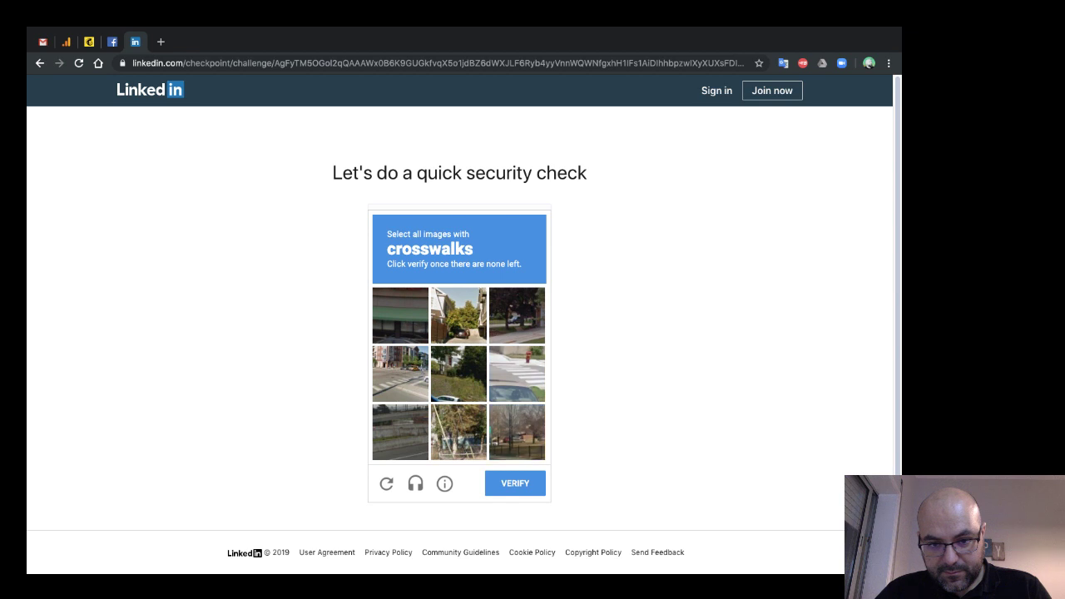
pyautogui.click(401, 374)
pyautogui.click(516, 374)
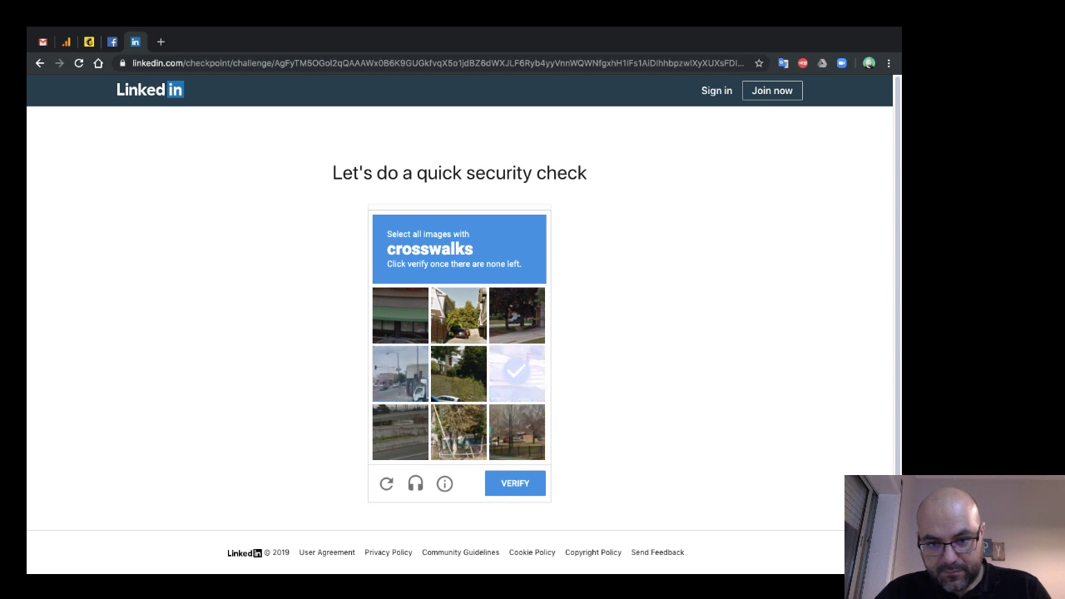
pyautogui.click(516, 374)
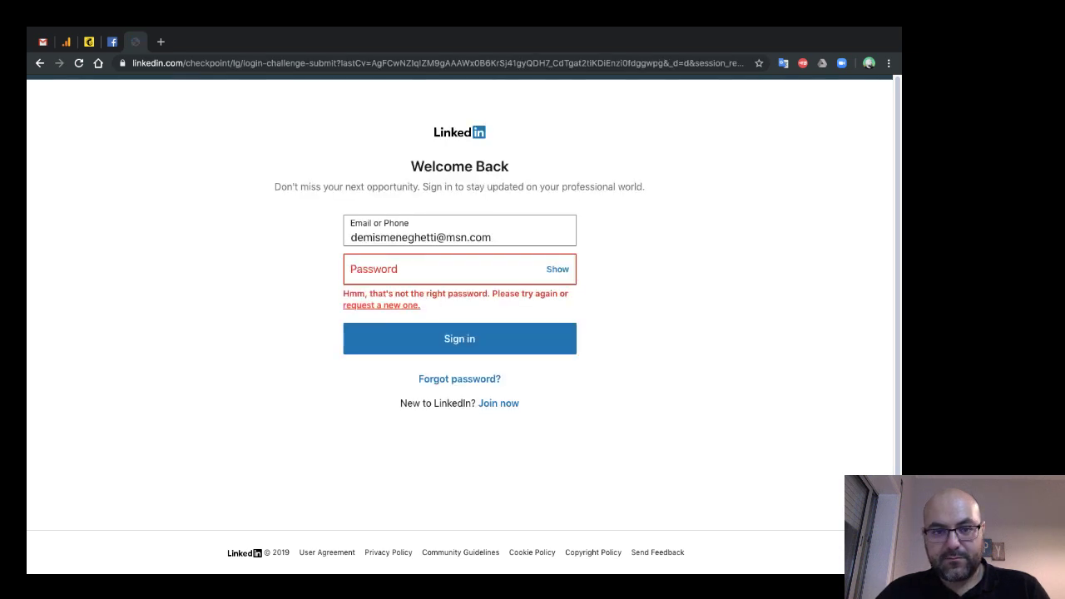
# - Re-enter the account password and confirm 'I'm not a robot' to sign in
pyautogui.click(441, 269)
pyautogui.write('•••')
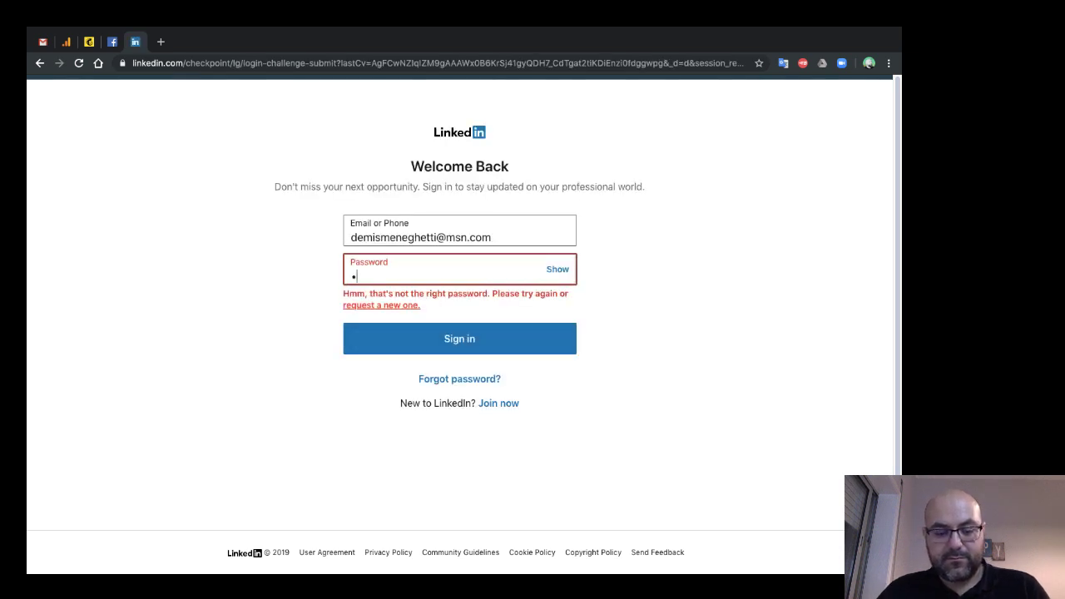
pyautogui.write('•••••')
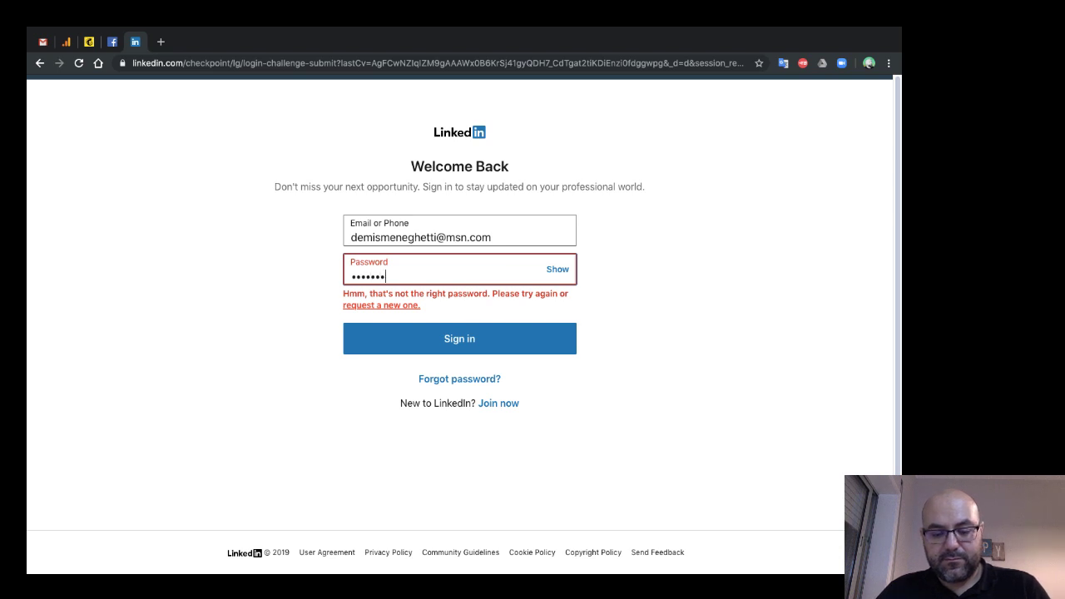
pyautogui.write('••••••')
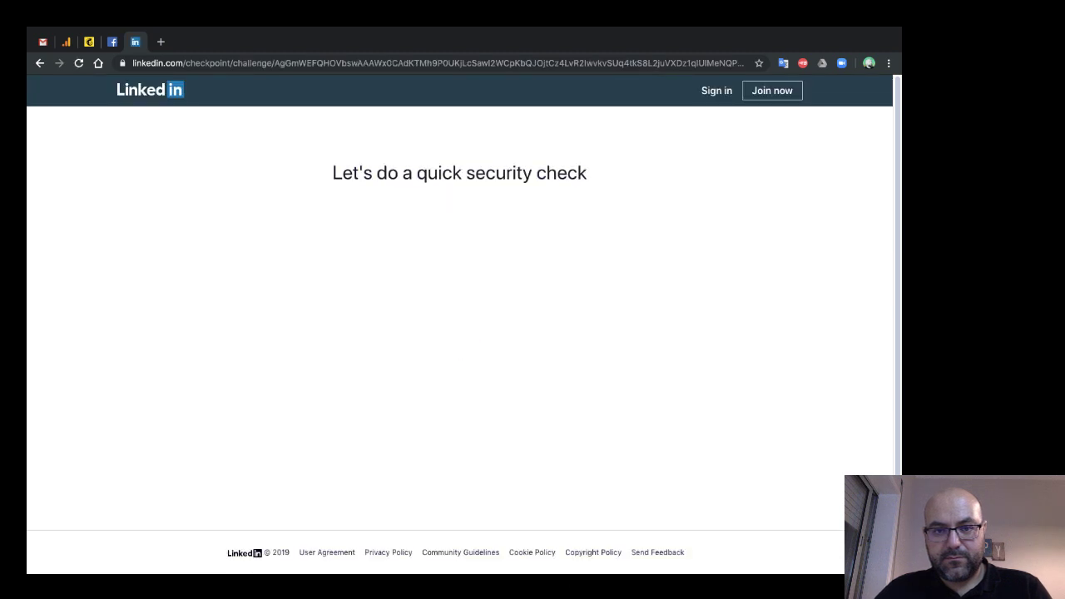
pyautogui.click(384, 225)
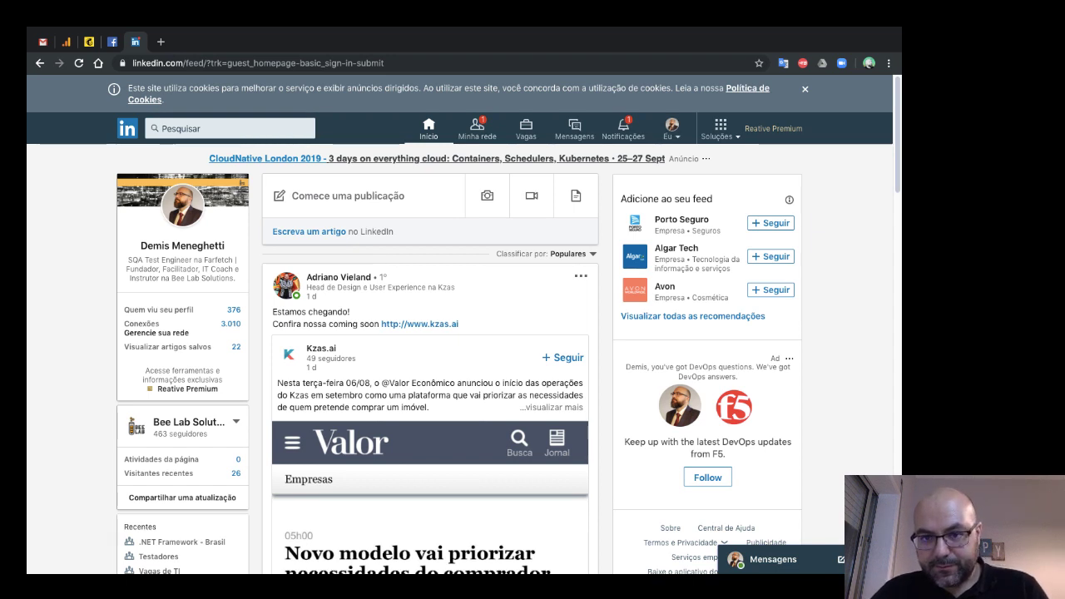
# - Go to your own profile and open the list of profile sections to add
pyautogui.click(671, 129)
pyautogui.click(592, 227)
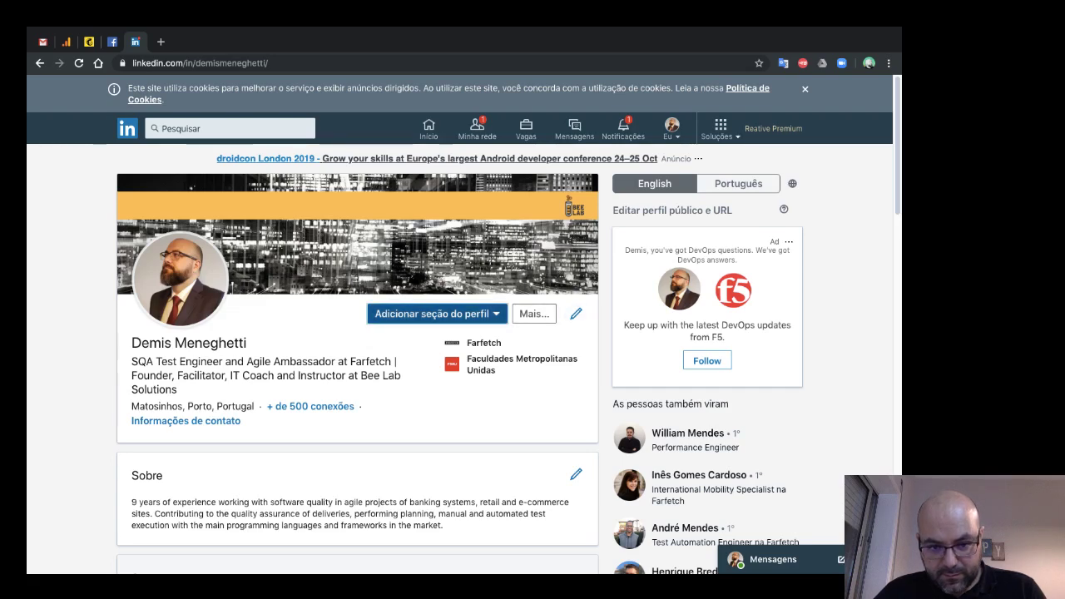
pyautogui.click(433, 314)
pyautogui.scroll(-2, 508, 326)
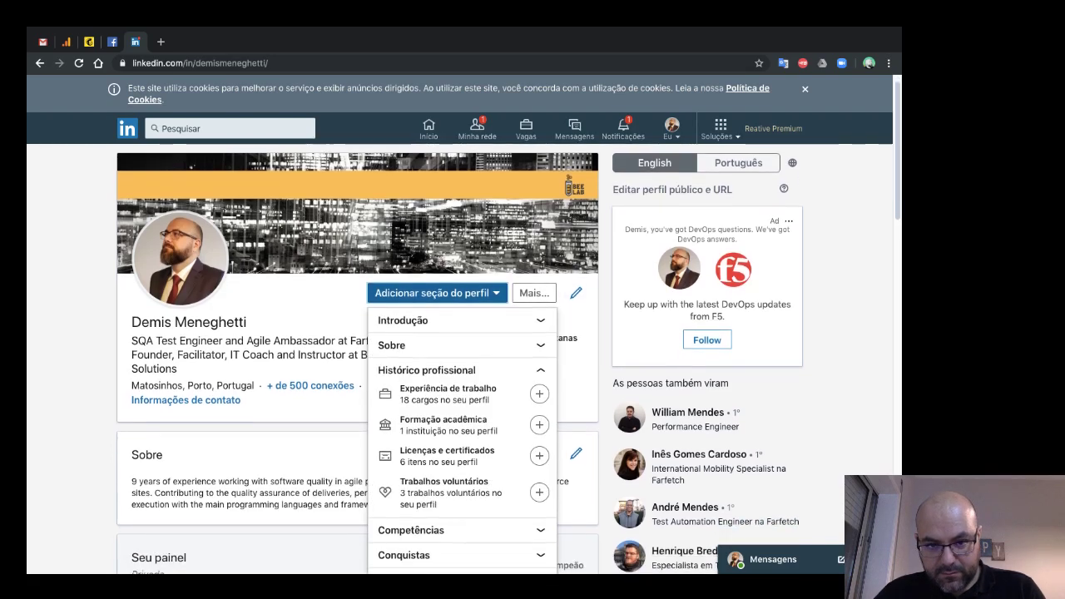
pyautogui.scroll(-3, 508, 333)
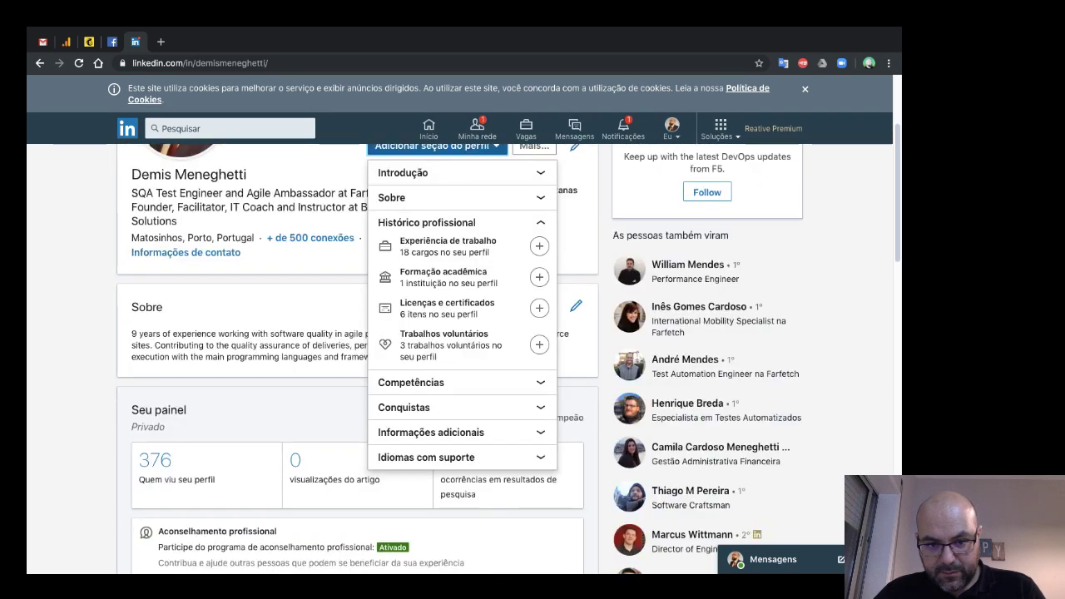
# - Expand the additional-information and Histórico profissional groups, close the list, and open a new tab
pyautogui.click(430, 431)
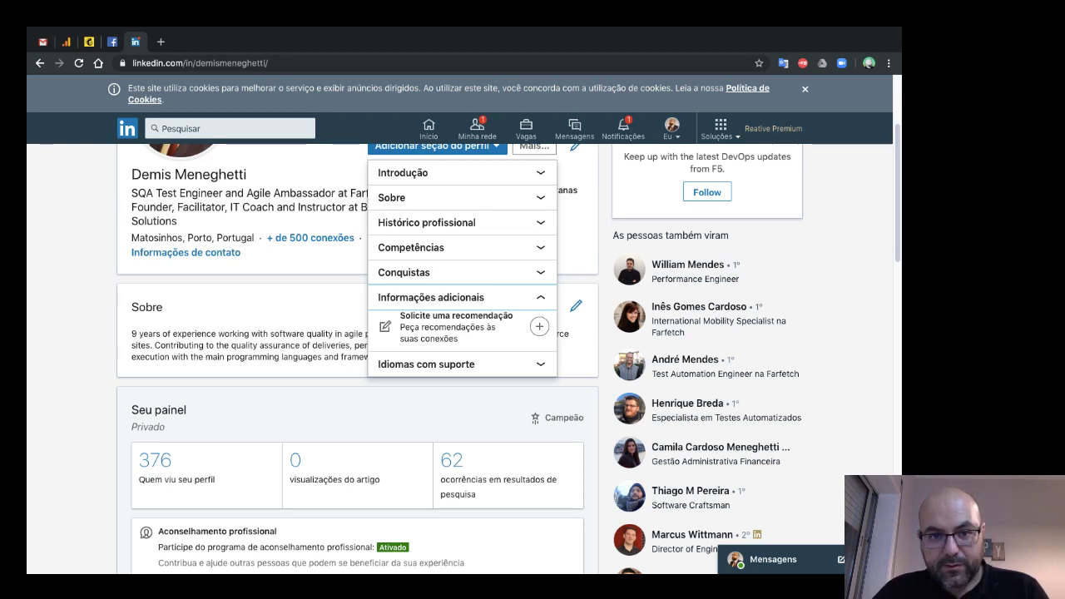
pyautogui.click(426, 223)
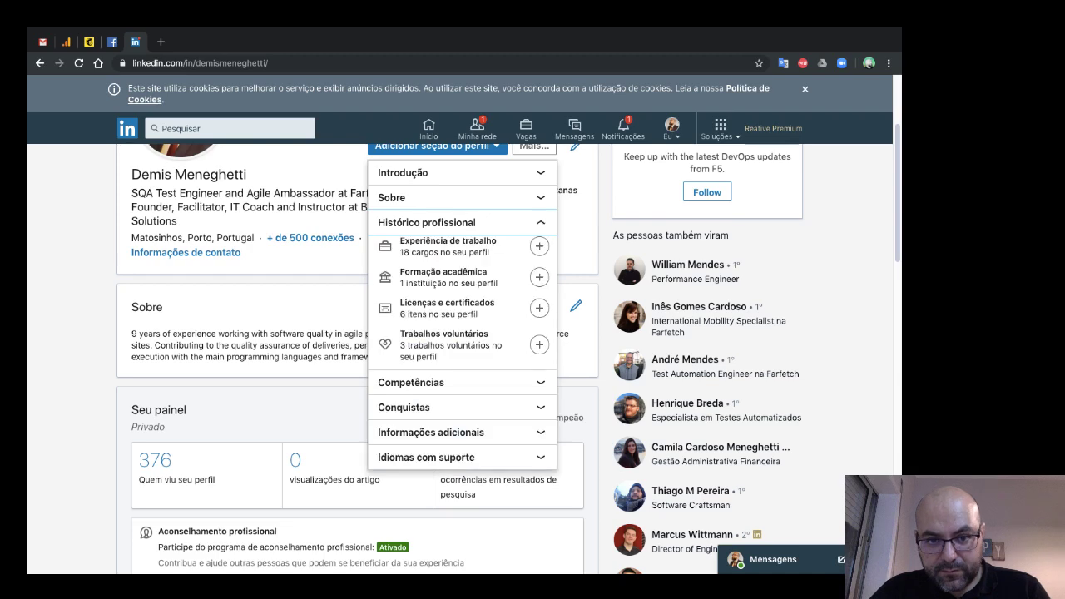
pyautogui.scroll(3, 507, 332)
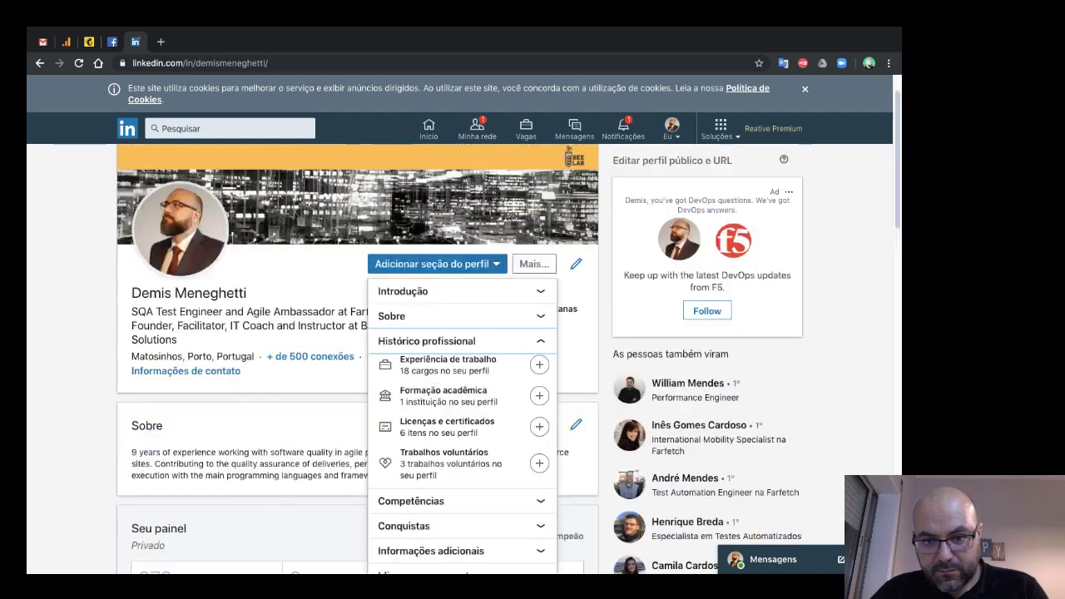
pyautogui.press('Escape')
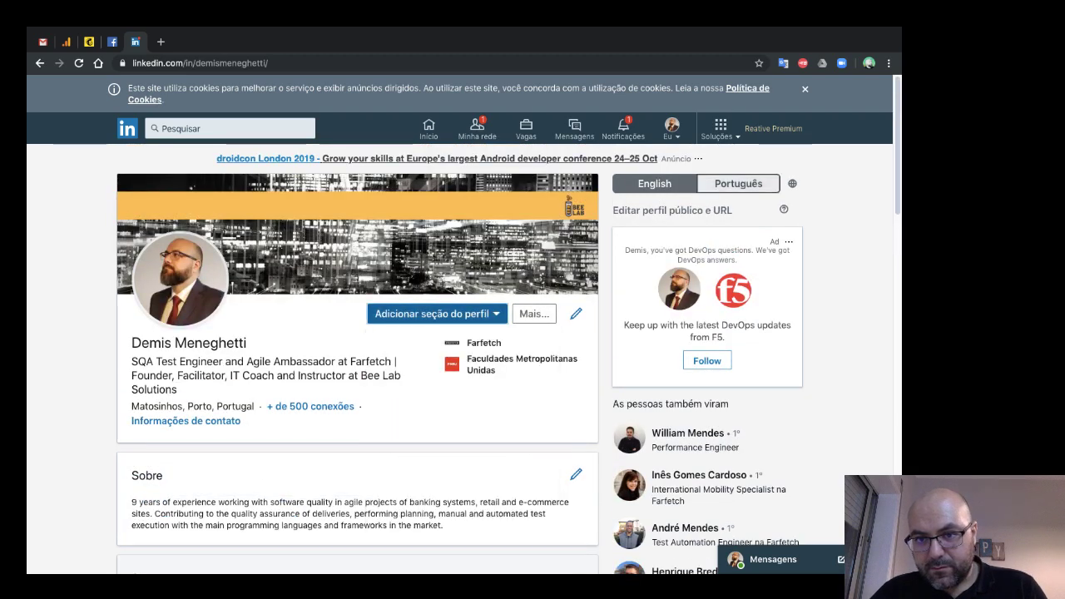
pyautogui.hotkey('ctrl', 't')
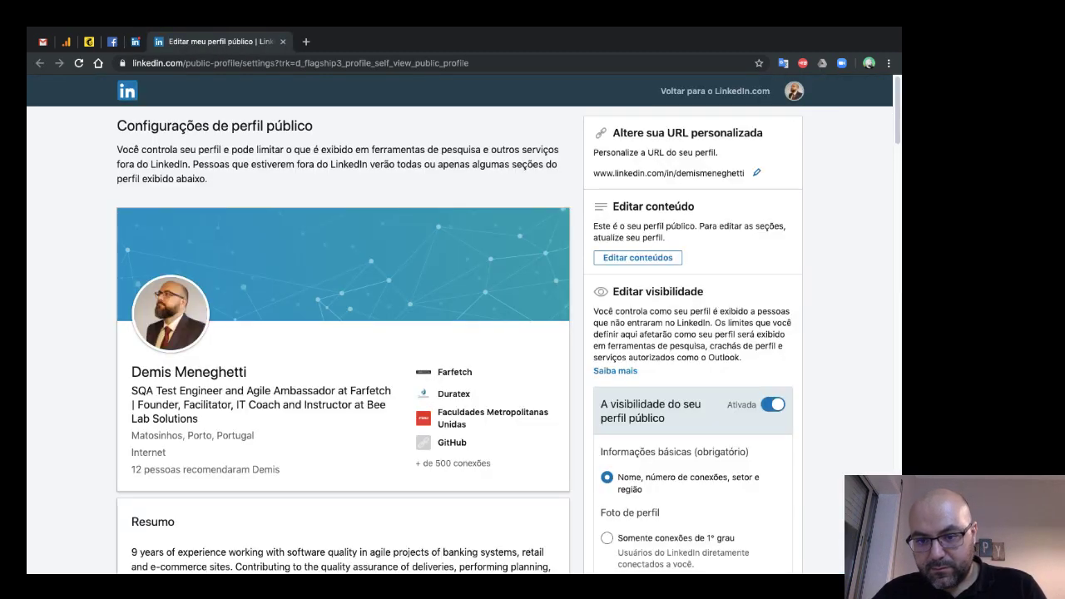
# - Scroll through the public profile visibility settings, then return to the main profile tab
pyautogui.scroll(-4, 342, 333)
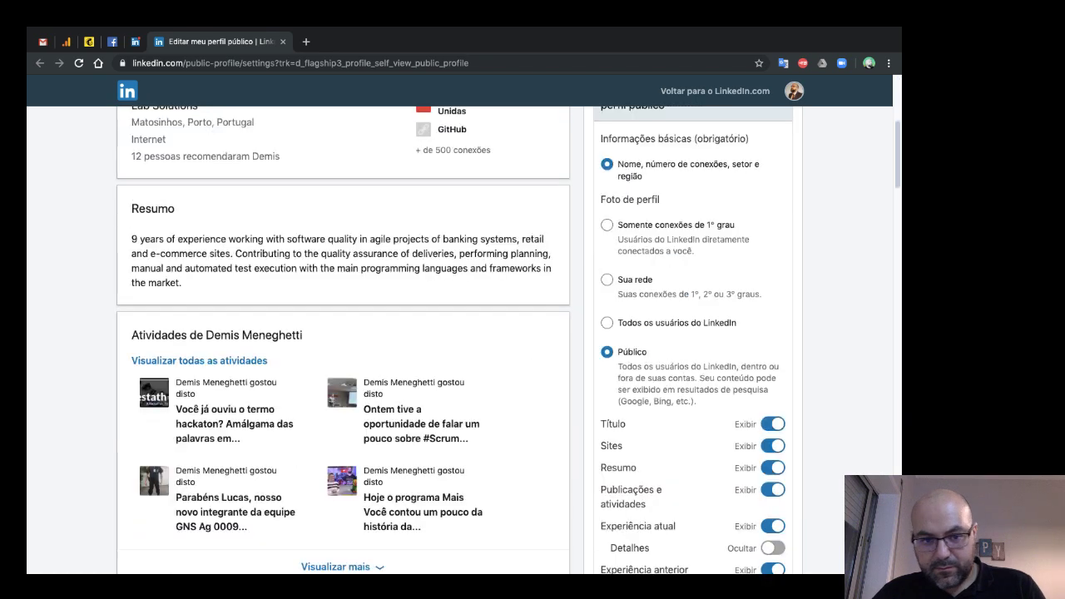
pyautogui.scroll(-5, 343, 333)
pyautogui.scroll(-15, 343, 332)
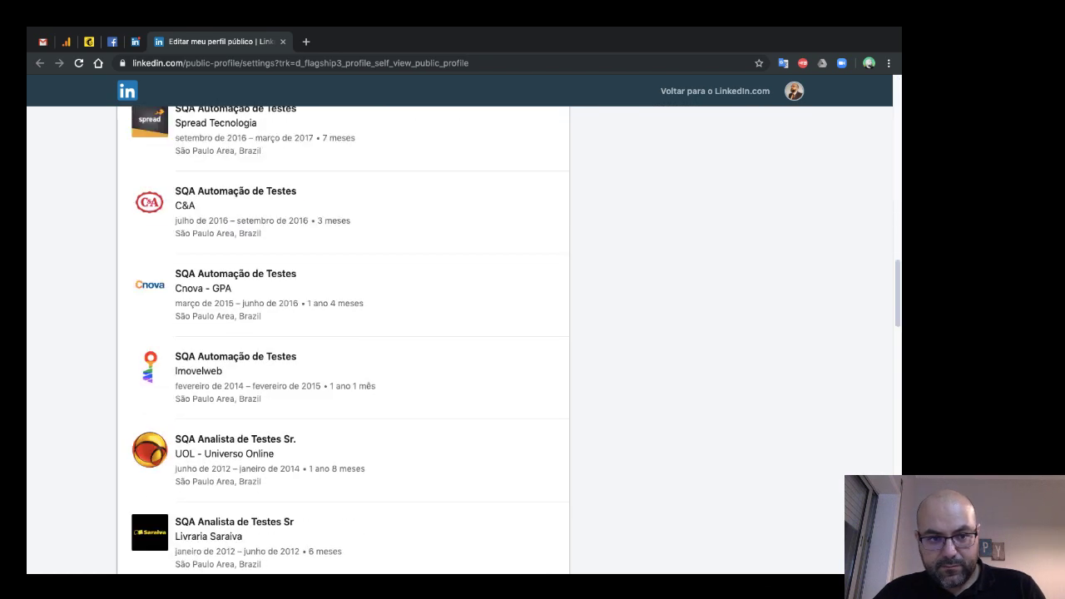
pyautogui.scroll(20, 342, 333)
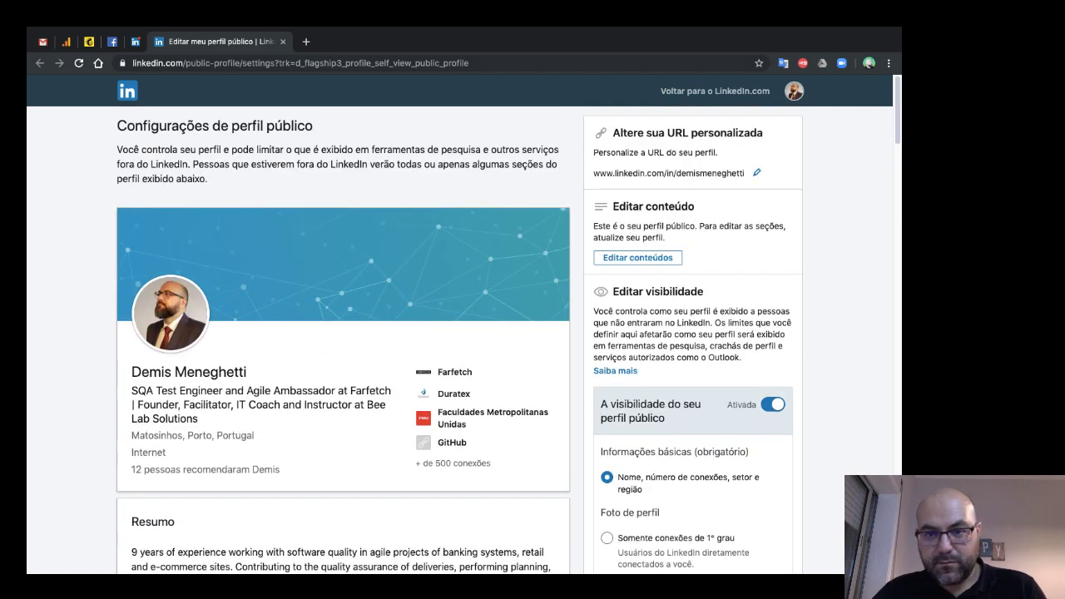
pyautogui.click(135, 41)
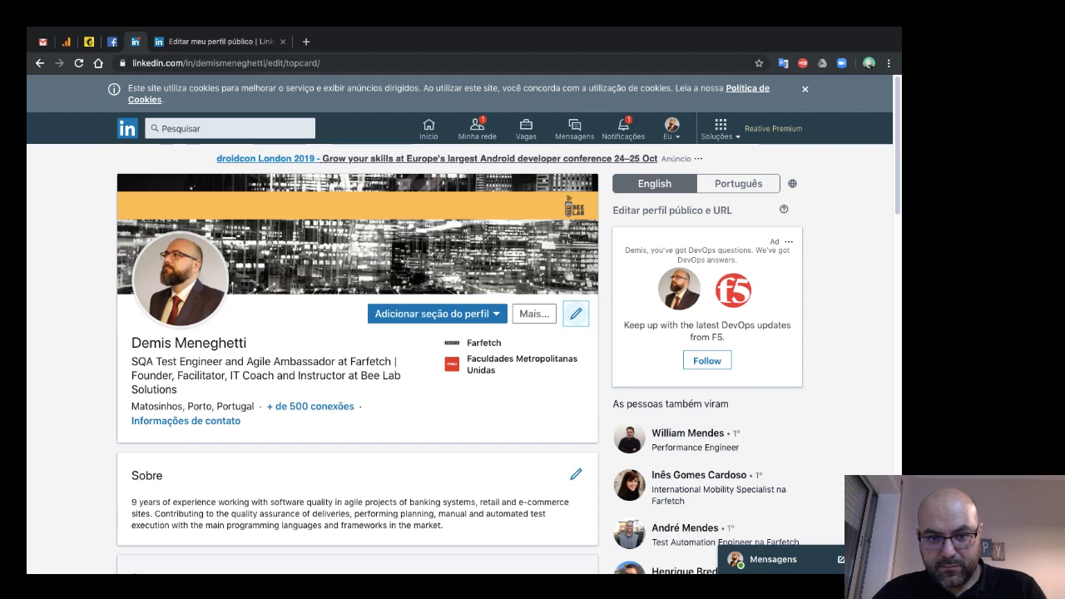
# - Scroll the Editar introdução dialog and open the Informações de contato editor
pyautogui.scroll(-2, 464, 333)
pyautogui.scroll(-3, 460, 333)
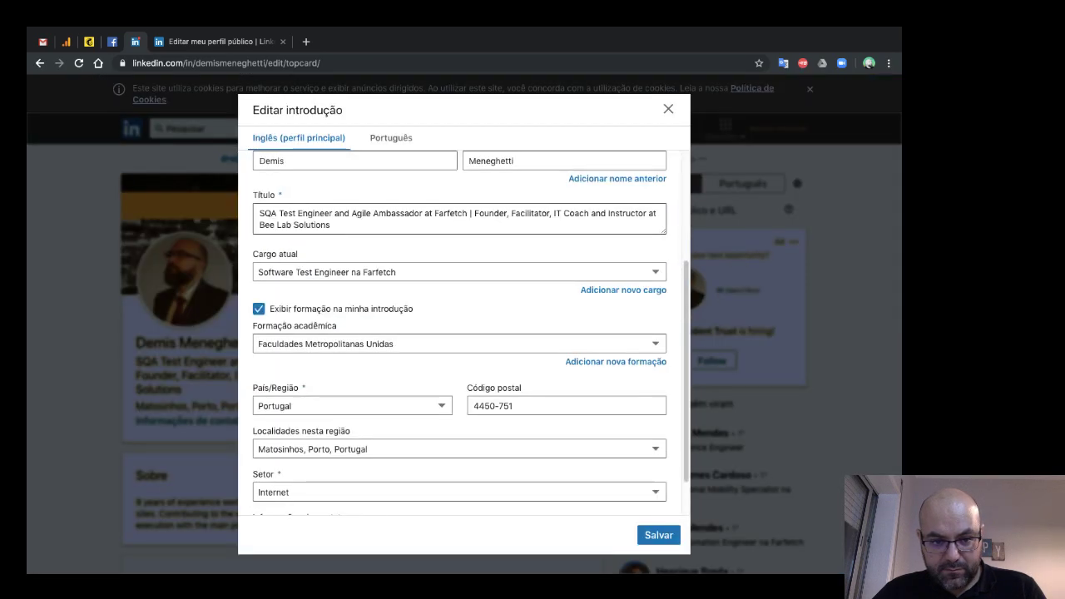
pyautogui.scroll(5, 459, 294)
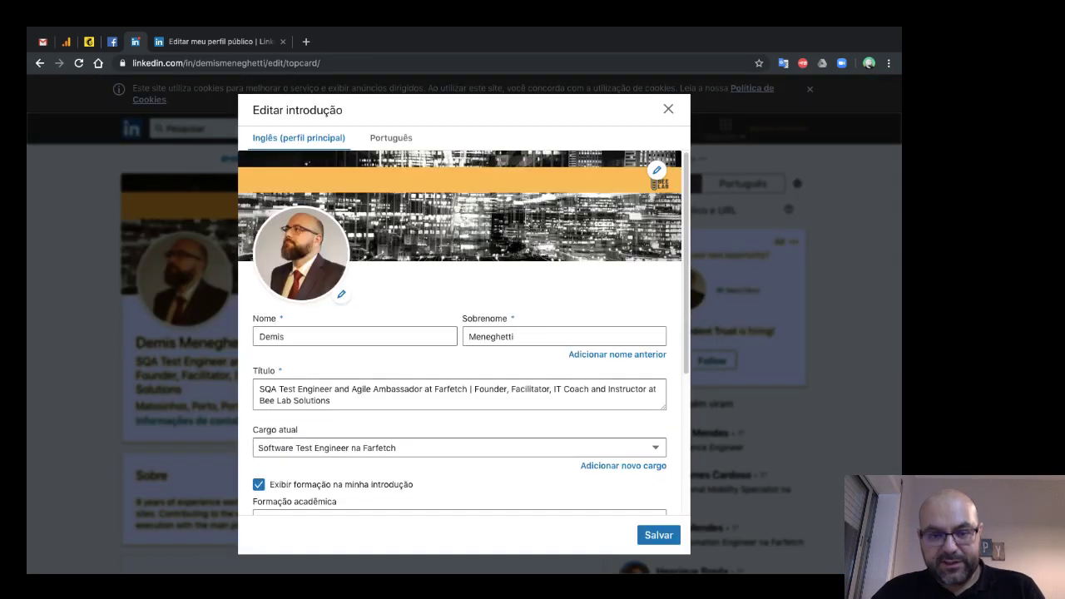
pyautogui.scroll(-5, 459, 399)
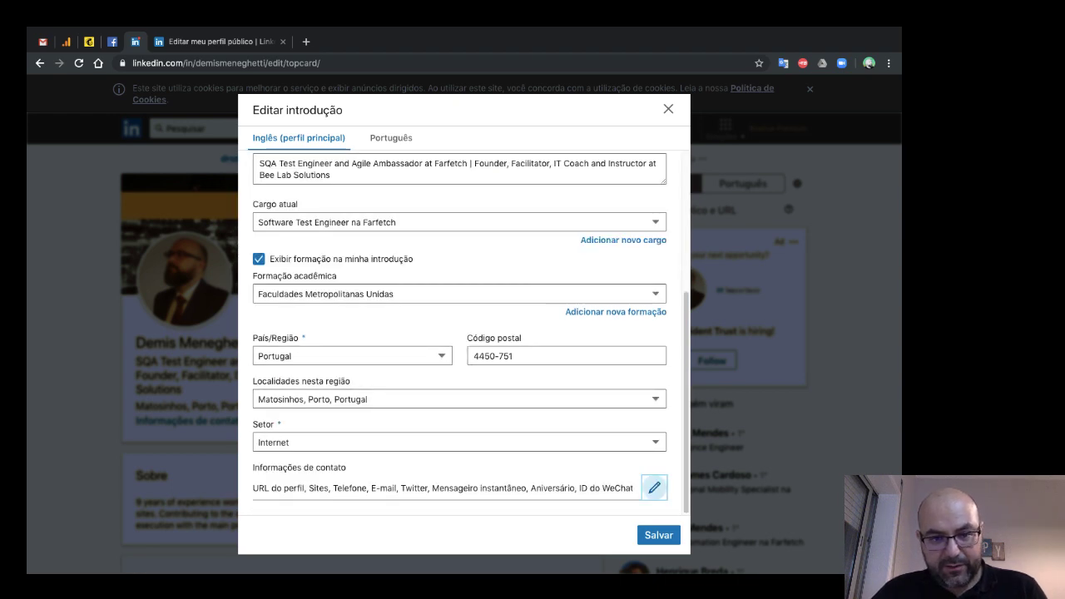
pyautogui.click(654, 487)
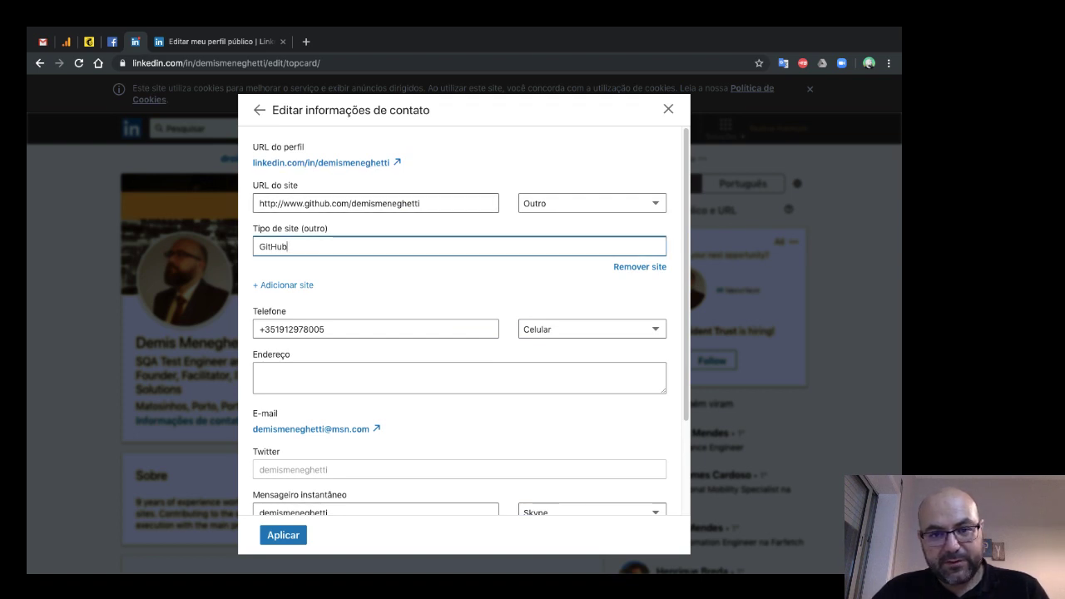
# - Inspect the website type and GitHub URL fields, then leave the contact editor without saving
pyautogui.hotkey('shift', 'Tab')
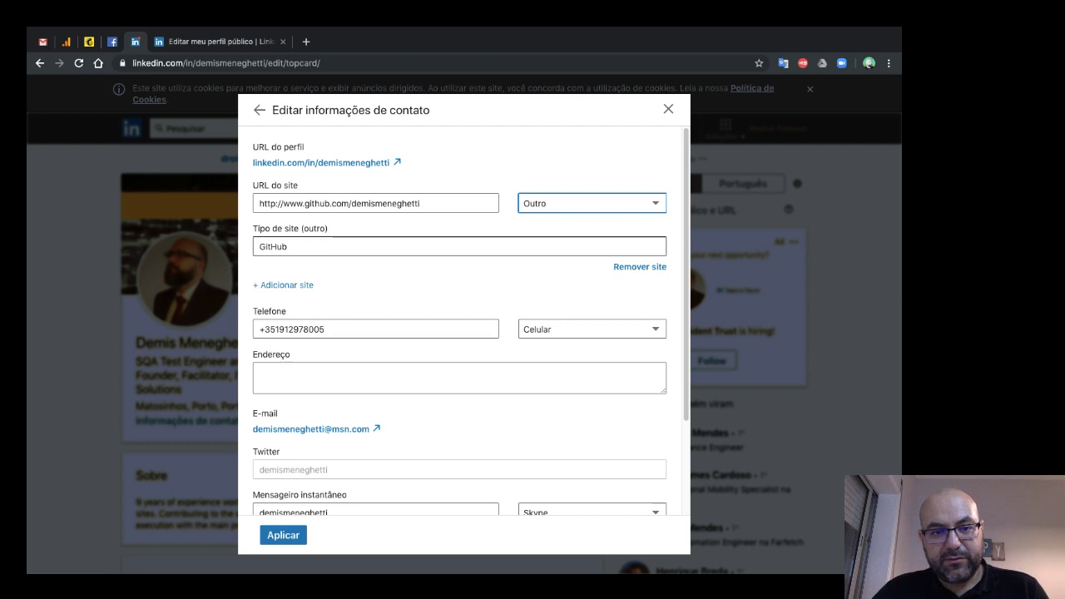
pyautogui.click(288, 246)
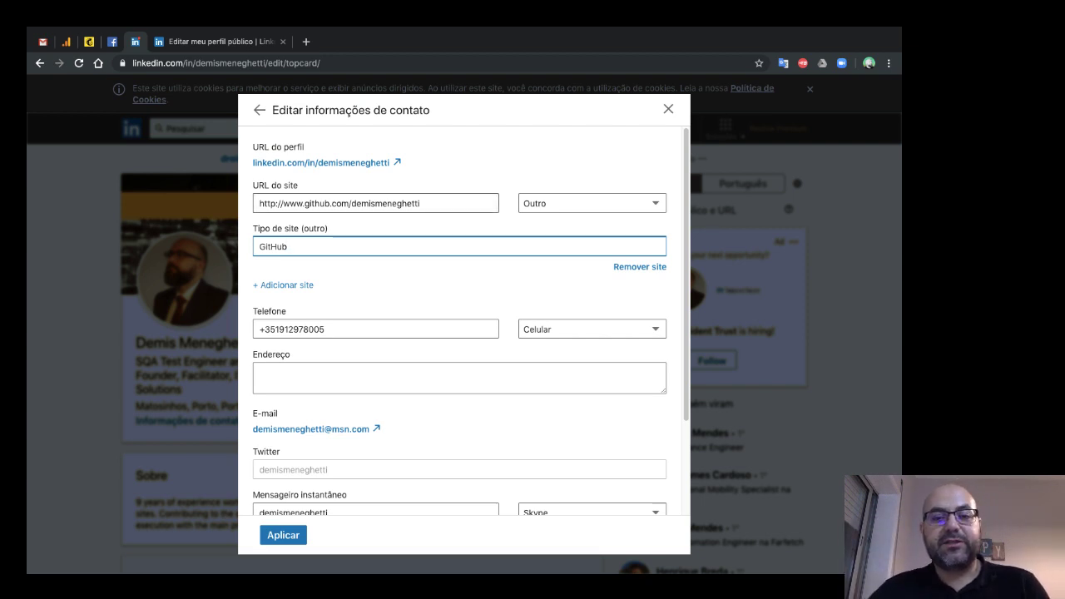
pyautogui.click(421, 203)
pyautogui.hotkey('ctrl', 'shift', 'Left')
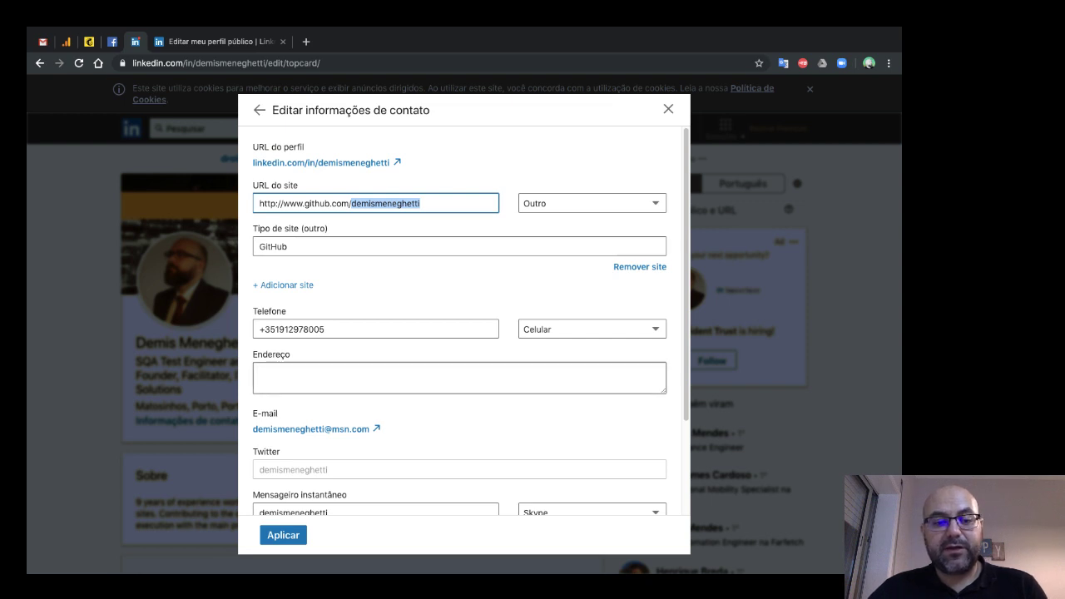
pyautogui.scroll(-2, 463, 321)
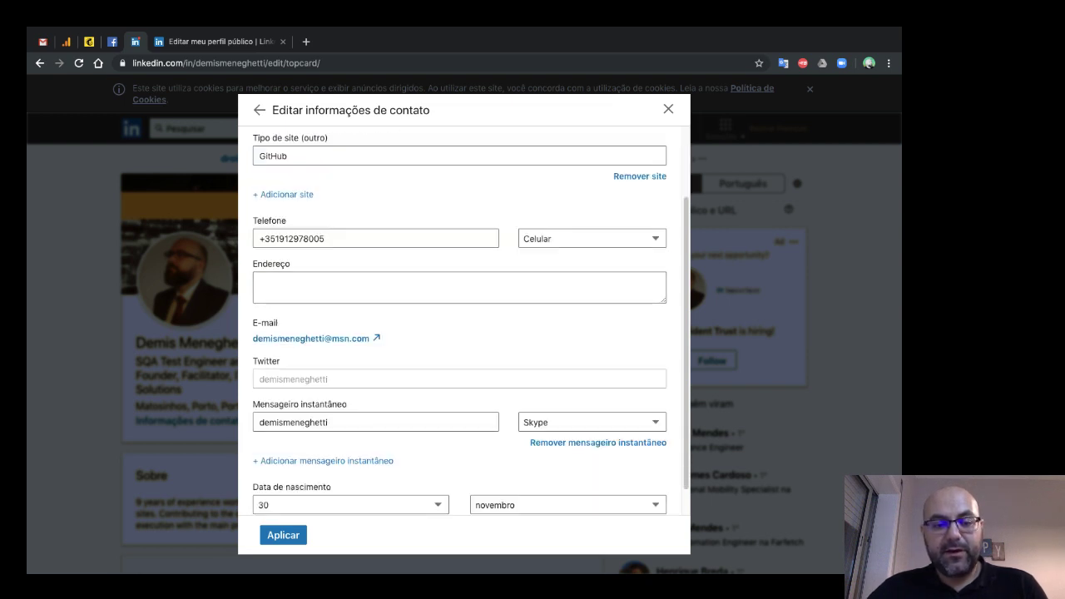
pyautogui.scroll(-1, 463, 321)
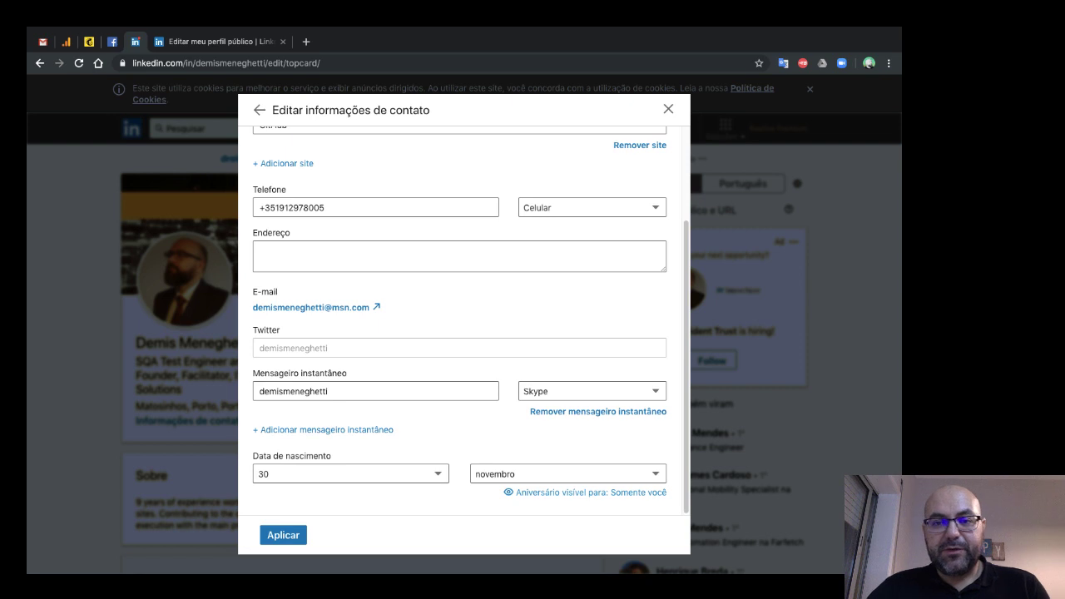
pyautogui.scroll(3, 463, 320)
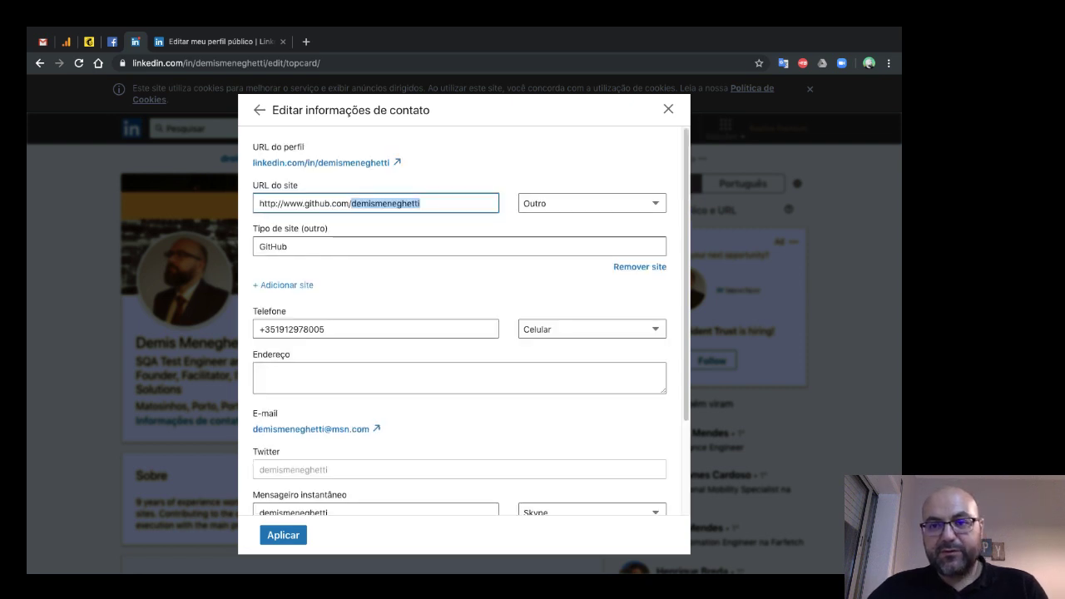
pyautogui.press('Escape')
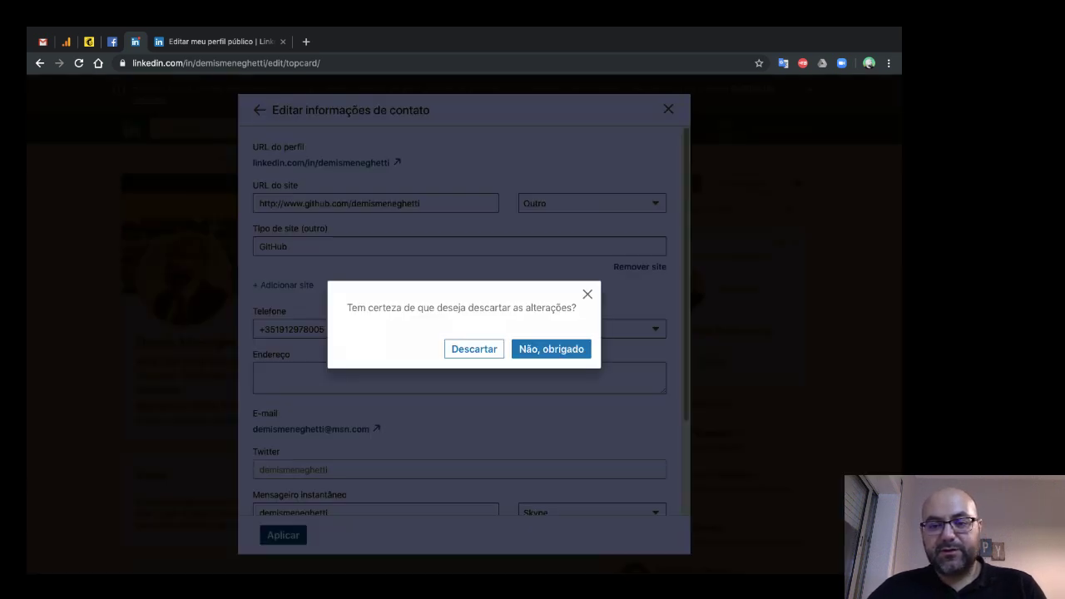
# - Choose 'Descartar' to discard the contact edits and close both dialogs
pyautogui.hotkey('shift', 'Tab')
pyautogui.press('Return')
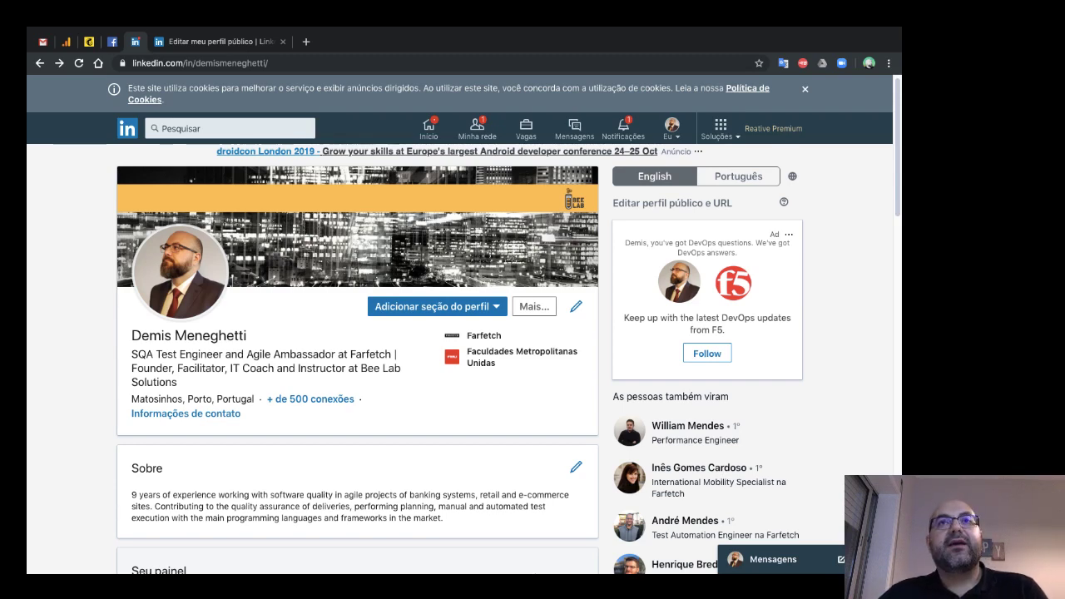
# - Scroll to 'Seu painel' and open 'Interesses de carreira'
pyautogui.scroll(-3, 533, 333)
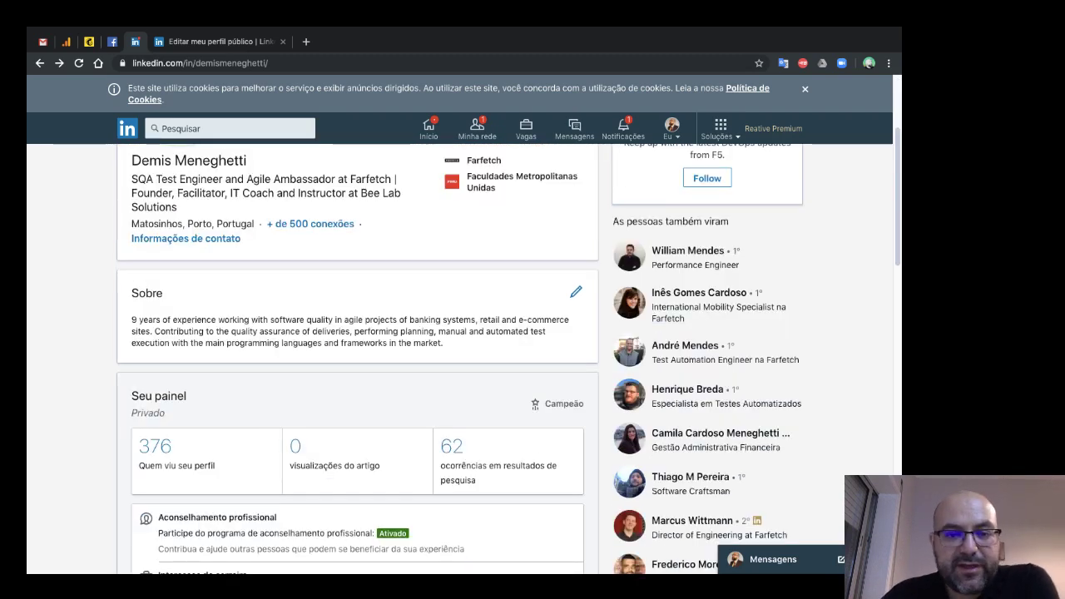
pyautogui.scroll(5, 533, 333)
pyautogui.scroll(-3, 532, 333)
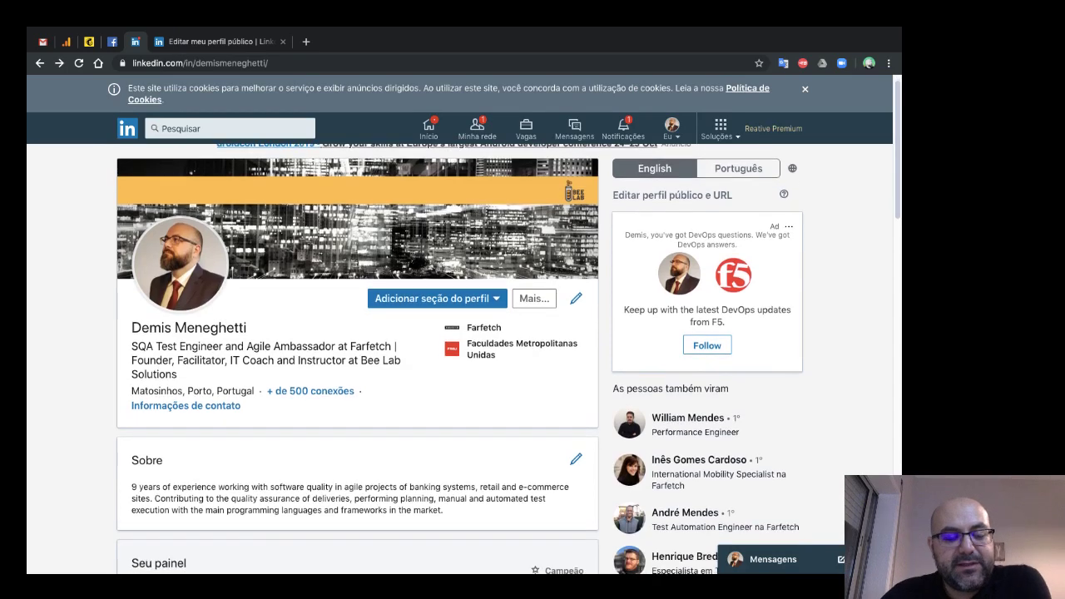
pyautogui.scroll(-3, 533, 332)
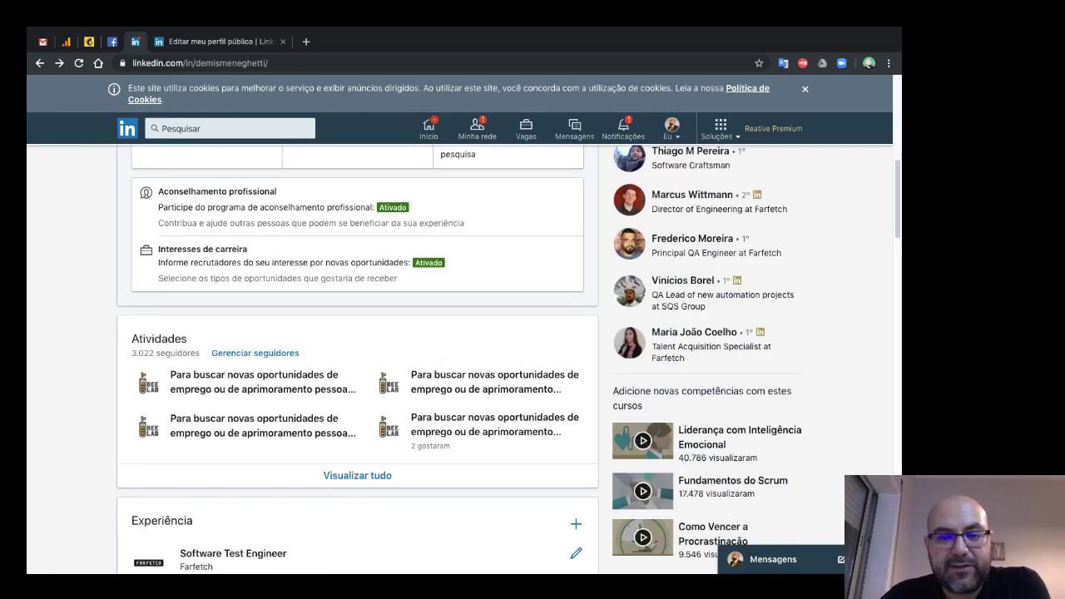
pyautogui.scroll(1, 532, 333)
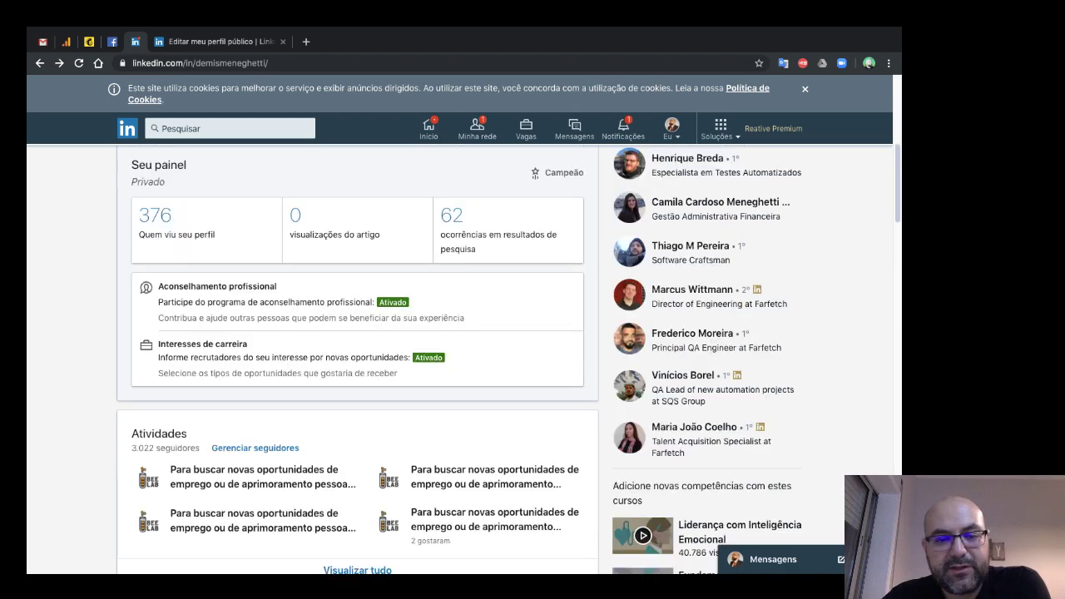
pyautogui.click(202, 343)
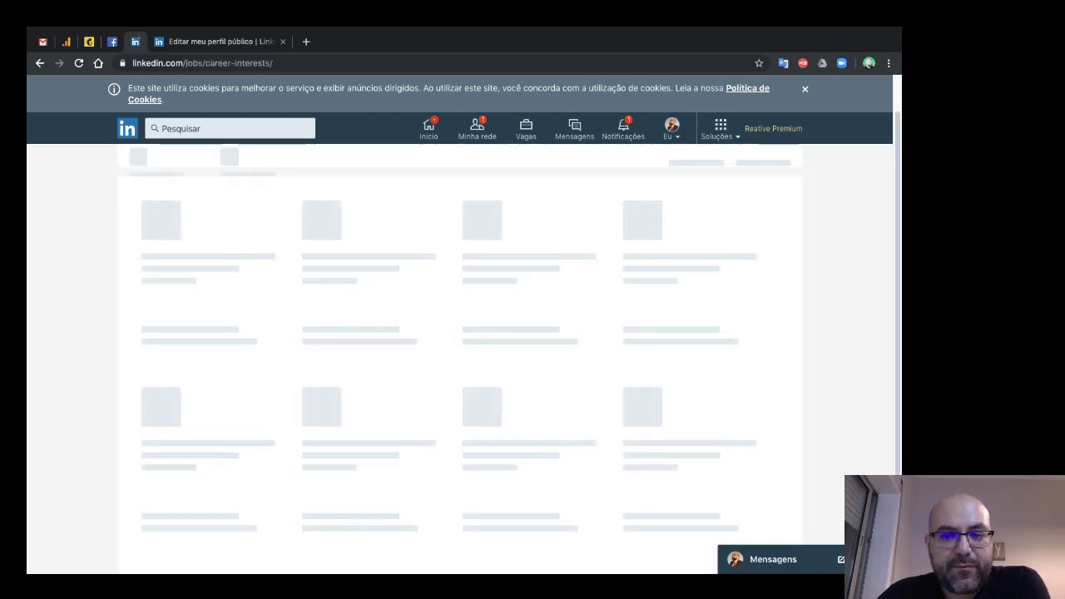
# - Toggle the recruiter open-to-work signal off and back on, then focus the recruiter note
pyautogui.click(567, 208)
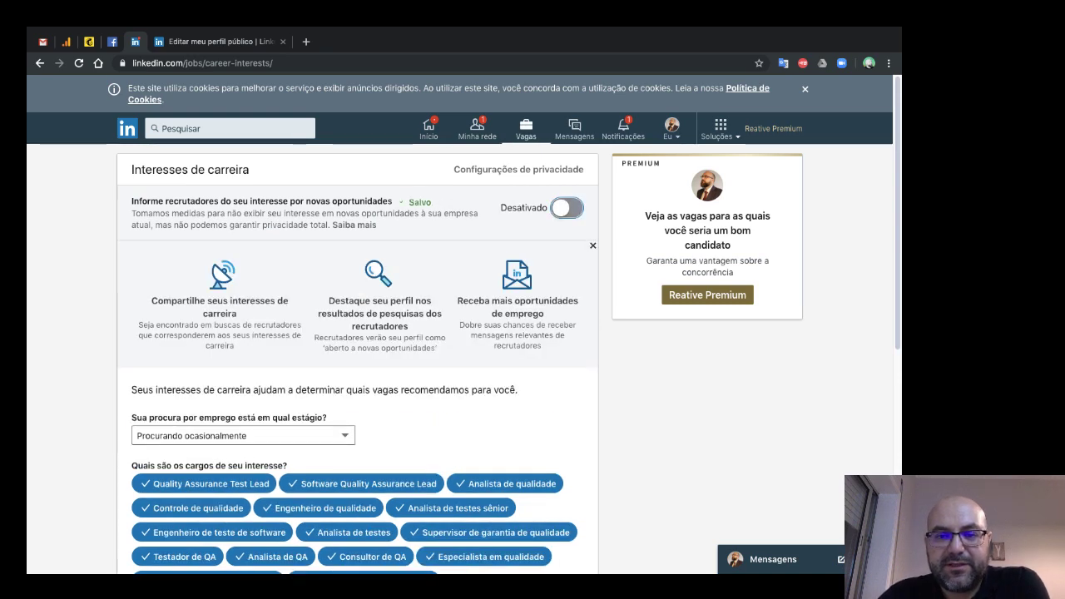
pyautogui.click(566, 208)
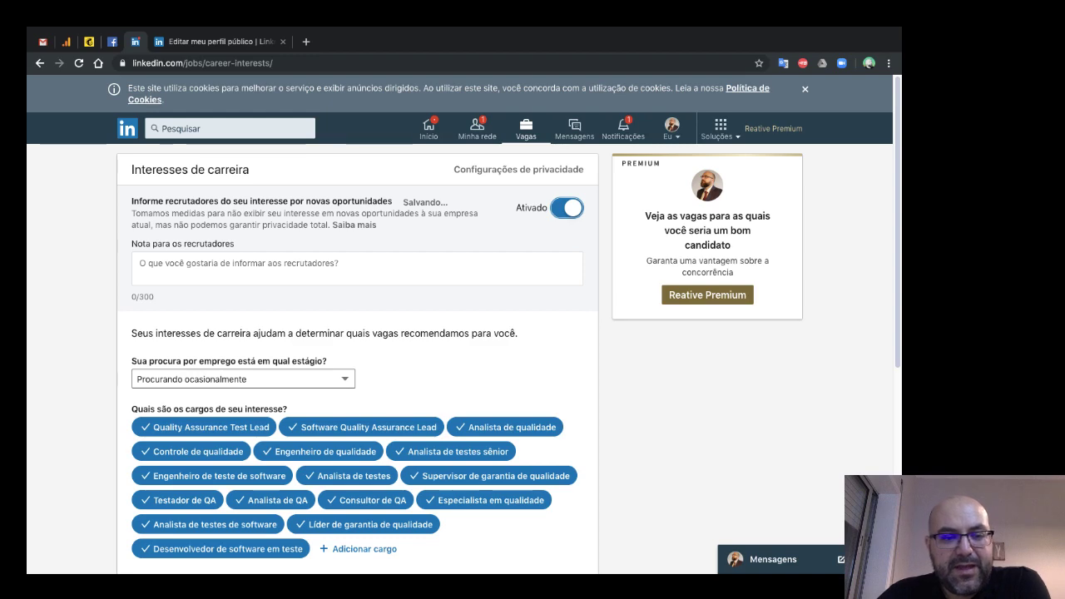
pyautogui.scroll(-2, 507, 333)
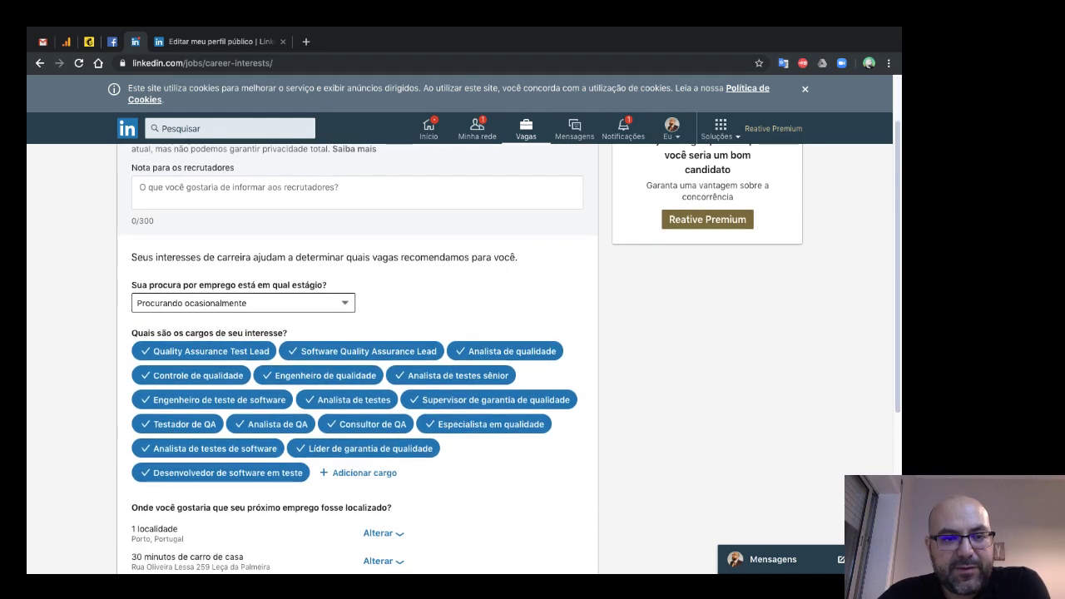
pyautogui.scroll(1, 477, 341)
pyautogui.click(358, 197)
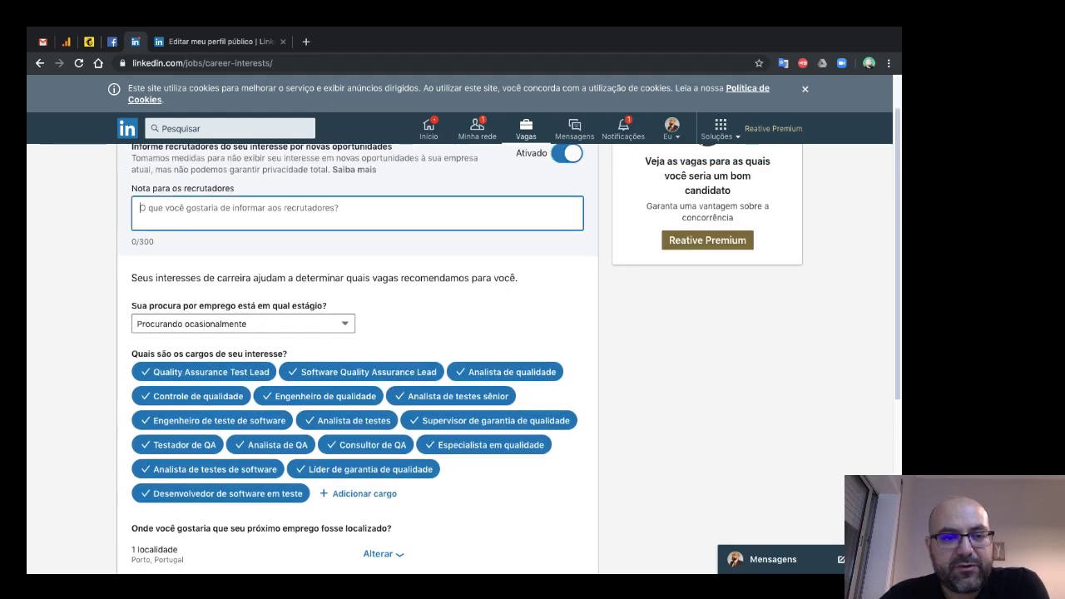
pyautogui.scroll(1, 477, 341)
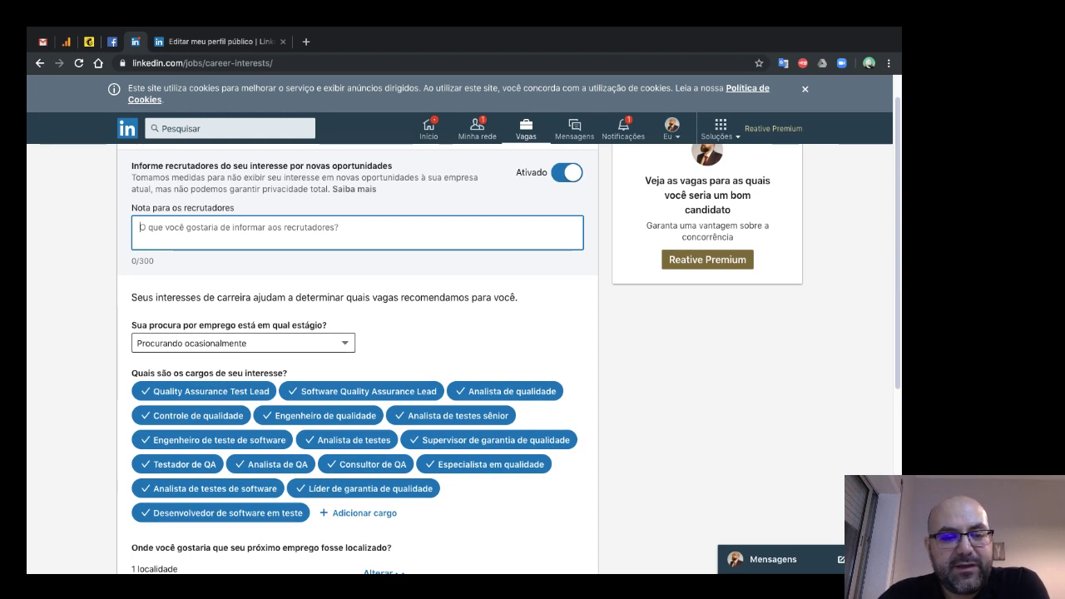
# - Change the job-search stage to 'Candidatando-se ativamente'
pyautogui.press('Tab')
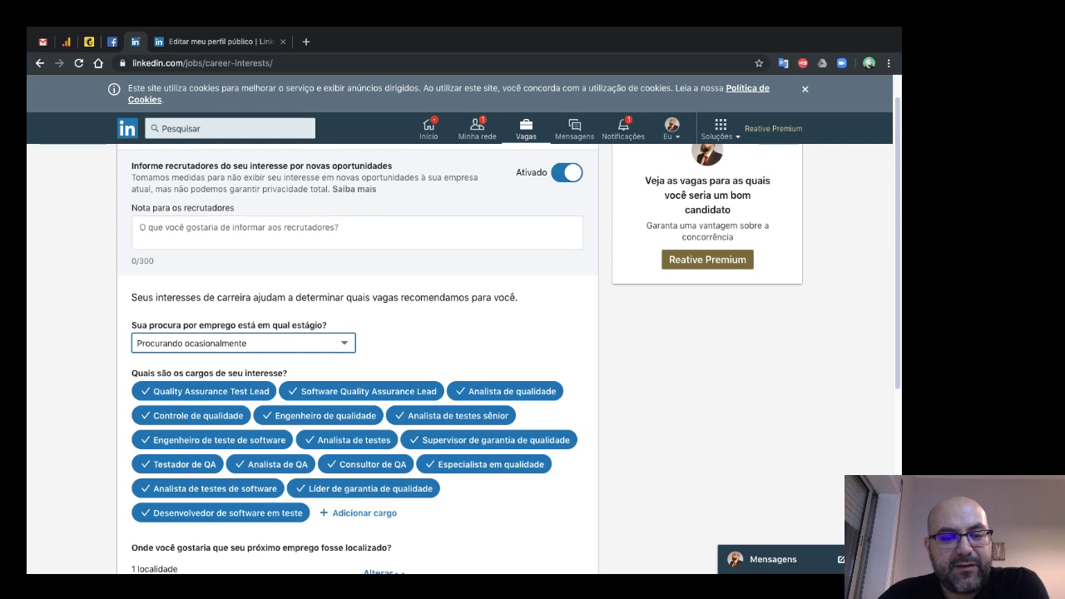
pyautogui.scroll(-2, 509, 335)
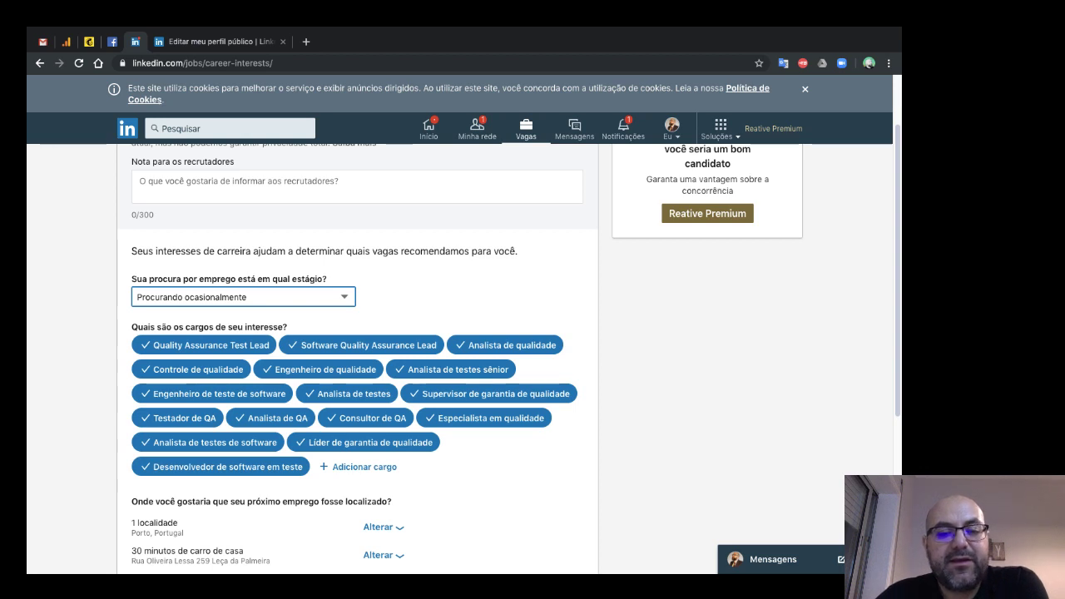
pyautogui.press('Up')
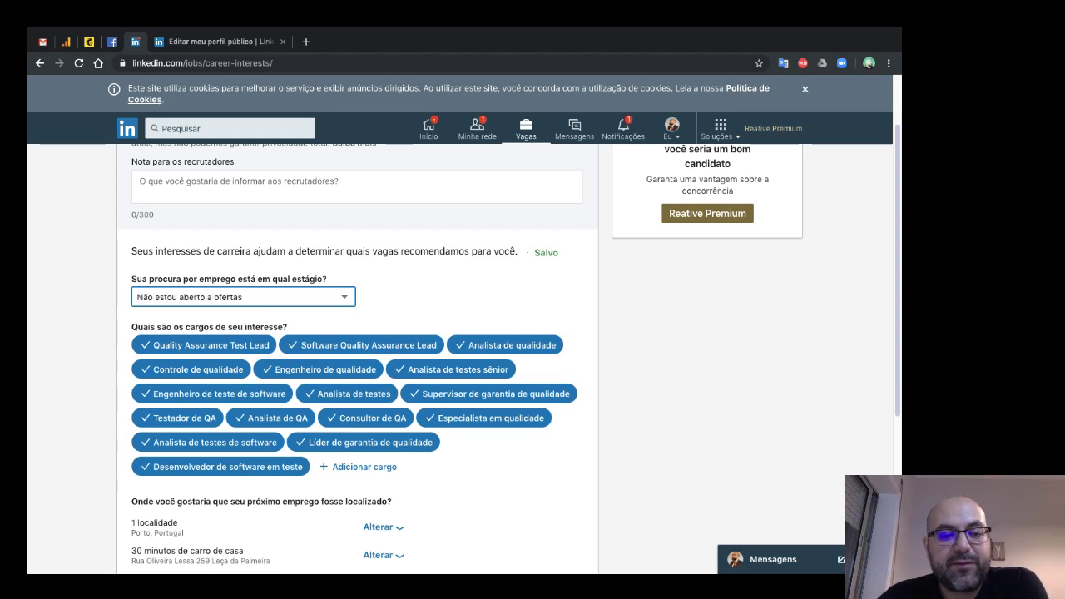
pyautogui.press('Up')
pyautogui.press('Up')
pyautogui.press('Up')
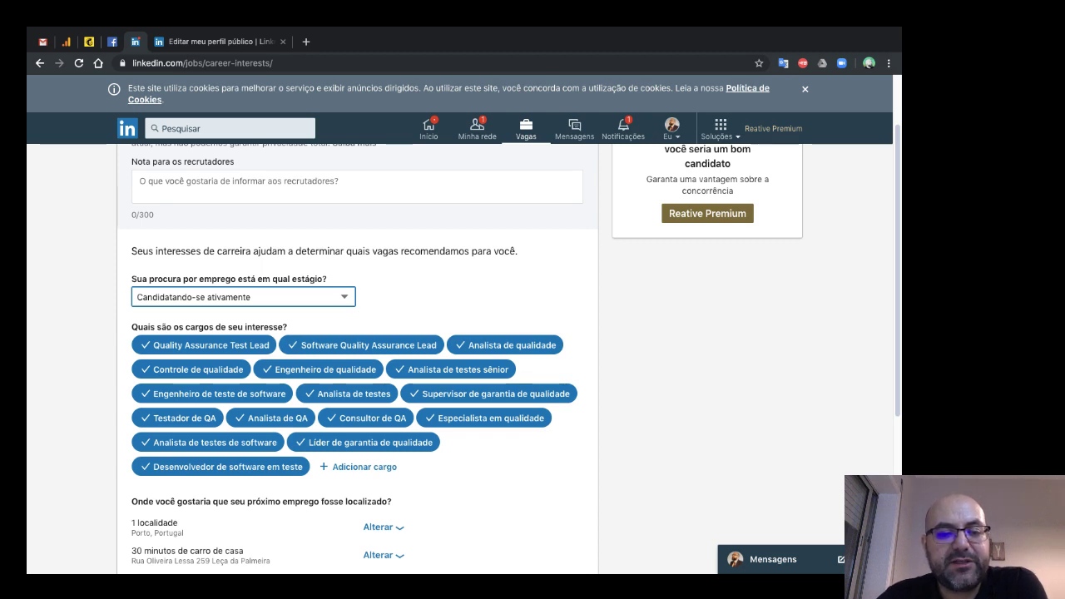
pyautogui.scroll(-1, 509, 349)
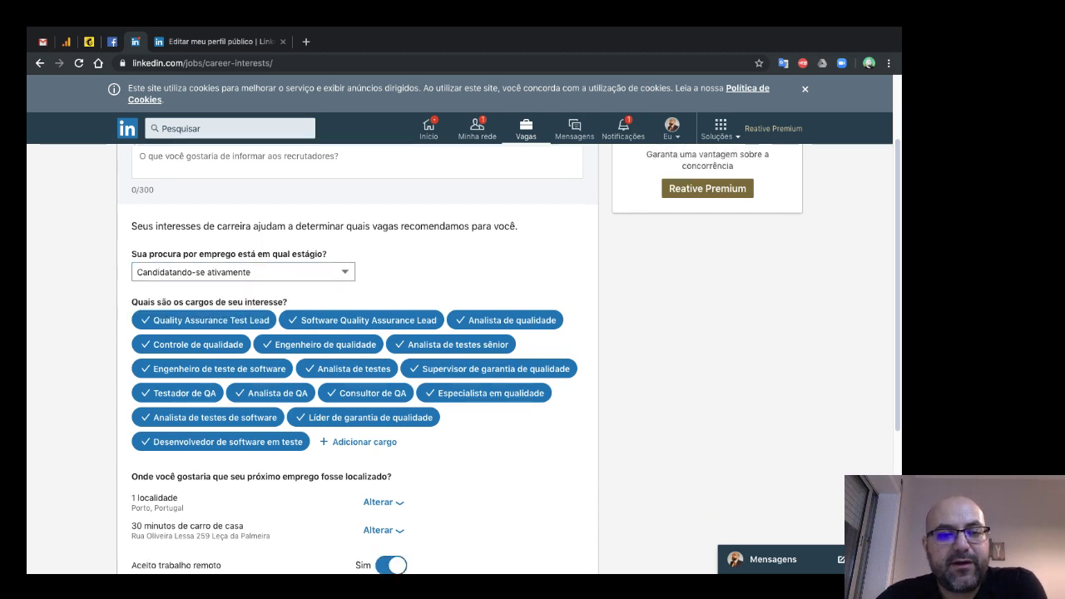
pyautogui.scroll(-2, 491, 279)
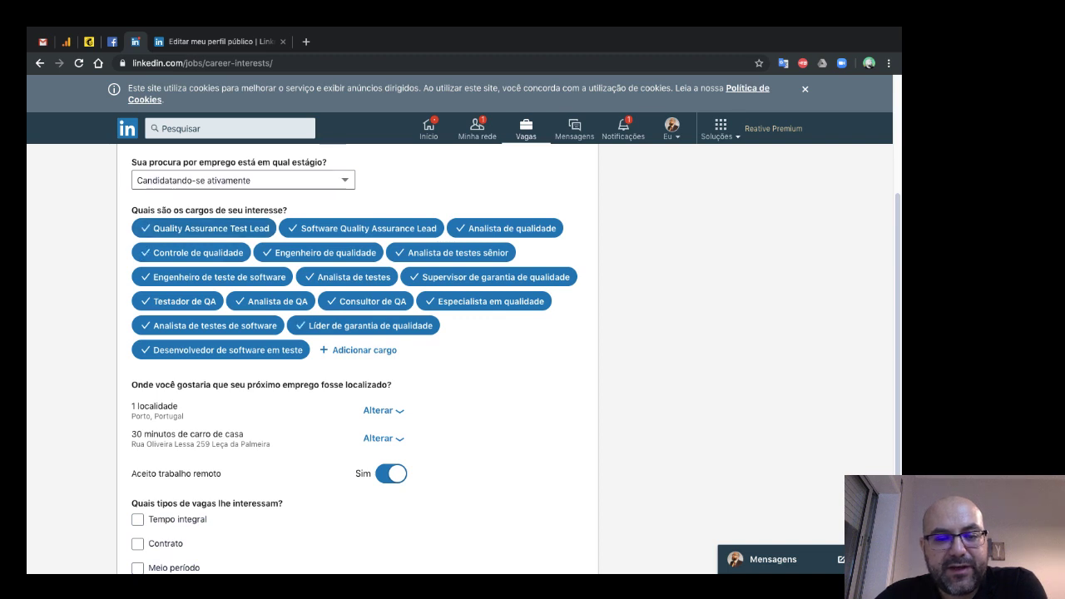
# - Try adding a 'Senior Software' job title, then cancel the unfinished entry
pyautogui.click(358, 350)
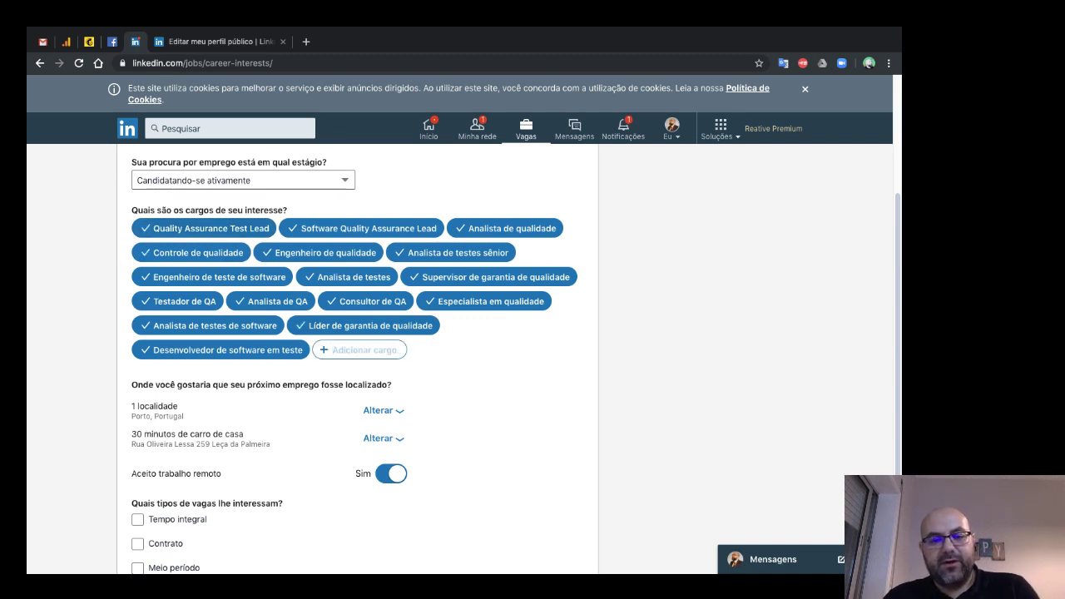
pyautogui.write('Seni')
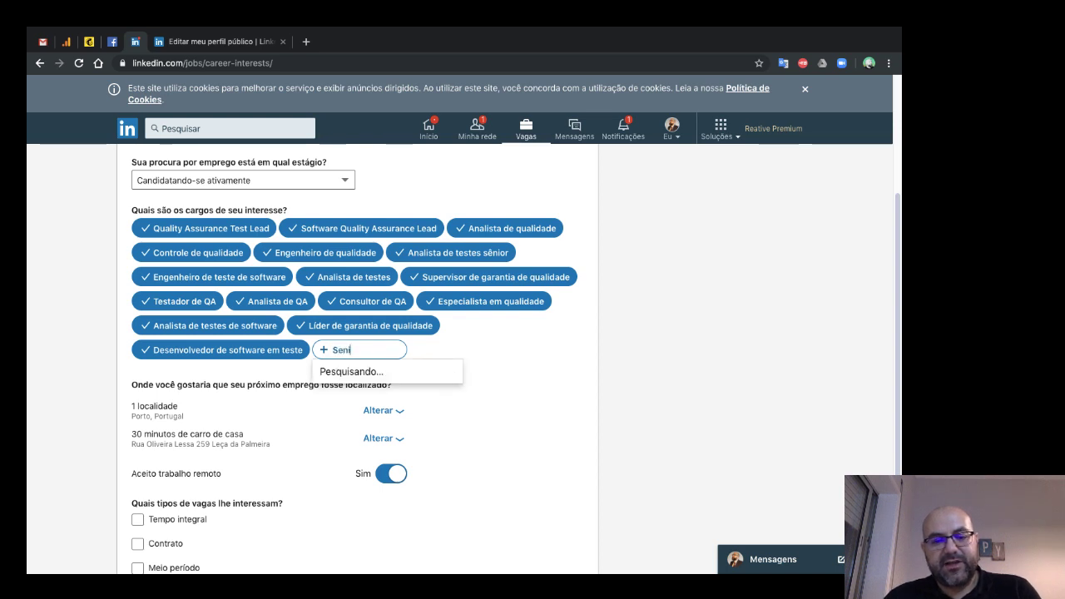
pyautogui.write('or ')
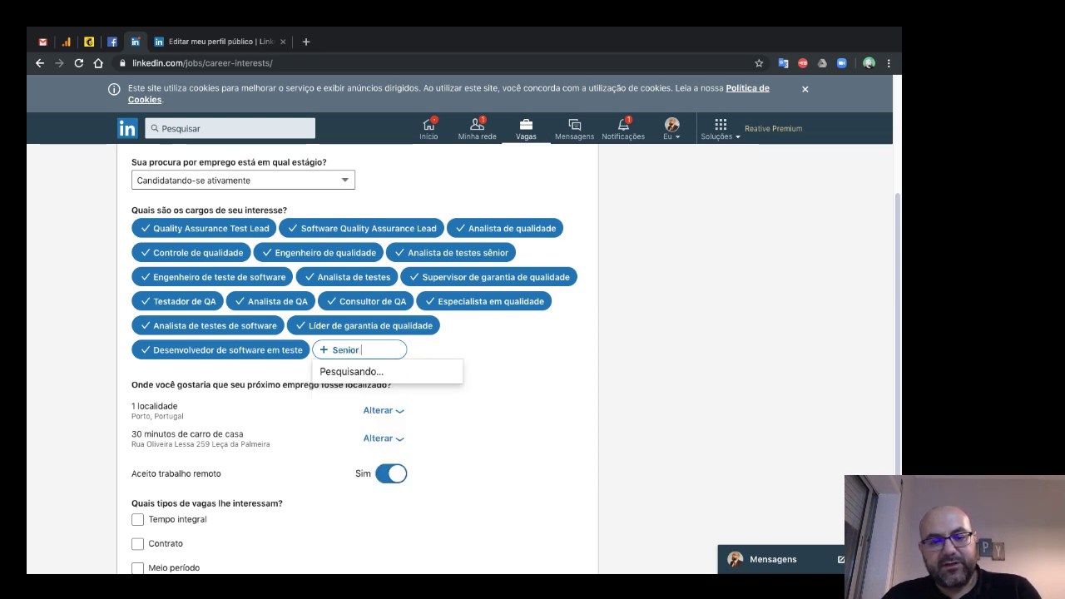
pyautogui.write('Soft')
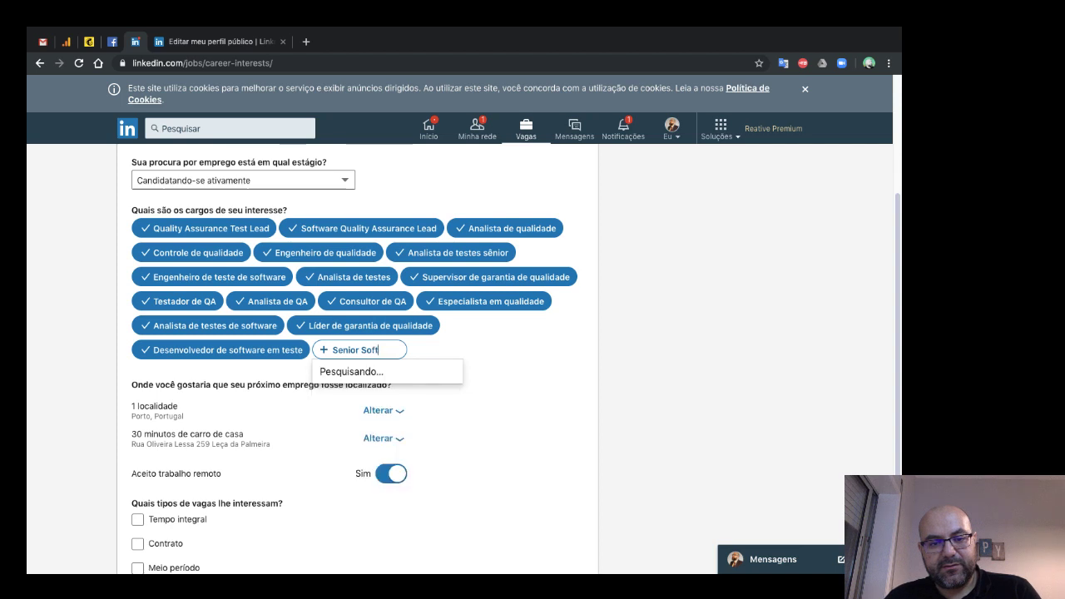
pyautogui.write('war')
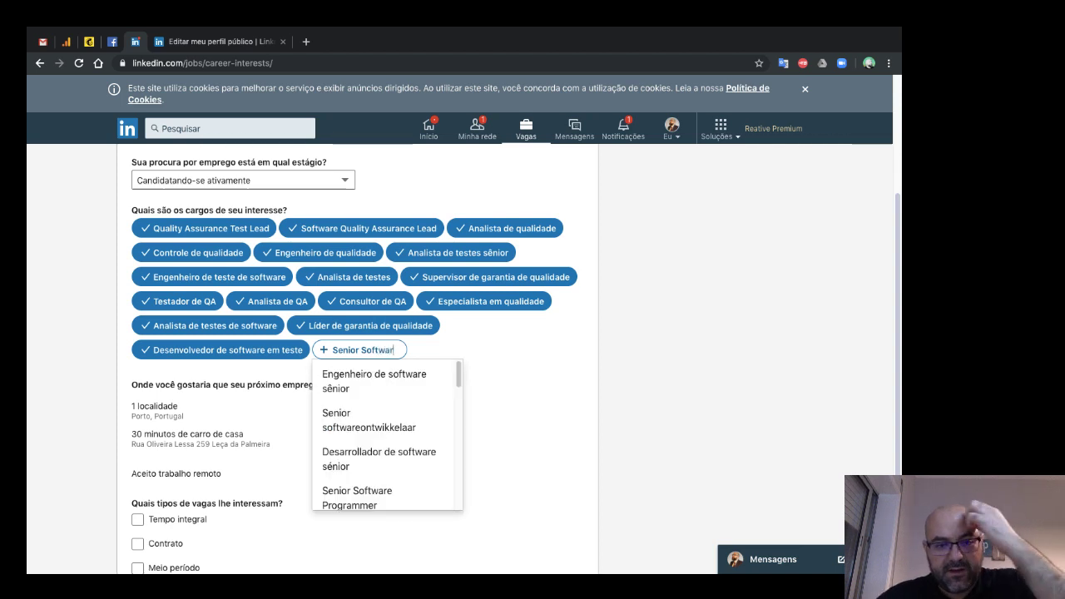
pyautogui.write('e')
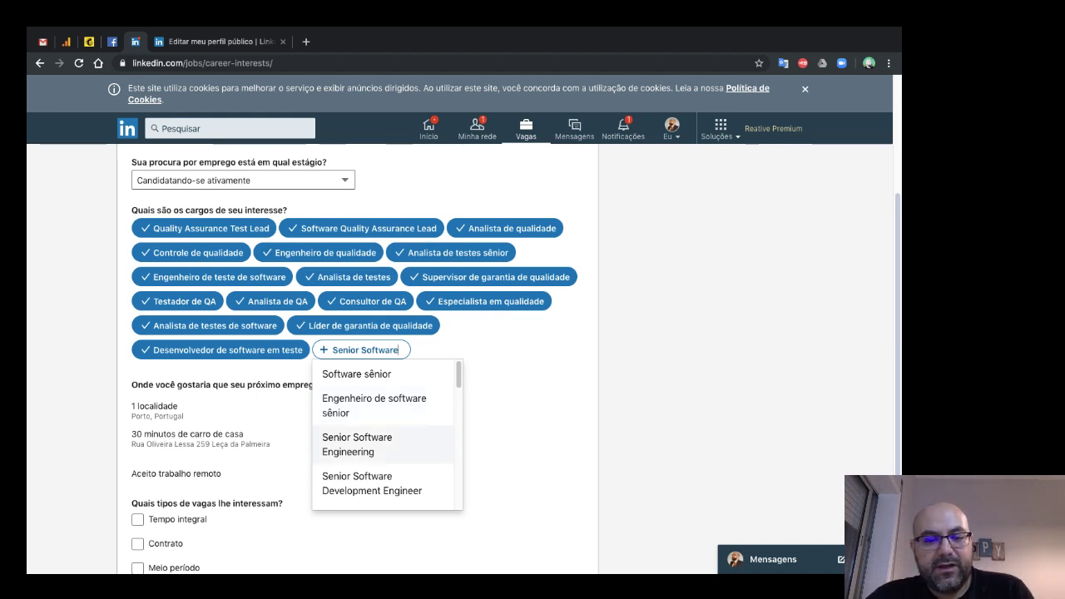
pyautogui.press('Tab')
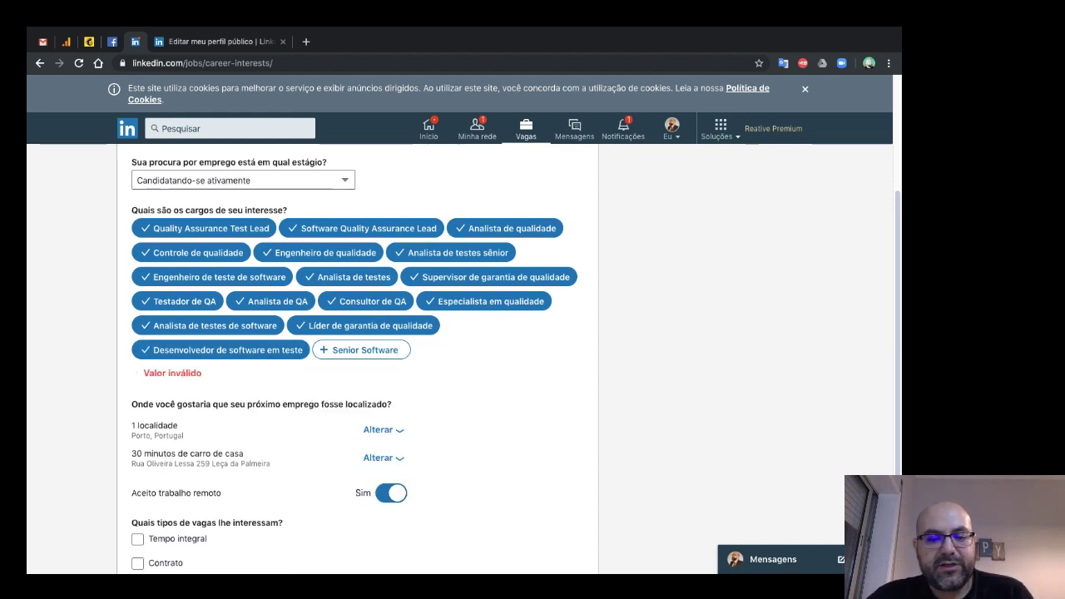
pyautogui.hotkey('shift', 'Tab')
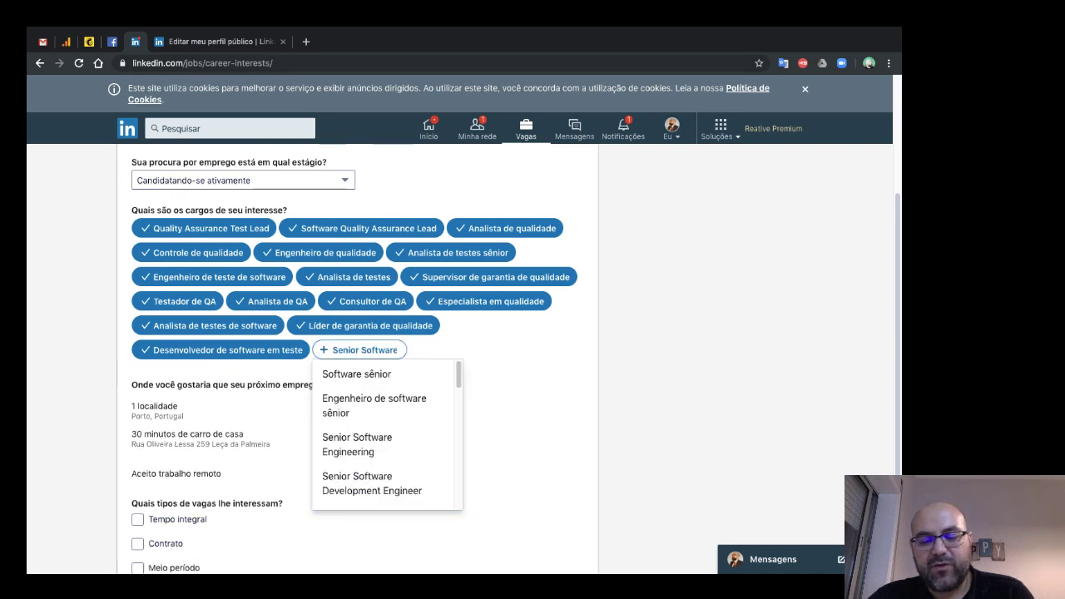
pyautogui.press('Escape')
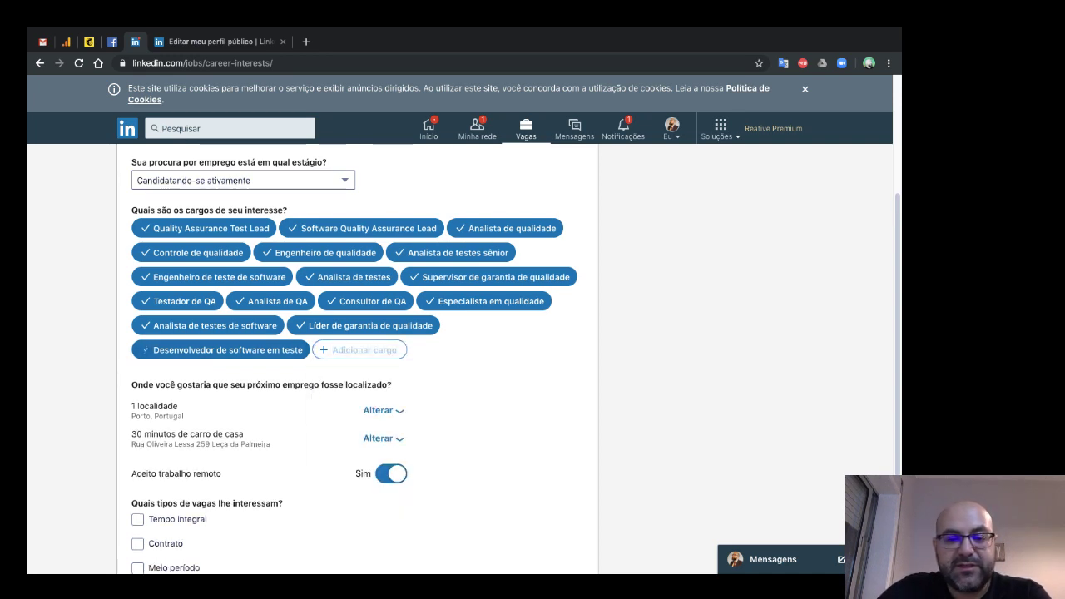
pyautogui.scroll(-2, 357, 358)
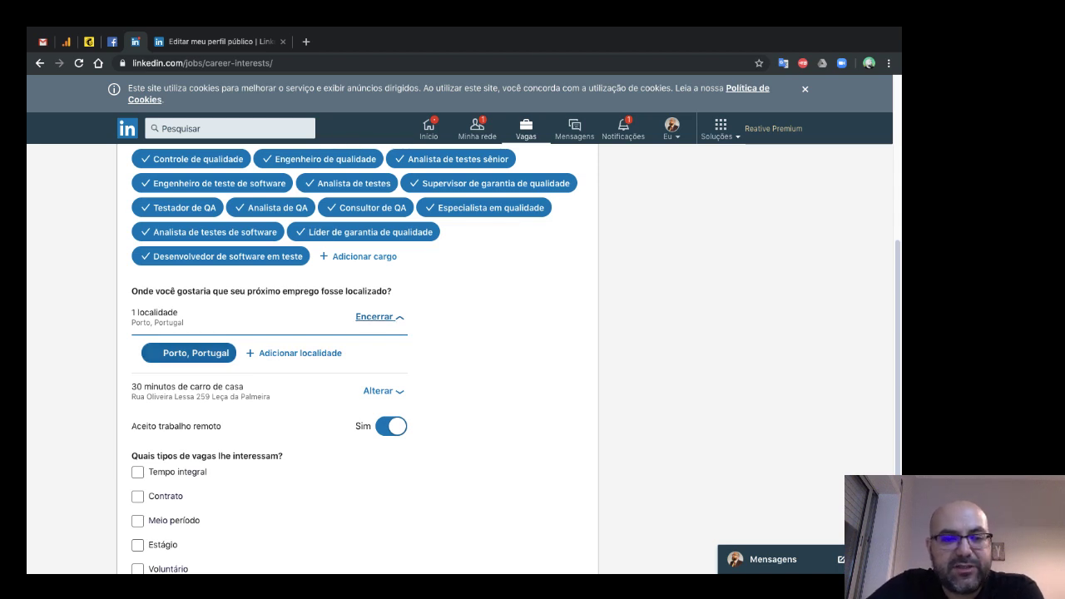
pyautogui.scroll(1, 192, 352)
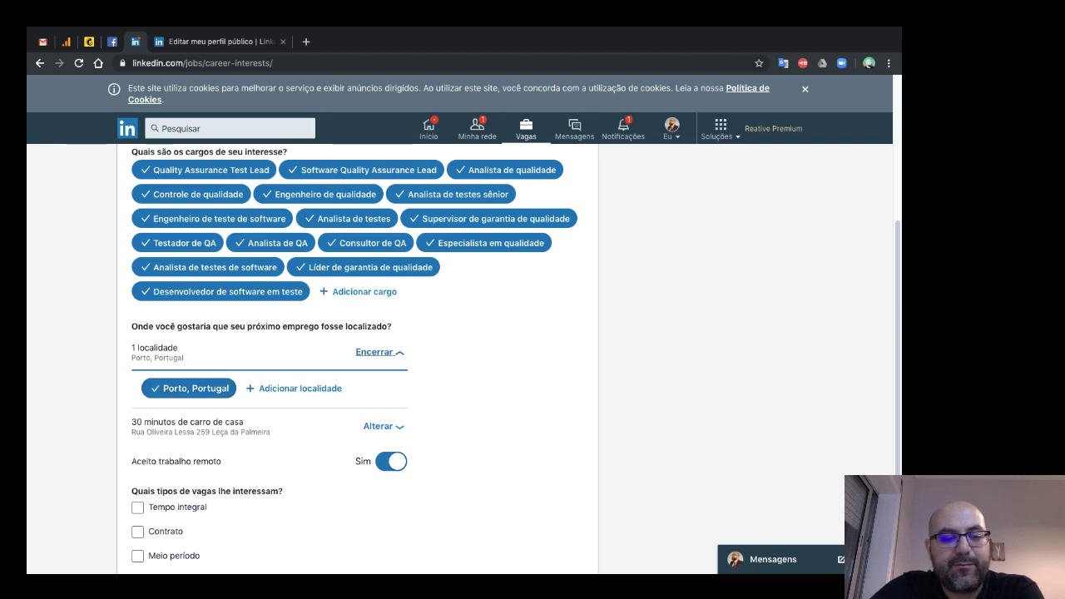
pyautogui.click(296, 388)
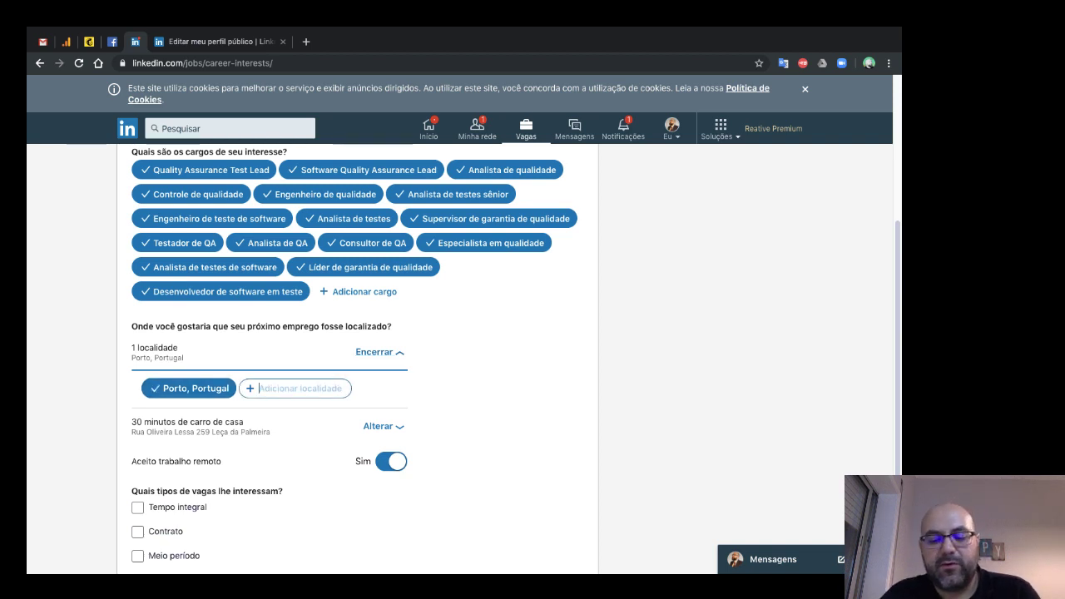
pyautogui.write('Lisbo')
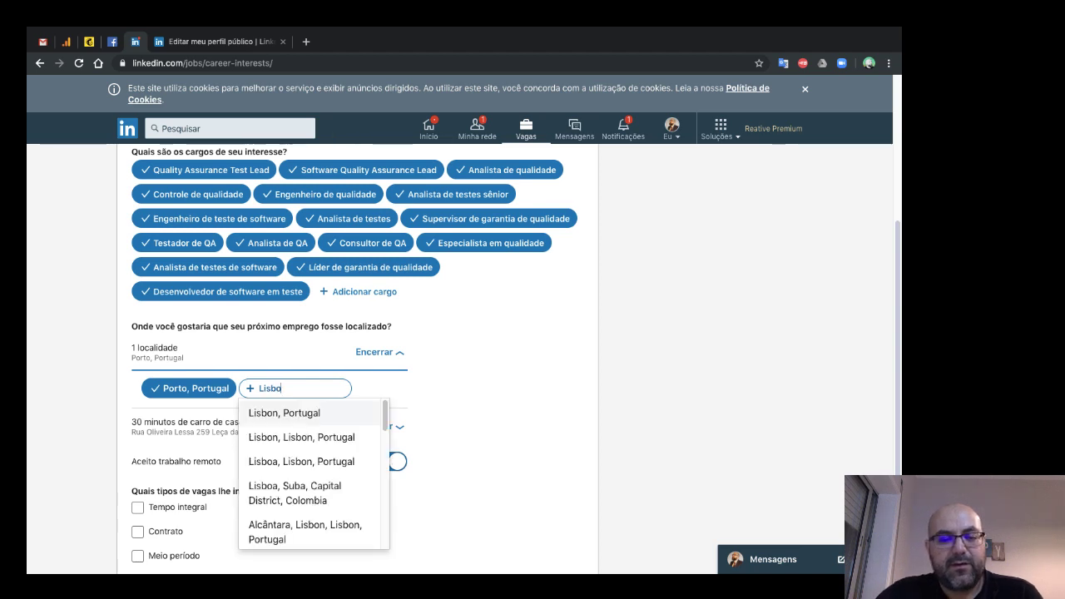
pyautogui.press('Return')
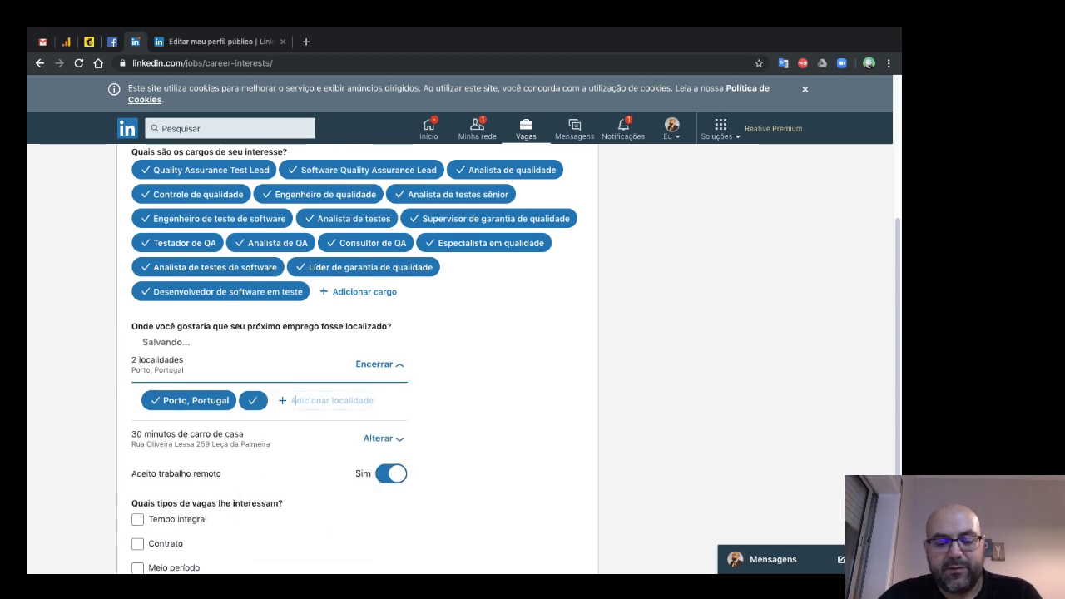
pyautogui.write('San')
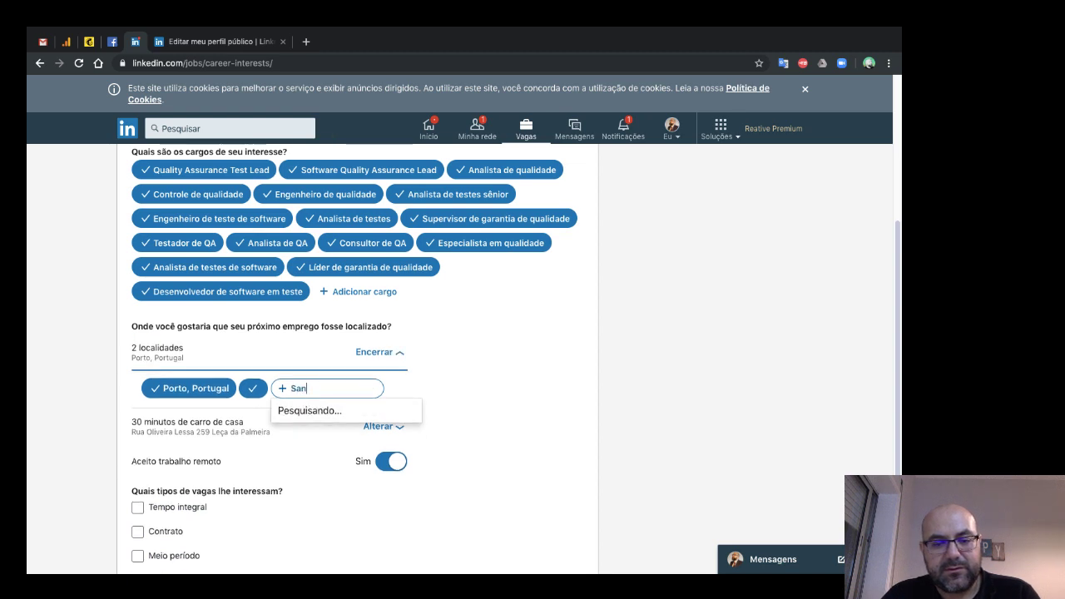
pyautogui.press('Return')
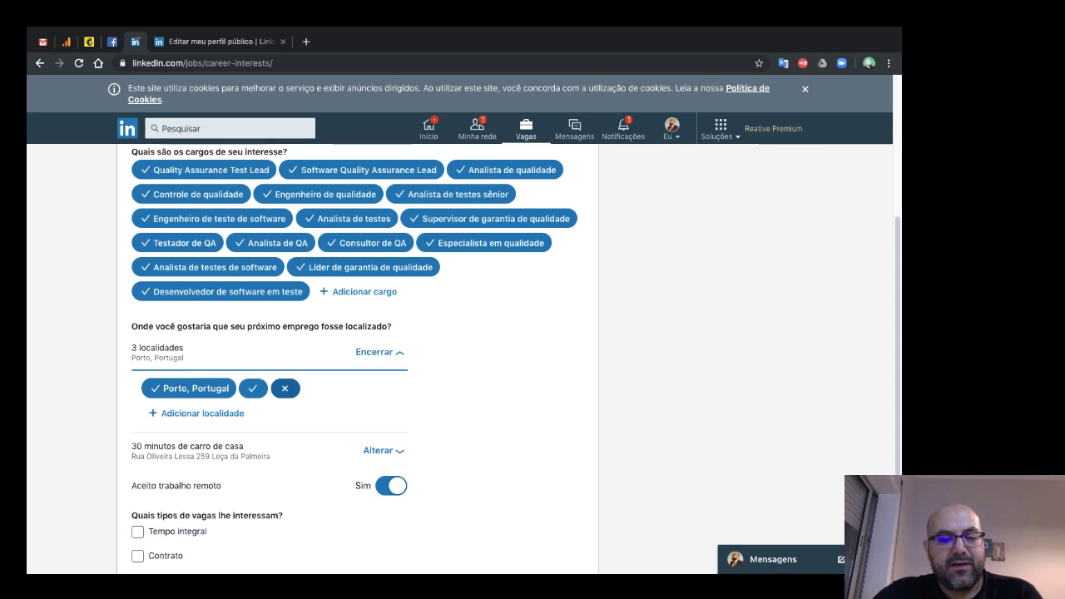
pyautogui.click(285, 388)
pyautogui.click(253, 401)
pyautogui.scroll(-2, 358, 358)
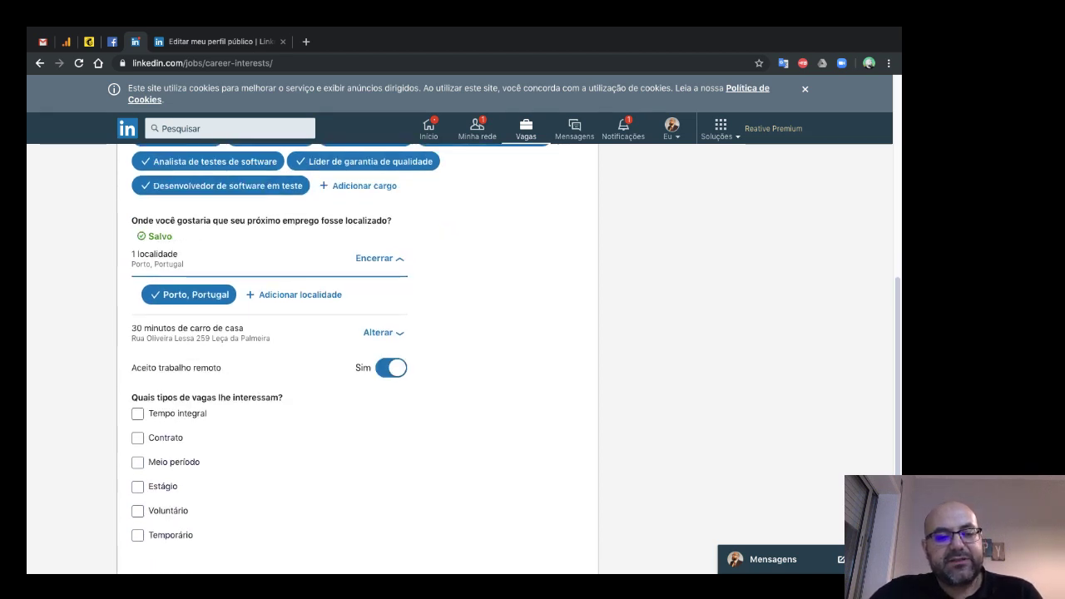
pyautogui.moveTo(133, 315); pyautogui.dragTo(207, 347)
pyautogui.click(208, 347)
pyautogui.tripleClick(220, 326)
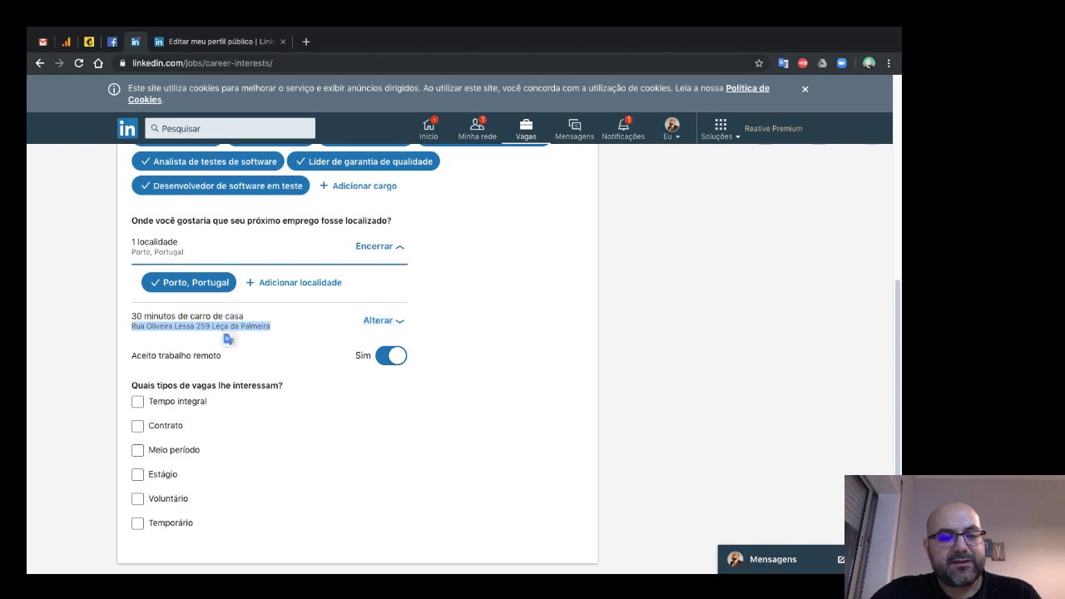
pyautogui.tripleClick(162, 316)
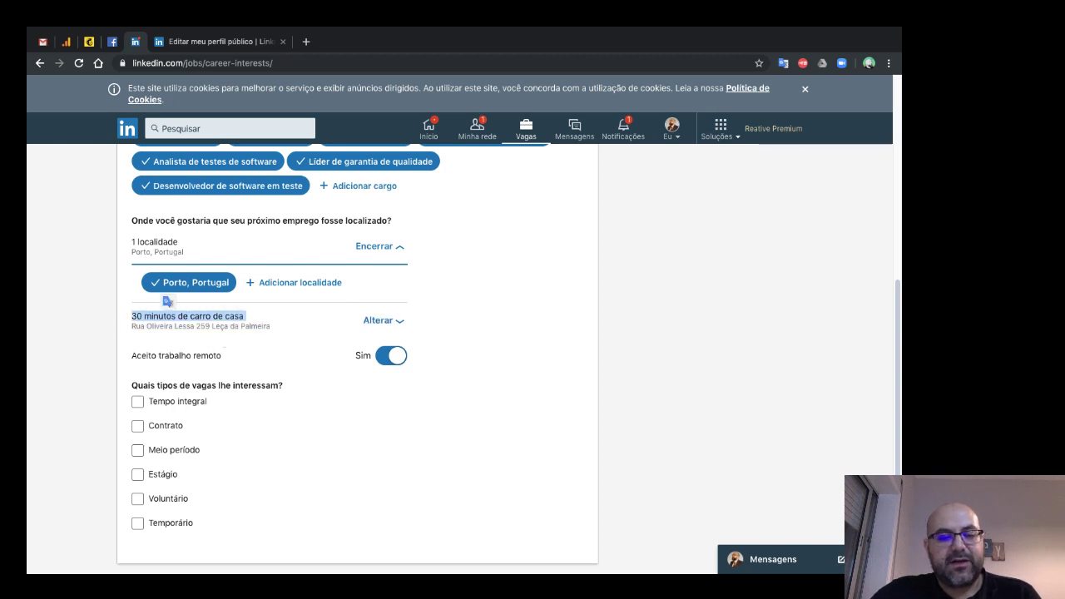
# - Switch the commute mode from driving to 'A pé' so it reads 30 minutos a pé de casa
pyautogui.click(381, 320)
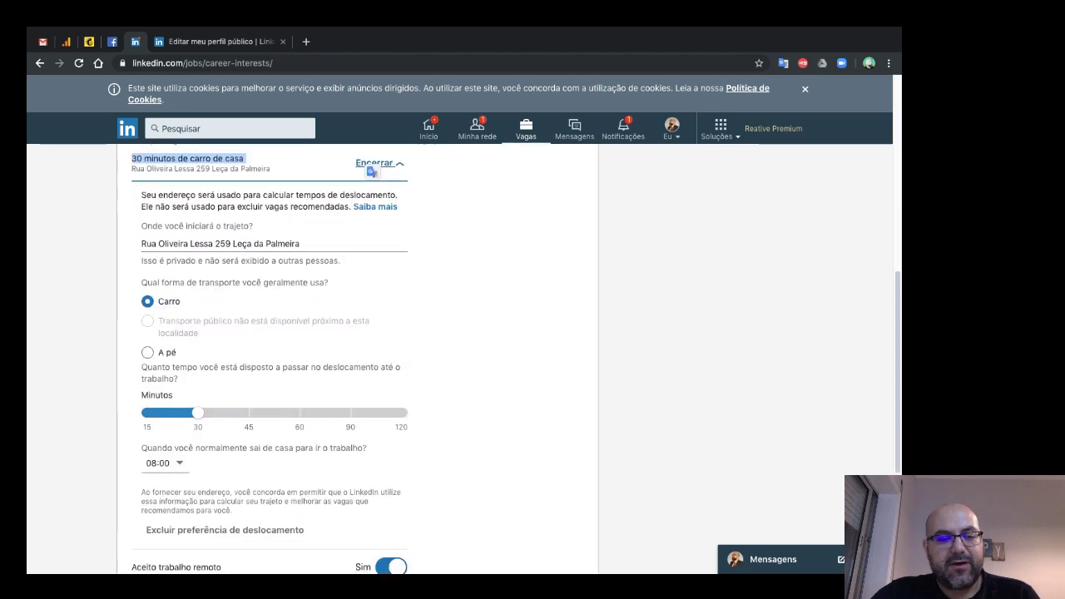
pyautogui.click(148, 352)
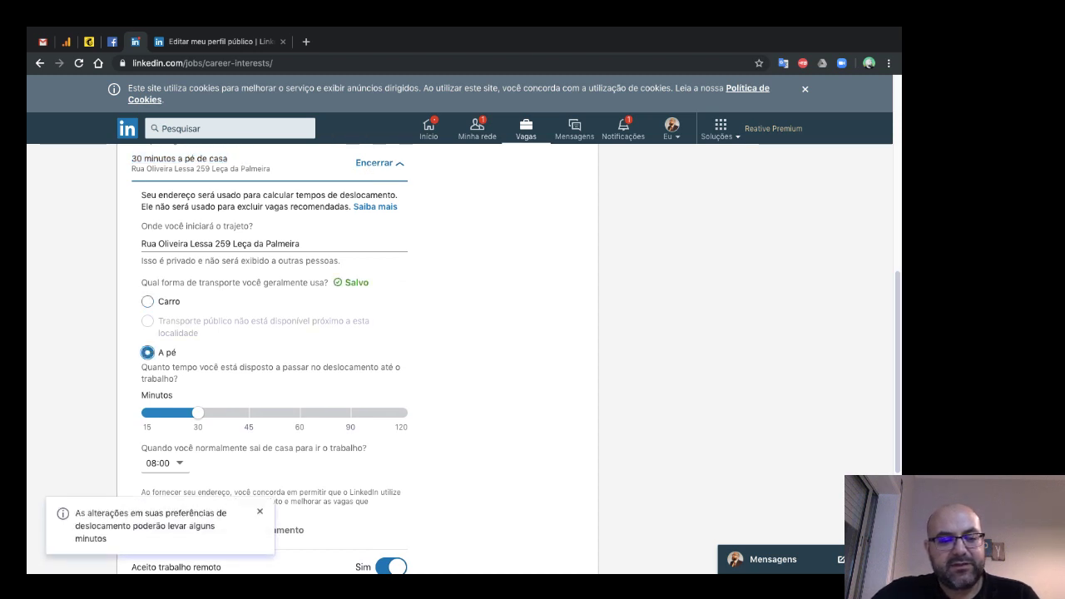
pyautogui.scroll(-1, 274, 374)
pyautogui.moveTo(208, 422); pyautogui.dragTo(333, 412)
pyautogui.scroll(-2, 333, 412)
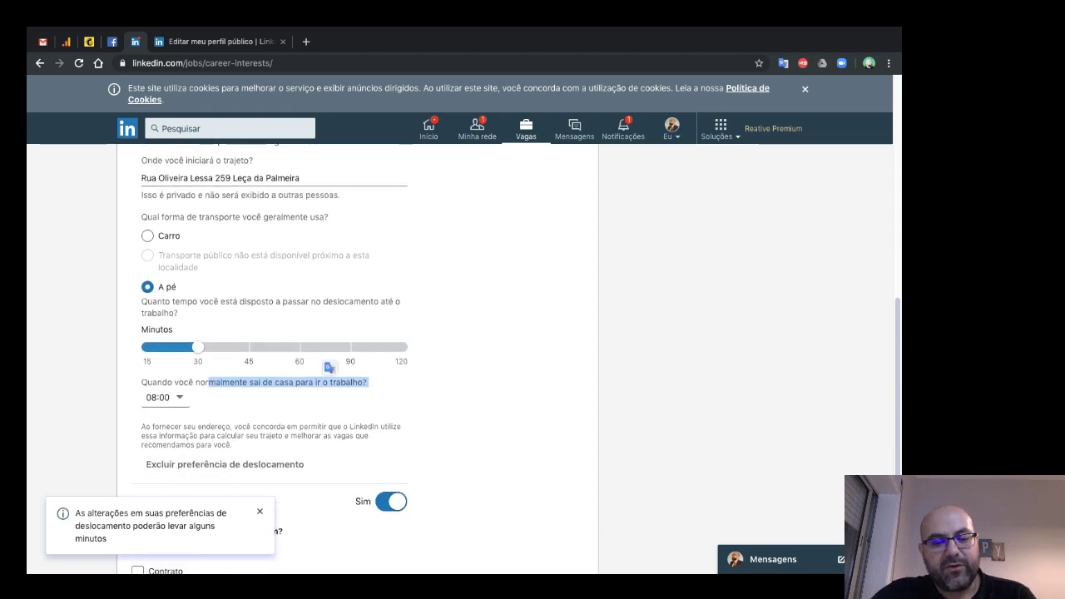
pyautogui.scroll(-2, 274, 358)
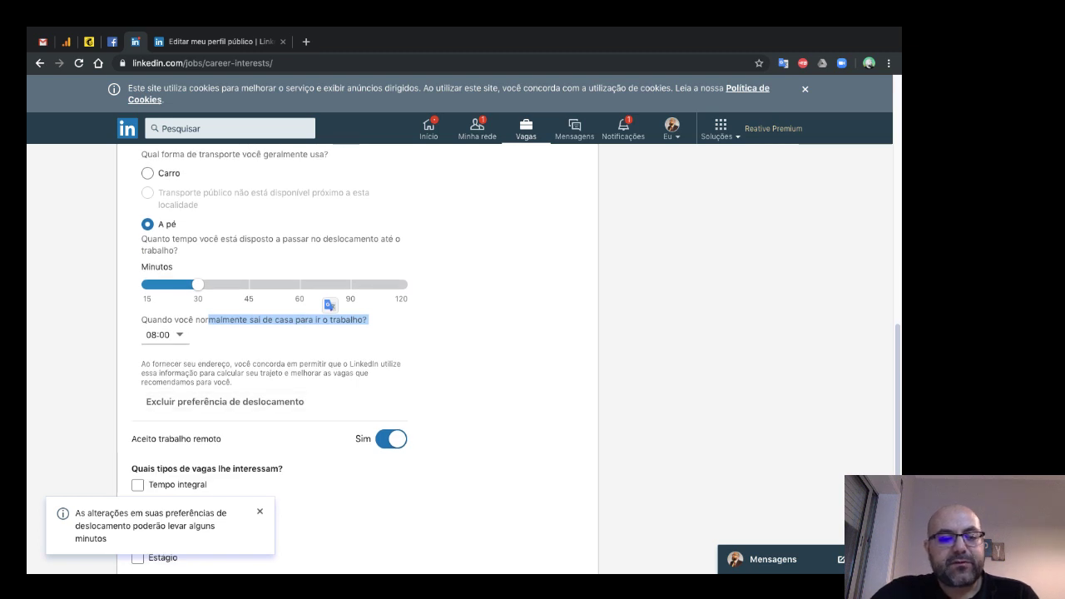
pyautogui.scroll(-4, 274, 358)
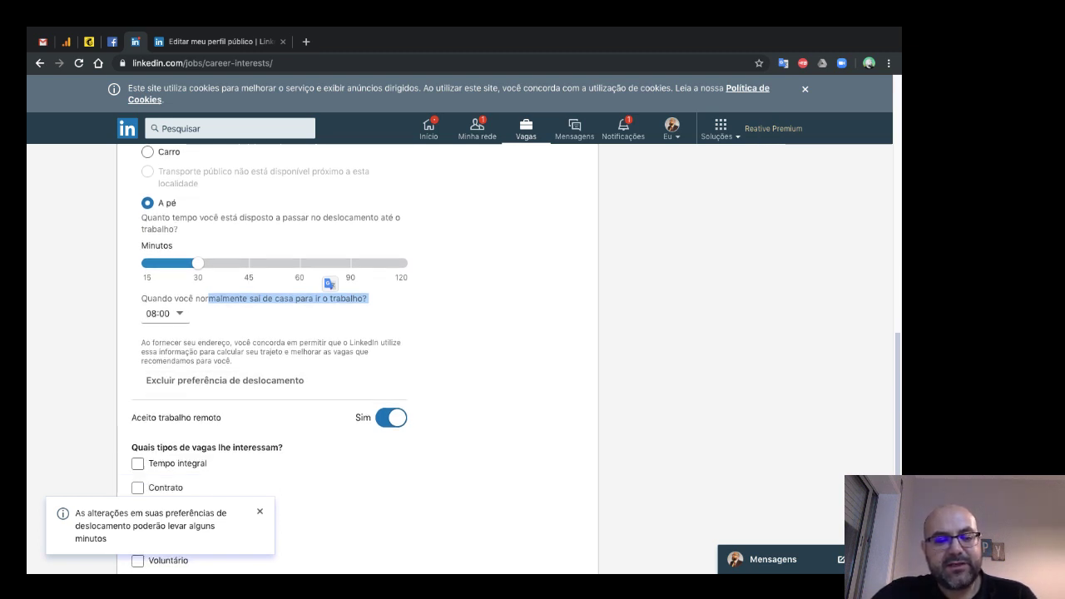
pyautogui.scroll(-2, 274, 357)
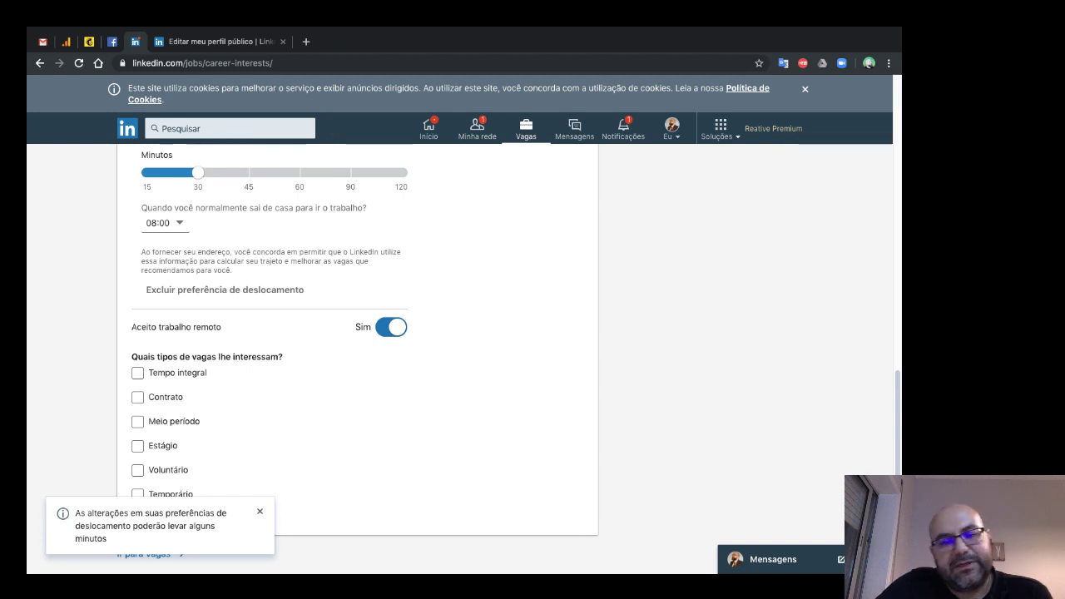
pyautogui.scroll(3, 358, 350)
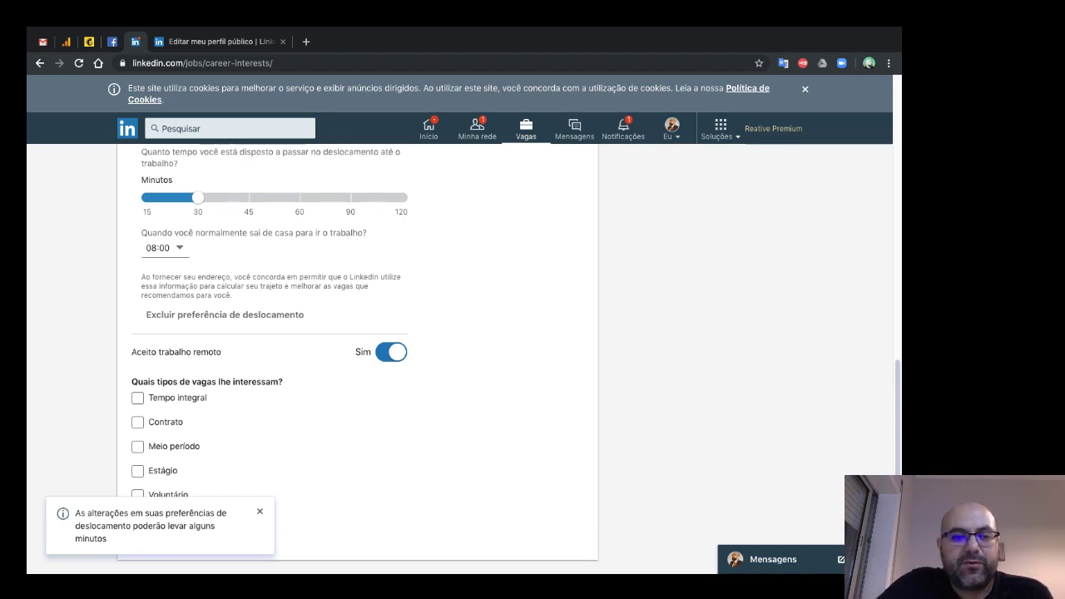
pyautogui.scroll(1, 357, 349)
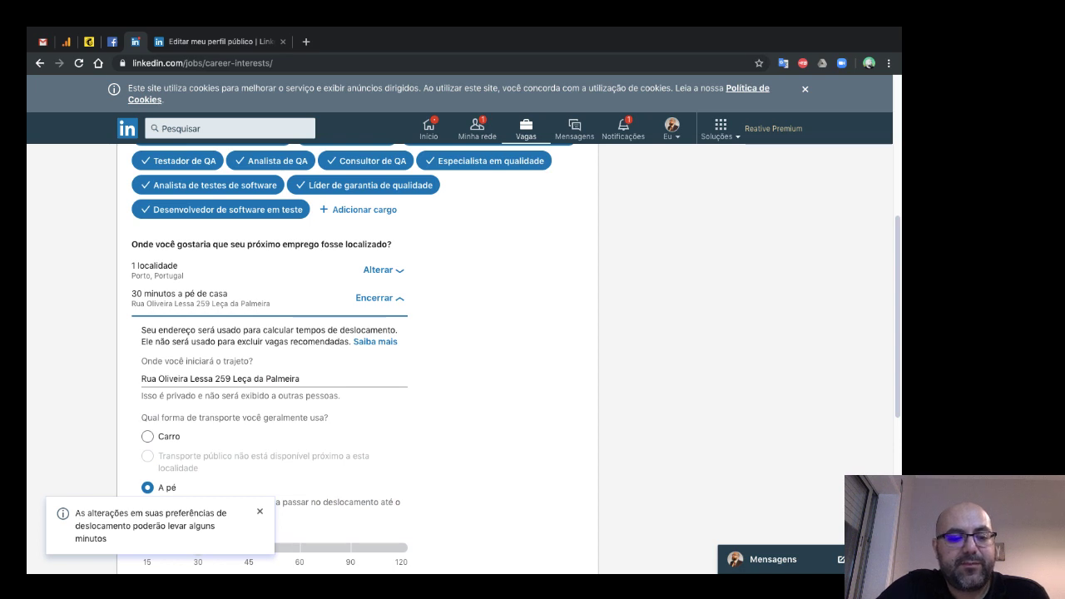
pyautogui.scroll(-5, 357, 349)
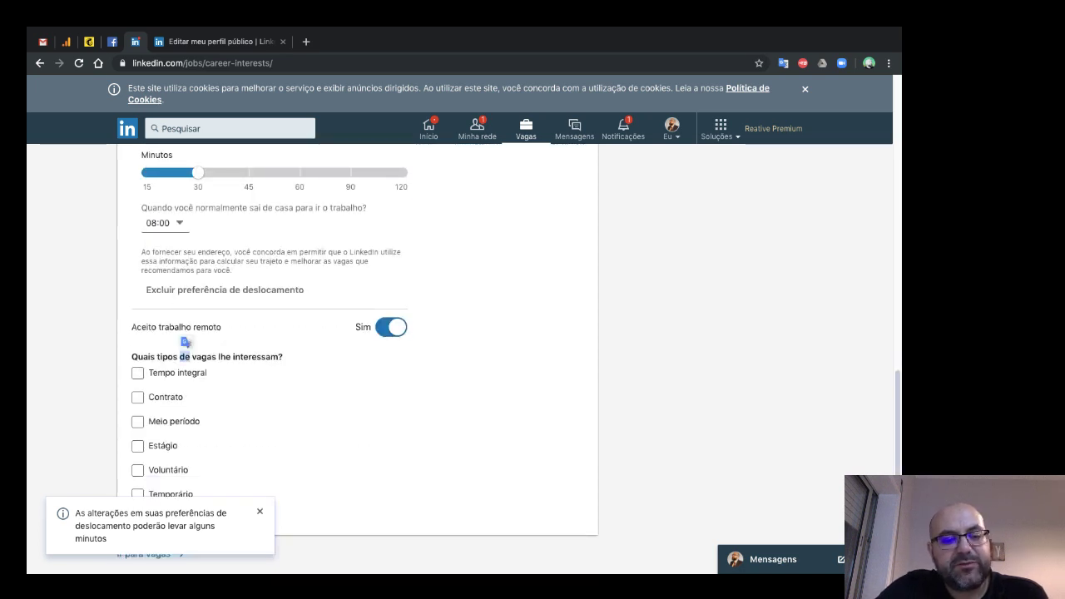
# - Tick Tempo integral and Contrato, along with Meio período, Estágio, Voluntário and Temporário
pyautogui.tripleClick(184, 356)
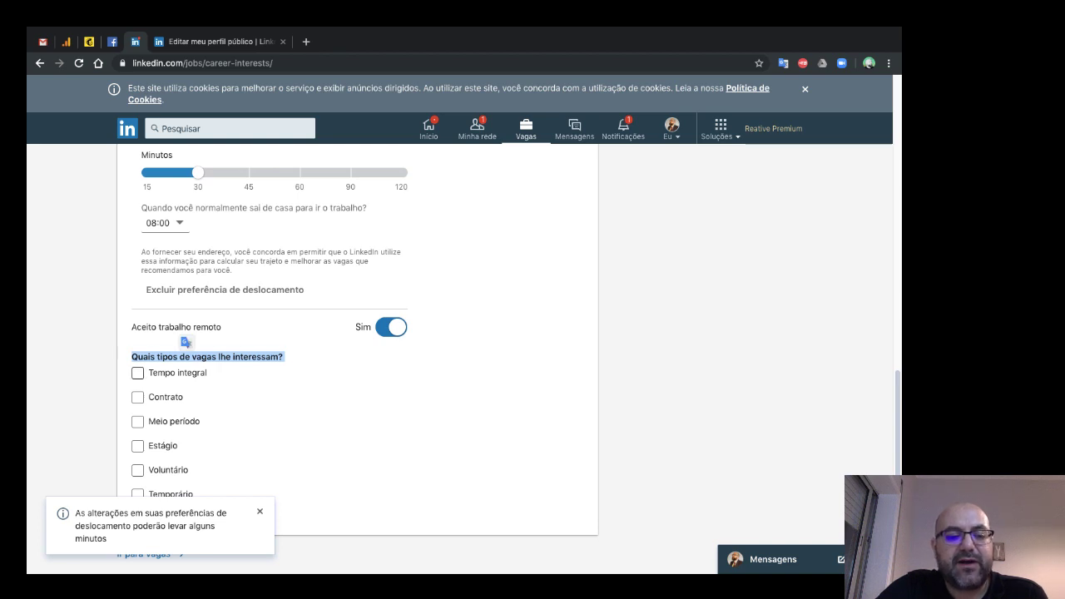
pyautogui.click(137, 372)
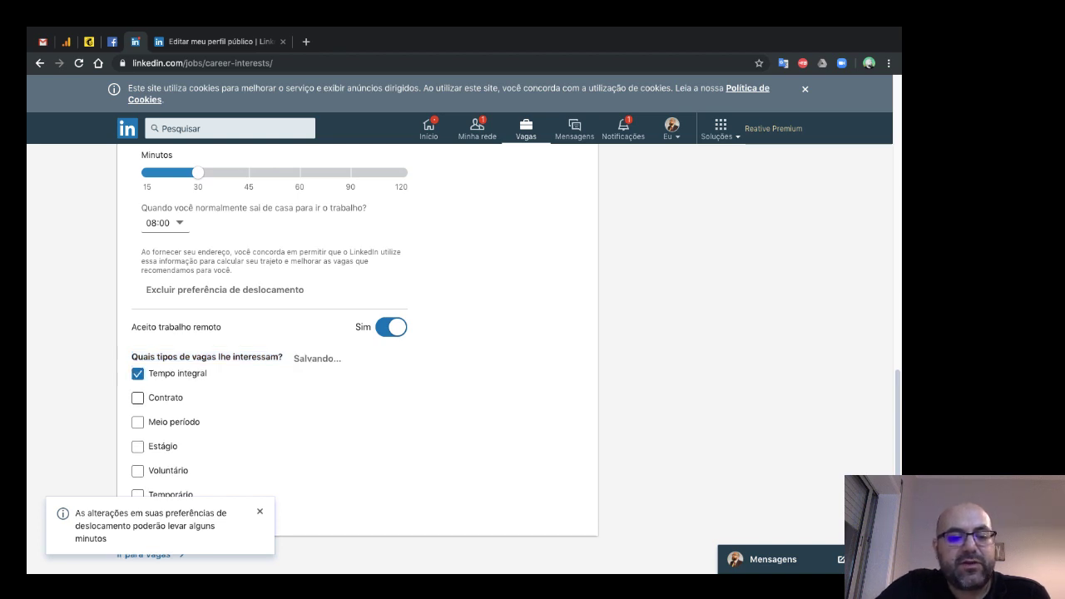
pyautogui.click(138, 397)
pyautogui.click(137, 422)
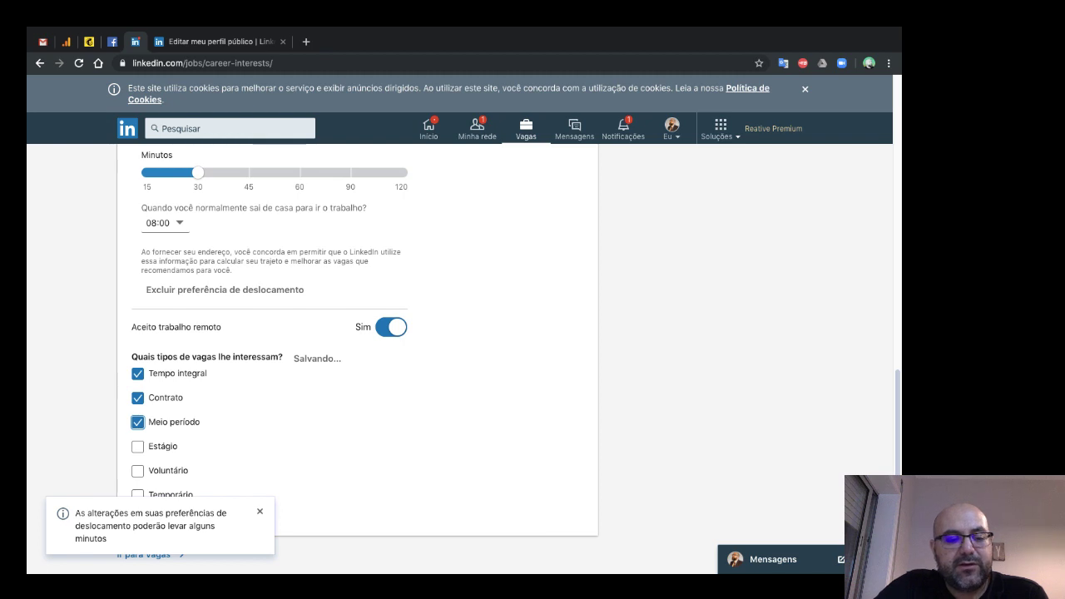
pyautogui.click(138, 446)
pyautogui.click(138, 470)
pyautogui.click(138, 493)
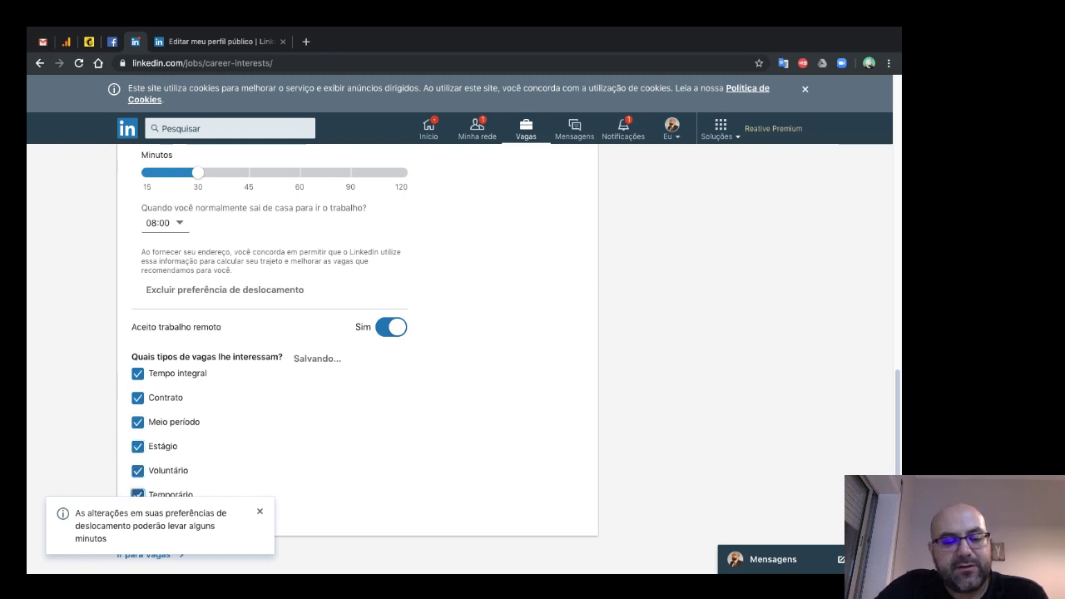
pyautogui.click(259, 511)
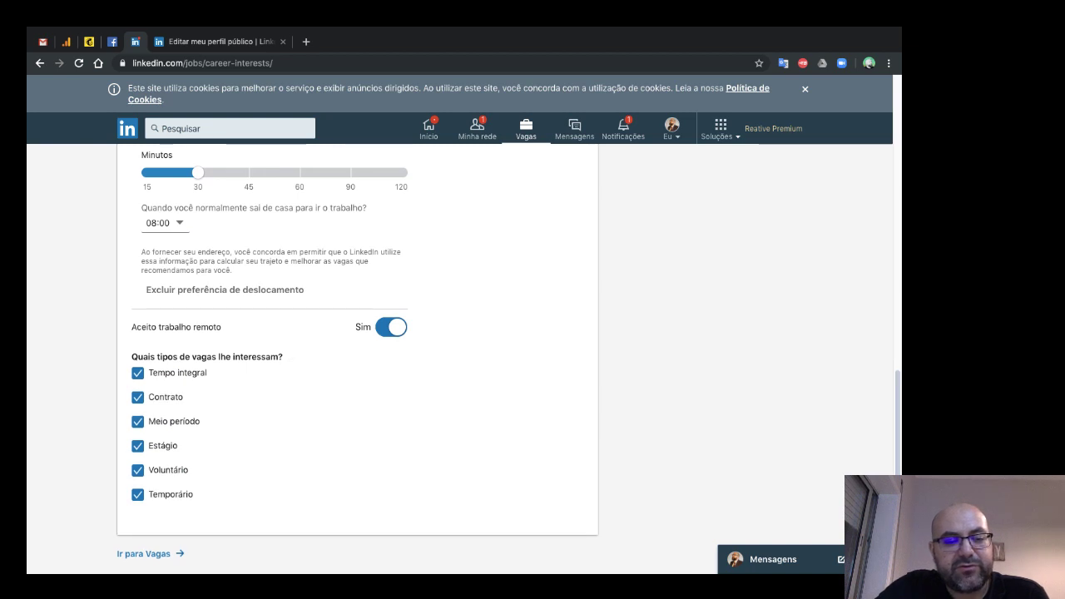
# - Untick Meio período, Estágio, Voluntário and Temporário, leaving only Tempo integral and Contrato
pyautogui.click(137, 421)
pyautogui.click(137, 446)
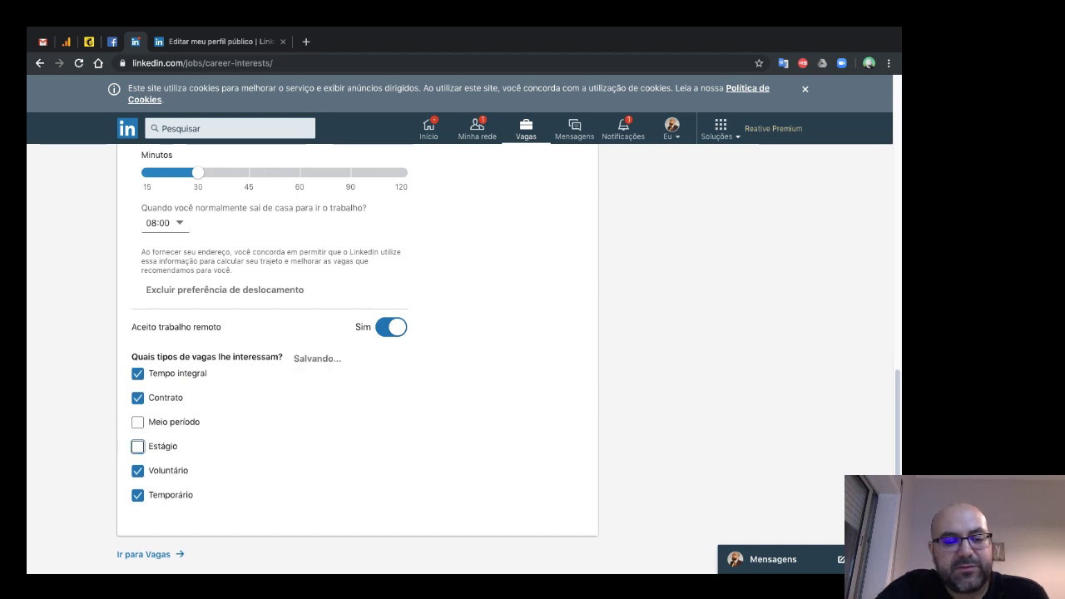
pyautogui.click(137, 470)
pyautogui.click(137, 495)
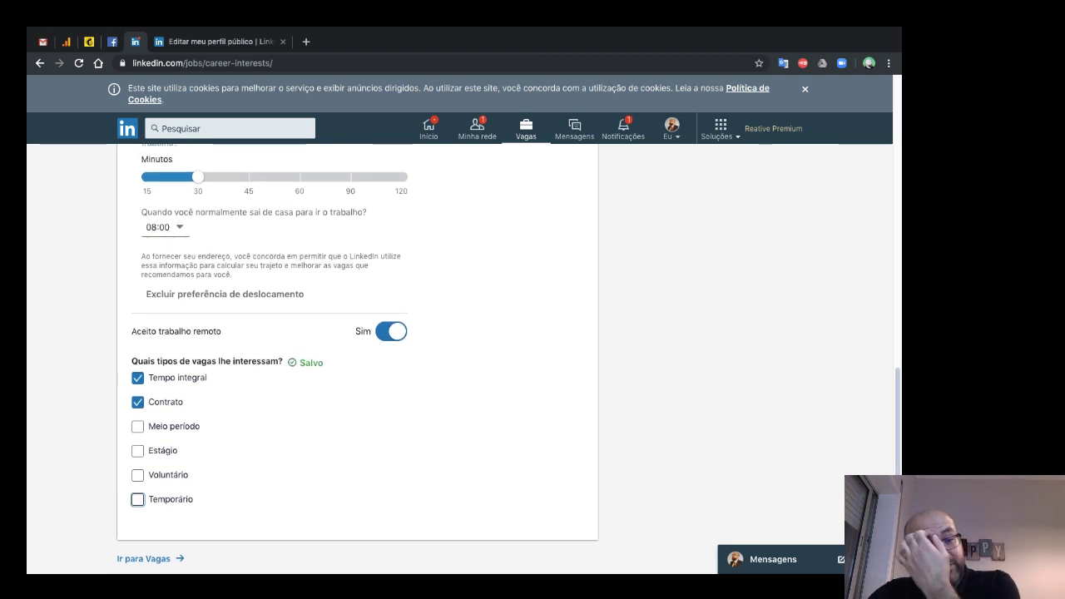
pyautogui.scroll(10, 358, 357)
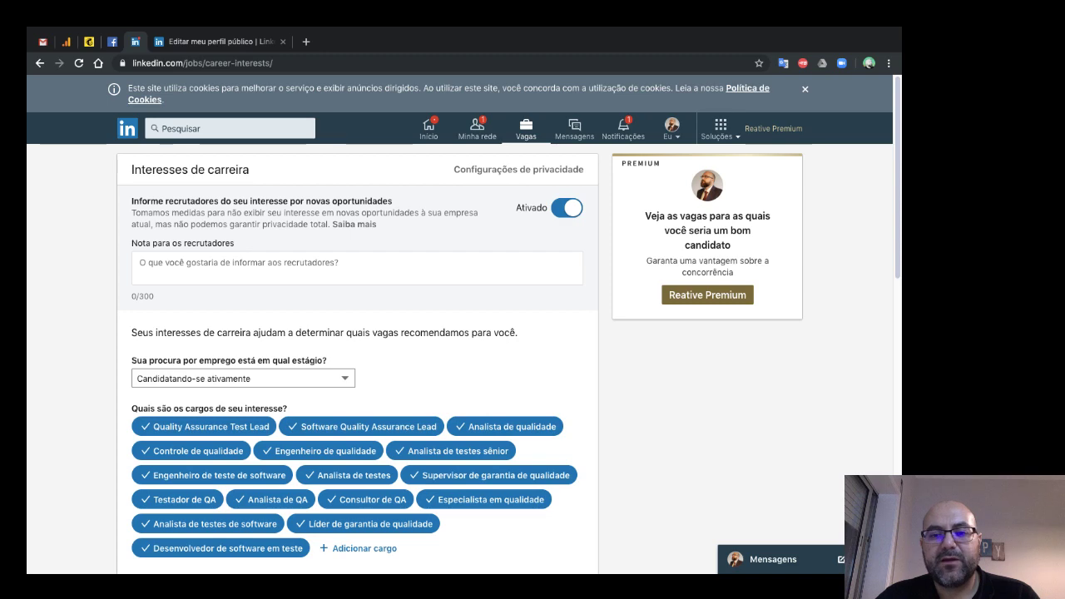
# - Turn the recruiter signal to Desativado, then go to your own profile page
pyautogui.click(566, 208)
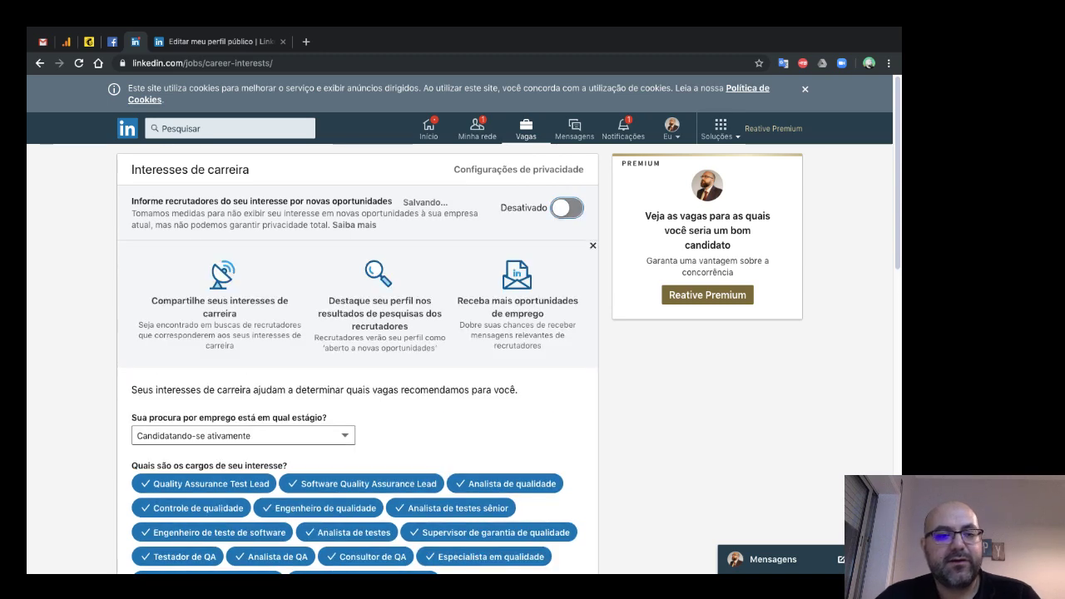
pyautogui.click(128, 128)
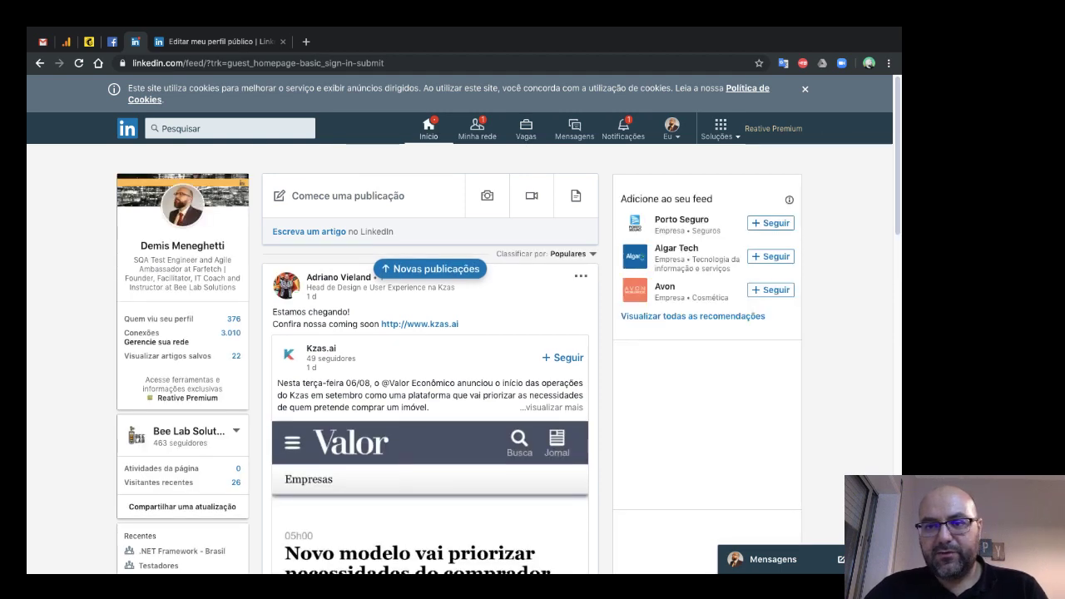
pyautogui.click(671, 129)
pyautogui.click(623, 129)
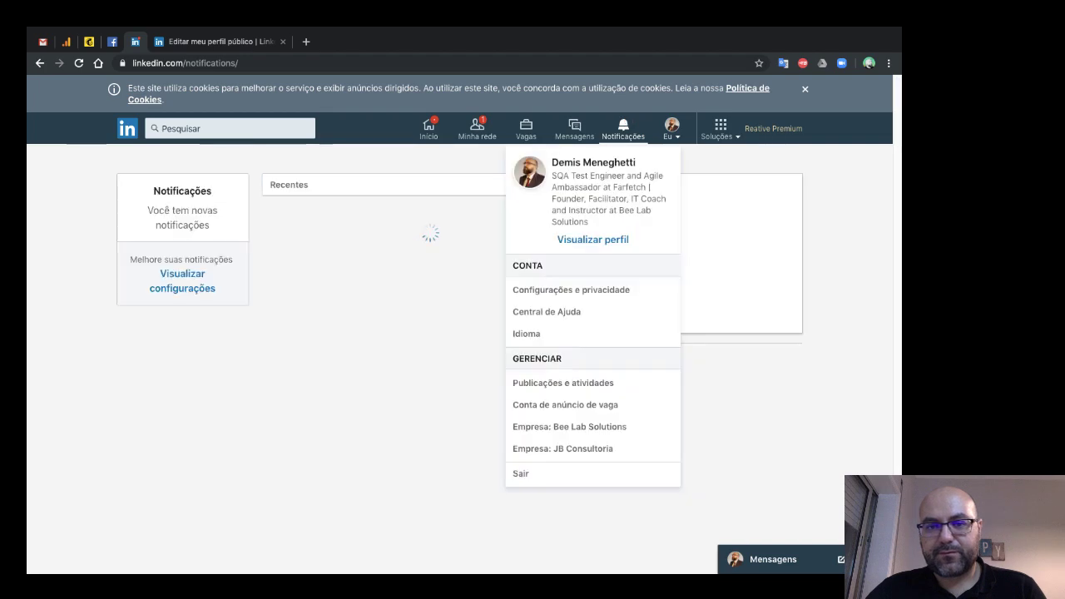
pyautogui.click(592, 240)
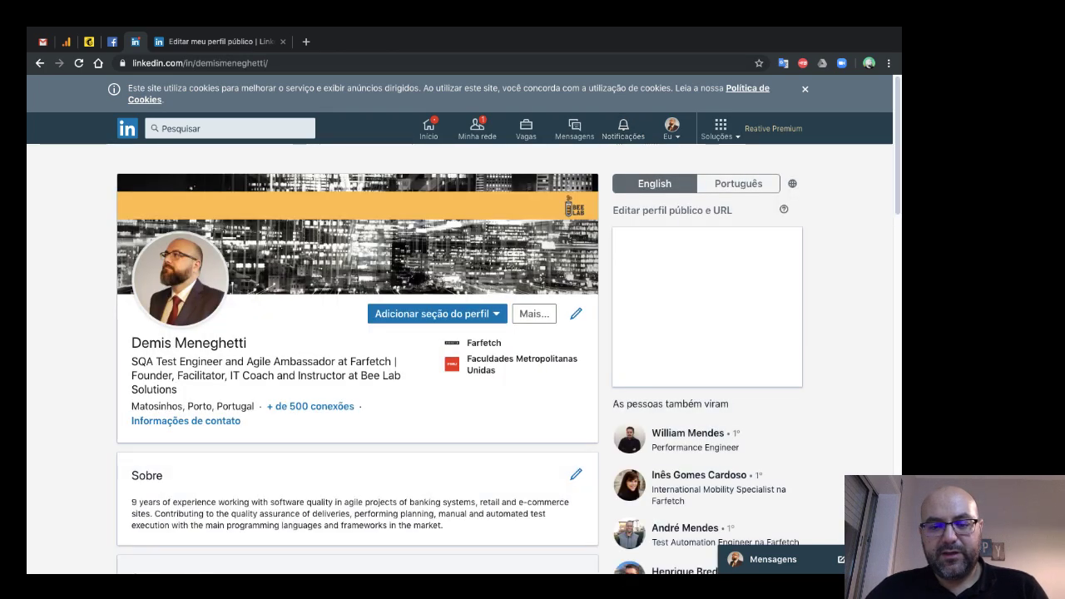
# - Check the profile dashboard card, then return to the Interesses de carreira settings
pyautogui.scroll(-3, 508, 358)
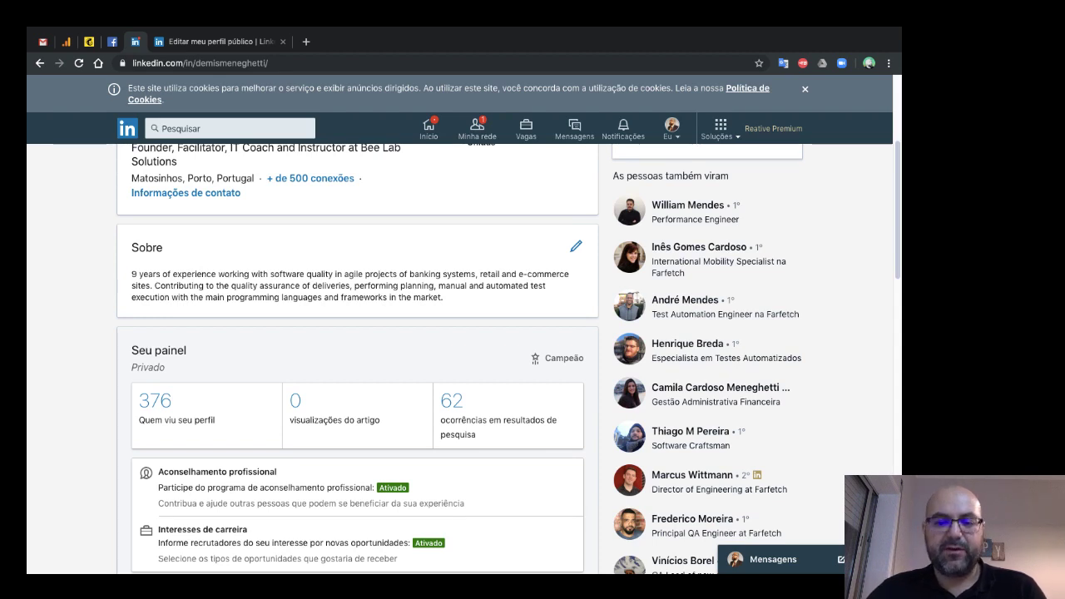
pyautogui.moveTo(132, 367); pyautogui.dragTo(583, 357)
pyautogui.hotkey('ctrl', 'a')
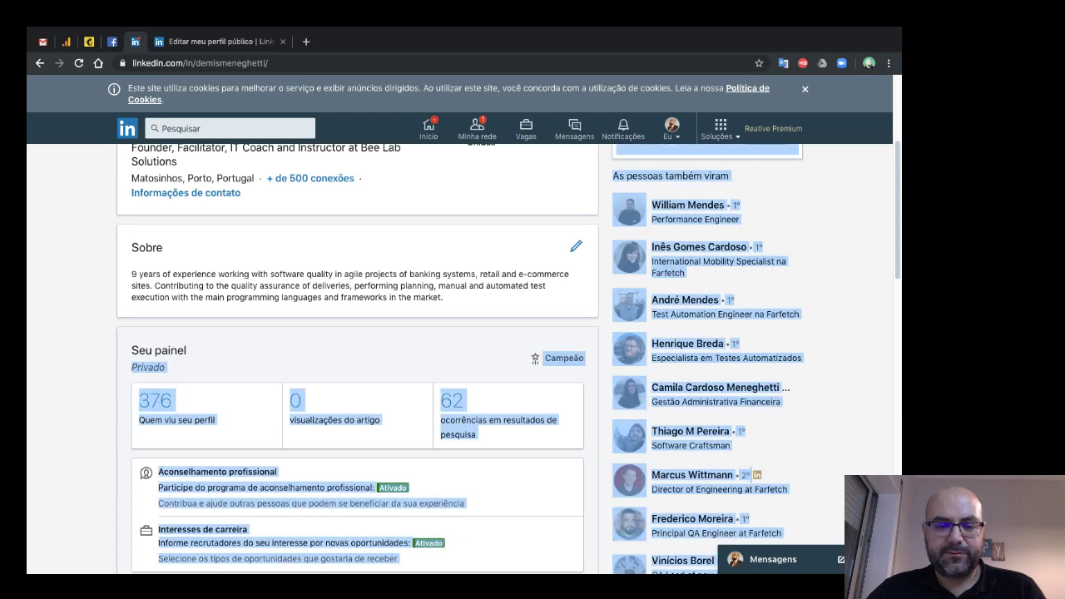
pyautogui.click(583, 358)
pyautogui.scroll(-1, 466, 358)
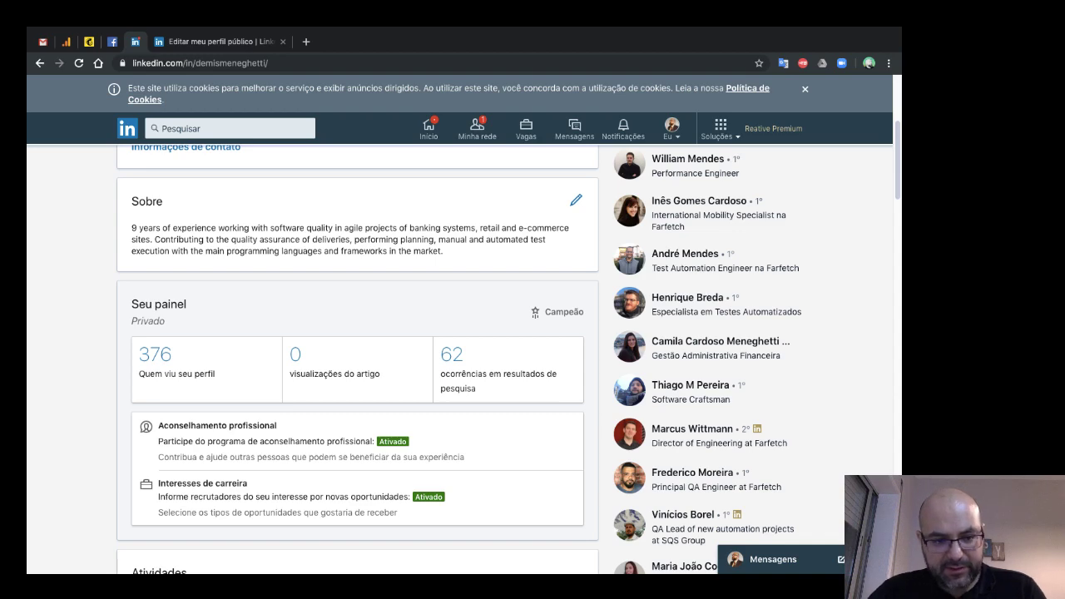
pyautogui.click(203, 482)
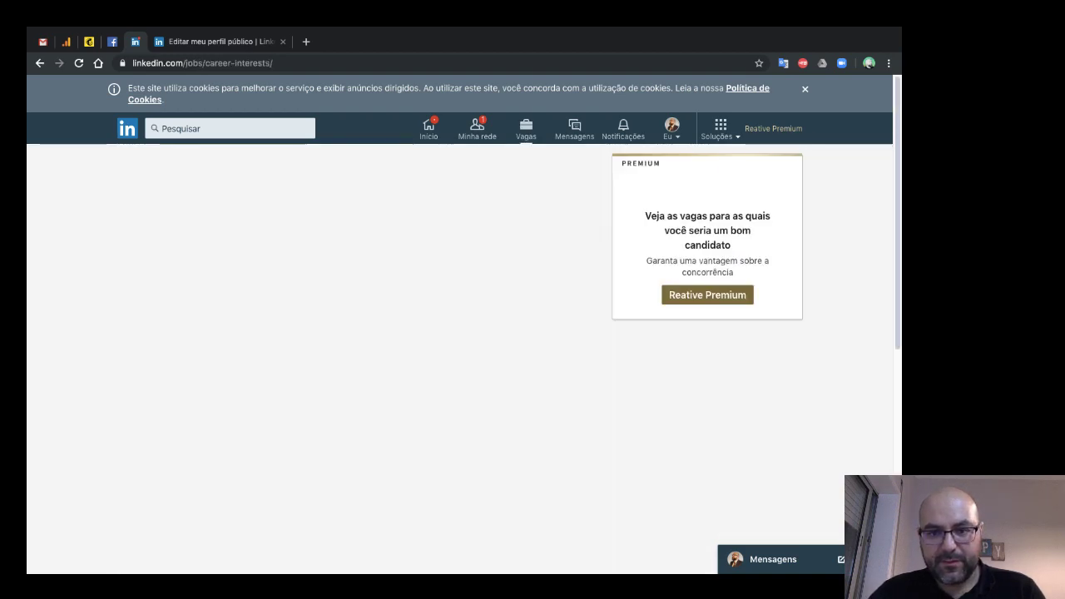
# - Set the job search stage to 'Não estou aberto a ofertas' and head back to your profile
pyautogui.scroll(-5, 358, 358)
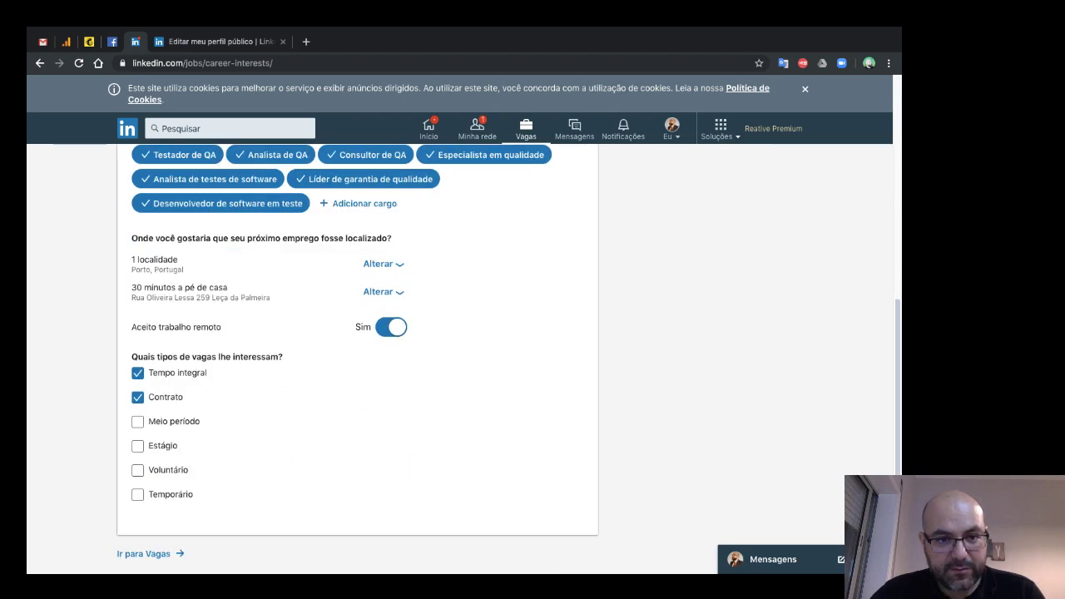
pyautogui.scroll(5, 358, 358)
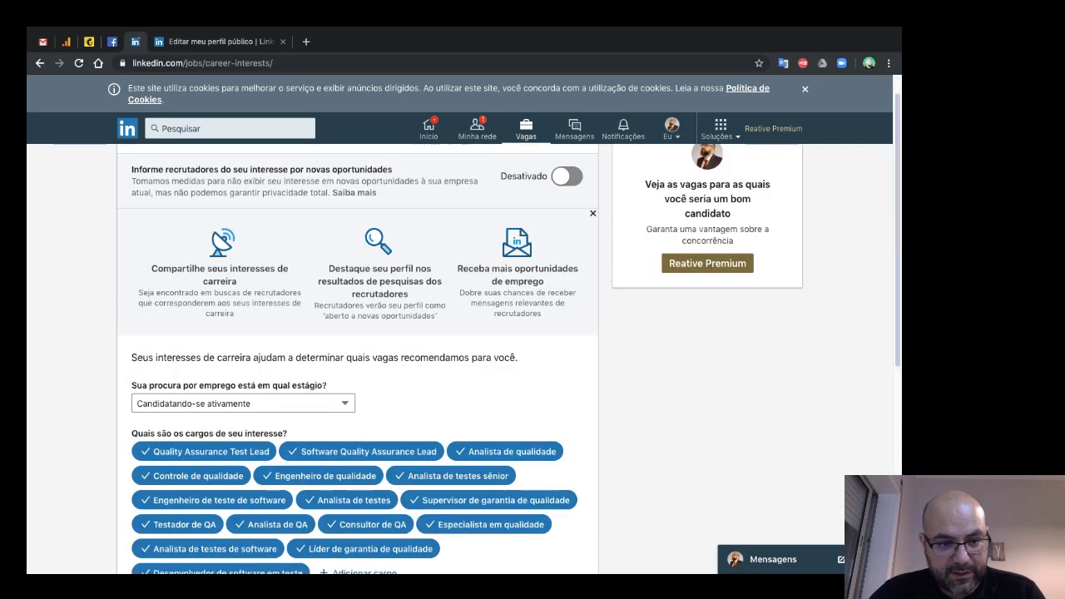
pyautogui.press('Tab')
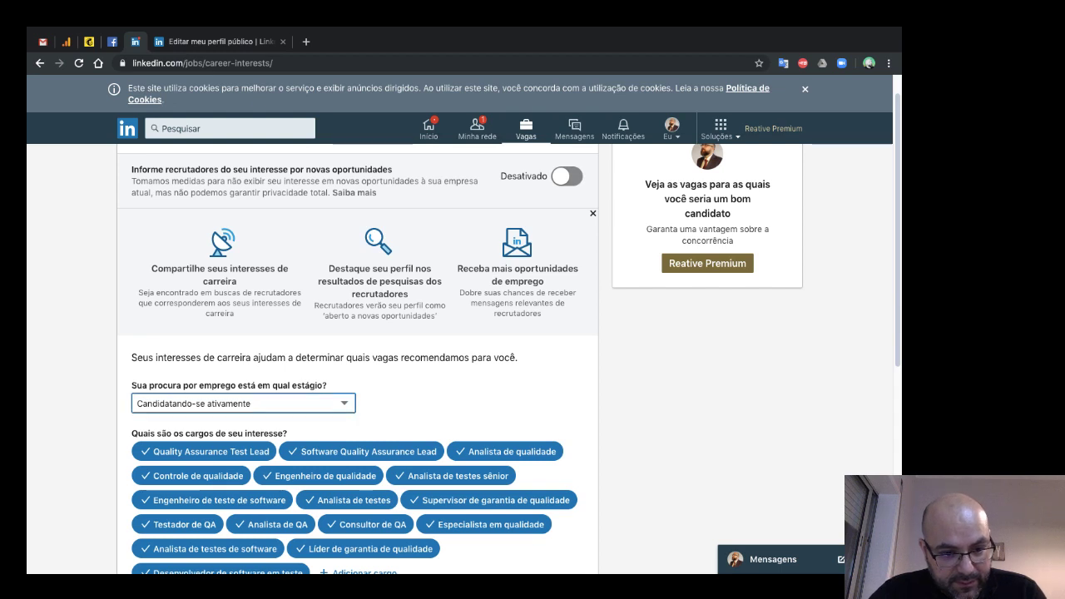
pyautogui.press('Up')
pyautogui.press('Up')
pyautogui.press('Up')
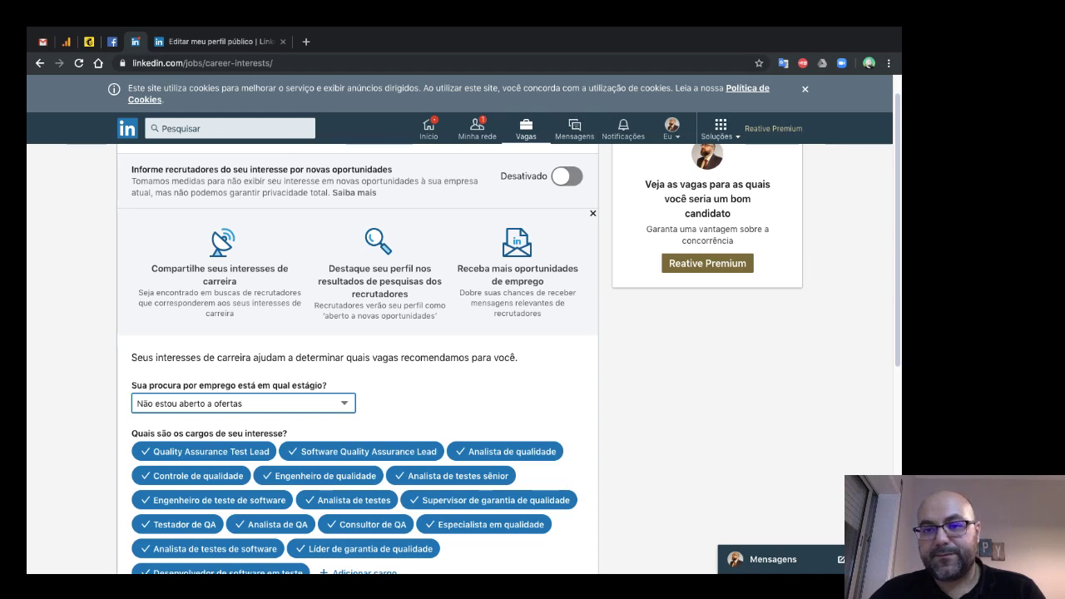
pyautogui.click(672, 129)
pyautogui.click(593, 239)
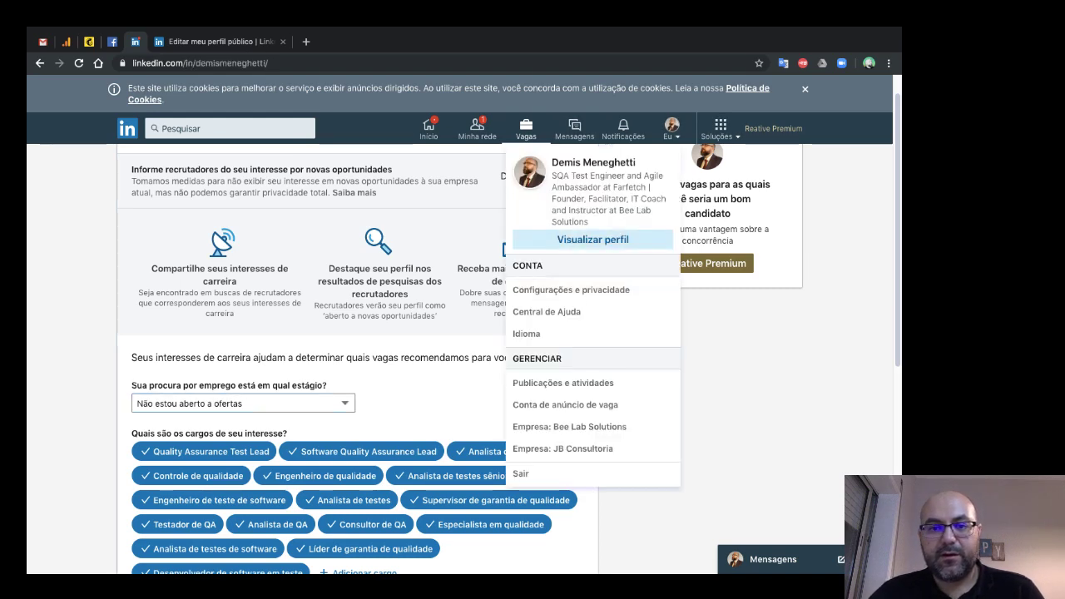
# - Reload the profile and confirm Seu painel shows career interests as Desativado above Experiência
pyautogui.scroll(-3, 357, 358)
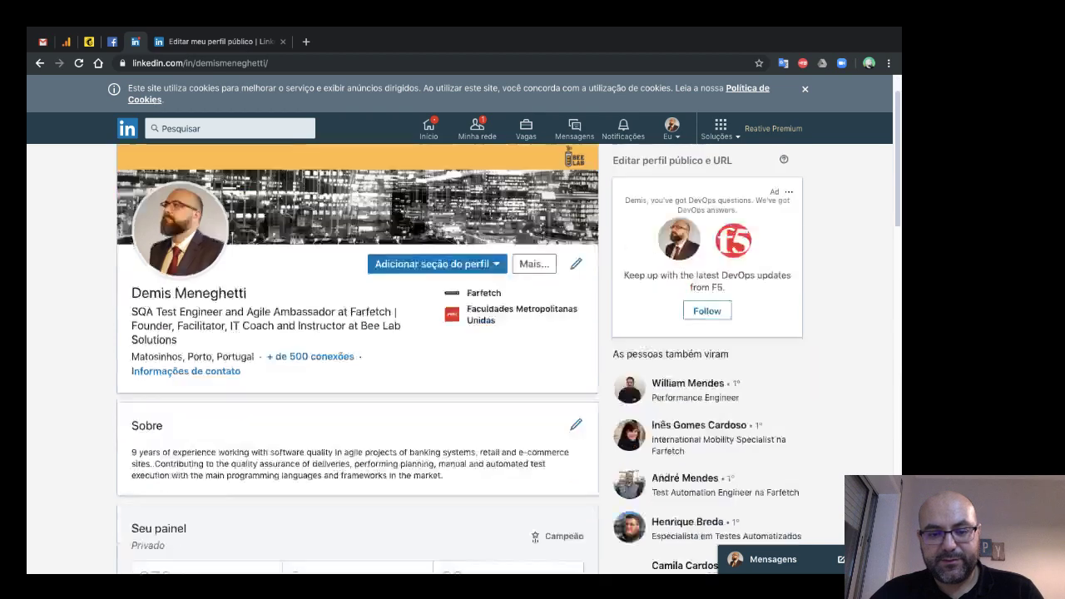
pyautogui.scroll(-1, 358, 357)
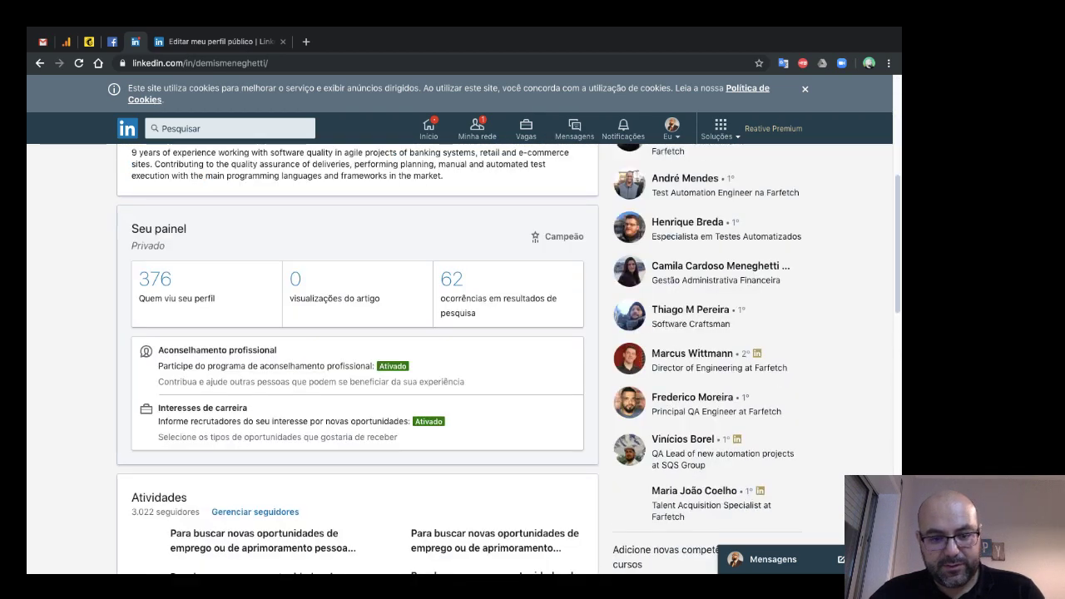
pyautogui.press('F5')
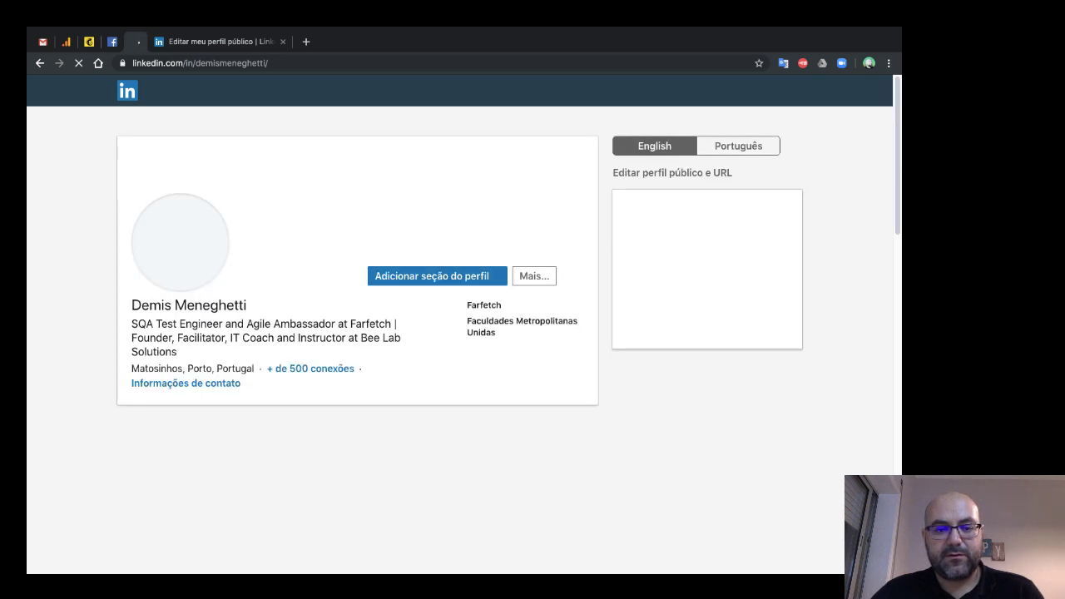
pyautogui.scroll(-5, 358, 333)
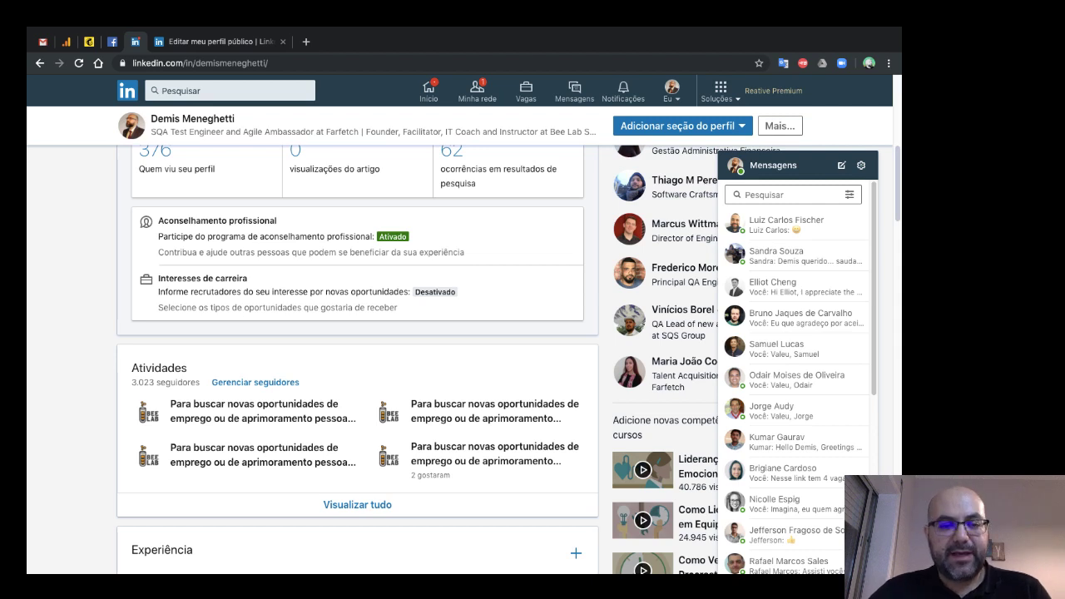
pyautogui.scroll(2, 358, 358)
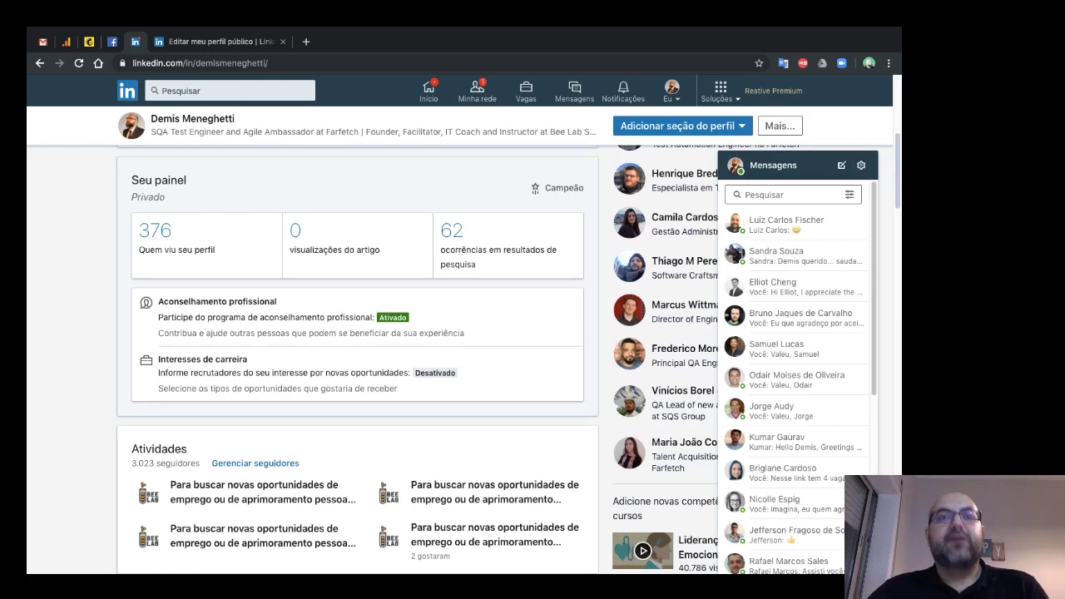
pyautogui.scroll(-5, 358, 358)
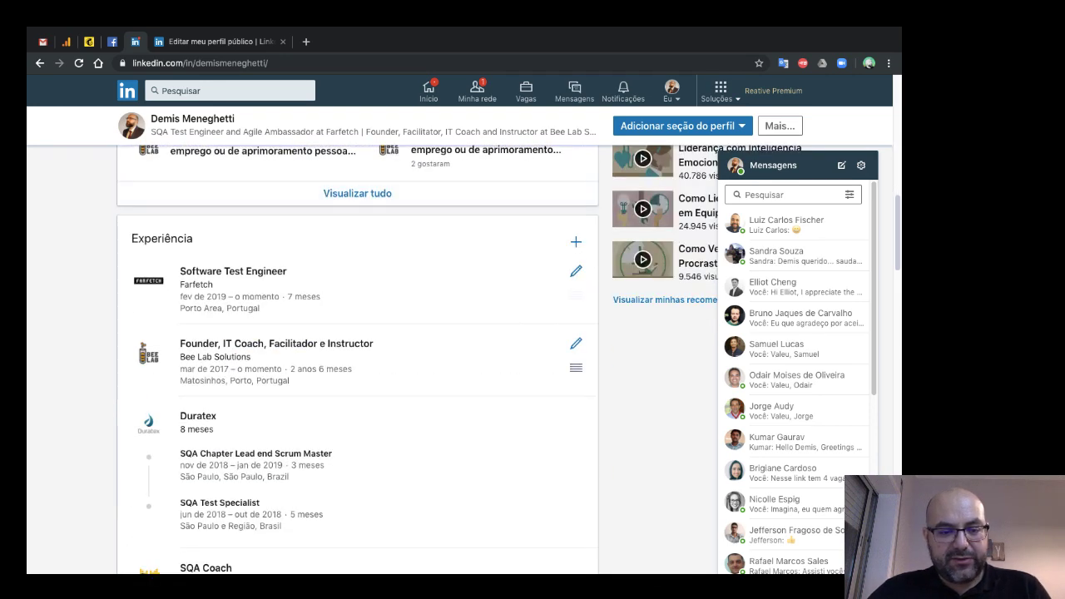
pyautogui.scroll(-1, 358, 408)
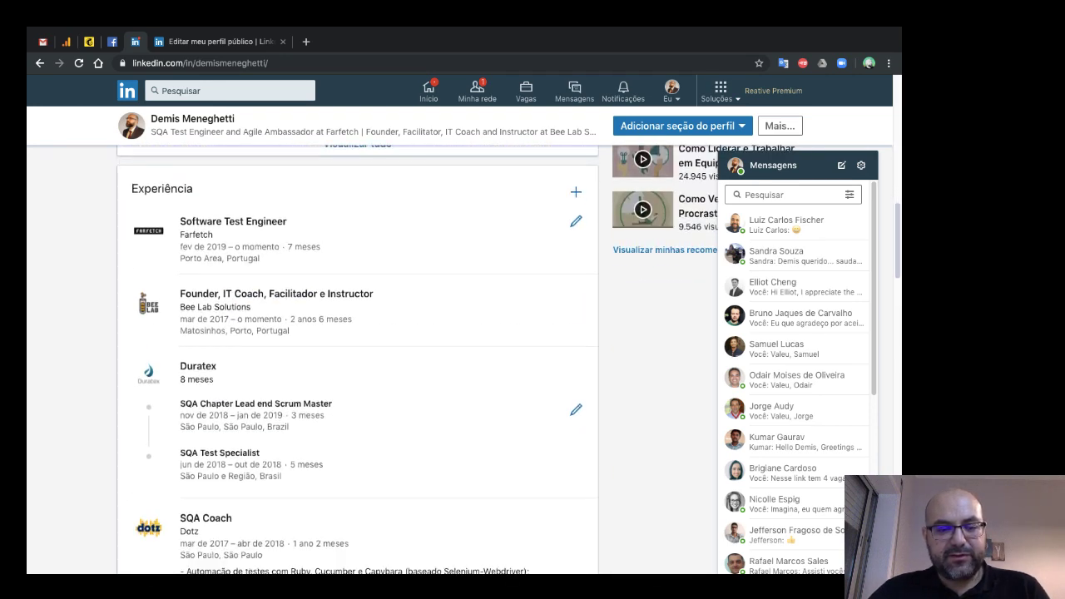
pyautogui.scroll(-1, 357, 358)
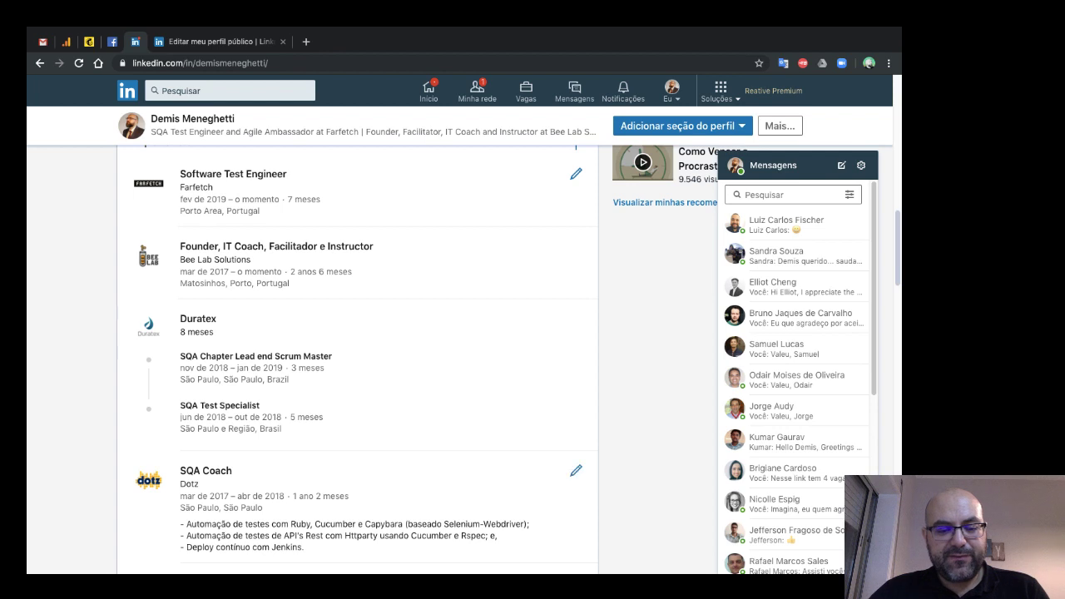
pyautogui.moveTo(186, 525); pyautogui.dragTo(180, 524)
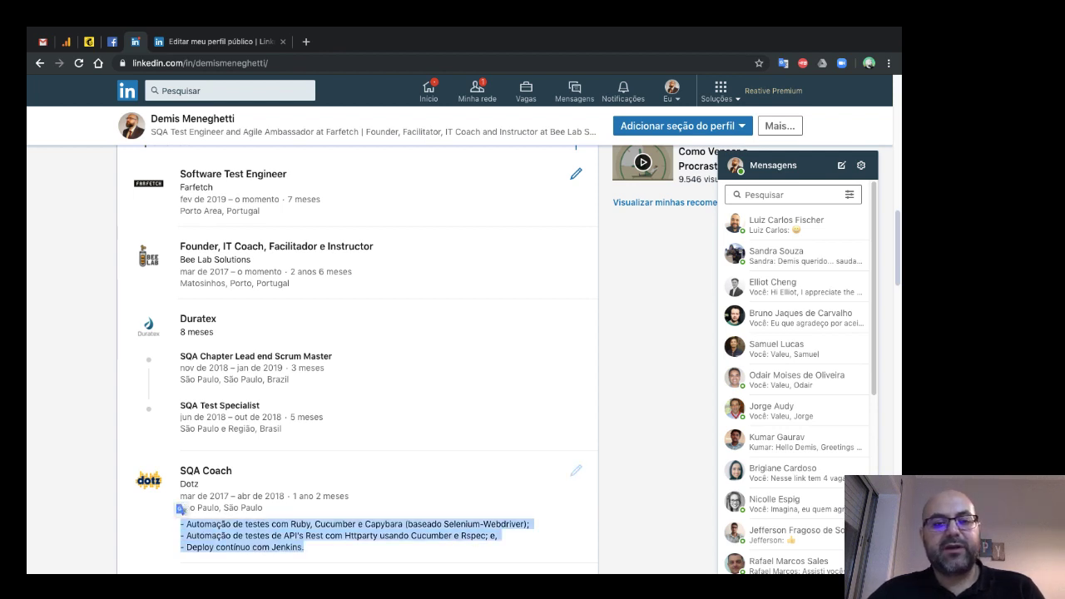
pyautogui.scroll(1, 358, 358)
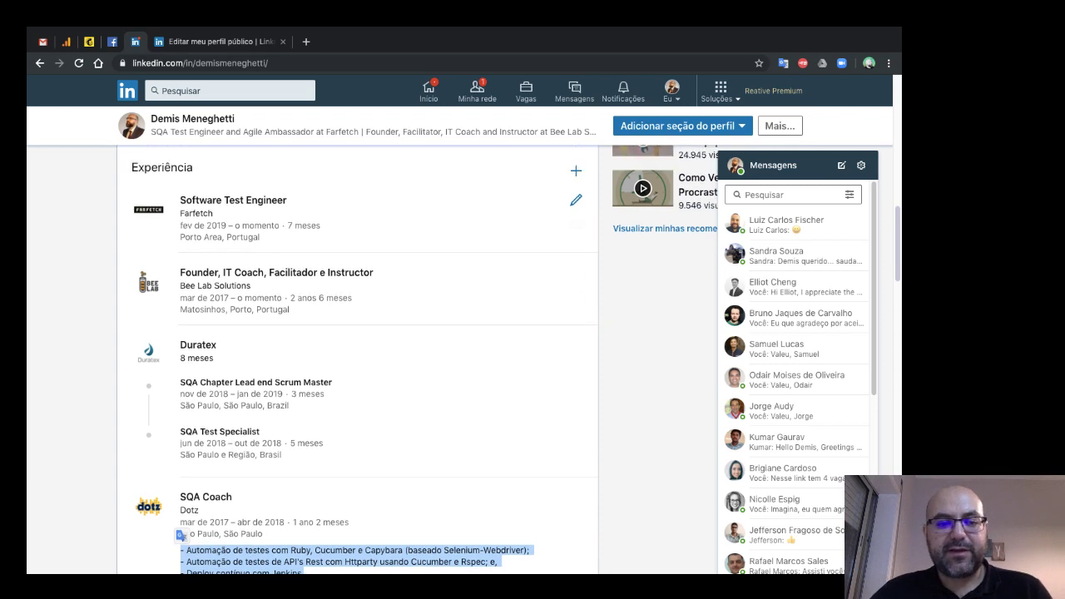